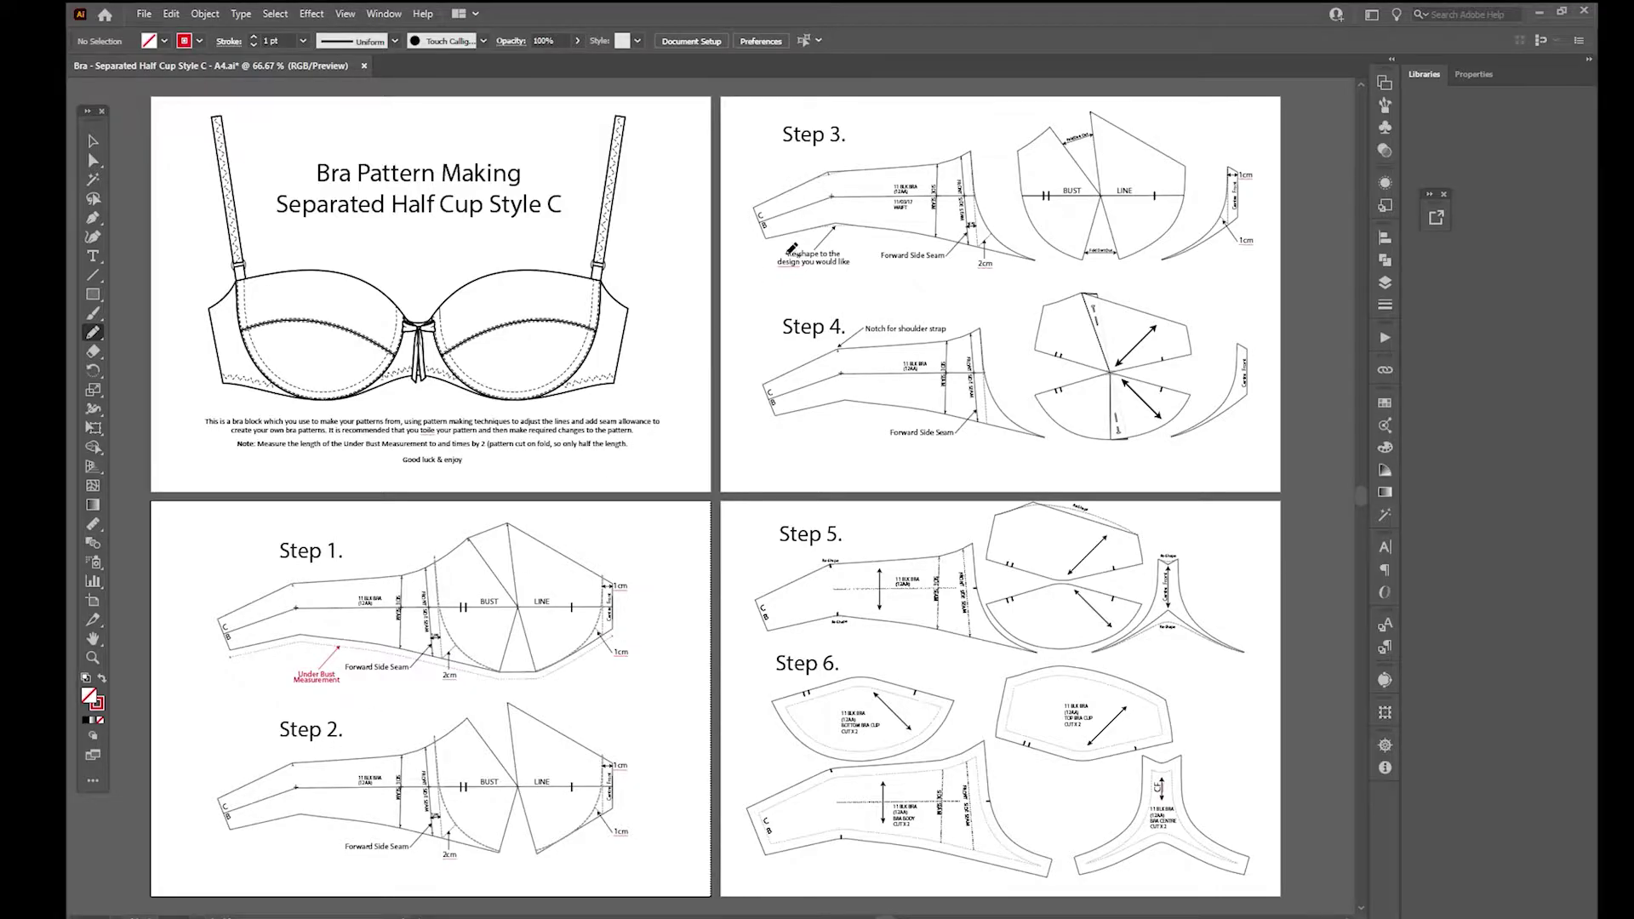
Step: Circle the whole Step 1 pattern with a freehand Pencil loop and undo the loop
mouse_move(572, 691)
left_mouse_down()
mouse_move(653, 681)
mouse_move(669, 566)
mouse_move(578, 510)
mouse_move(257, 510)
mouse_move(157, 596)
mouse_move(196, 673)
mouse_move(248, 718)
mouse_move(291, 736)
mouse_move(449, 705)
left_mouse_up()
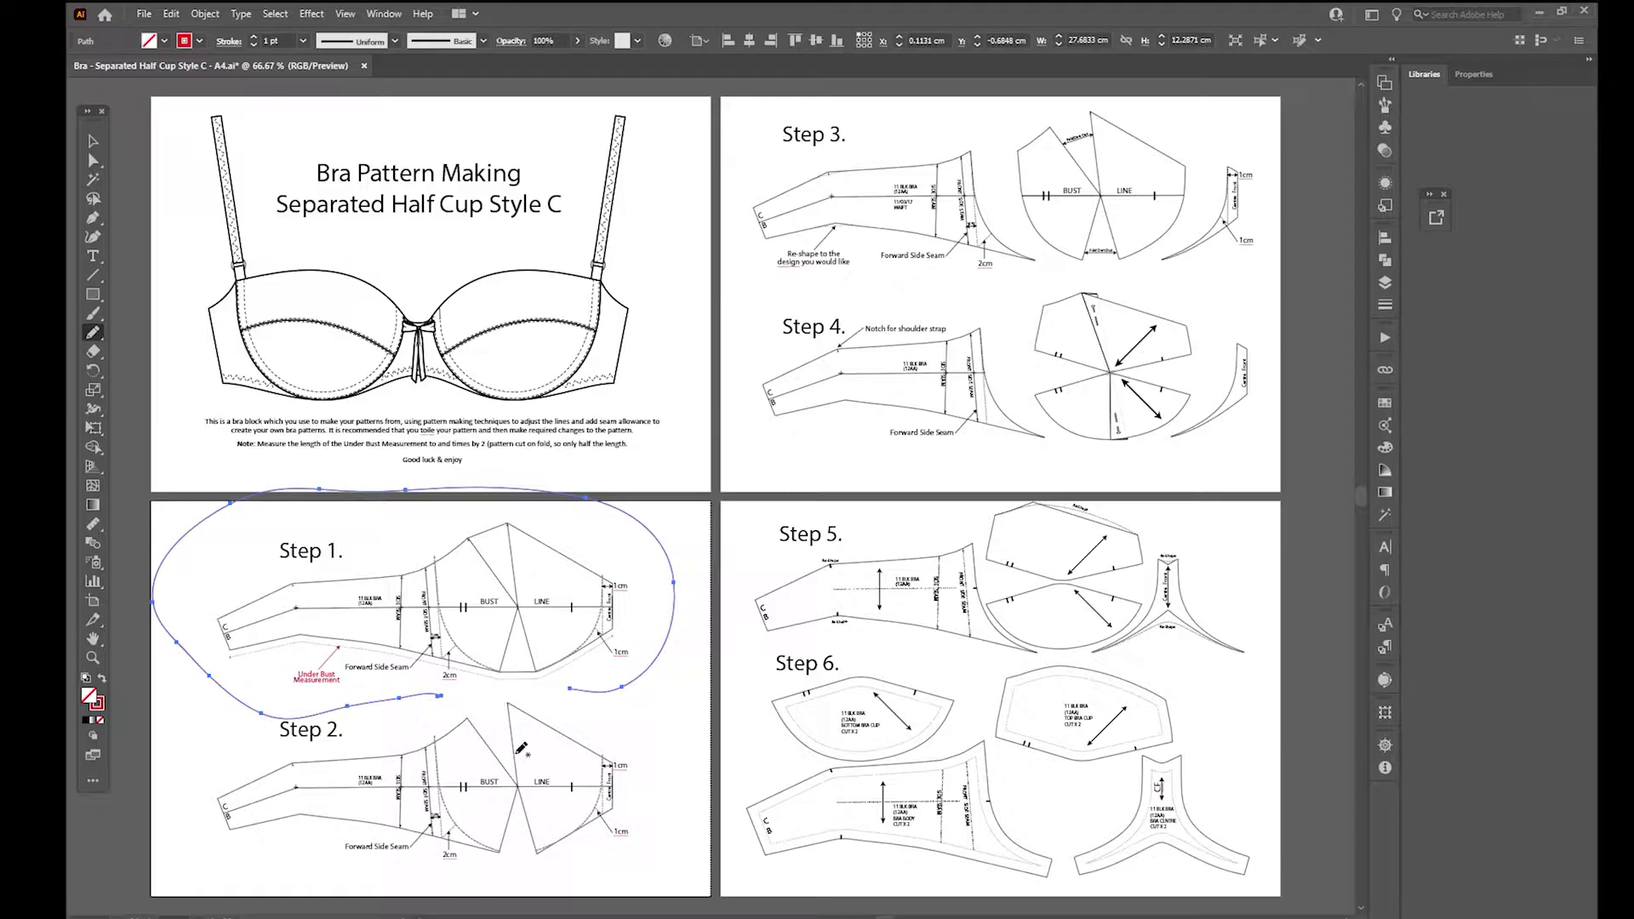
key("ctrl+z")
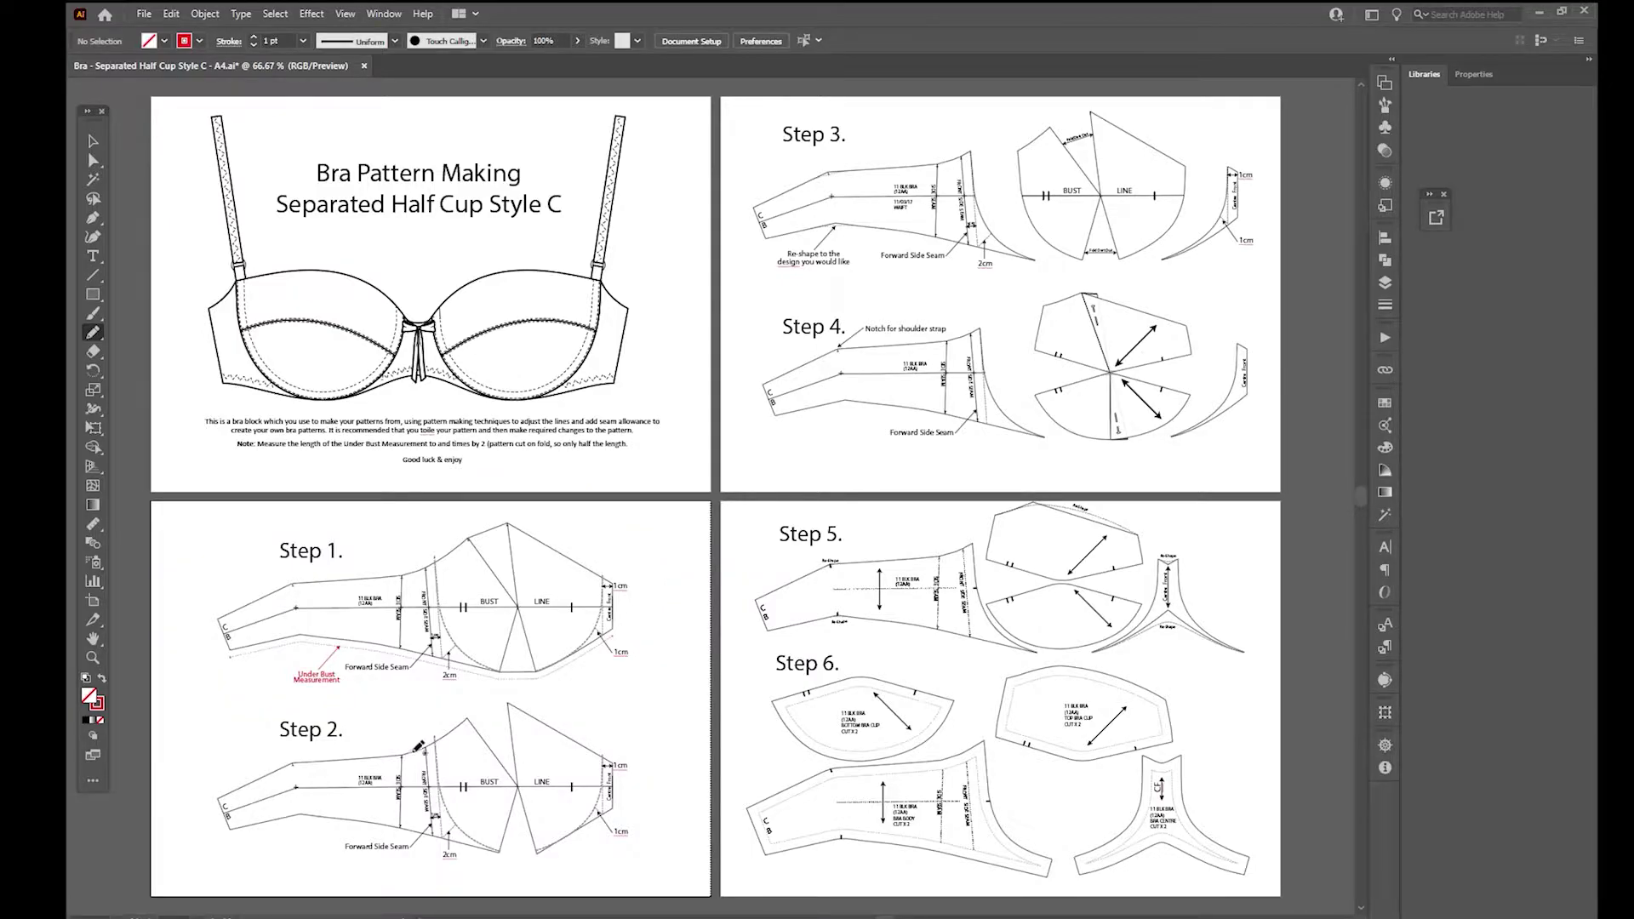
Step: Select the dashed Under Bust measurement line beneath the Step 1 pattern, including its end anchor point near the back edge
key("a")
left_click(495, 678)
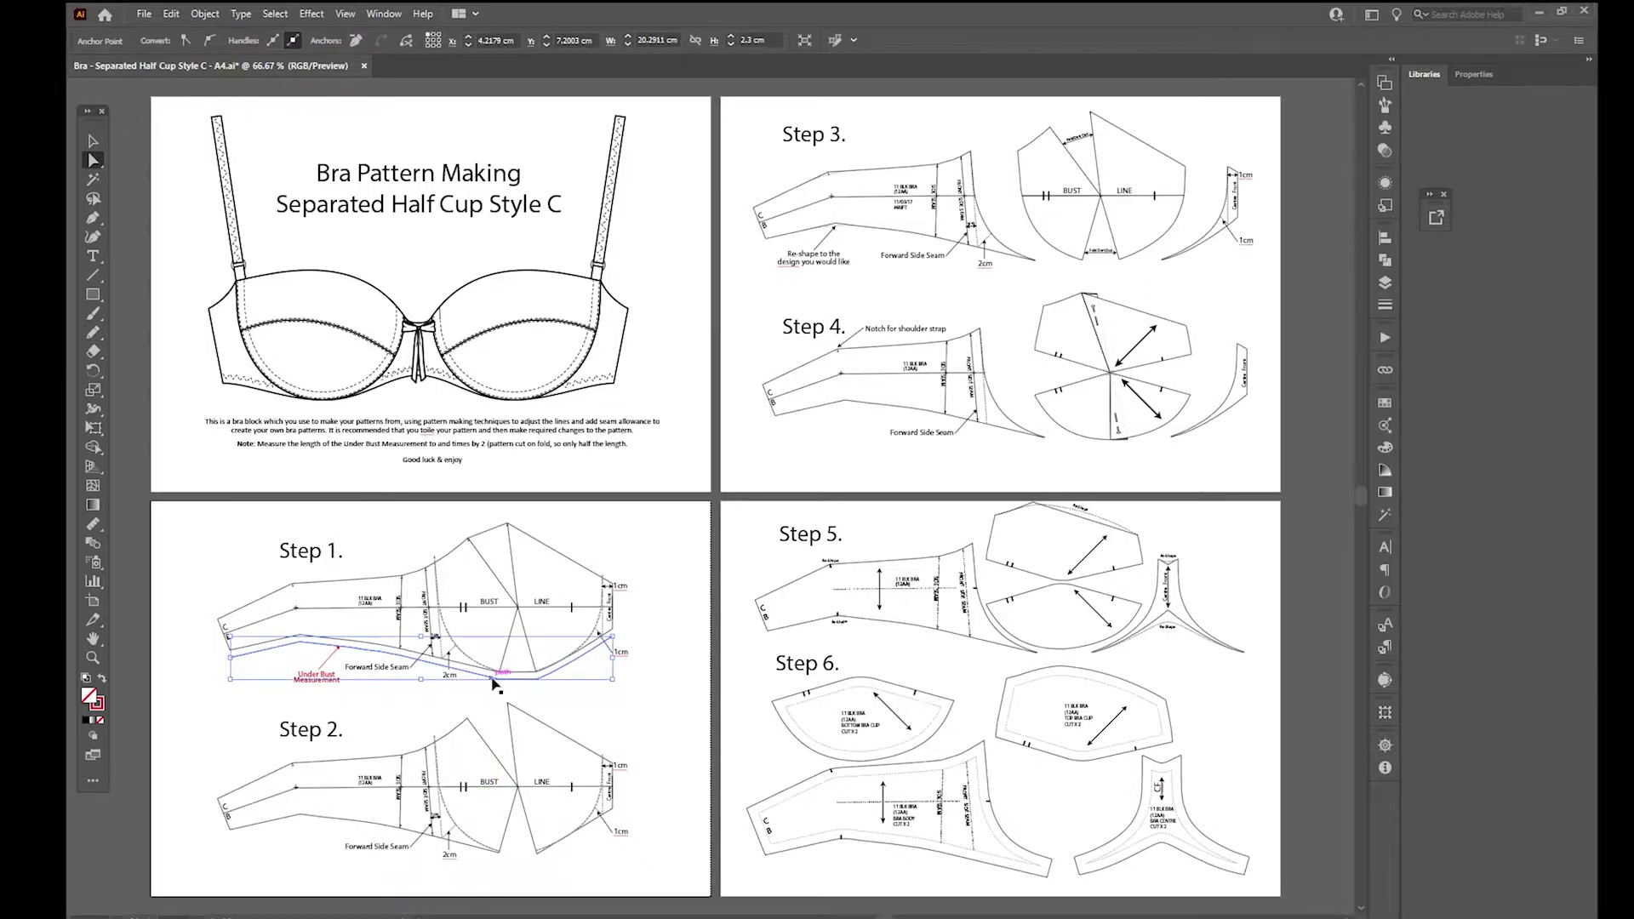
key("ctrl+equal")
key("ctrl+equal")
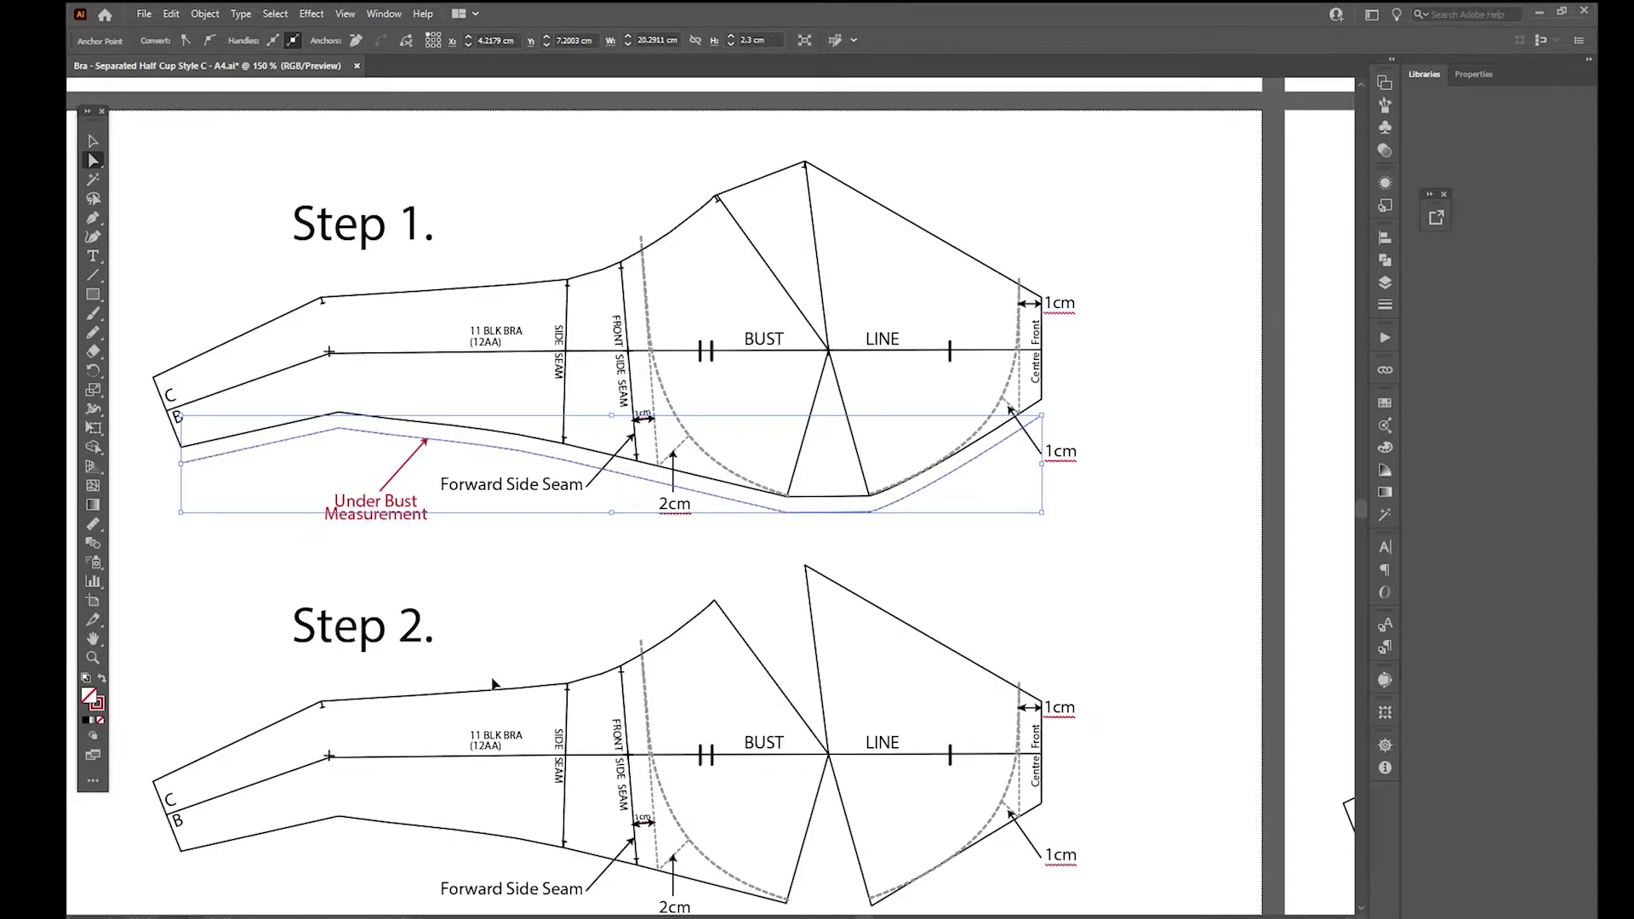
left_click(304, 499)
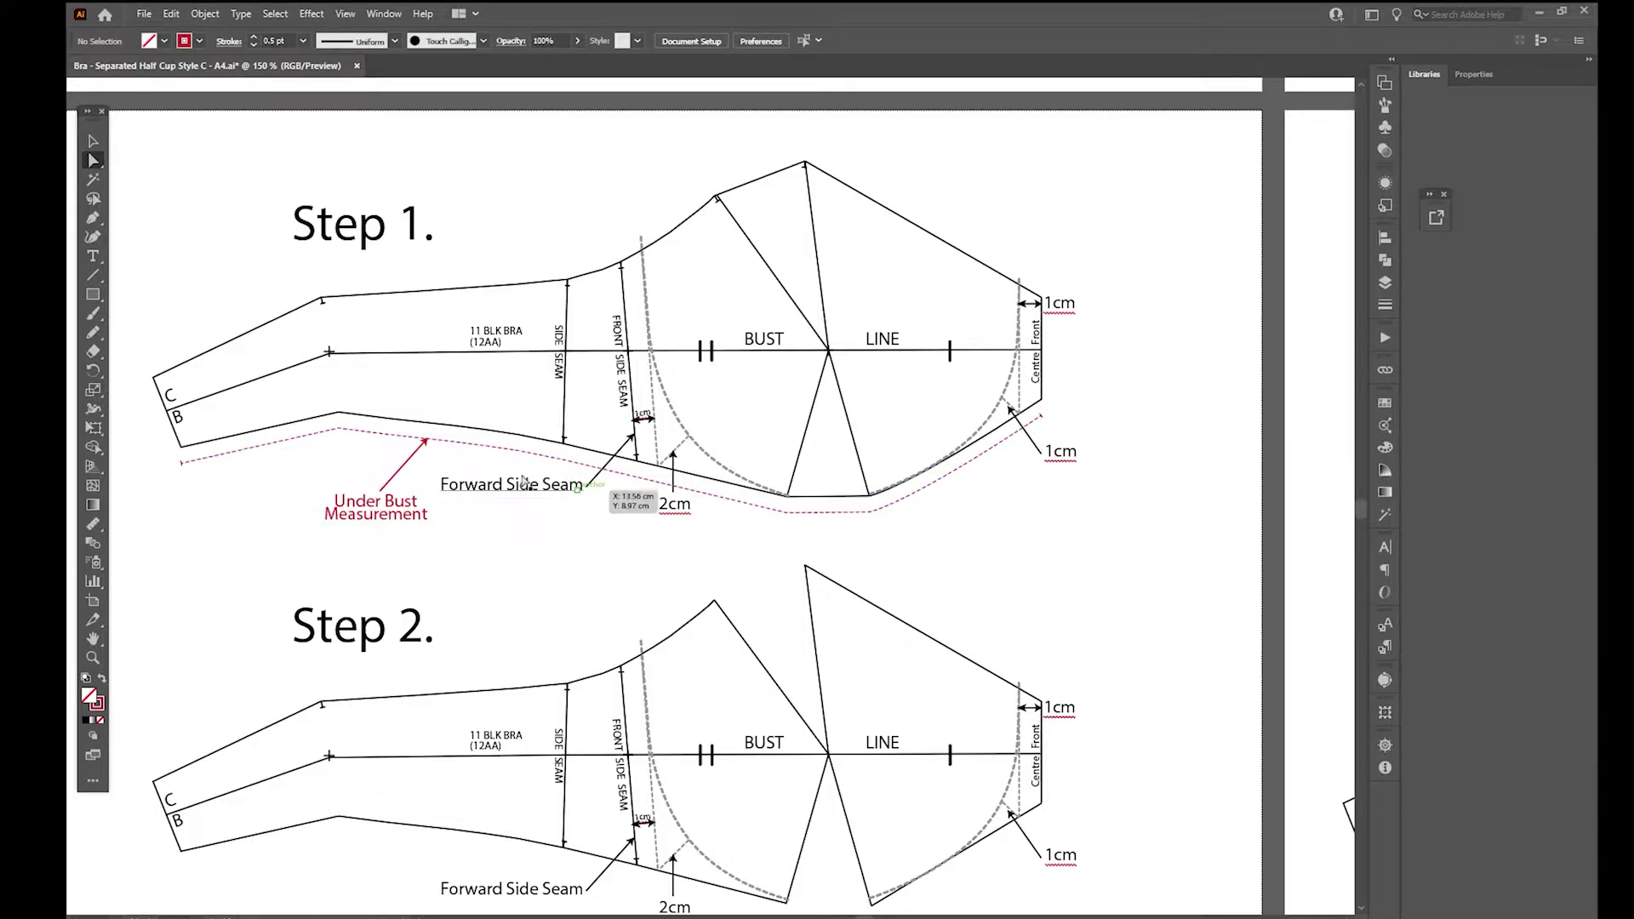
left_click_drag(197, 450, 166, 481)
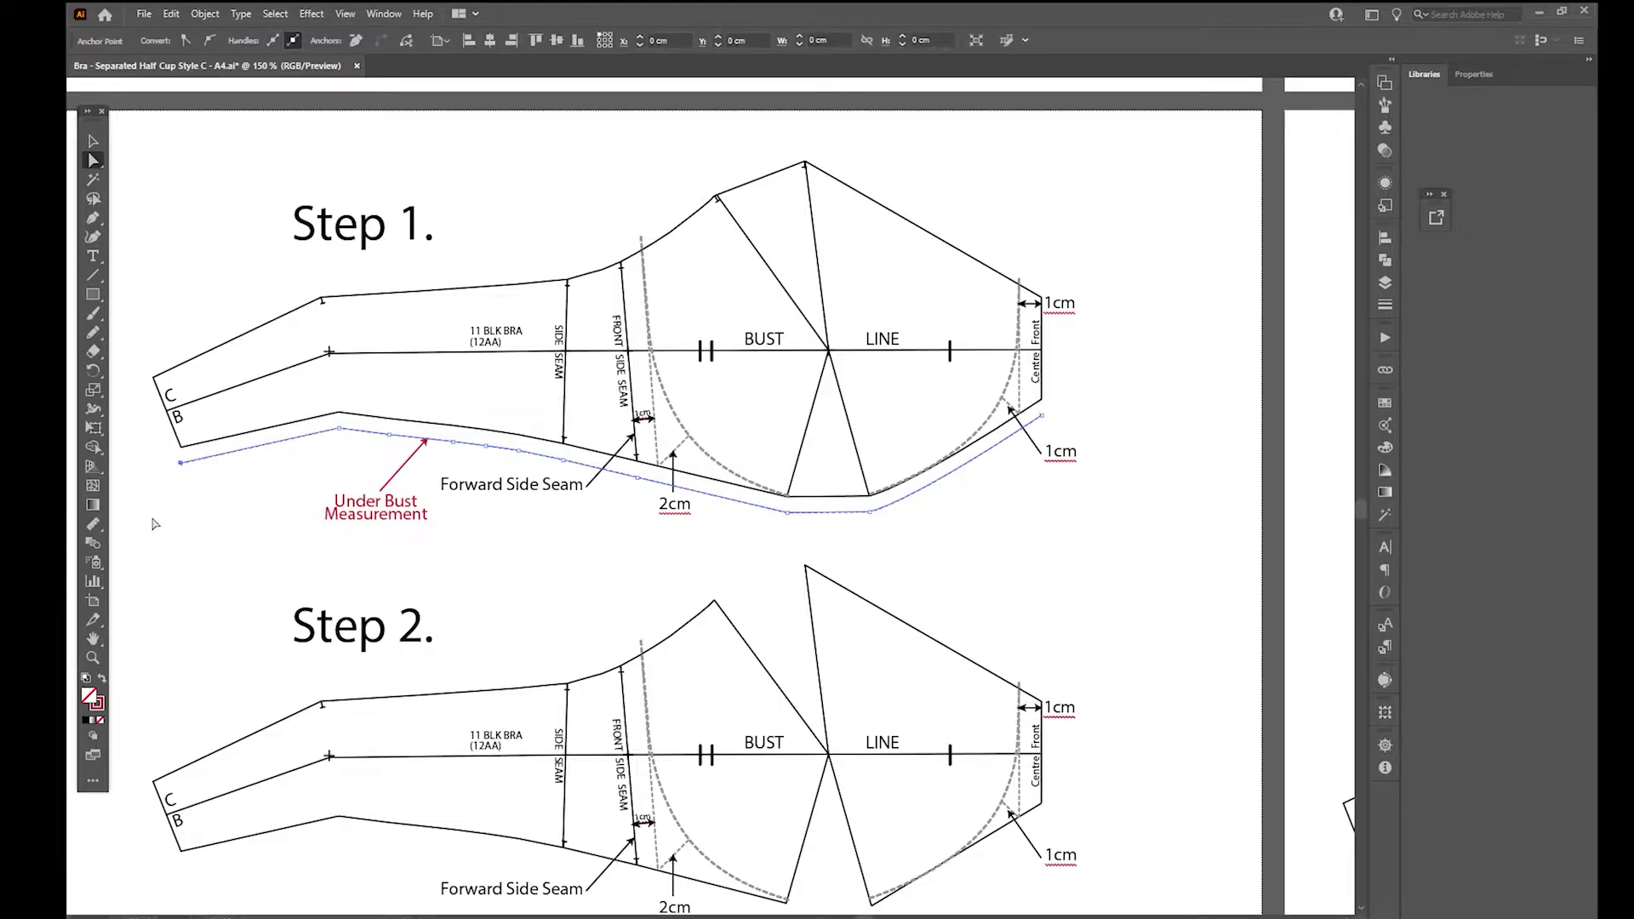
Step: Measure the first segment of the Step 1 under bust line, from its back end to the first bend, with the Measure tool
left_click(93, 524)
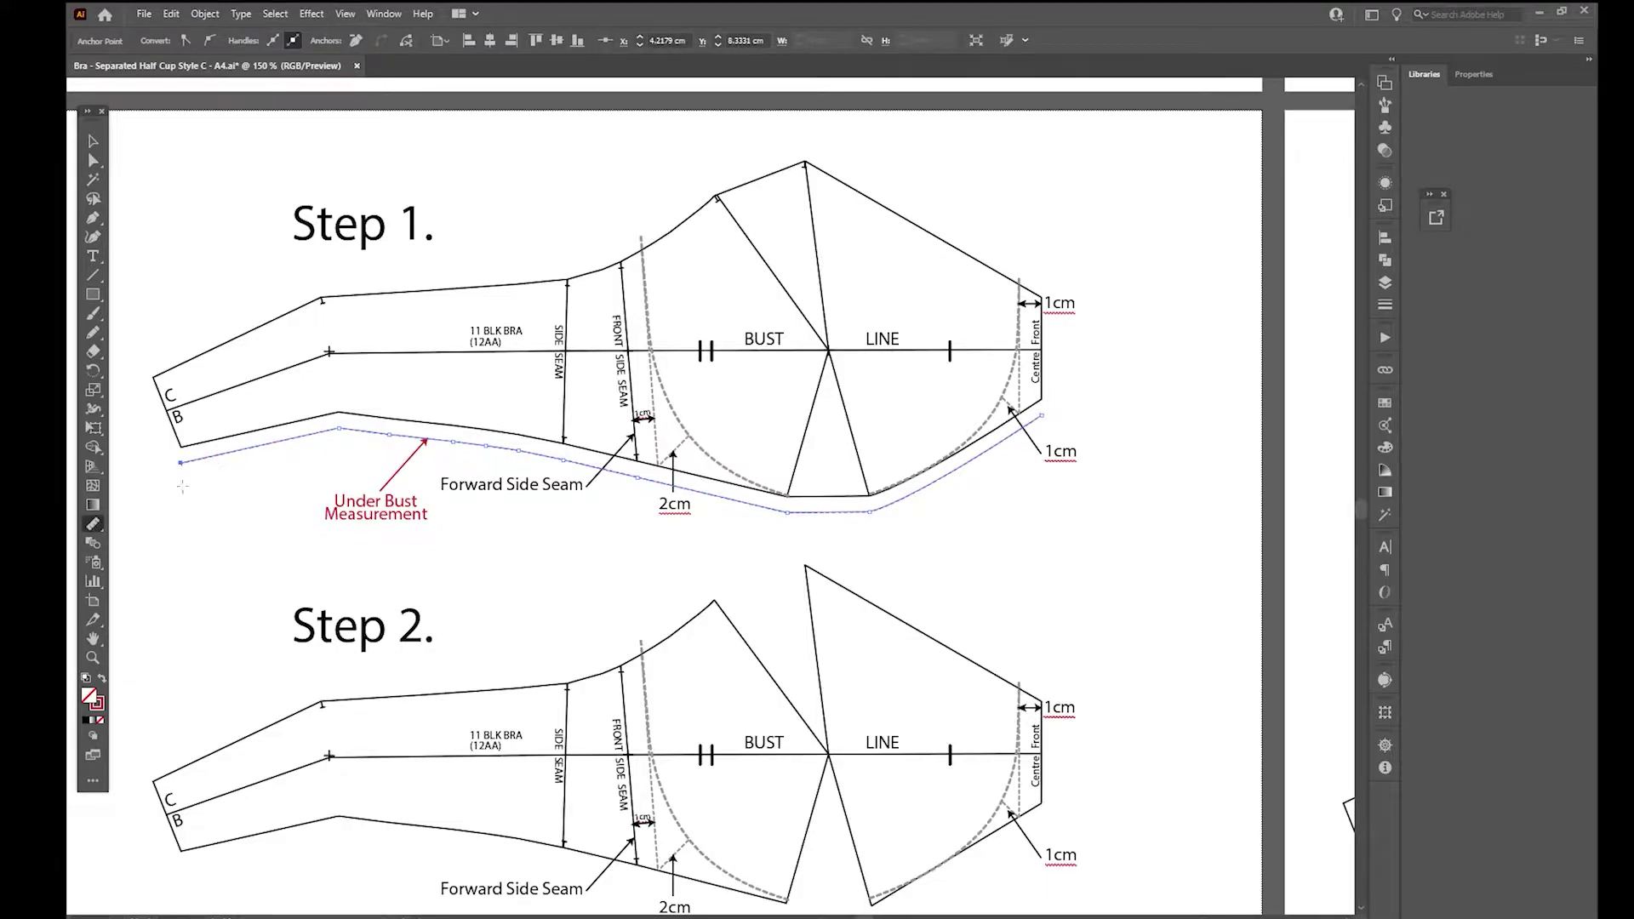
left_click(96, 527)
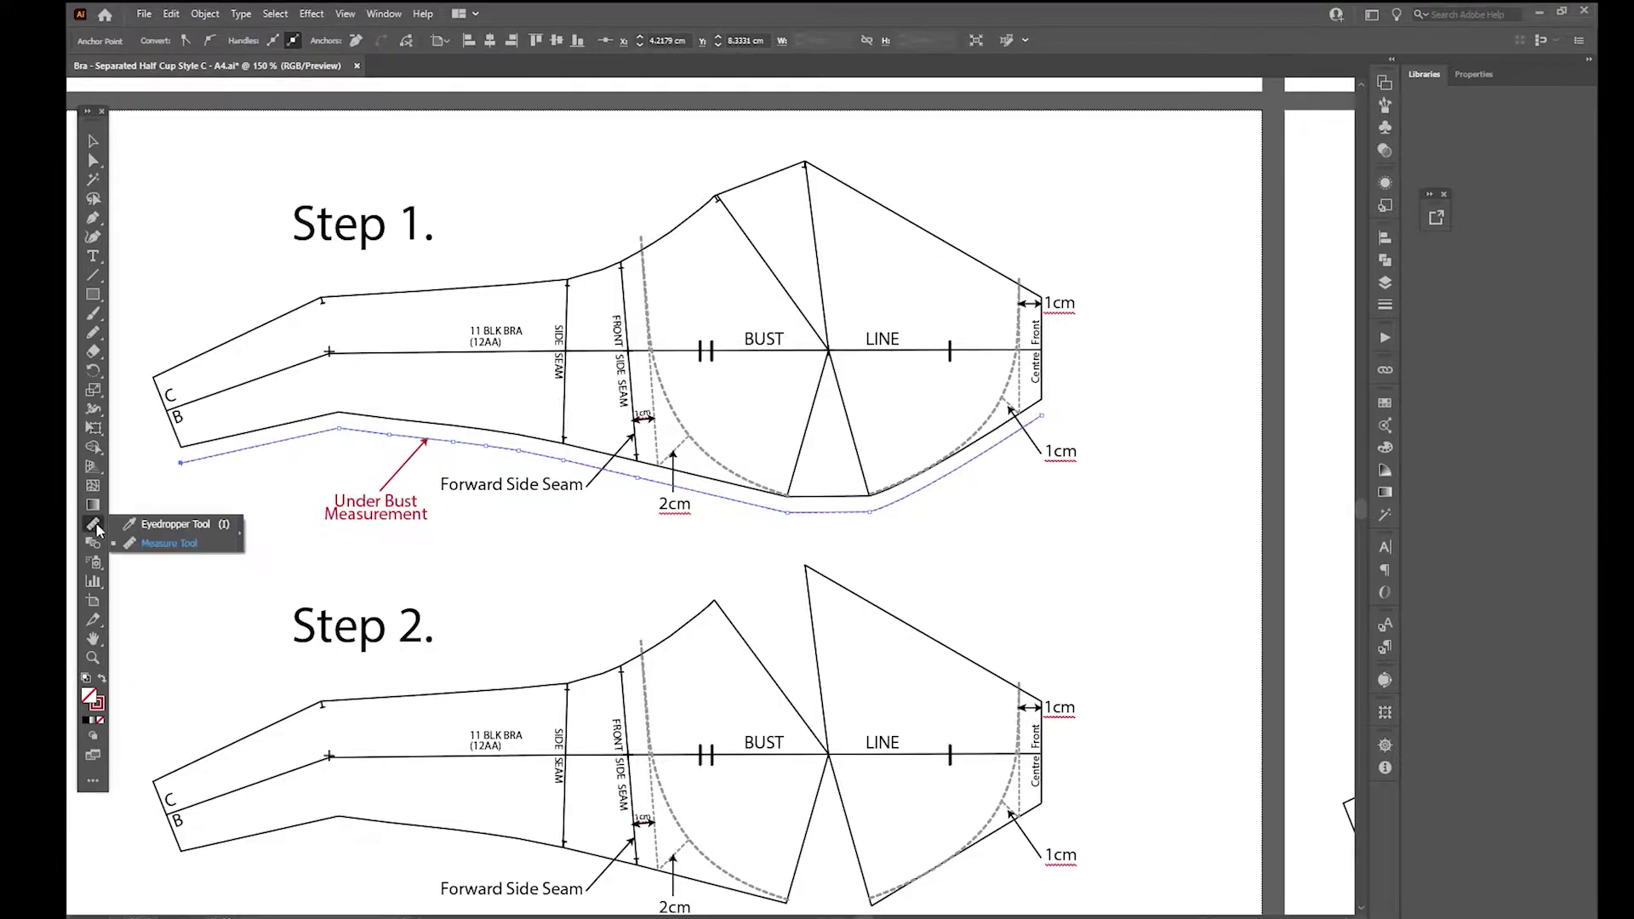
left_click(177, 525)
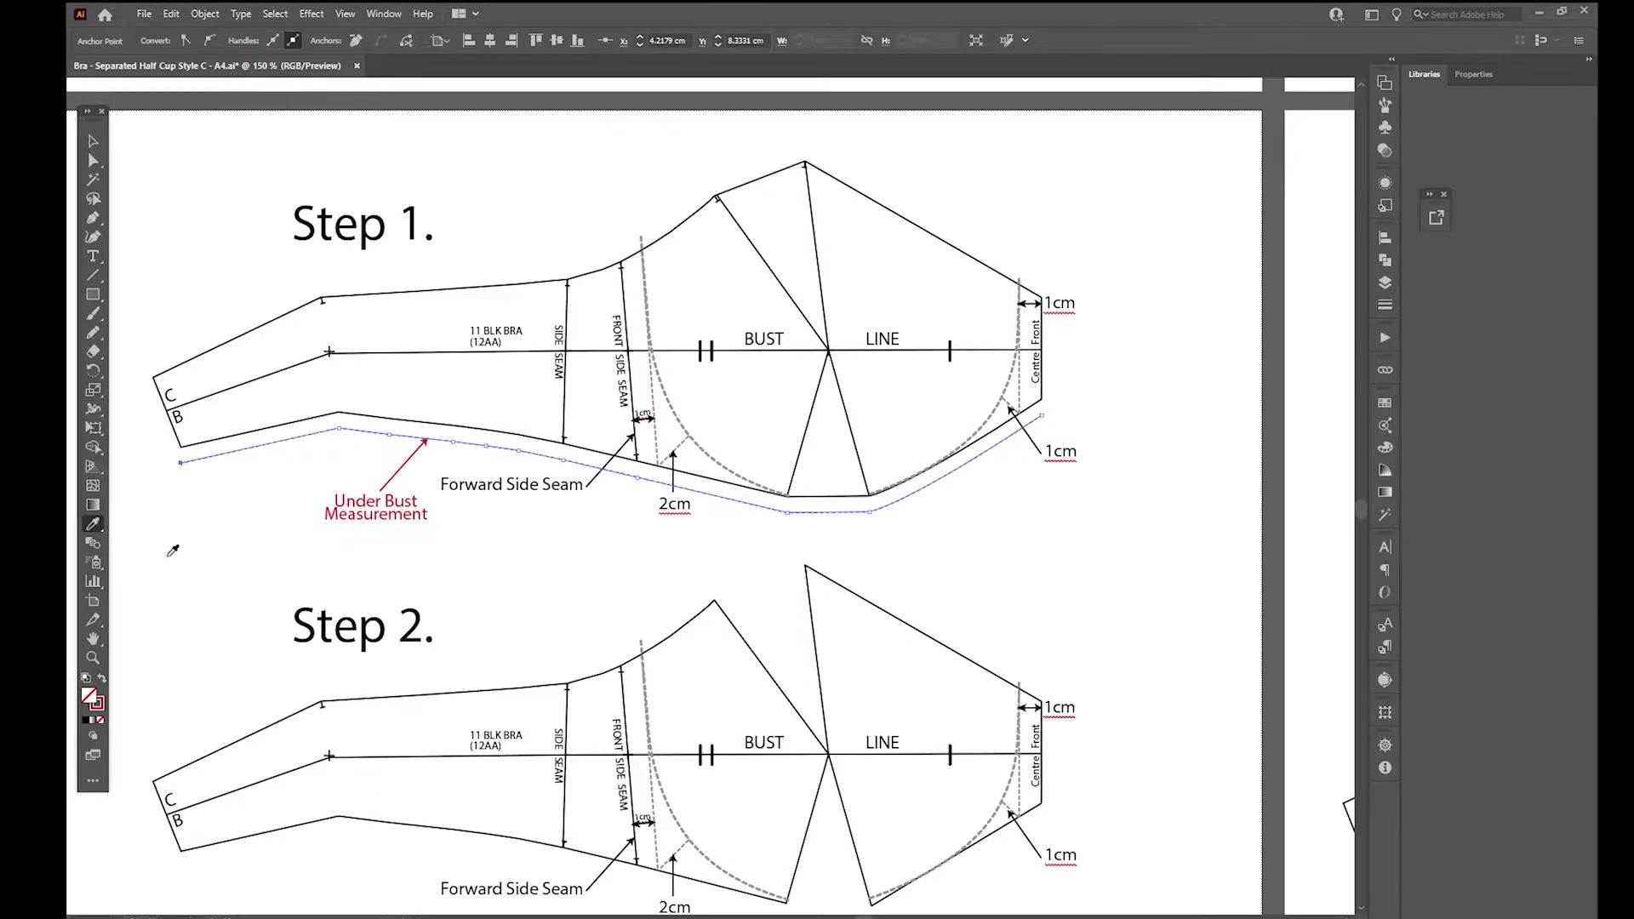
left_click_drag(95, 524, 166, 544)
left_click_drag(181, 461, 341, 419)
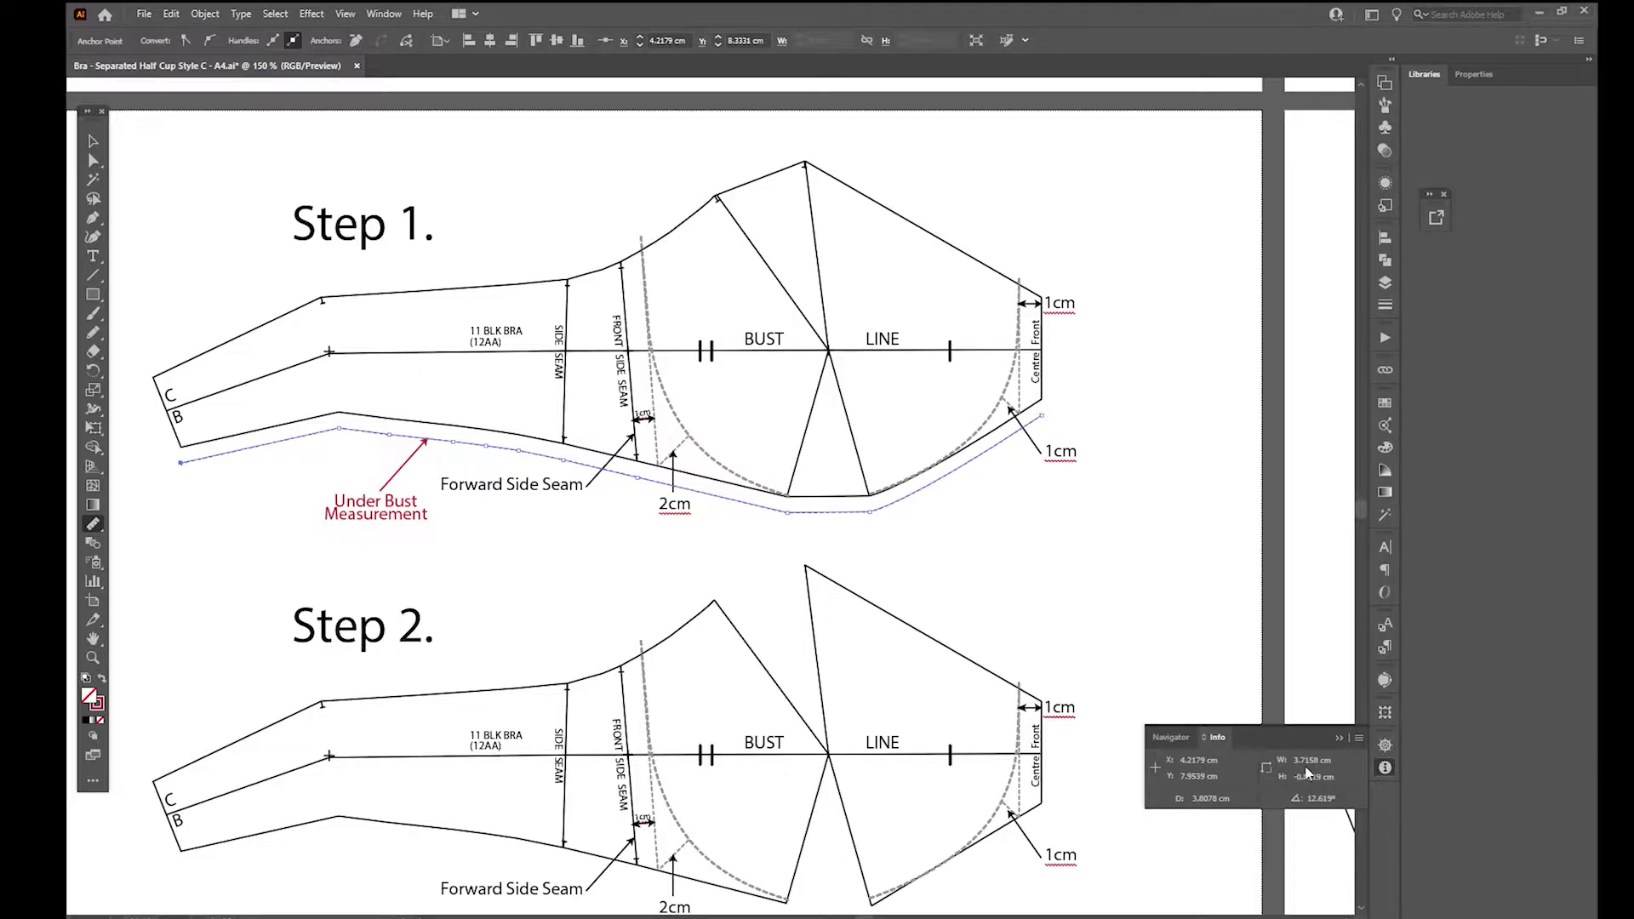
Step: Show the rulers, switch their units to inches and set them back to centimeters
key("ctrl+r")
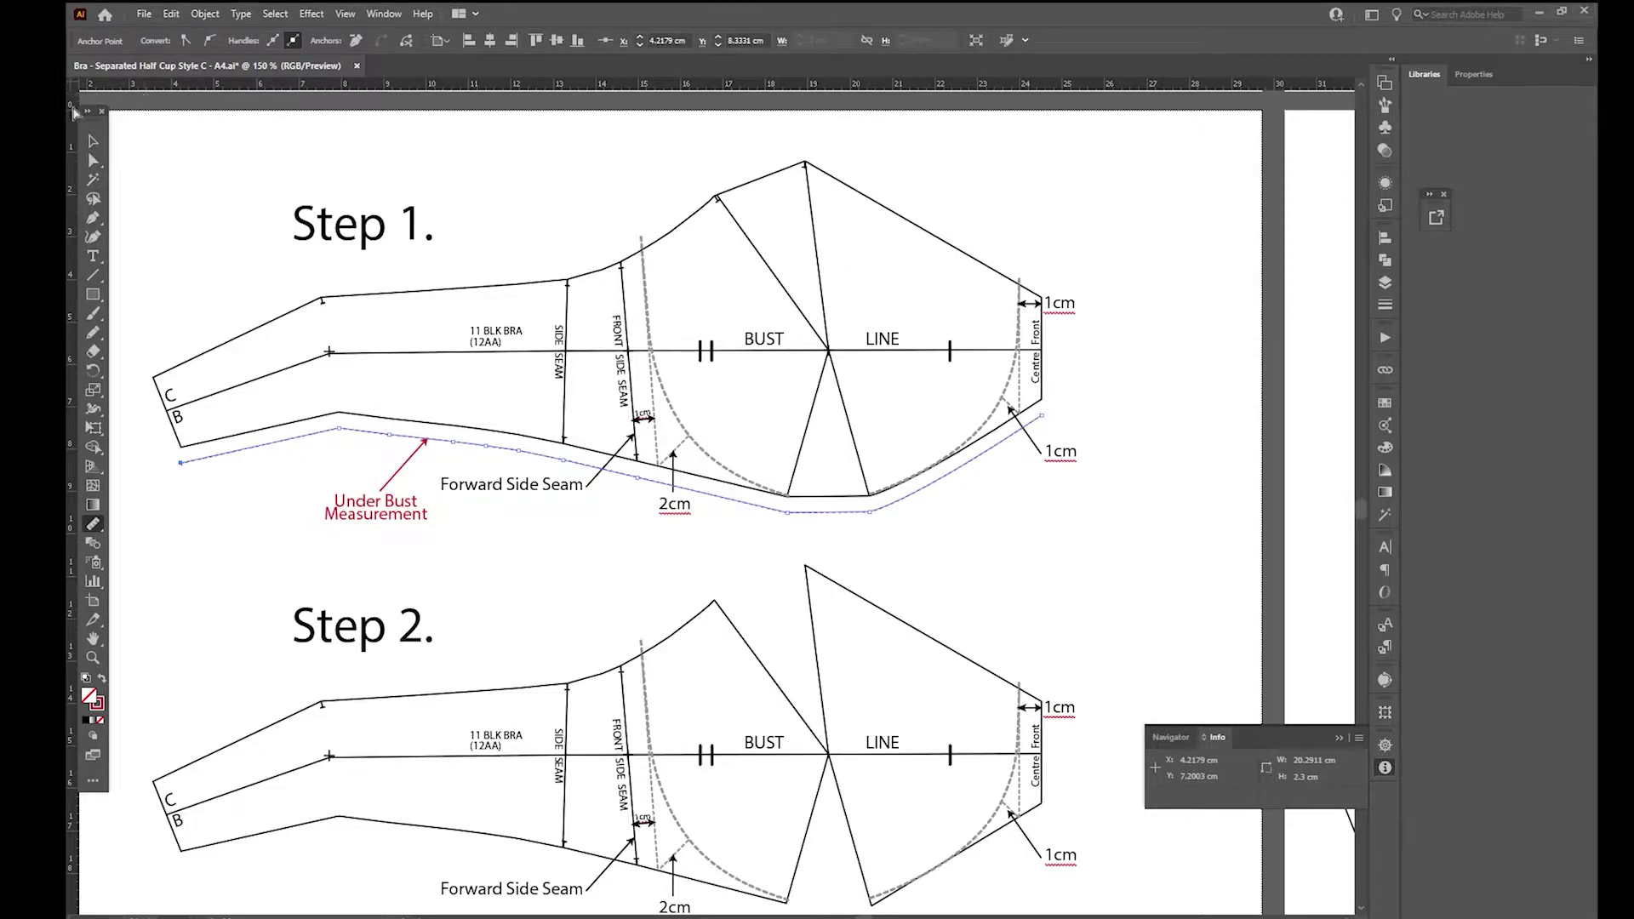
right_click(679, 85)
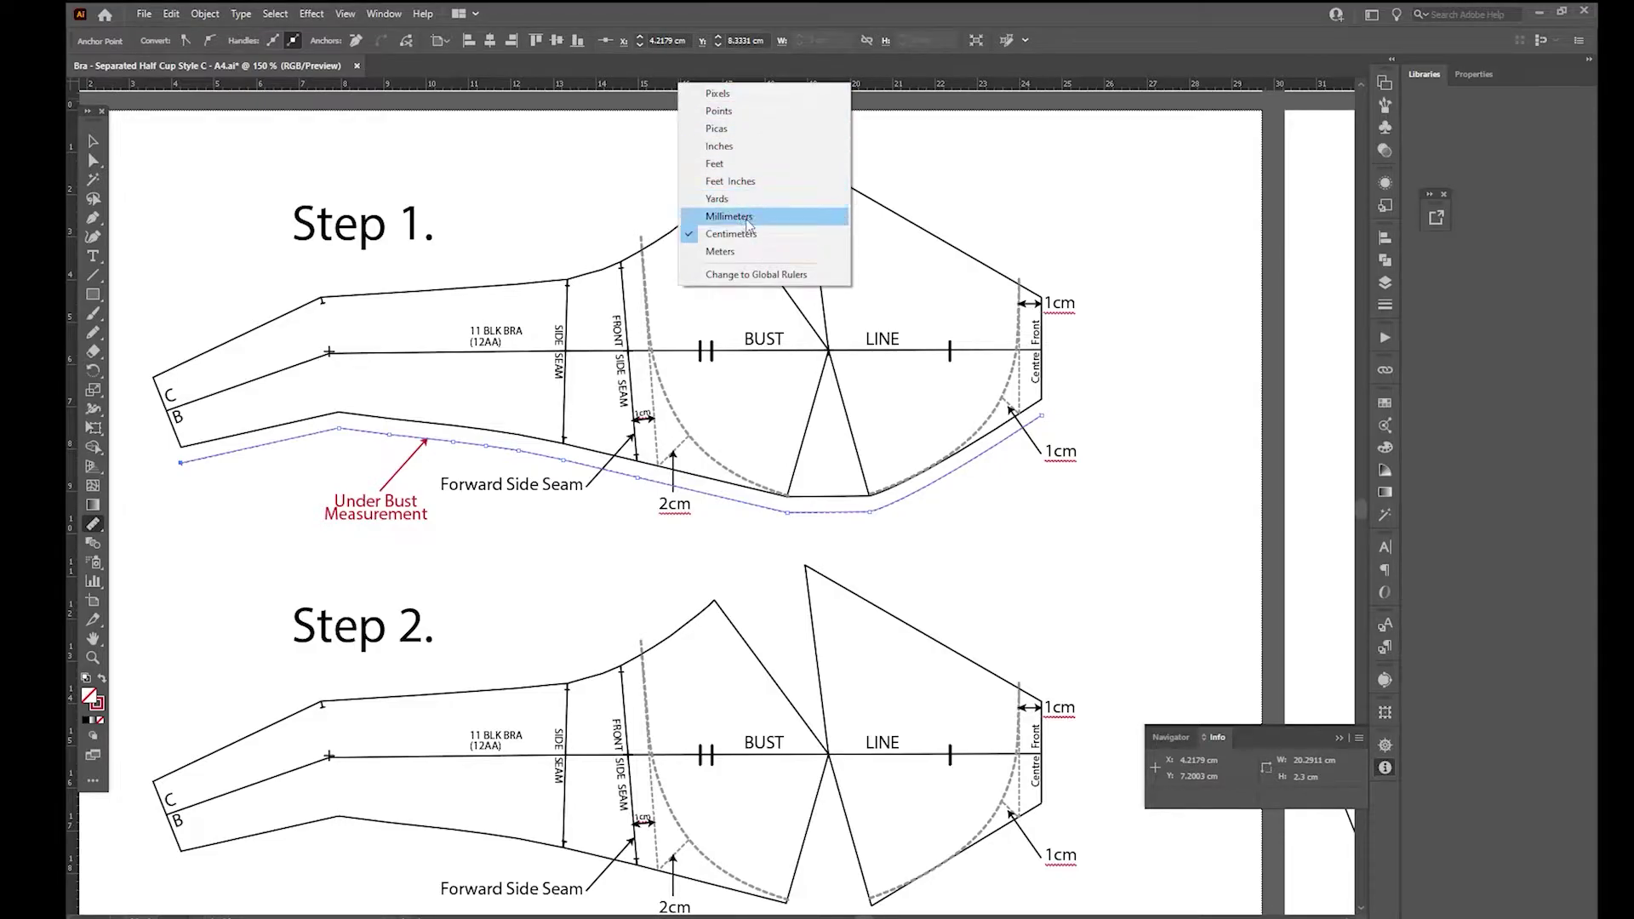
left_click(719, 146)
right_click(737, 85)
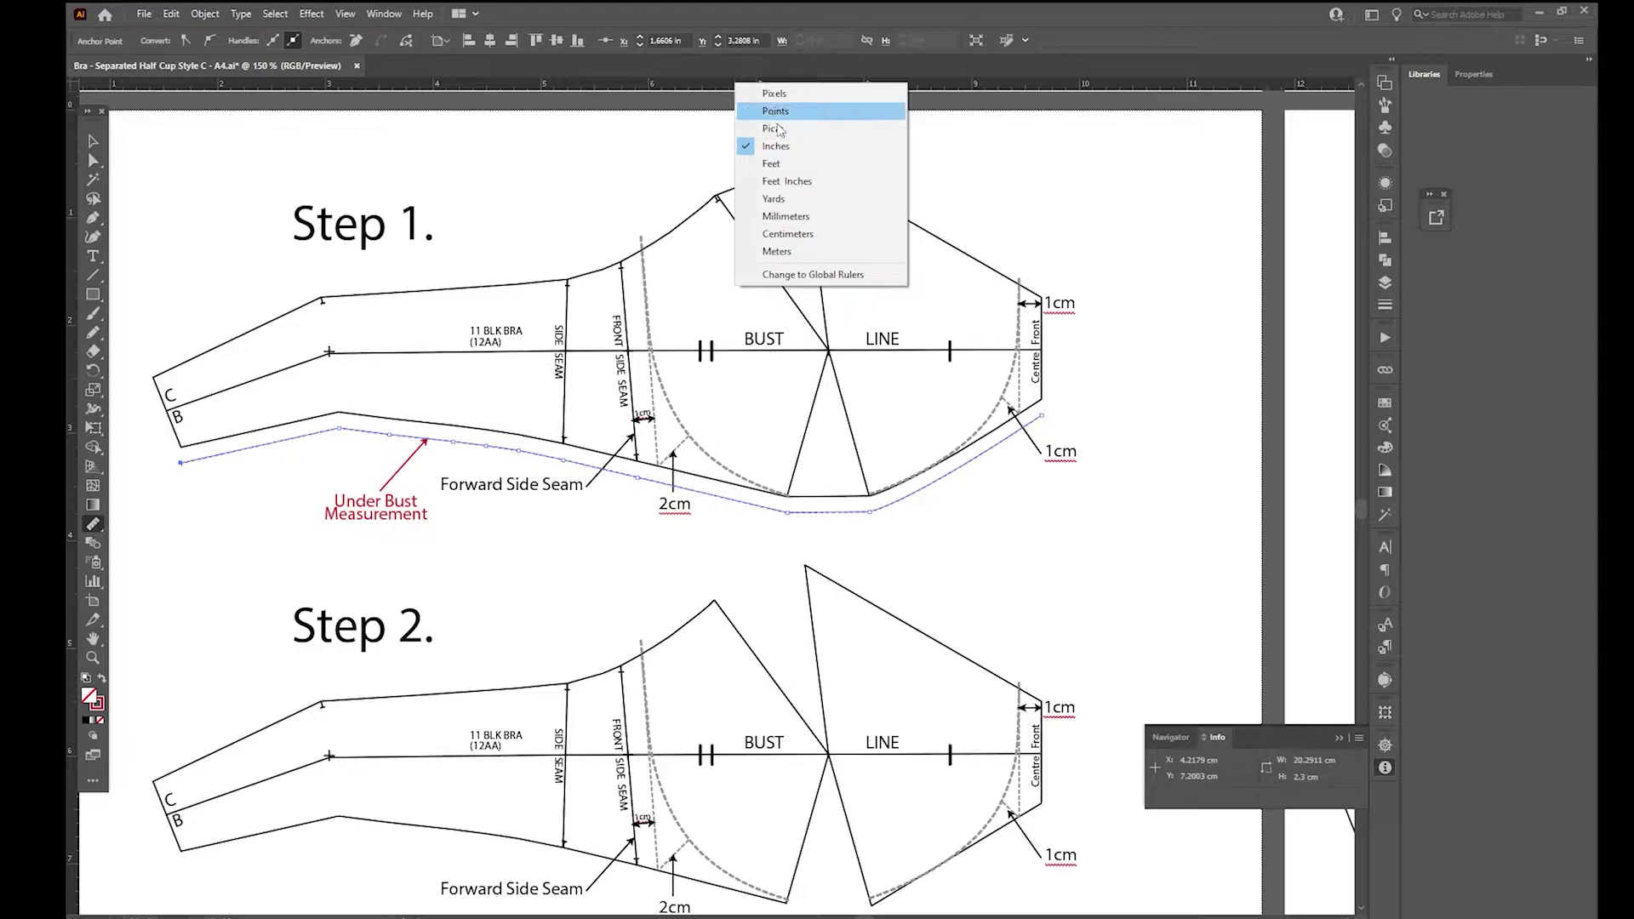
left_click(800, 235)
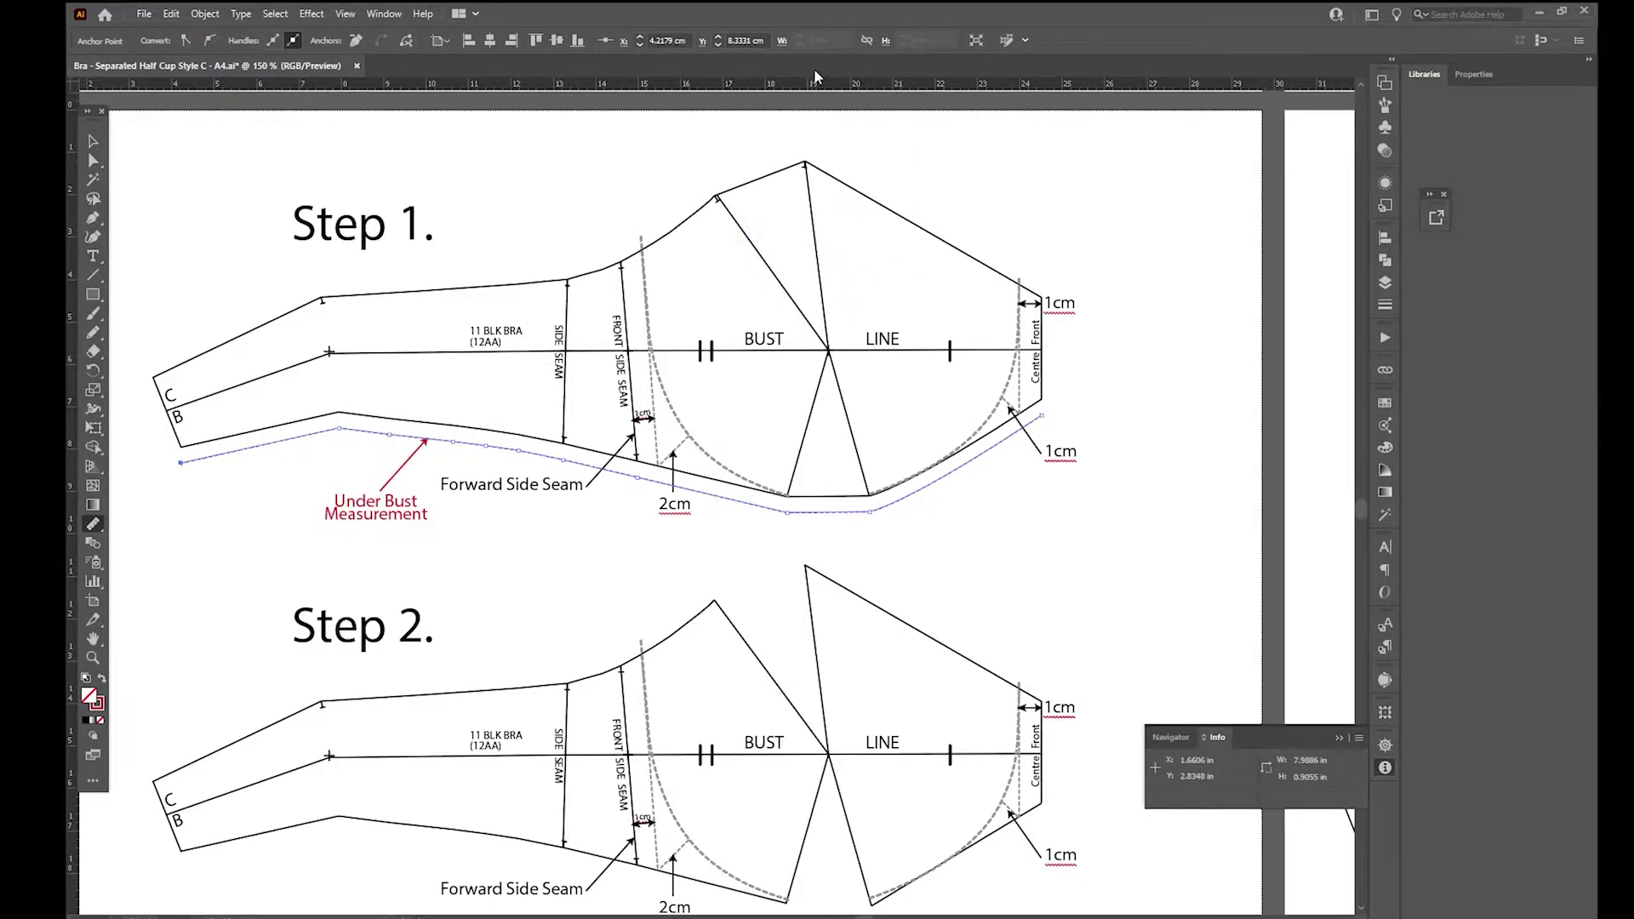
Step: Measure the Step 1 under bust line in sections: back end to first bend, bend to cup base, and cup base to centre front
left_click_drag(182, 462, 334, 421)
left_click_drag(342, 417, 791, 503)
left_click_drag(876, 503, 1045, 401)
left_click_drag(870, 495, 1050, 408)
Step: Duplicate the entire Step 1 drawing onto the empty canvas beside the artboards, at about X -30.4 cm and Y 1.7 cm
key("ctrl+minus")
key("ctrl+minus")
key("ctrl+minus")
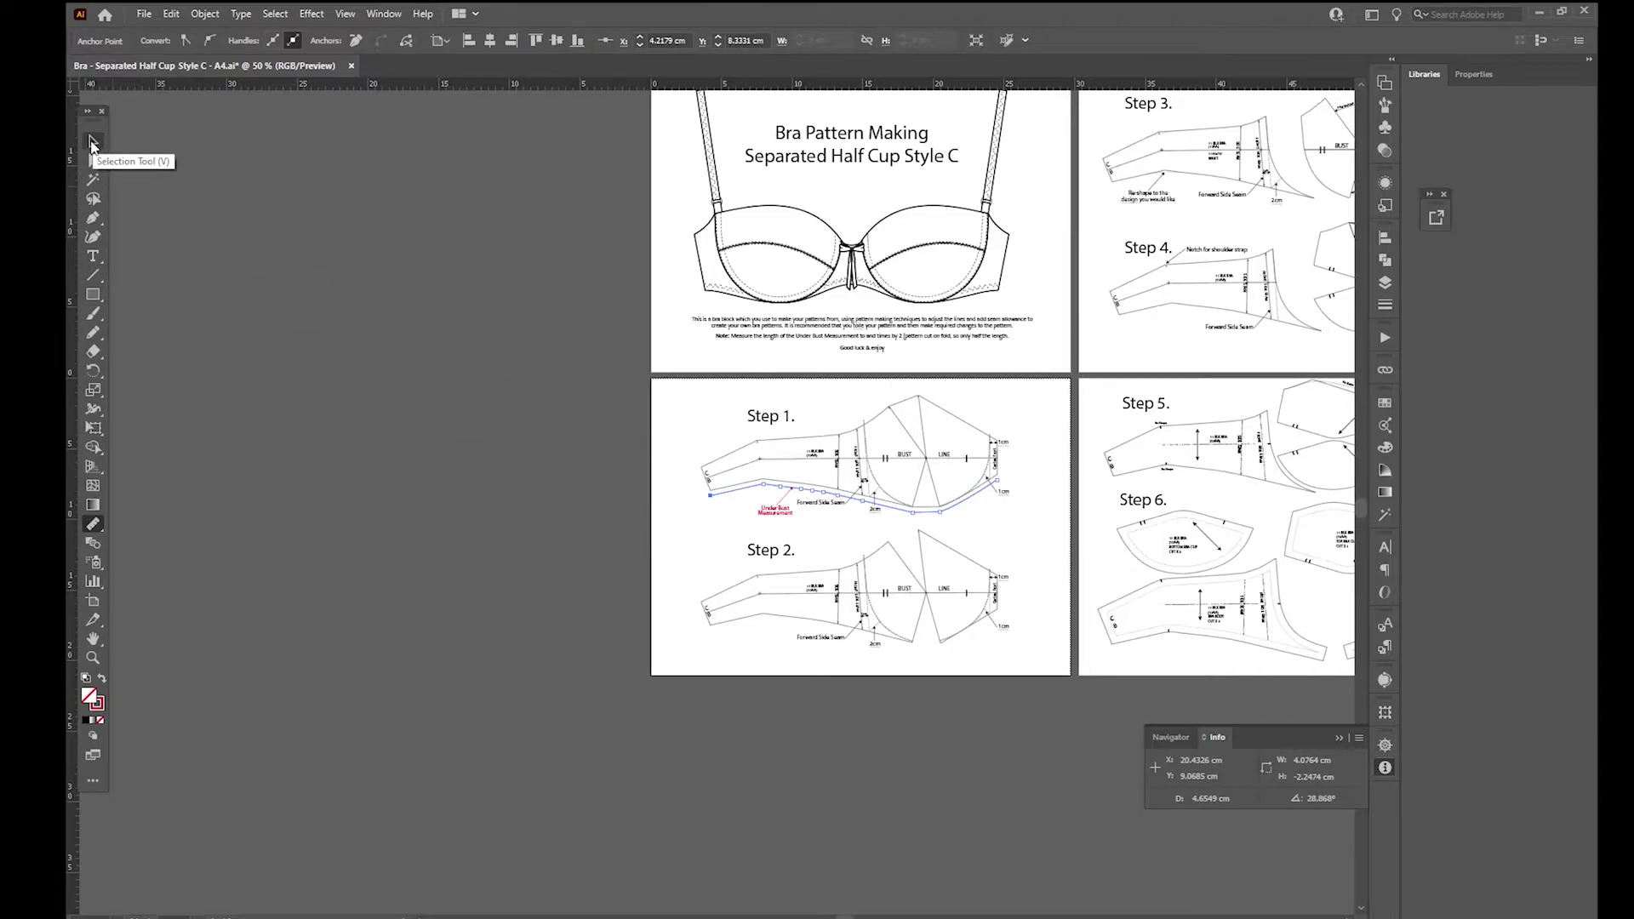
left_click(93, 142)
left_click_drag(677, 417, 1015, 522)
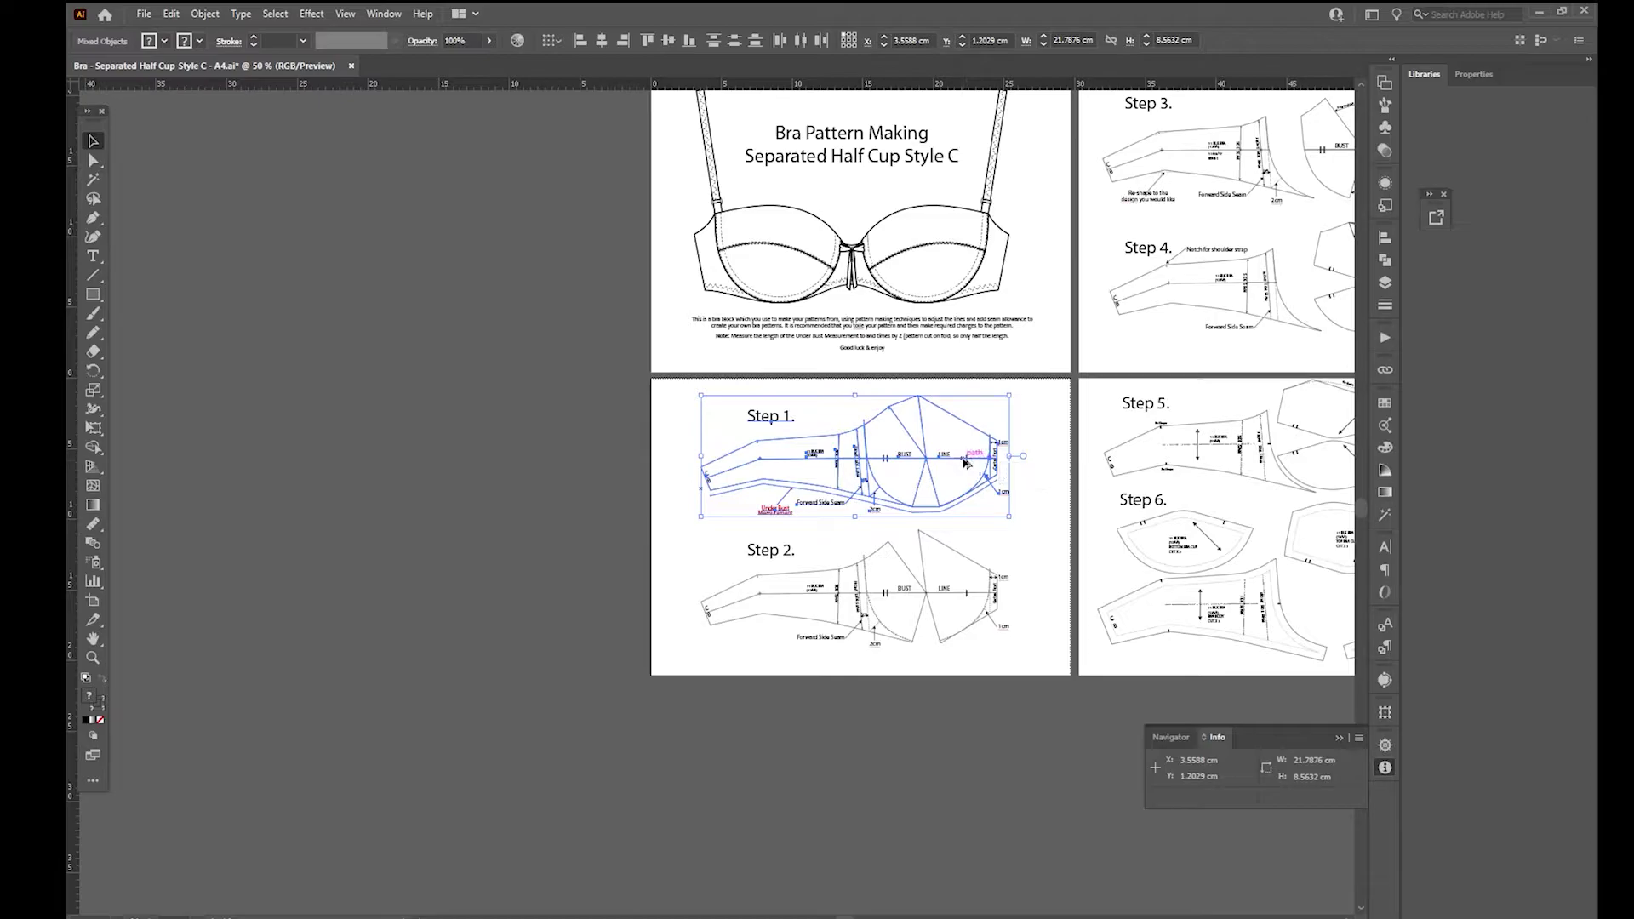
left_click_drag(960, 465, 482, 471)
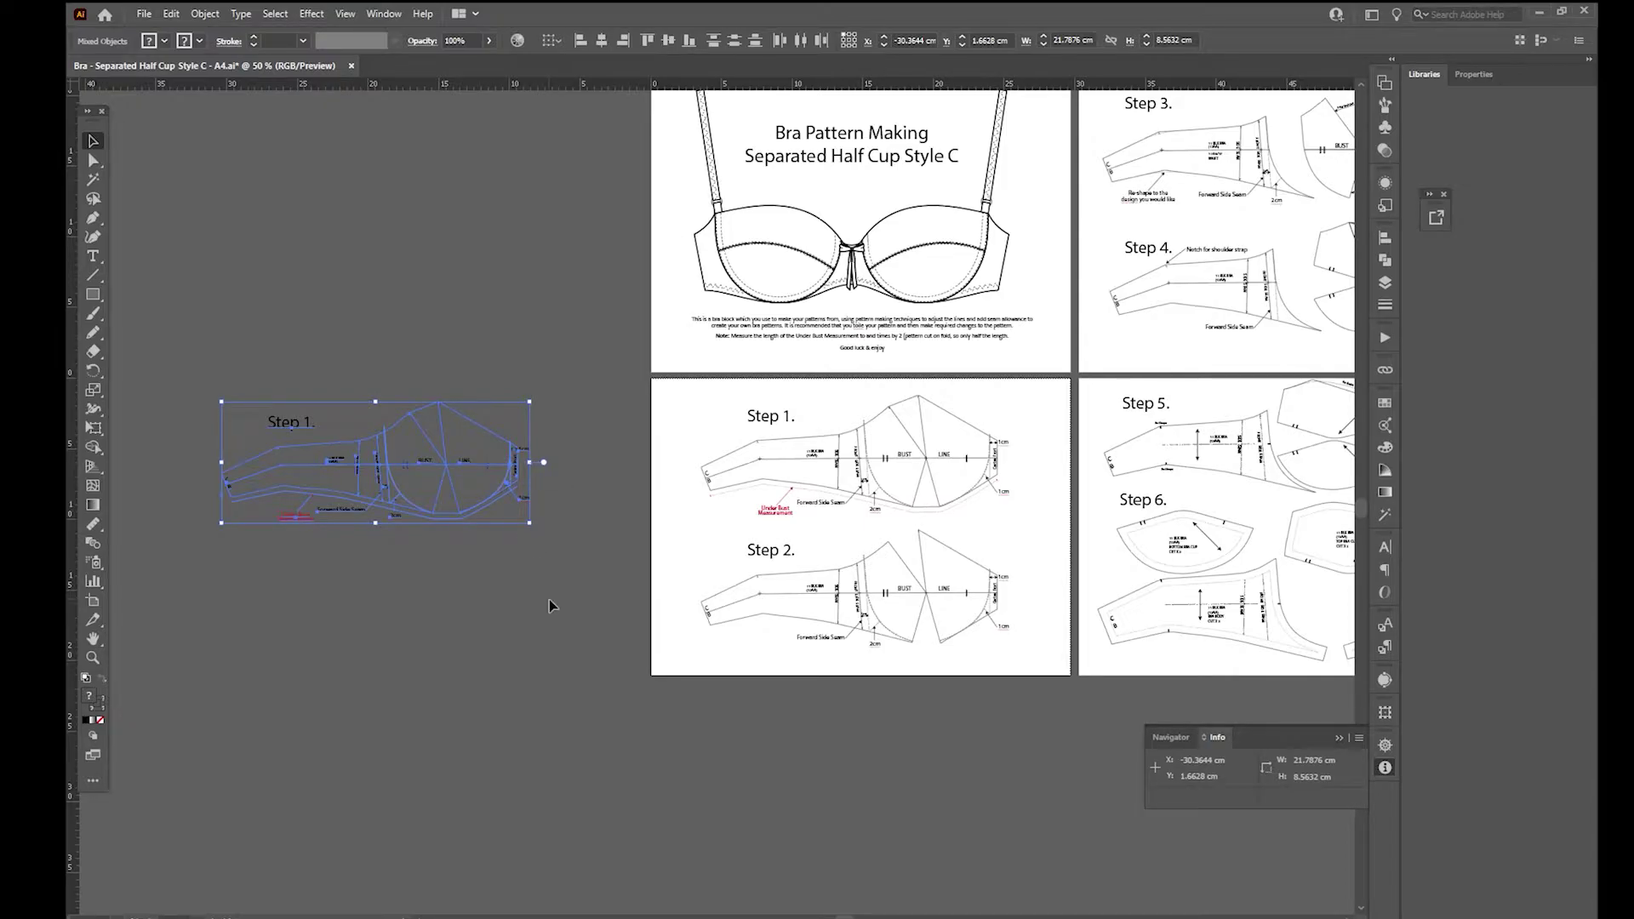
Step: Delete the Step 1 heading, the Under Bust and Forward Side Seam labels, and the 1cm and 2cm labels with their arrows from the copy
key("a")
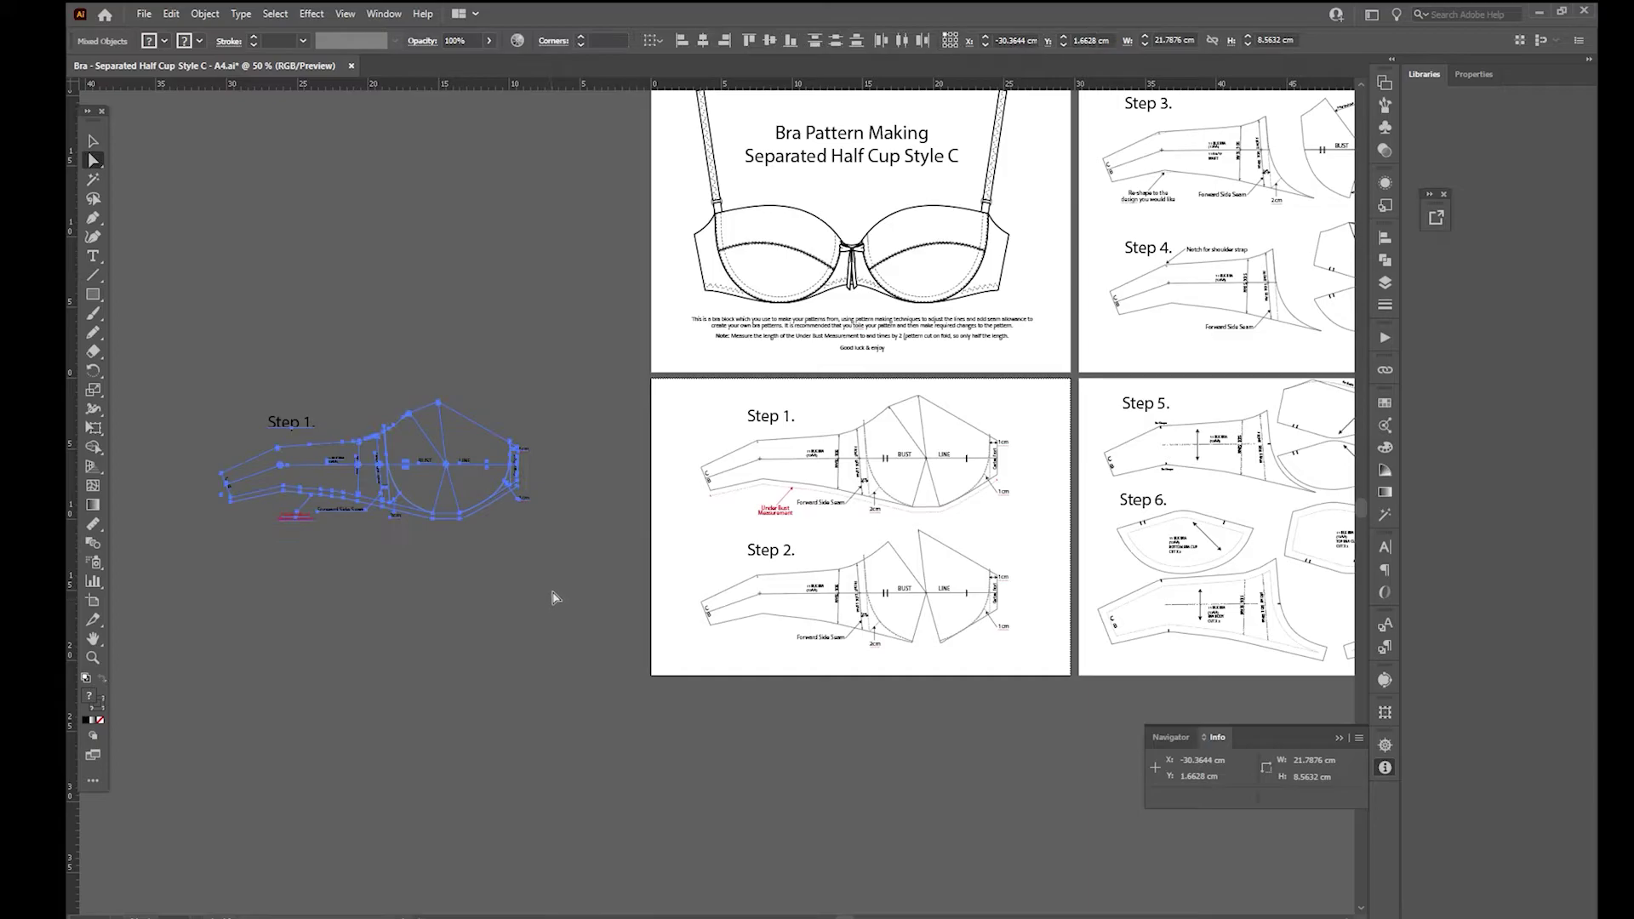
left_click(548, 600)
left_click(508, 495)
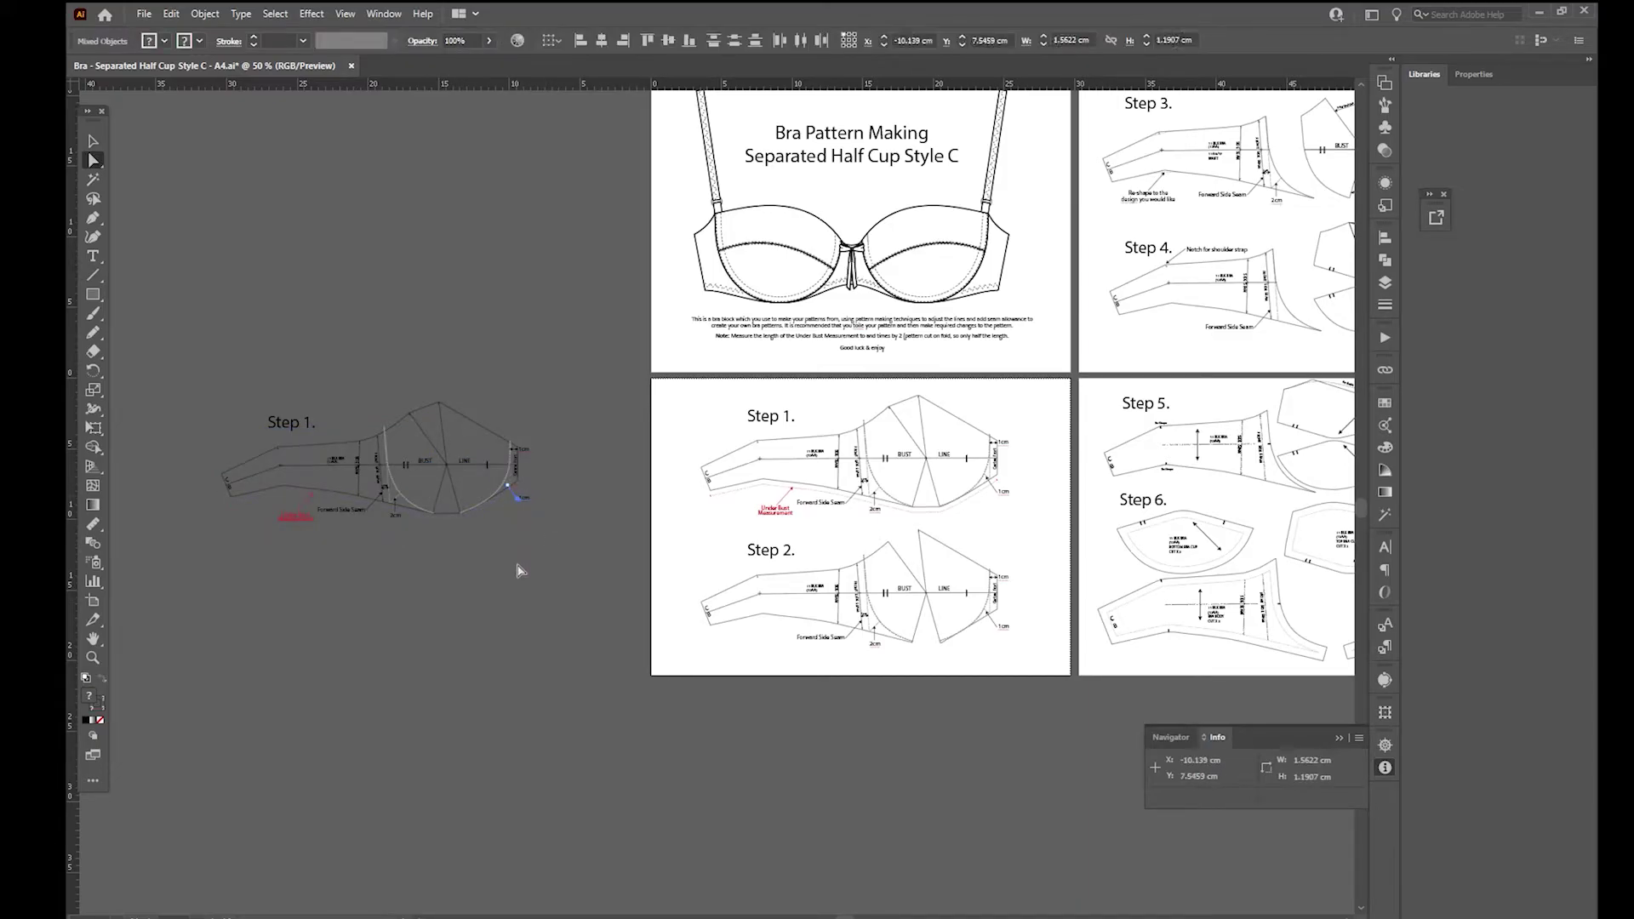
left_click(499, 573)
key("ctrl+z")
left_click(394, 519)
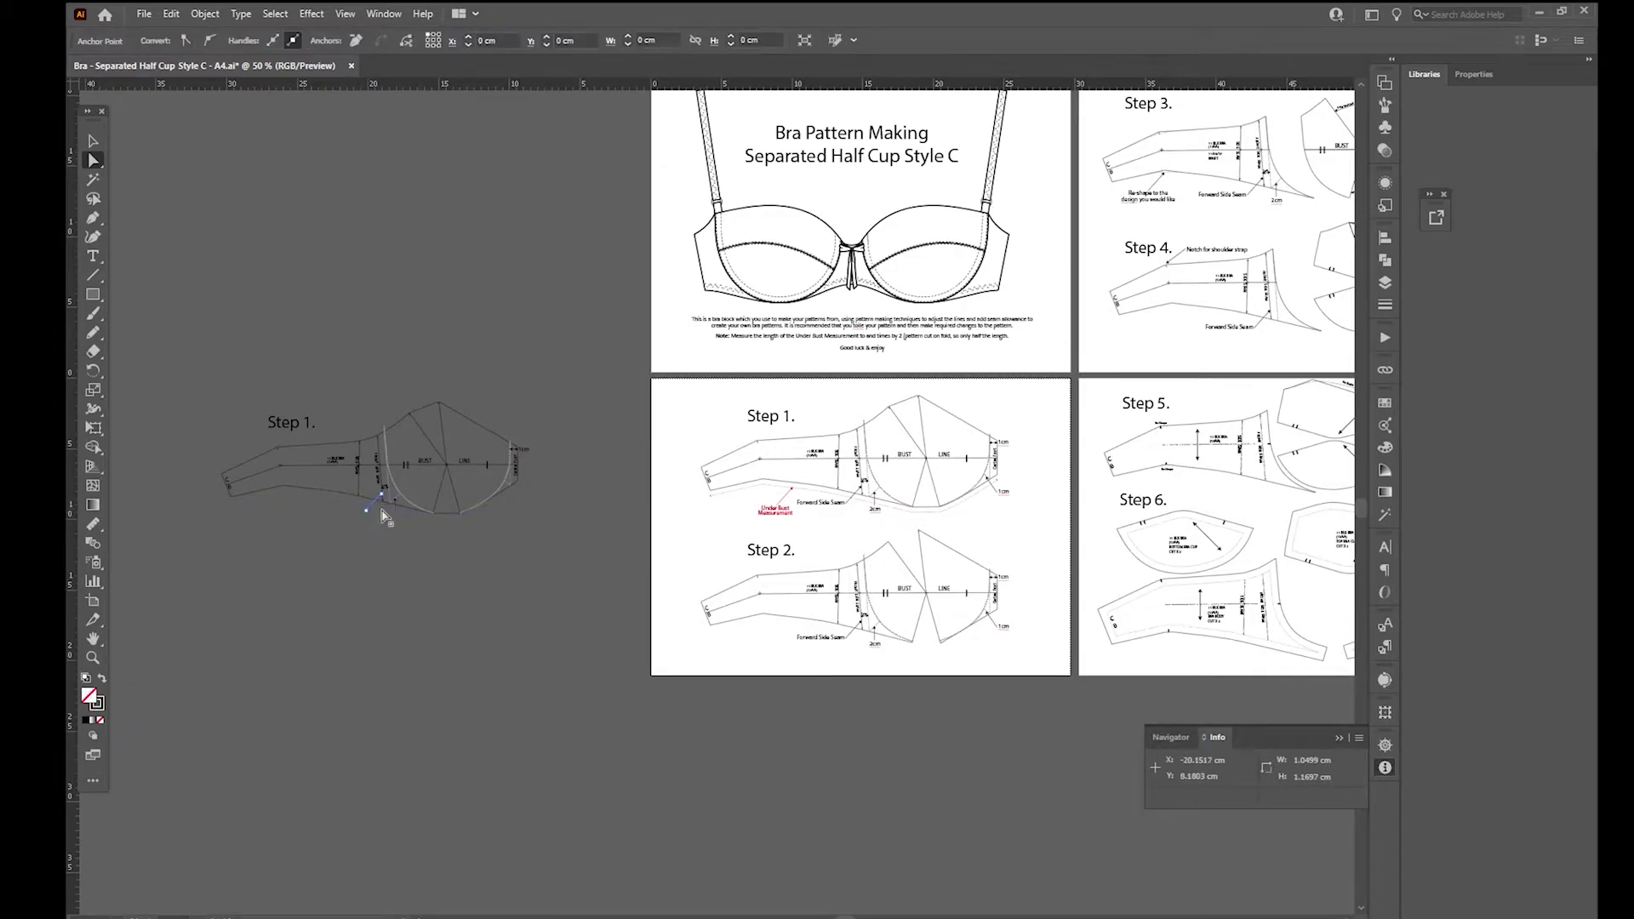
left_click(396, 514)
left_click(397, 538)
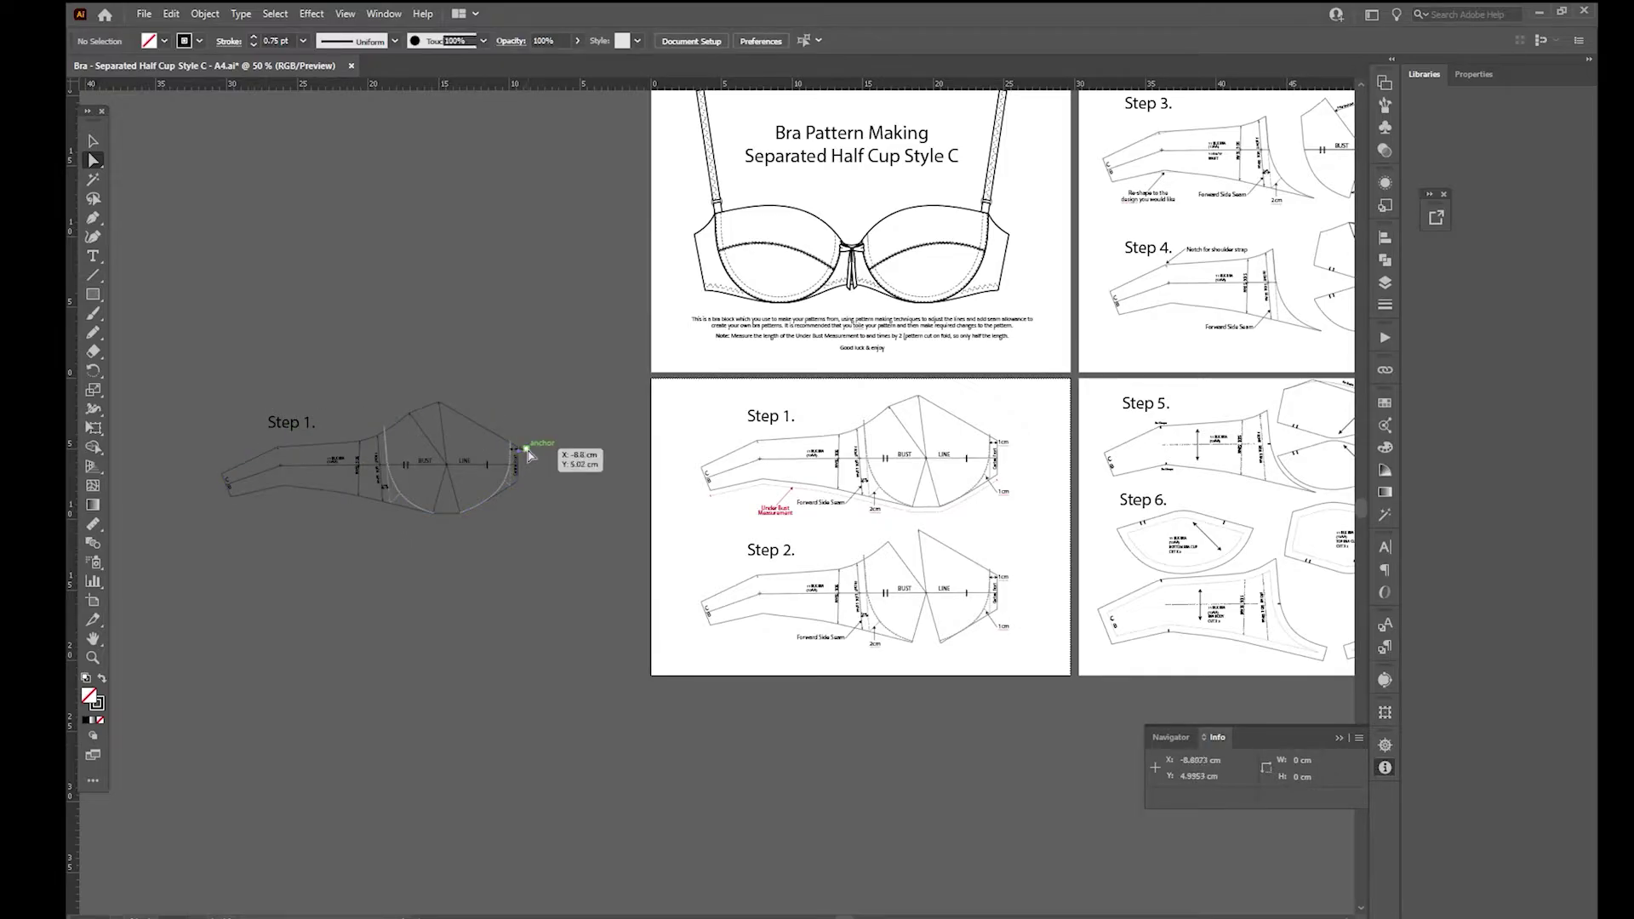
key("shift+x")
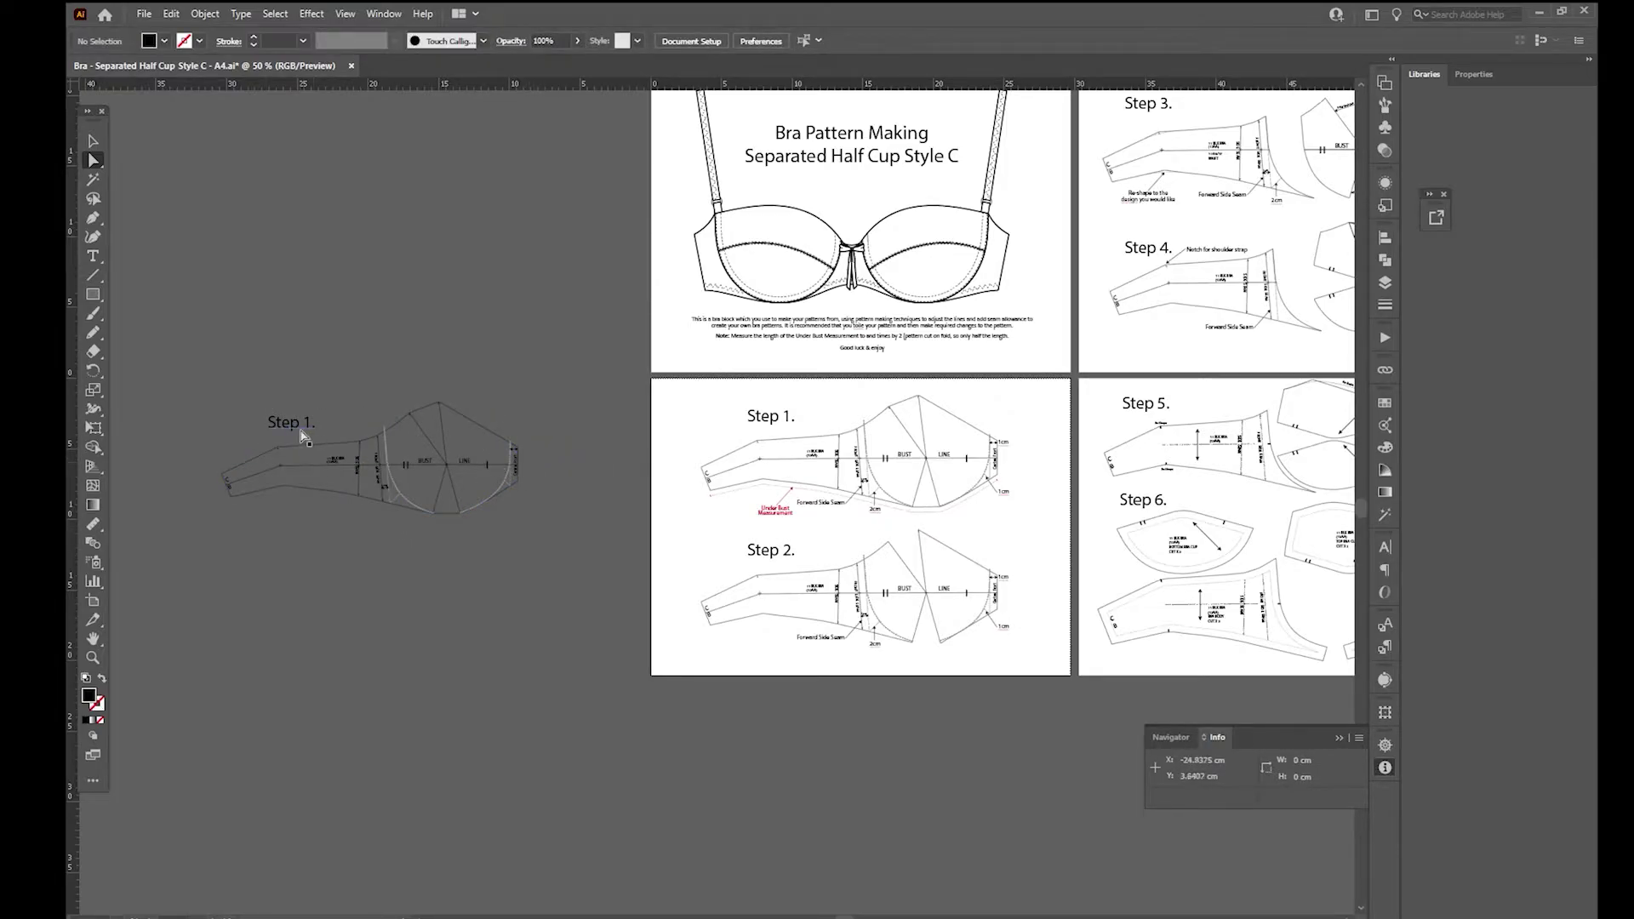
Step: Select the remaining pattern group on the canvas and show its properties with the transform values
left_click(93, 141)
left_click(471, 514)
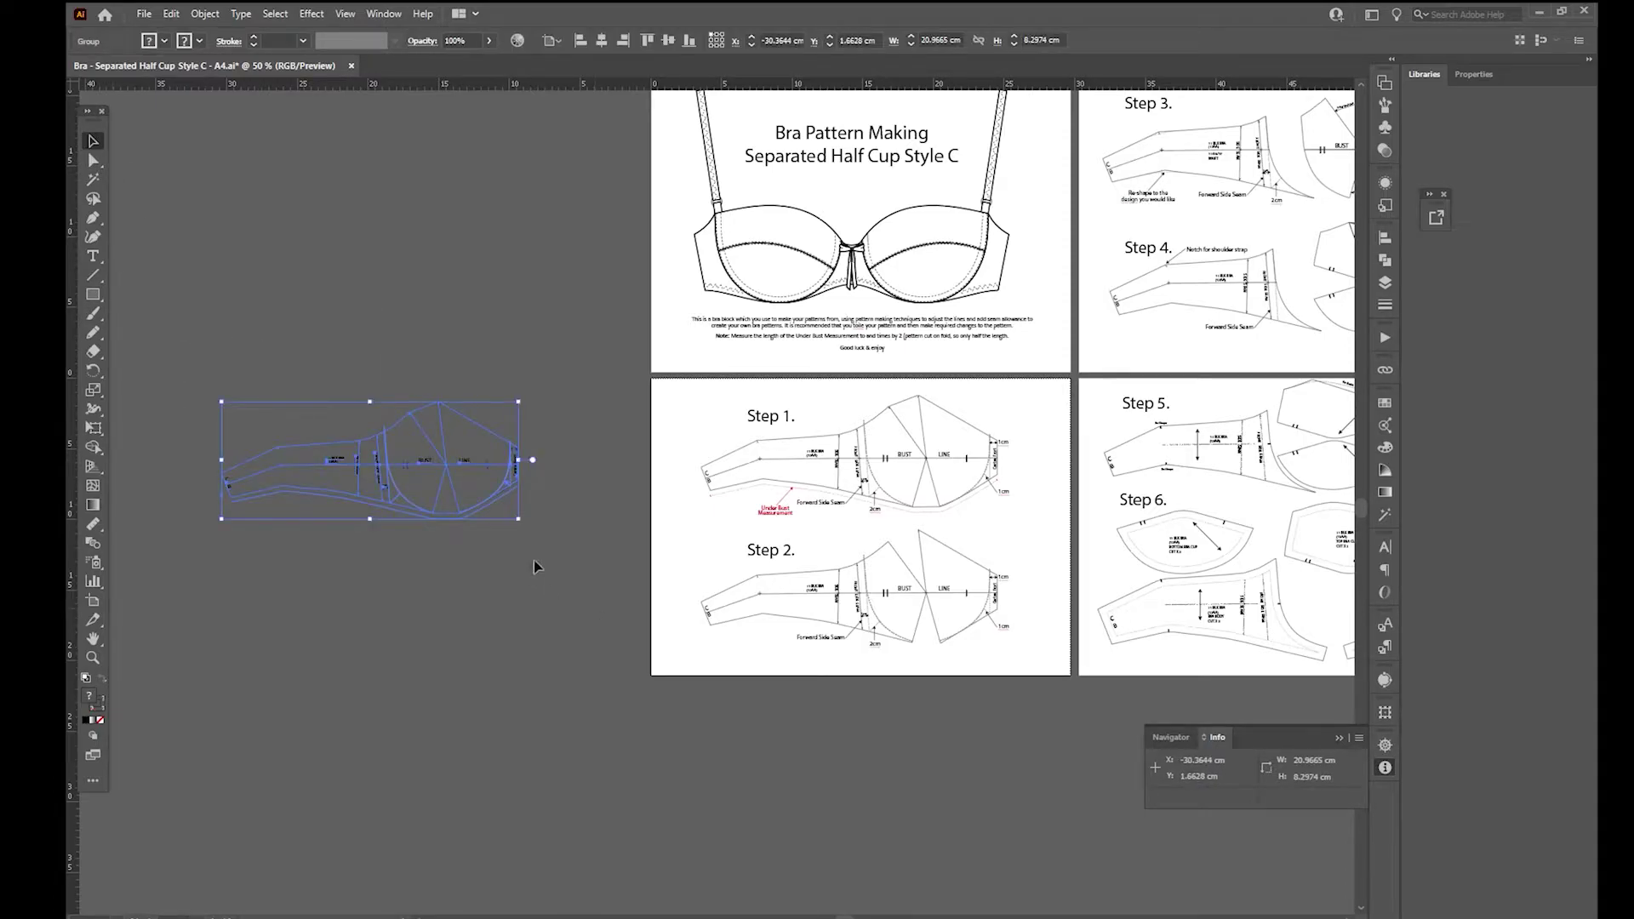
key("ctrl+plus")
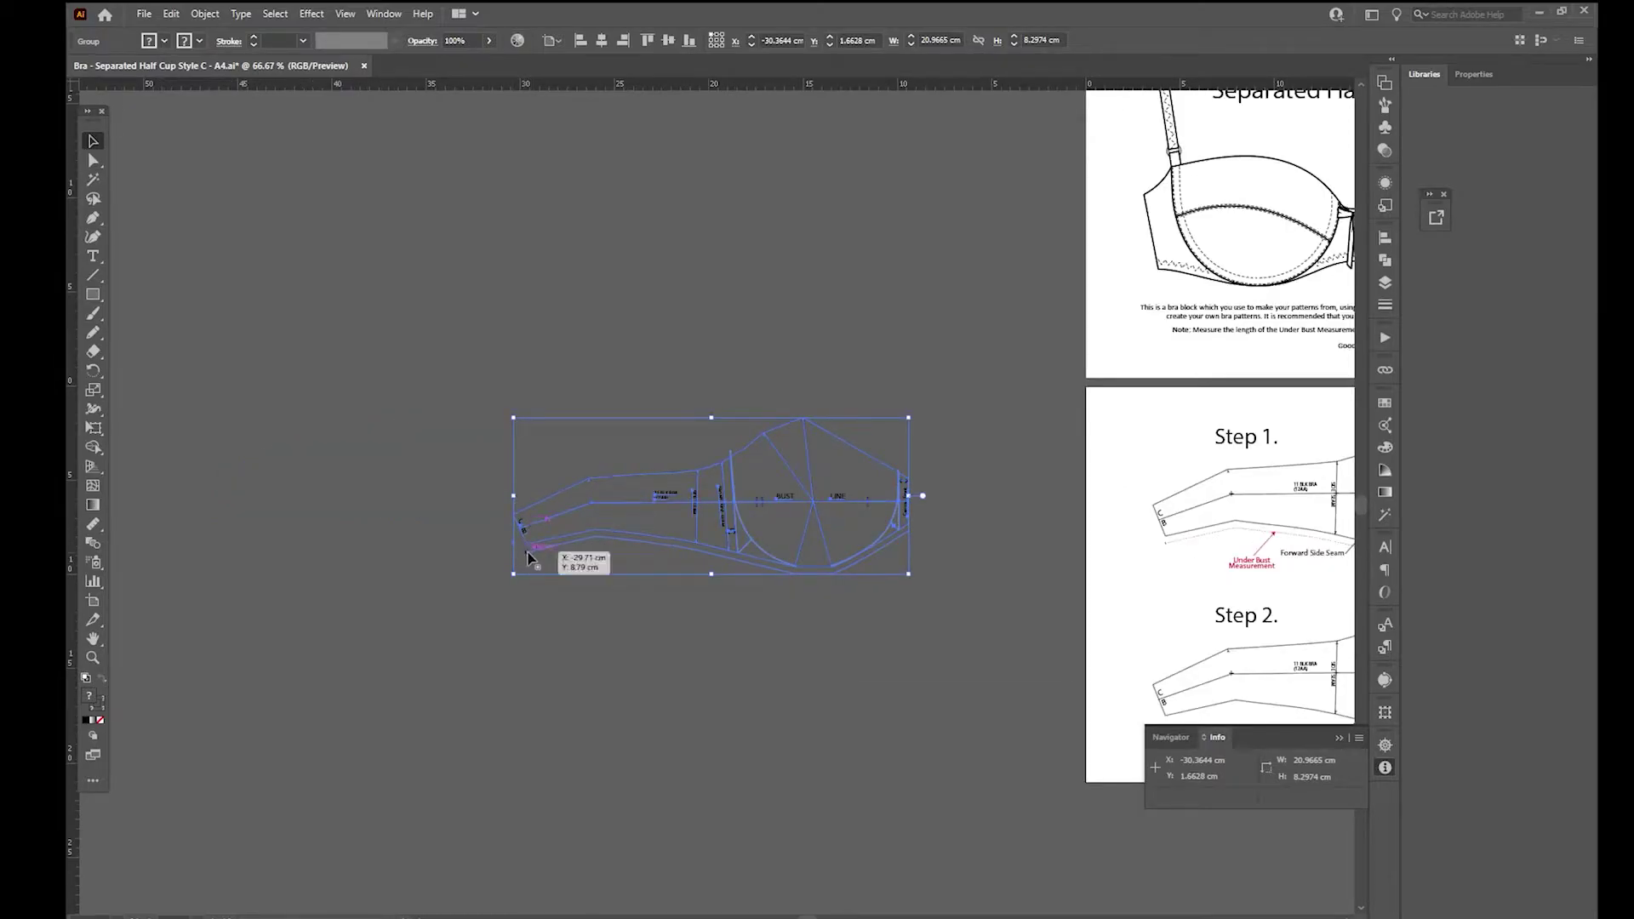
key("ctrl+shift+b")
scroll(945, 649, "right", 1)
scroll(922, 594, "down", 1)
key("ctrl+shift+b")
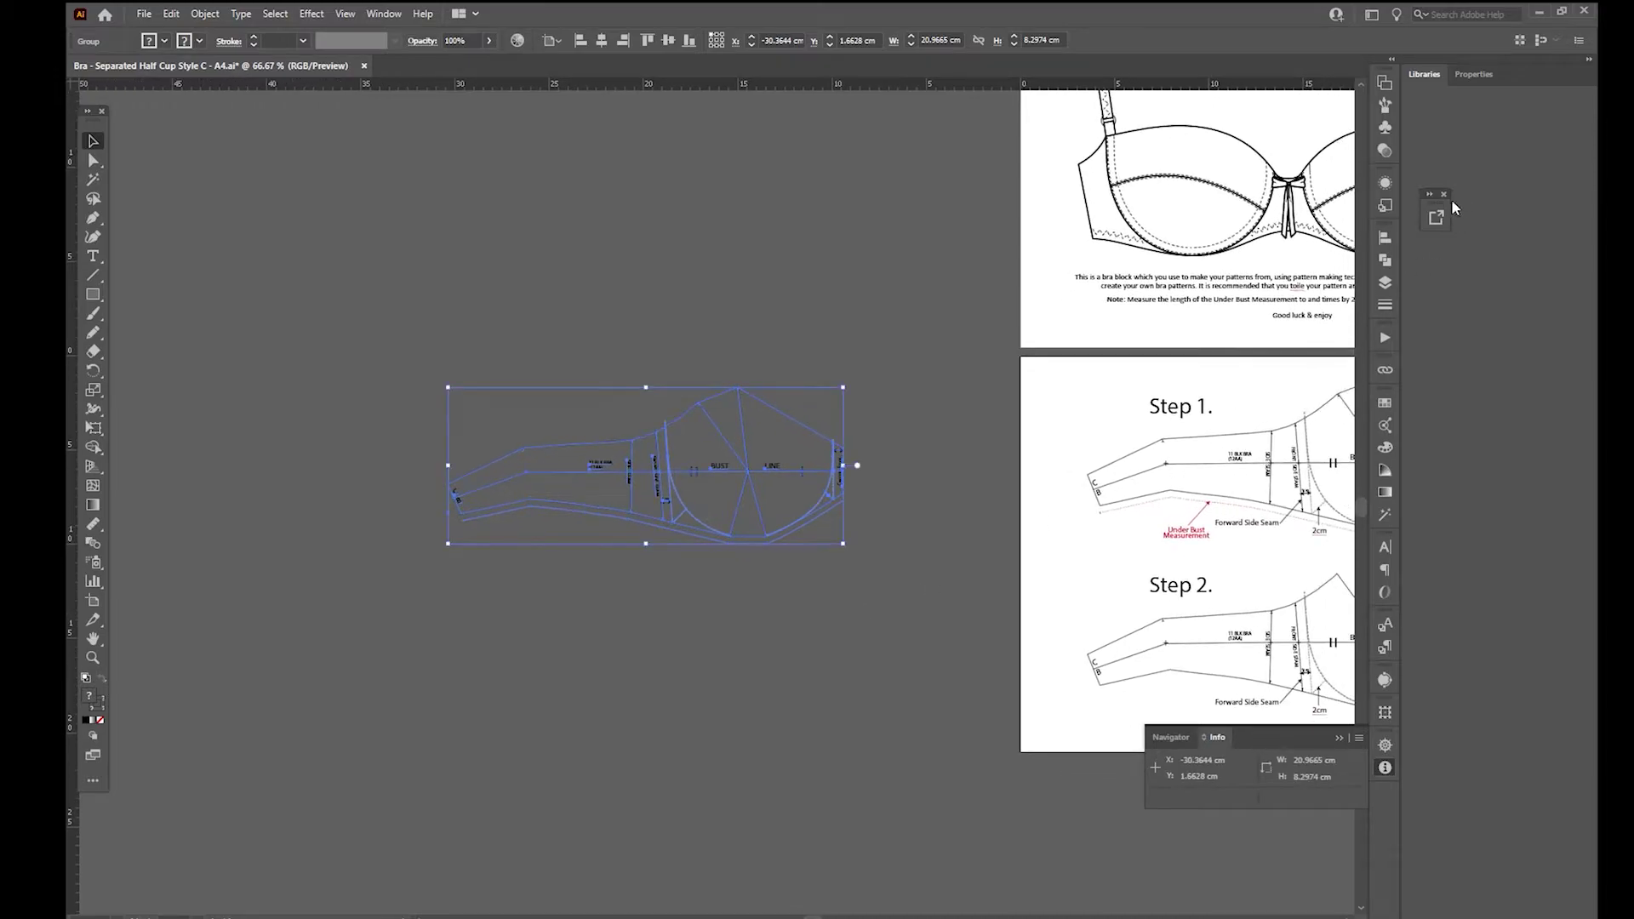
left_click(1465, 76)
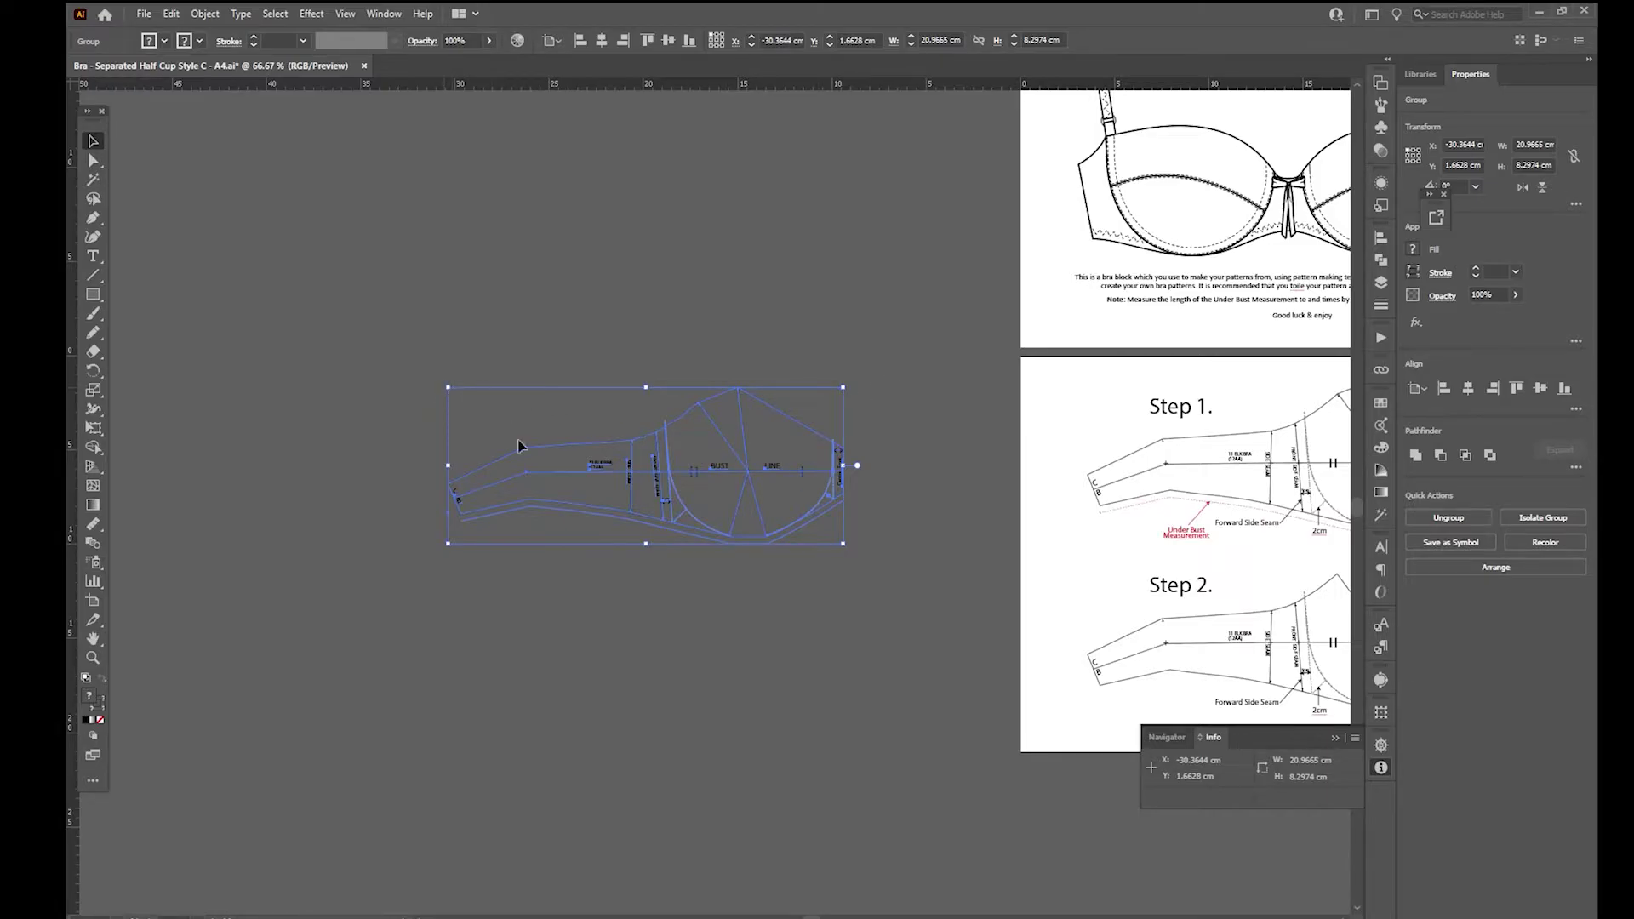
Step: Create a rectangle 85 cm wide and 2 cm high, starting on the empty canvas above the copied pattern
key("ctrl+minus")
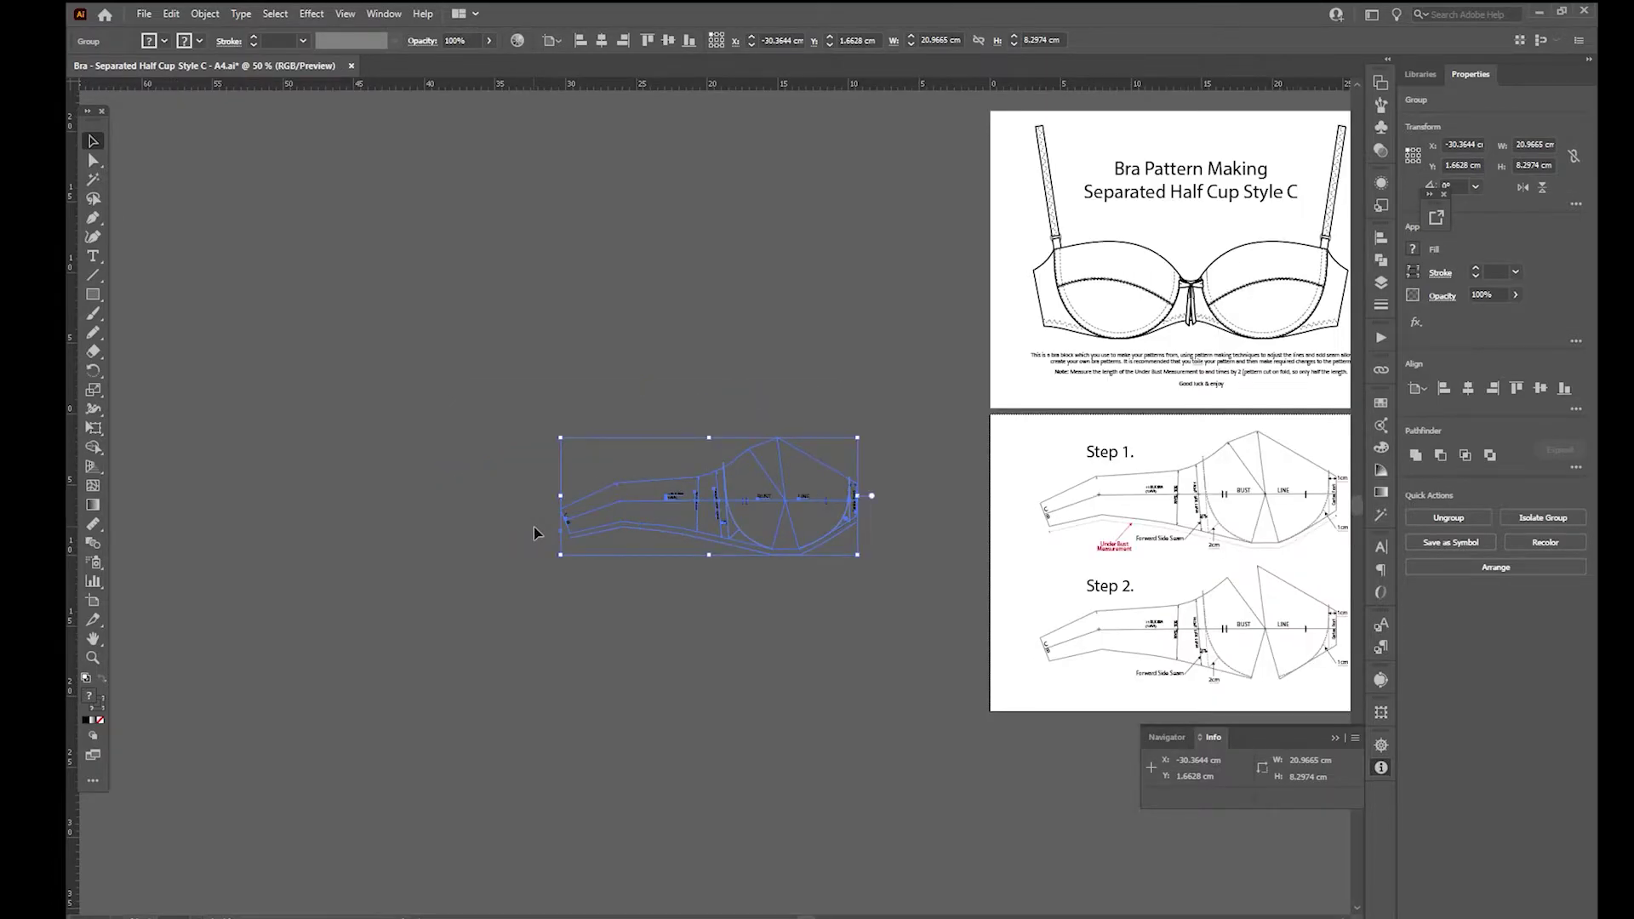
left_click_drag(638, 321, 661, 391)
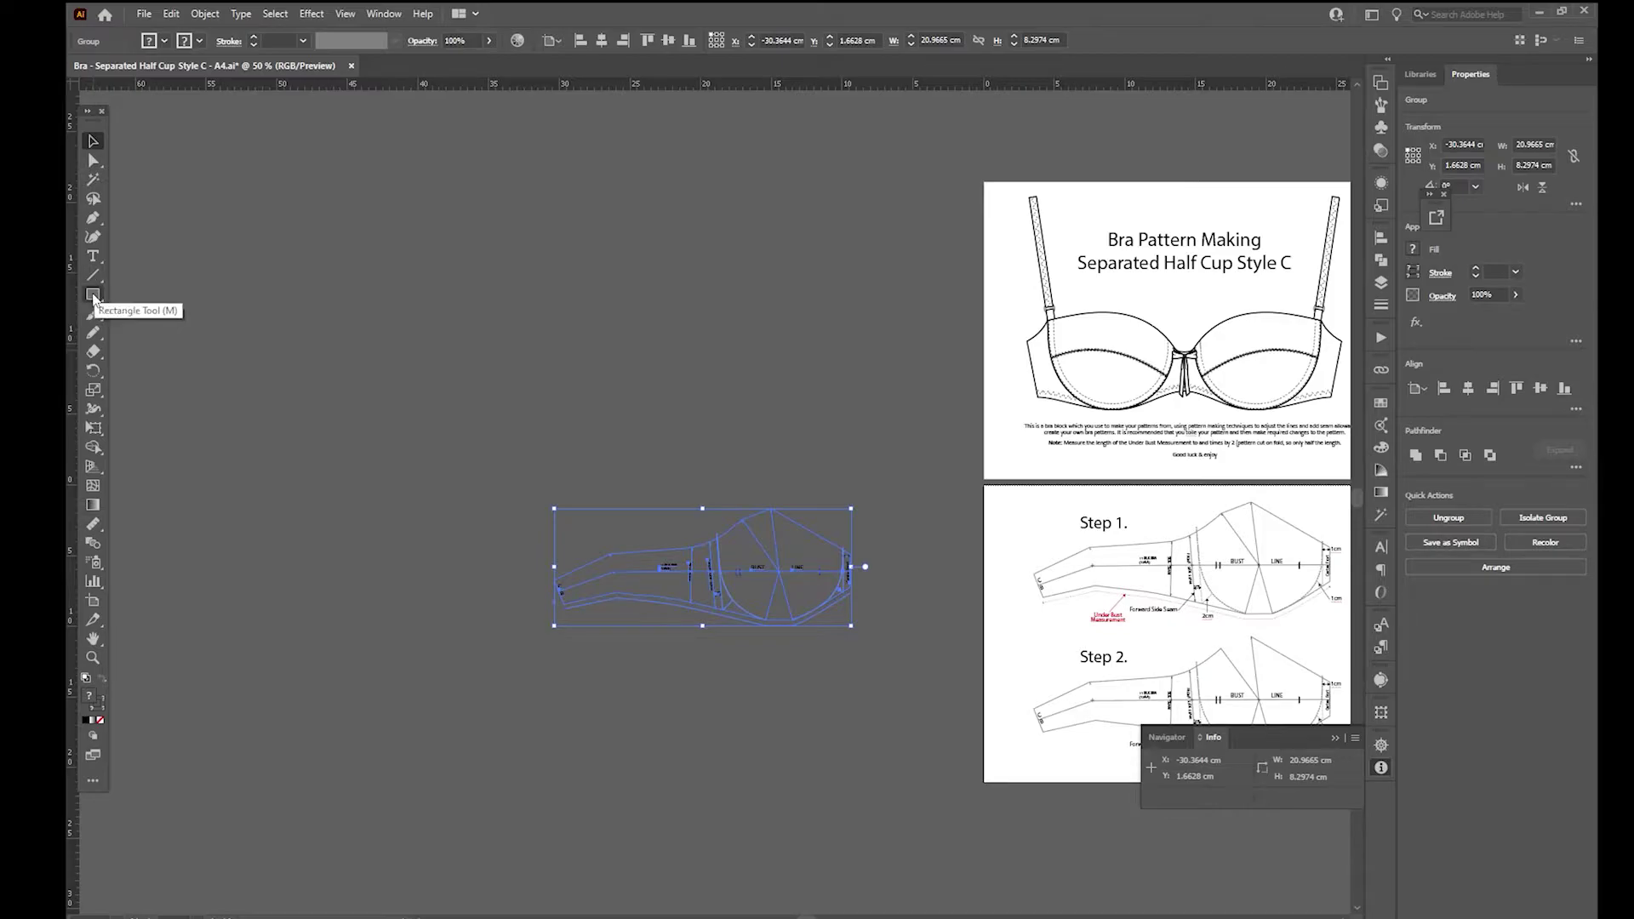
left_click(93, 294)
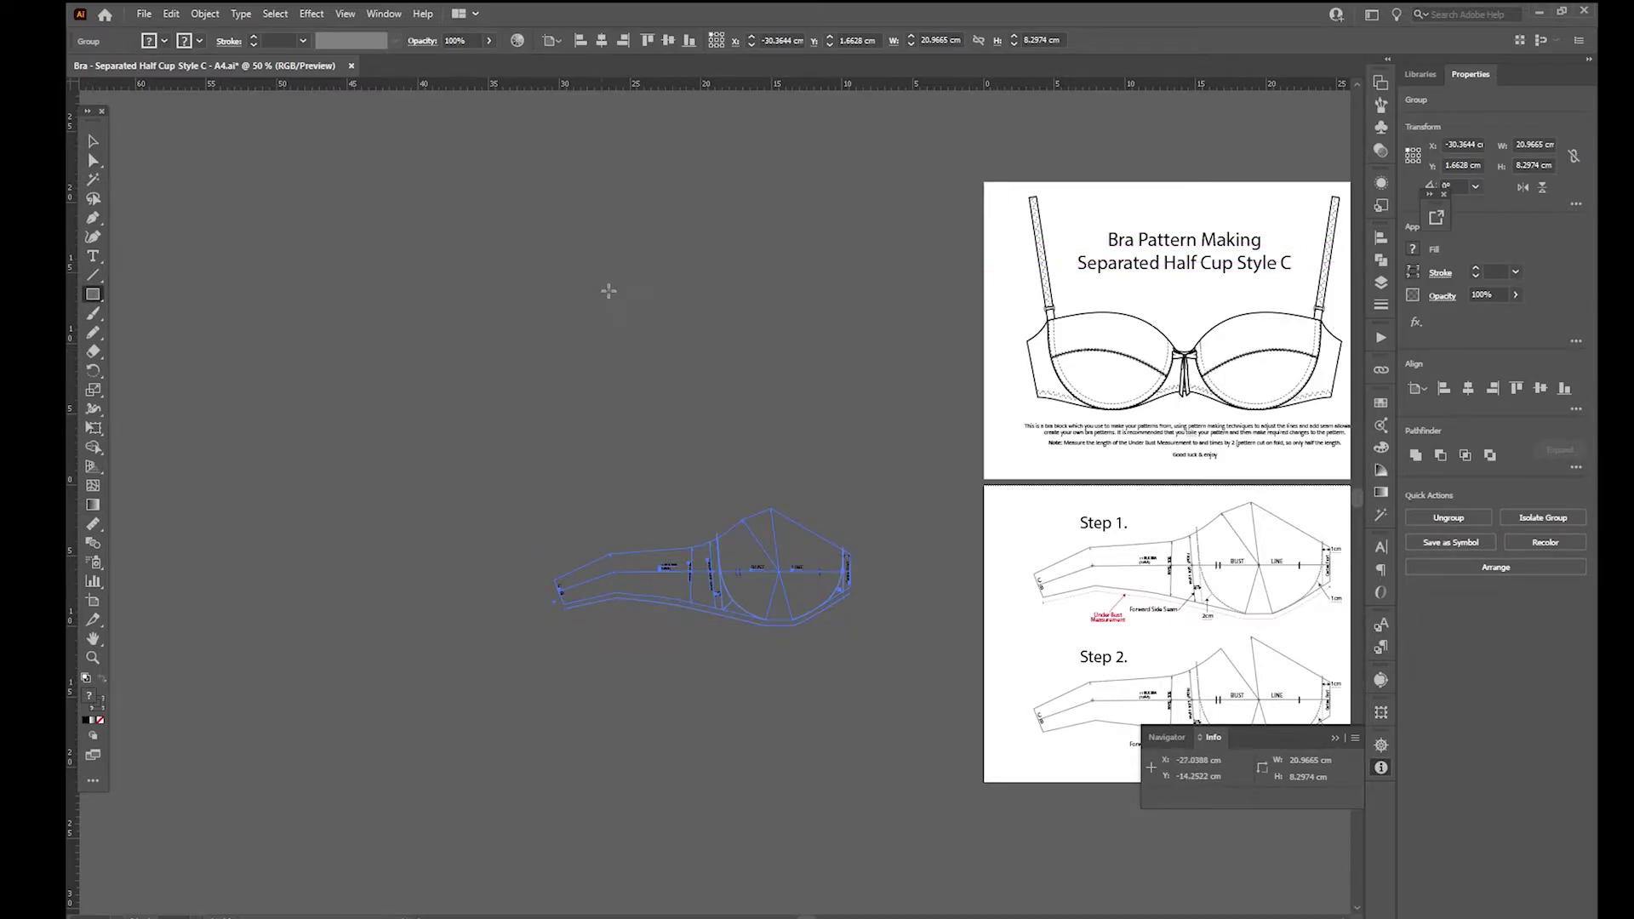
left_click(602, 289)
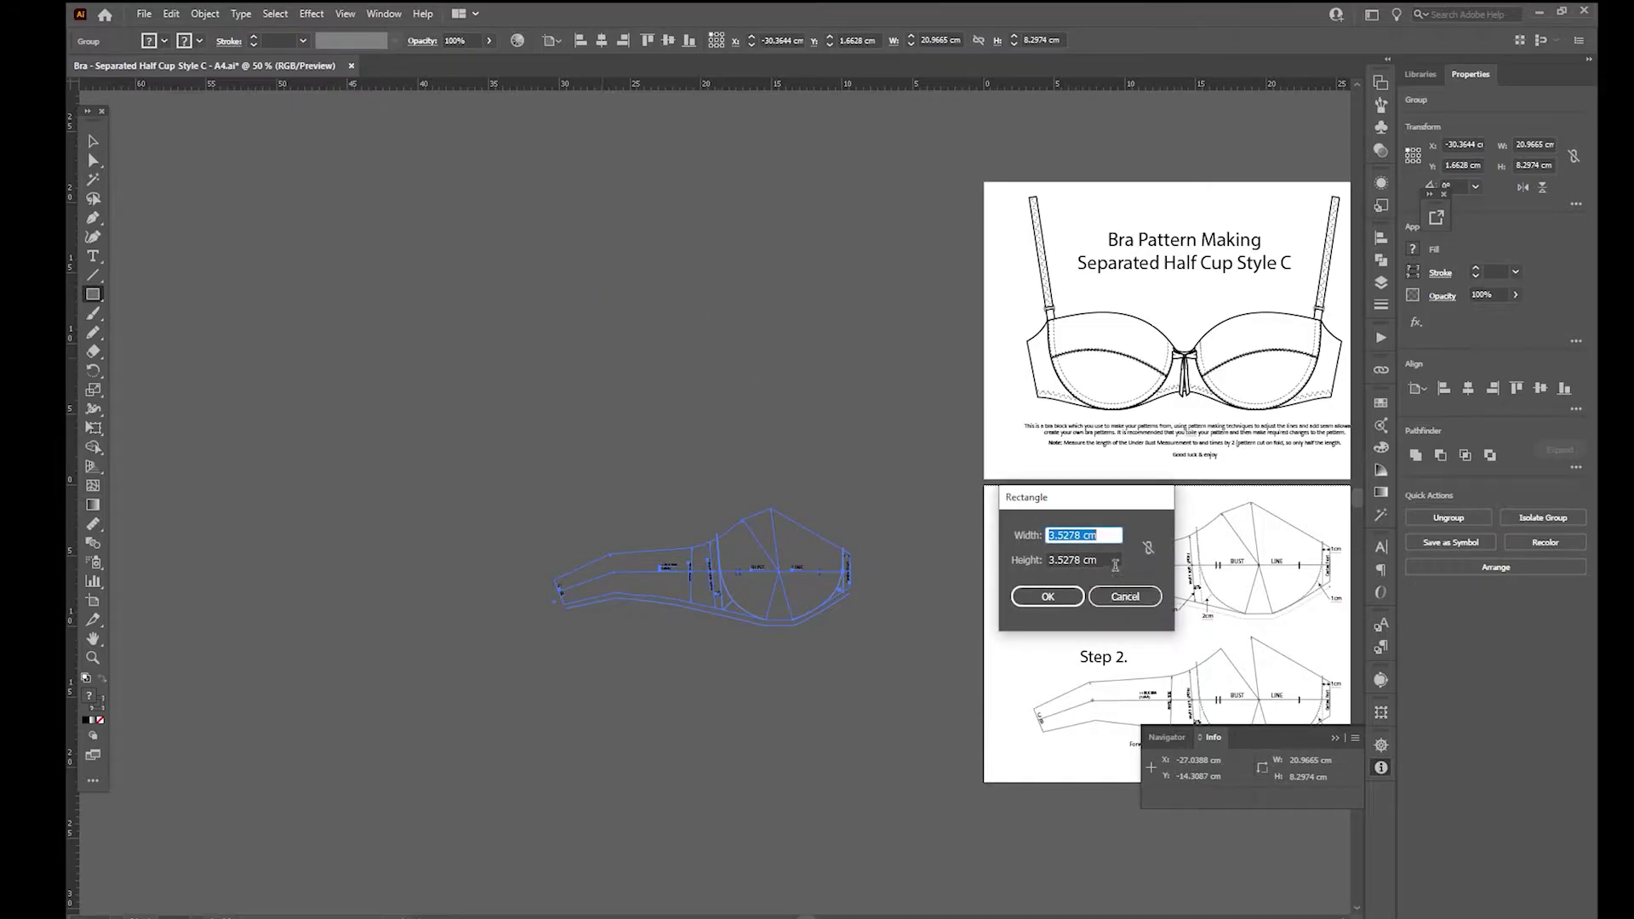
key("Tab")
type("2")
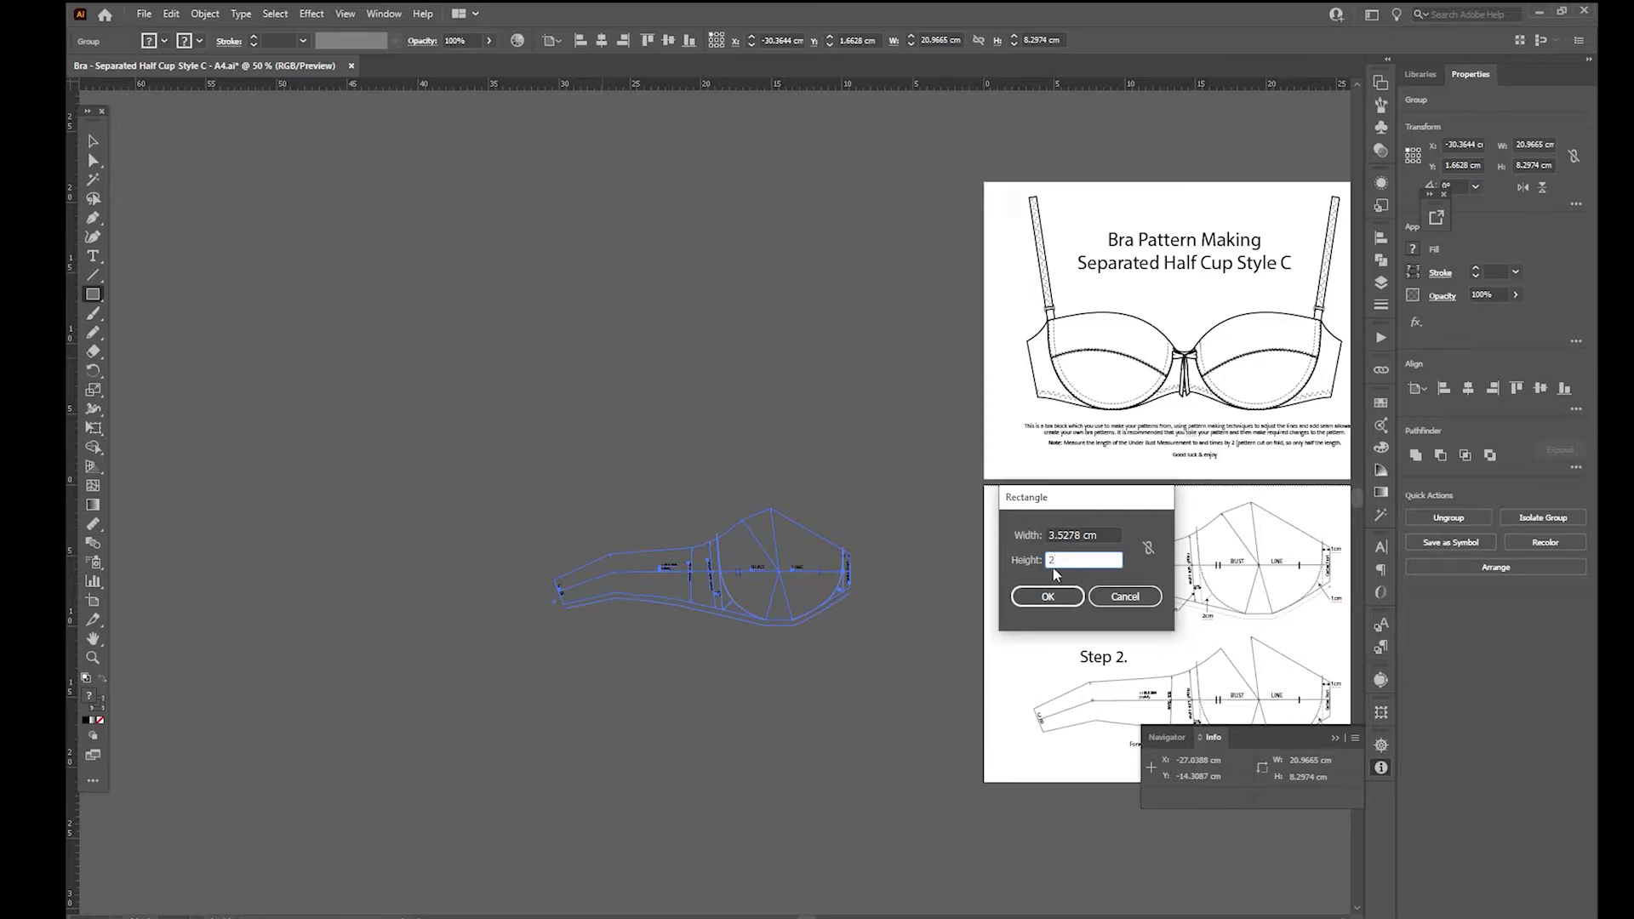
key("Tab")
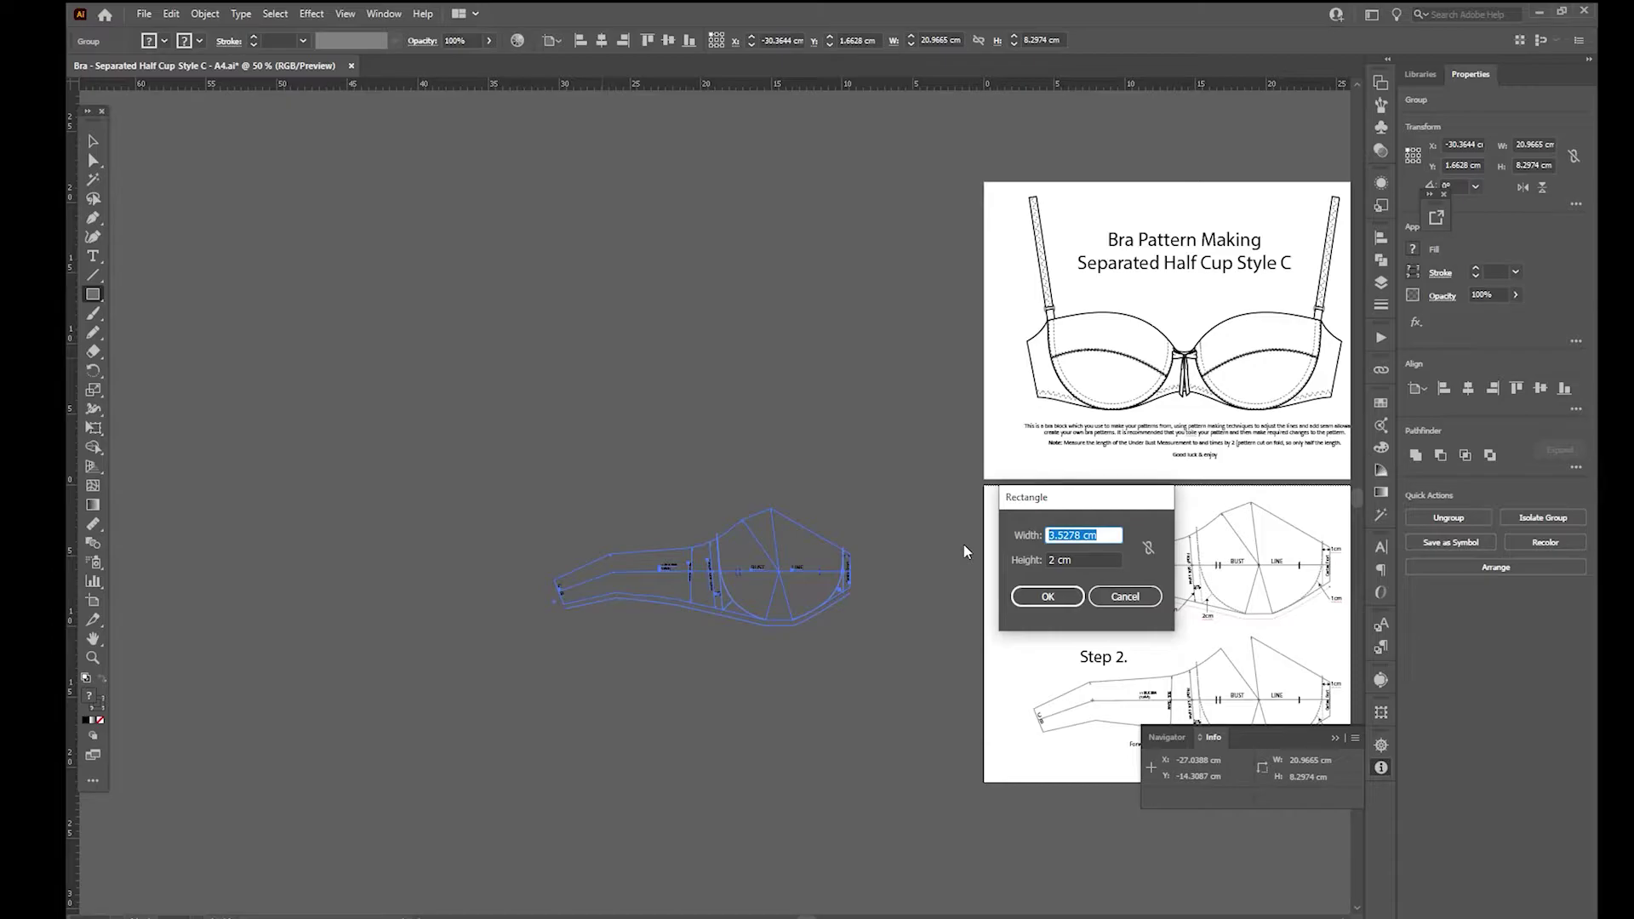
type("8/")
left_click(1048, 598)
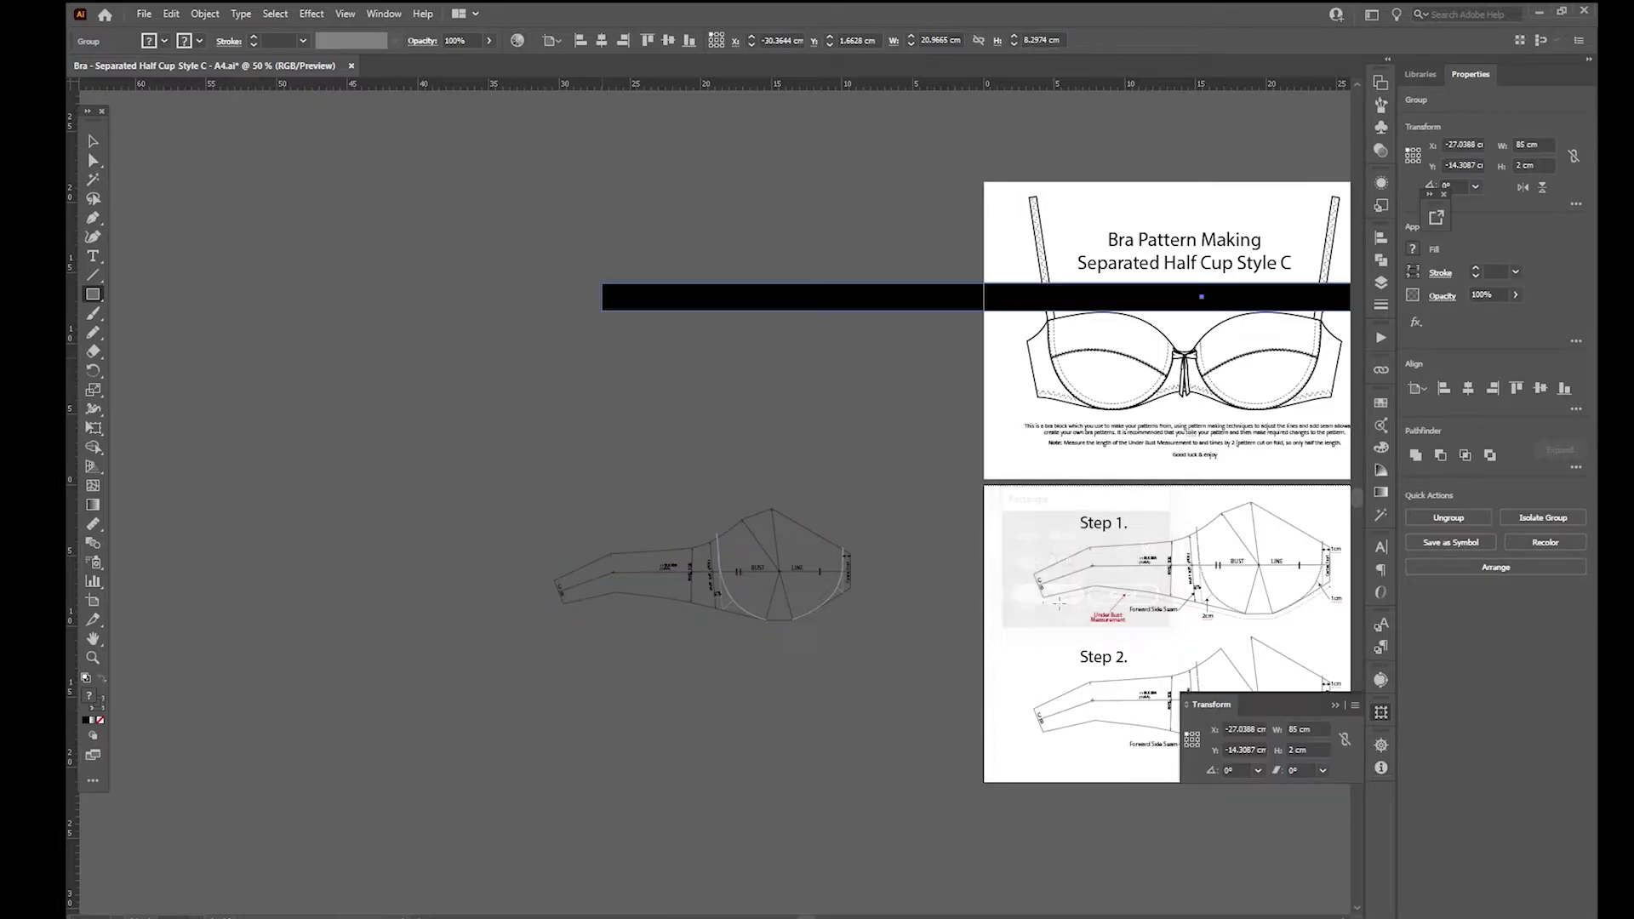
Step: Move the black rectangle clear of the artboards to just above the copied pattern, at about X -91.2 cm and Y 13.3 cm
left_click(93, 141)
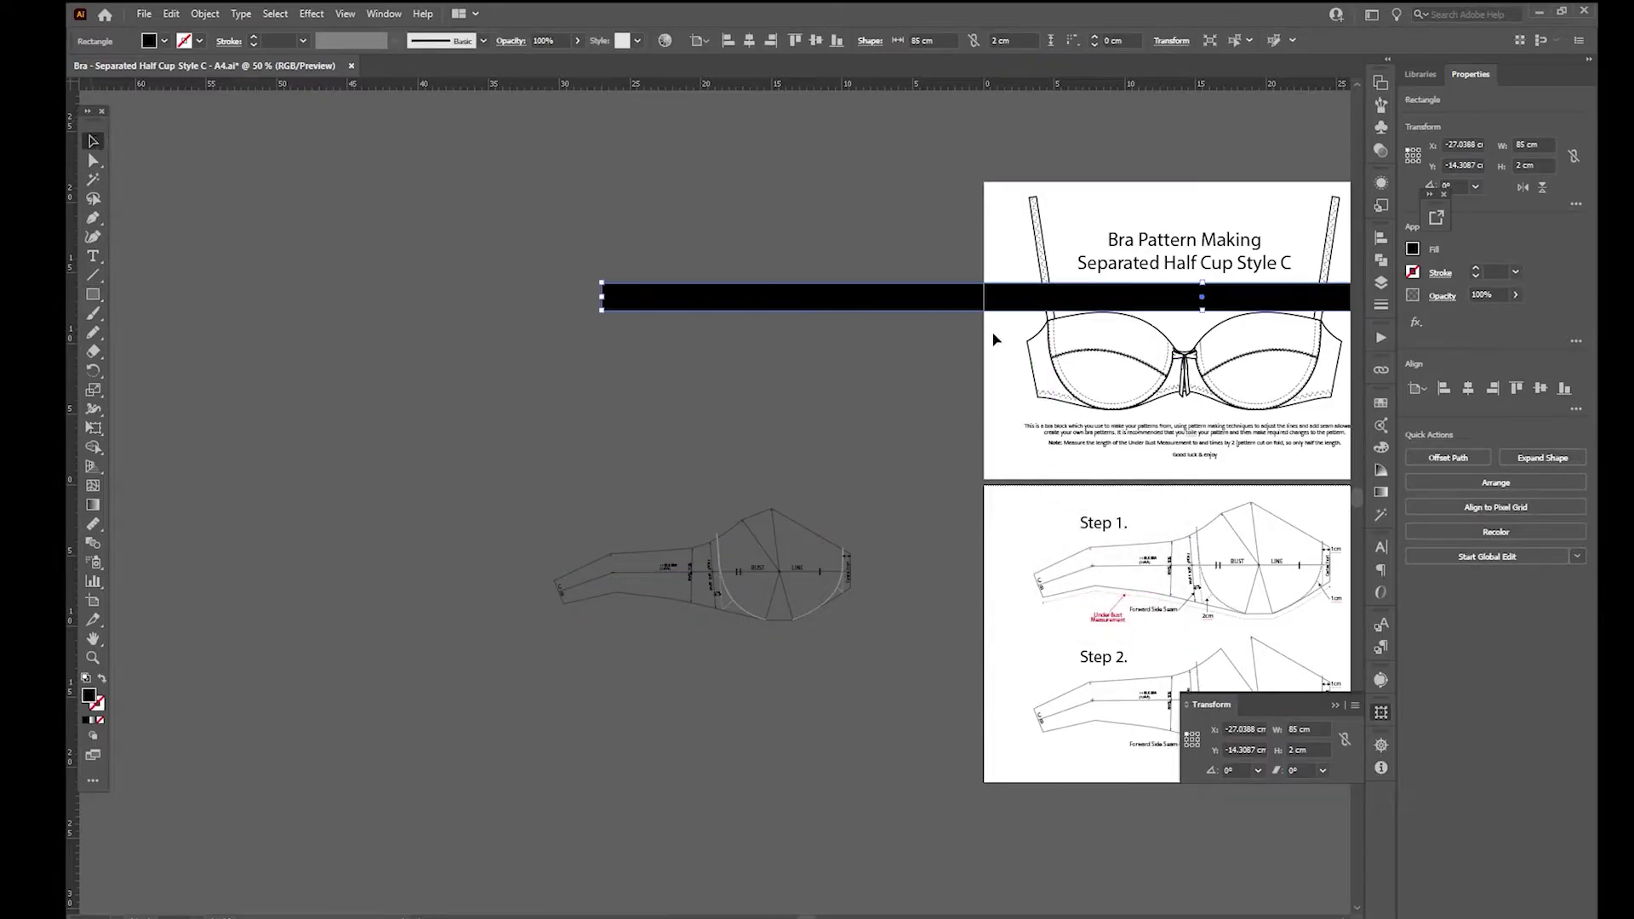
left_click_drag(1014, 307, 394, 316)
left_click_drag(954, 313, 669, 389)
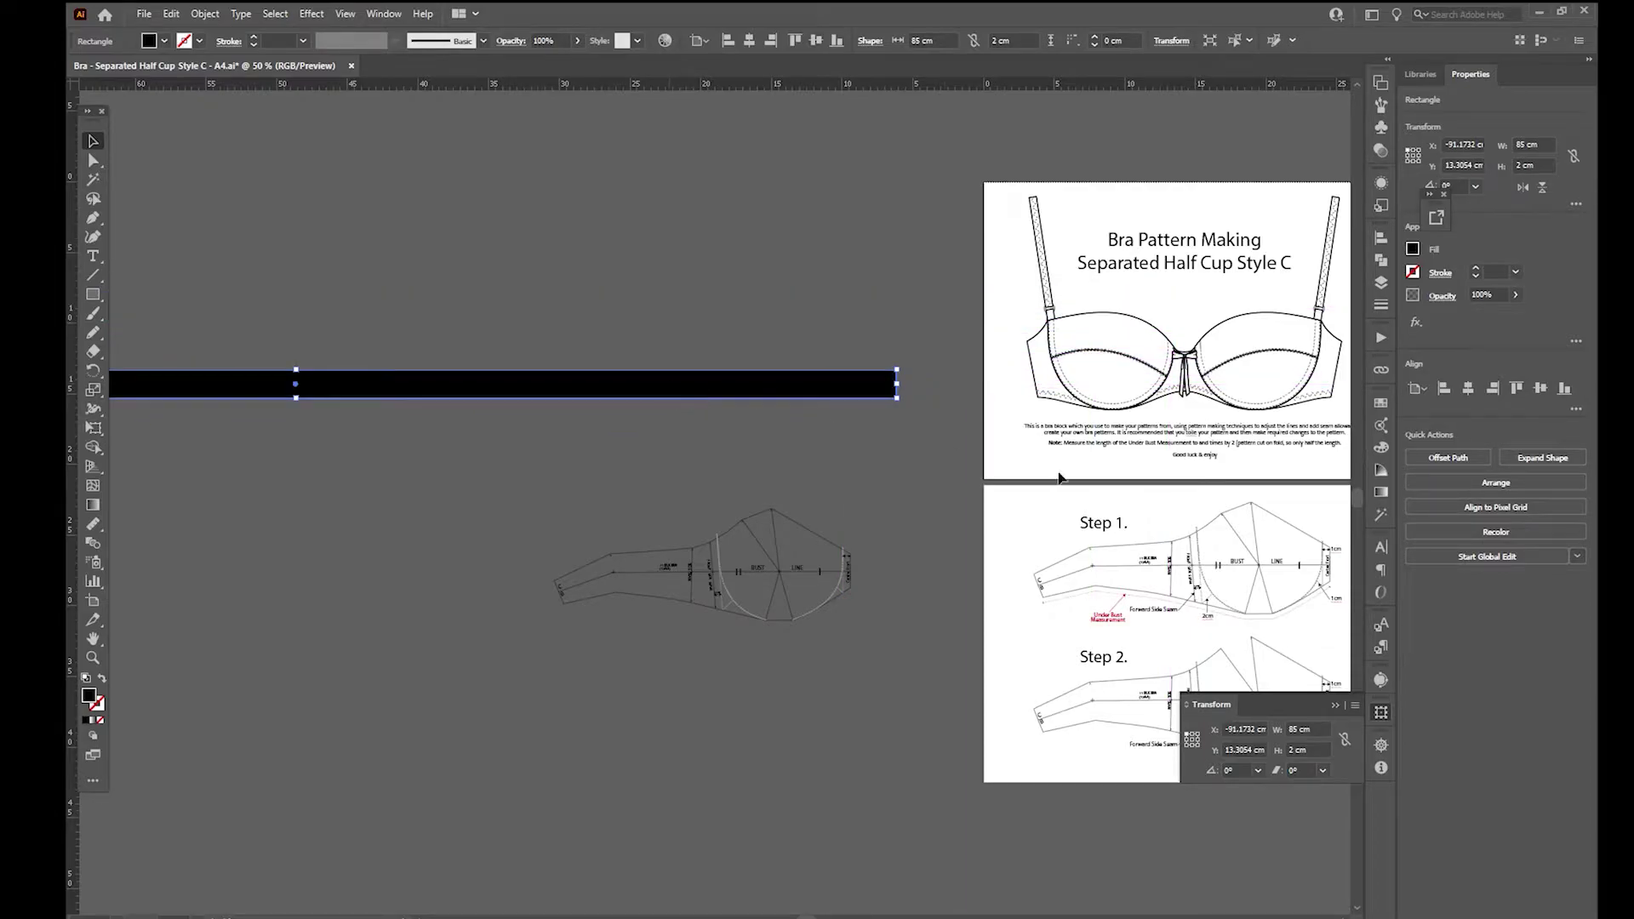
Step: Lock the black 85 cm rectangle in the layer list and clear the selection
left_click(1381, 282)
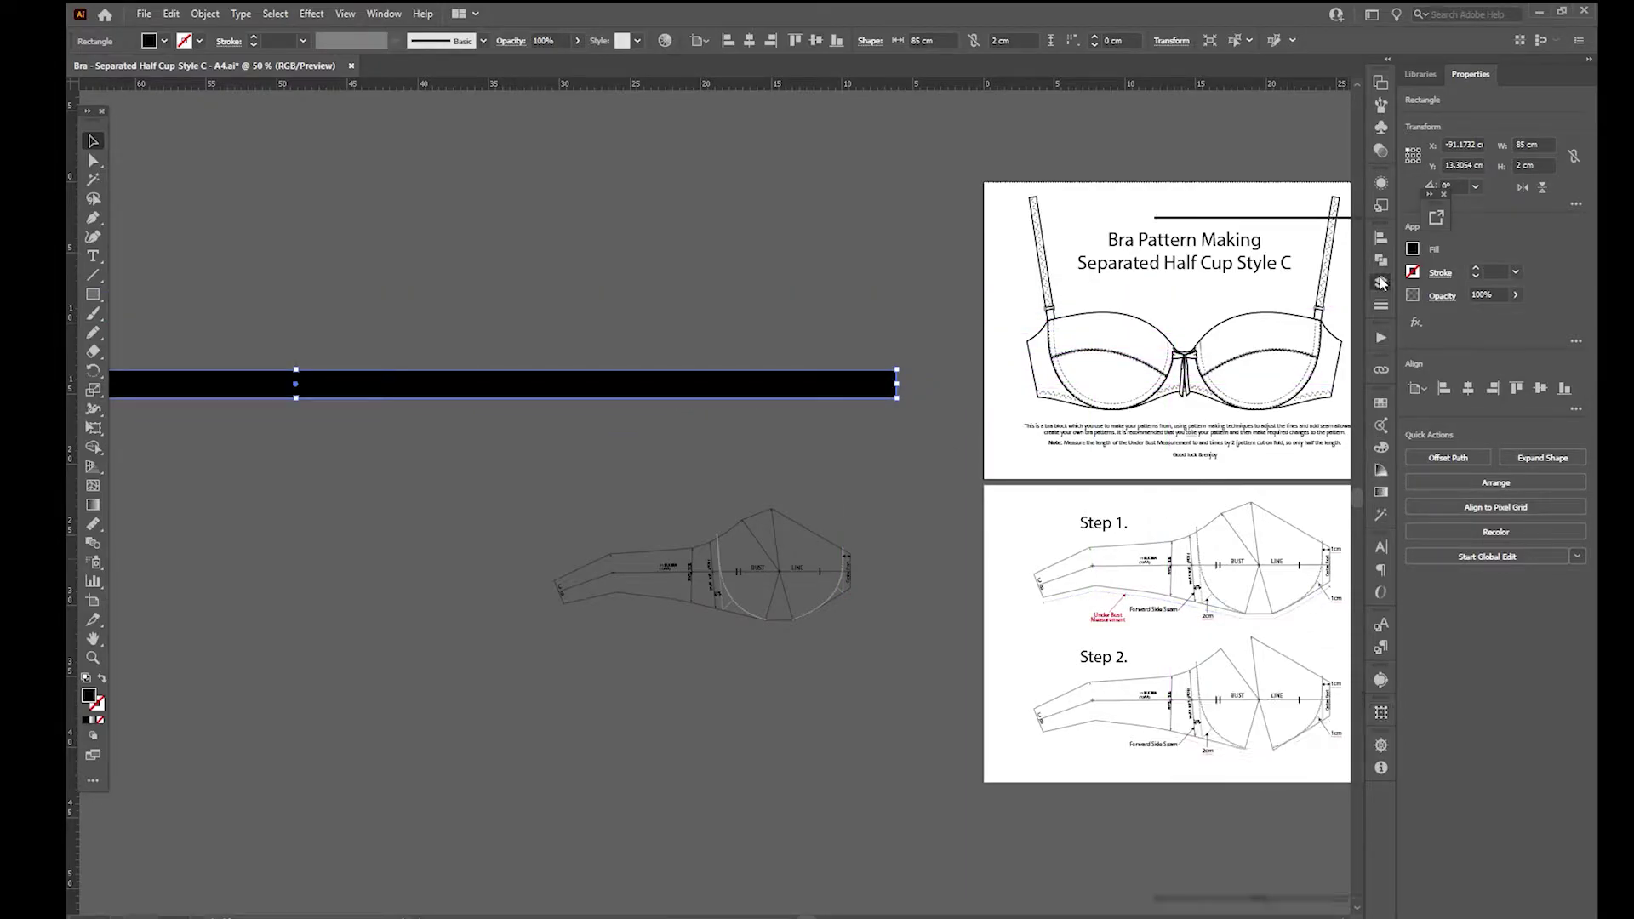
left_click(1205, 256)
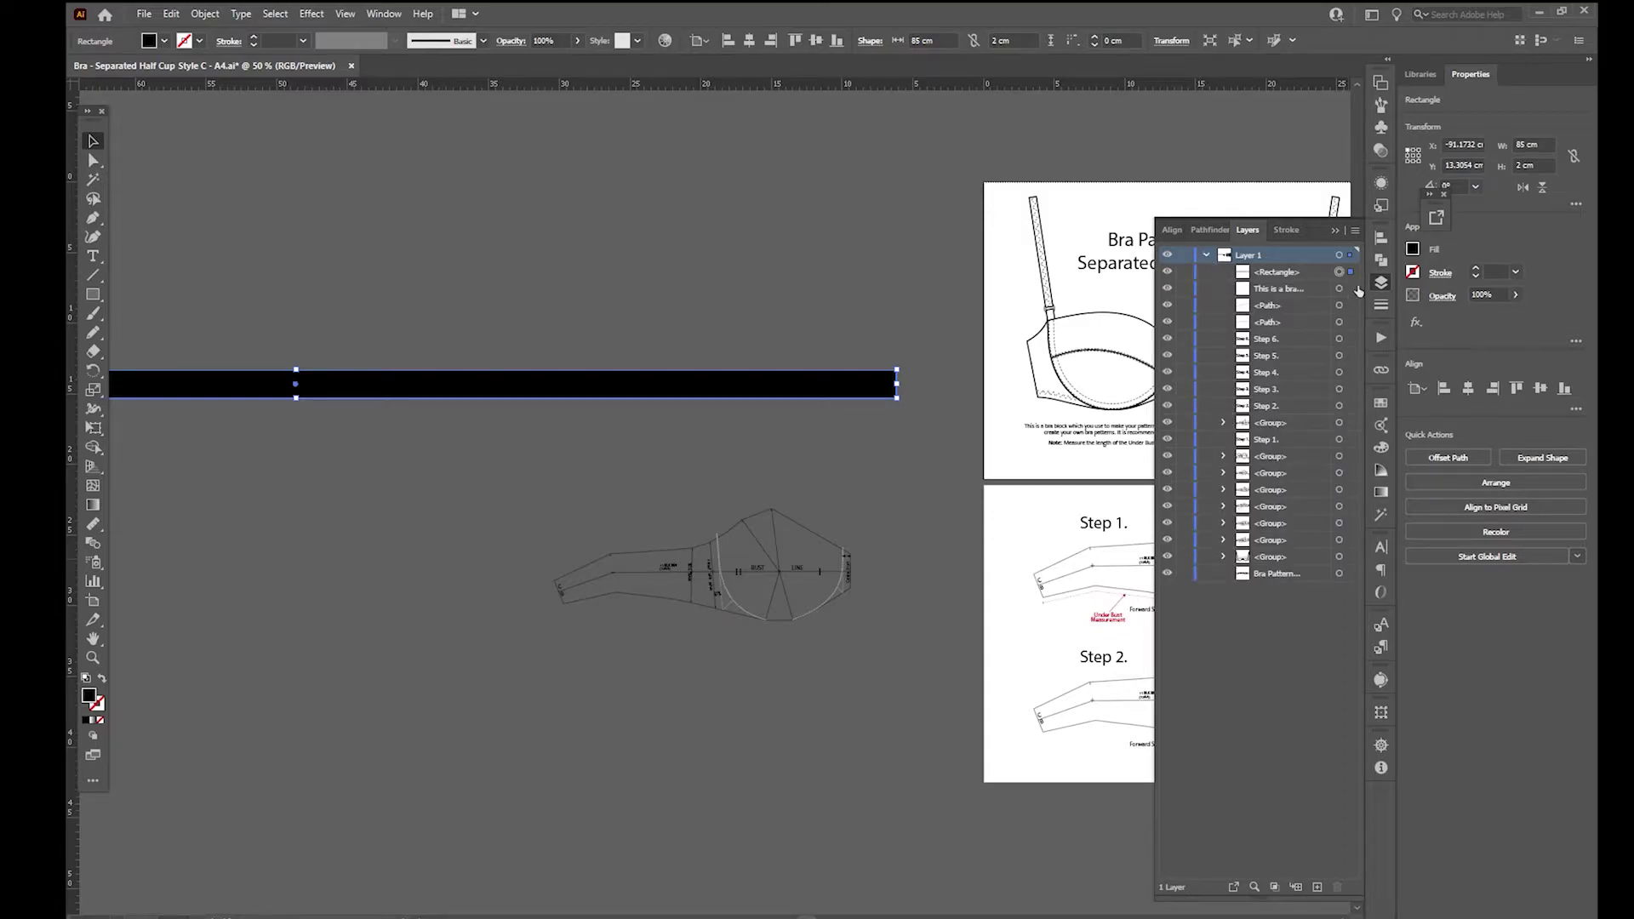
left_click(1186, 273)
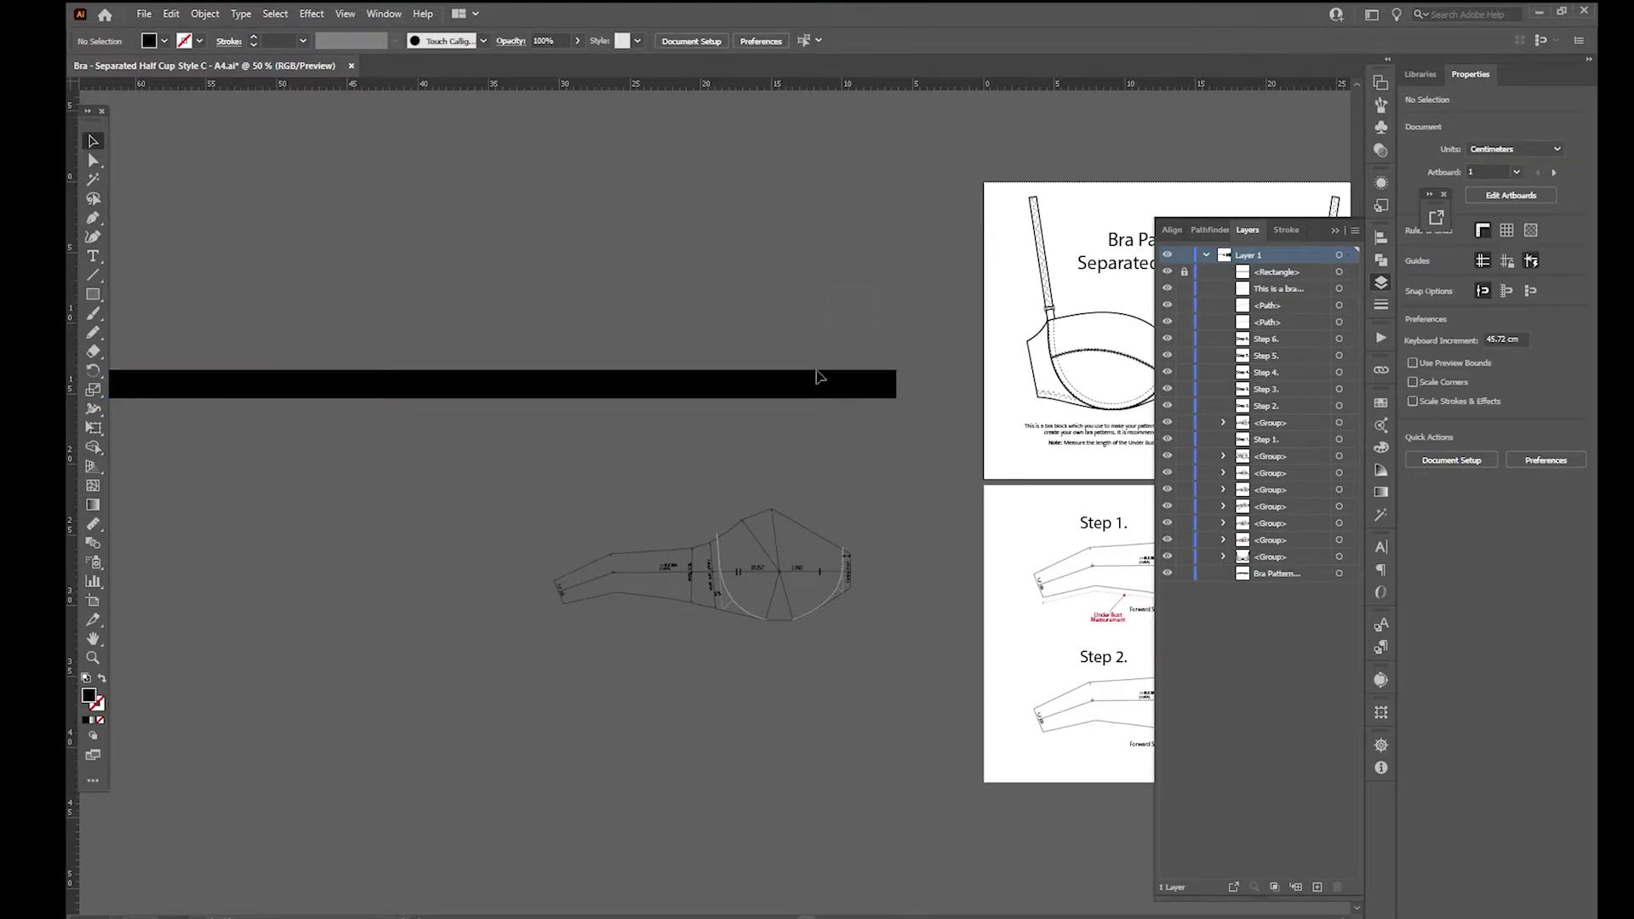
left_click(855, 687)
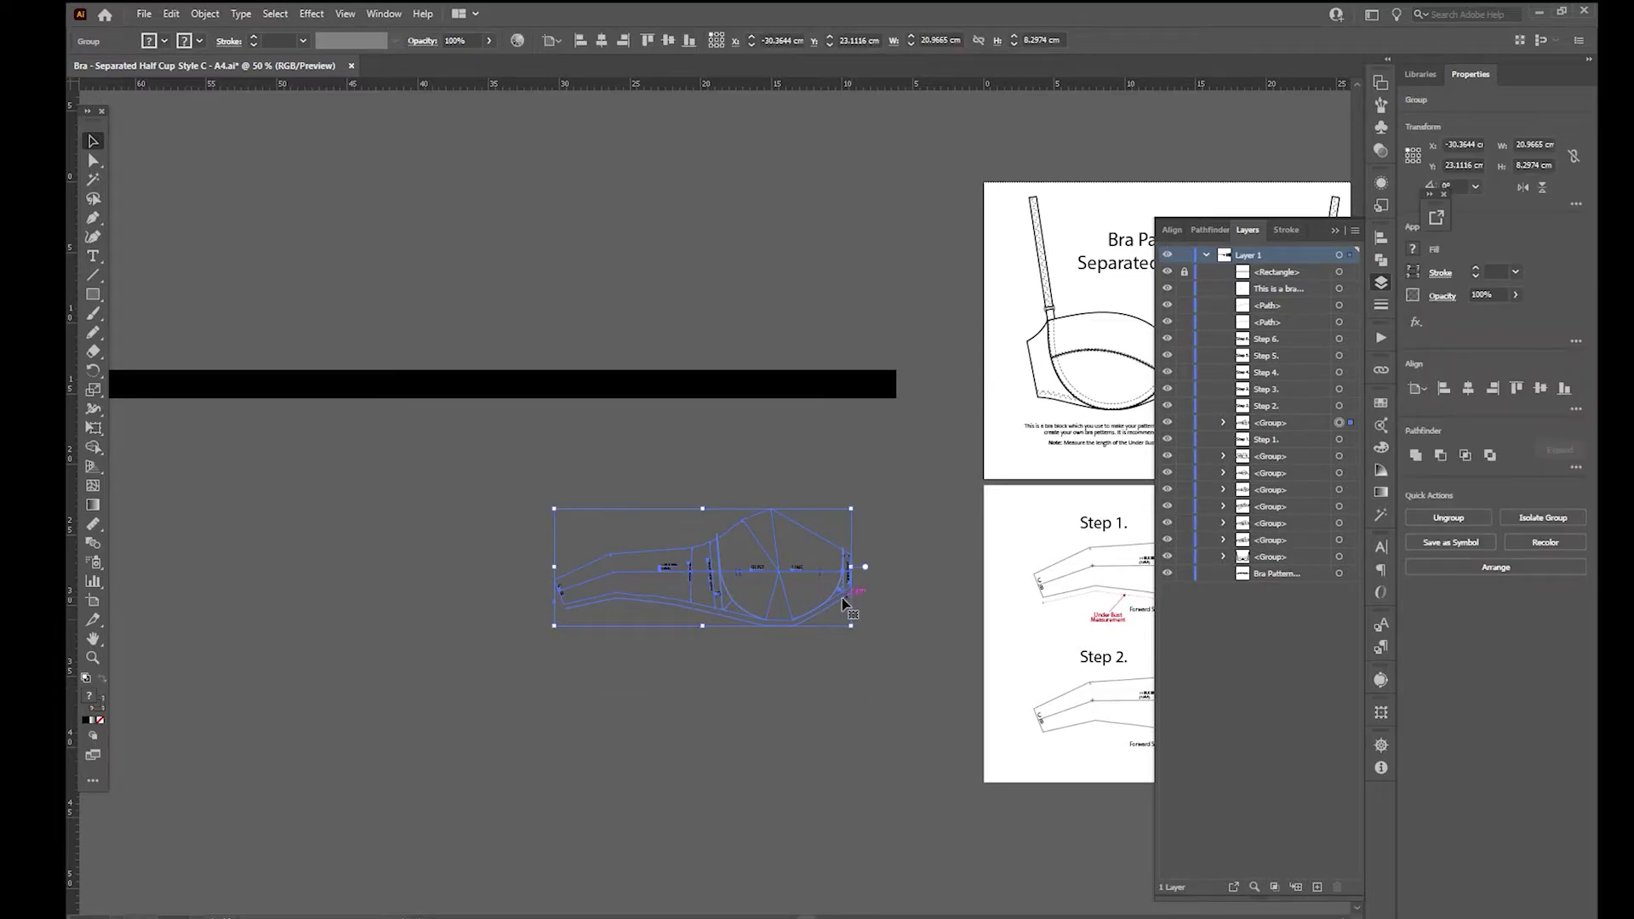
Step: Move the pattern group onto the rectangle's centre front end and scale it proportionally towards the other end to about 88 cm wide
left_click_drag(849, 580, 889, 410)
left_click(1528, 870)
left_click_drag(574, 589, 692, 603)
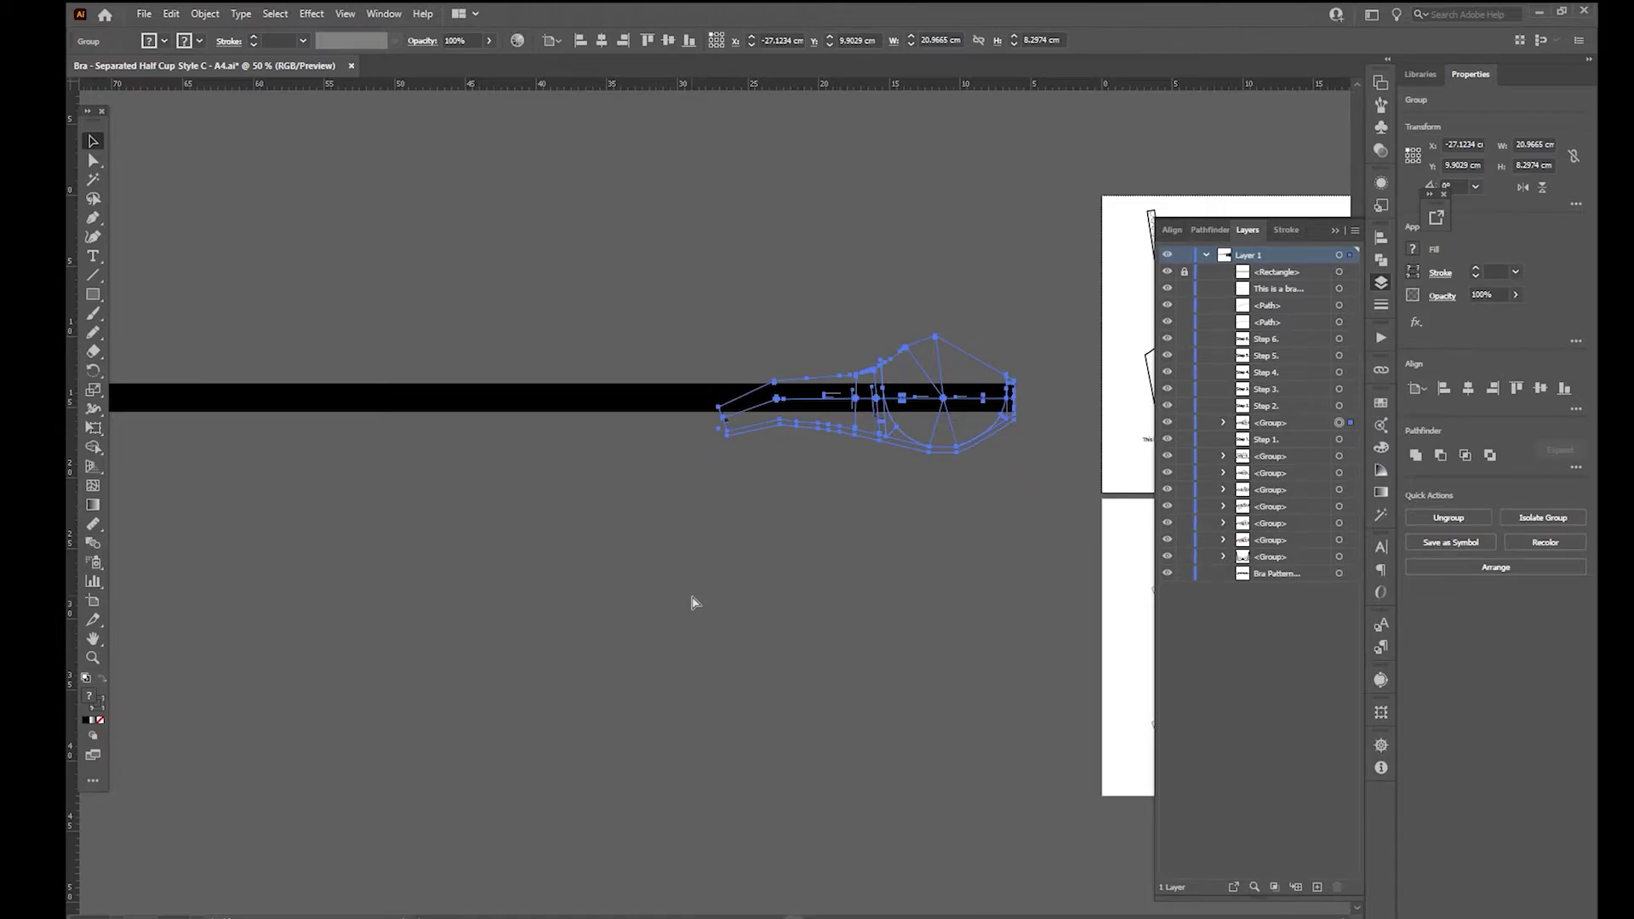
key("ctrl+minus")
key("ctrl+minus")
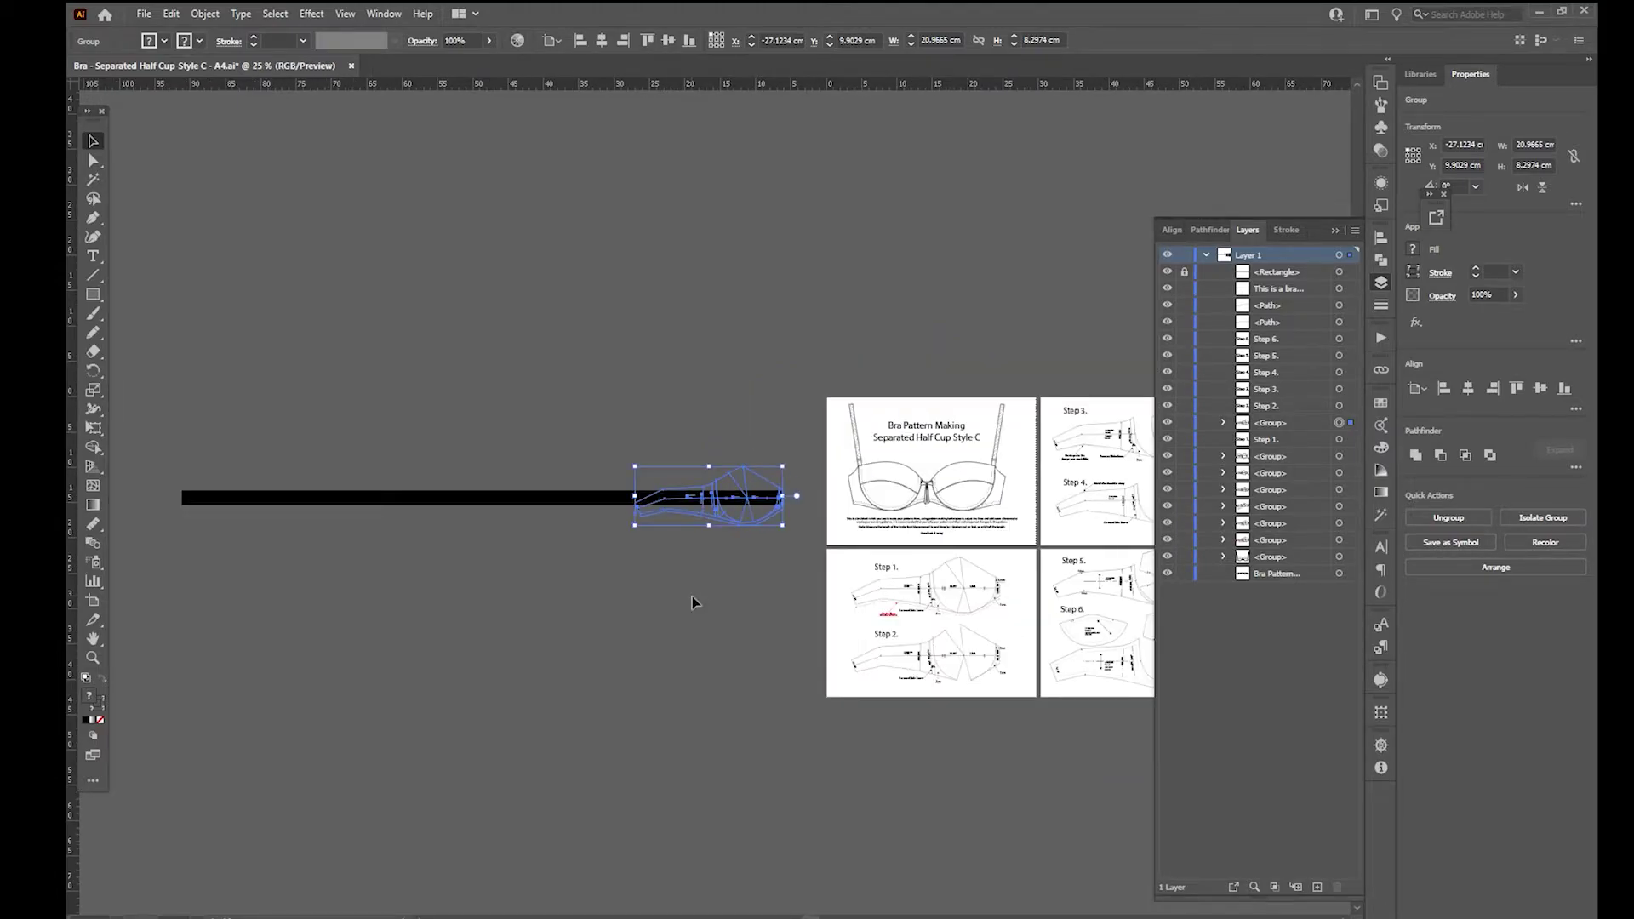
left_click_drag(636, 538, 161, 713)
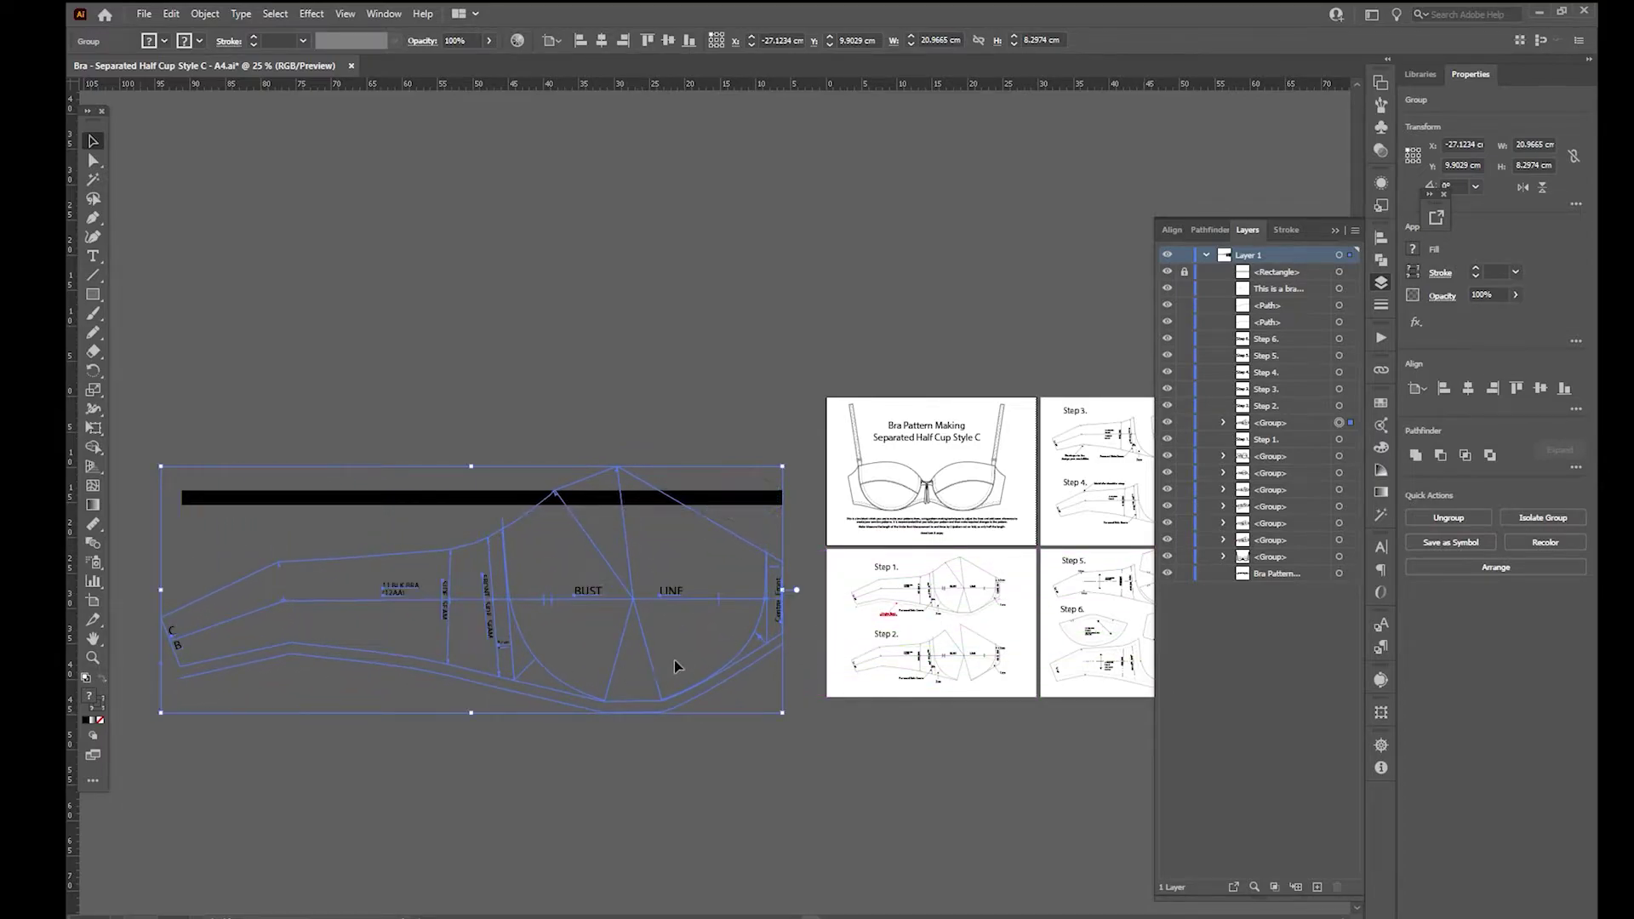
Step: Move the enlarged pattern straight up until its red under bust line lies along the black rectangle, at about Y -13.2 cm
left_click_drag(754, 662, 752, 574)
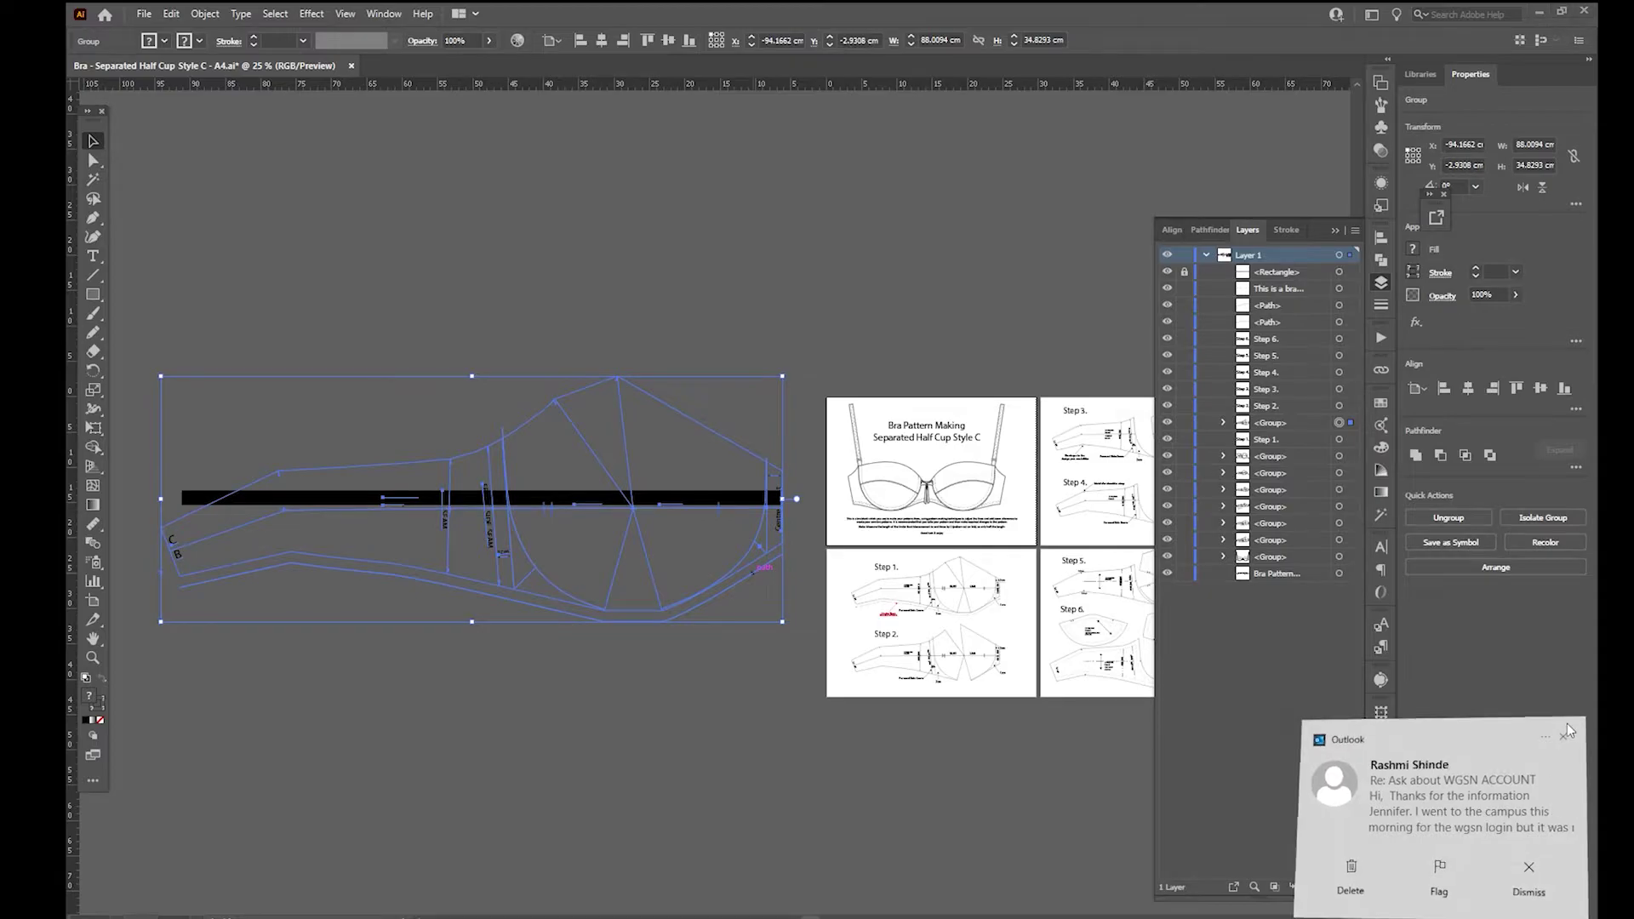
left_click(1447, 791)
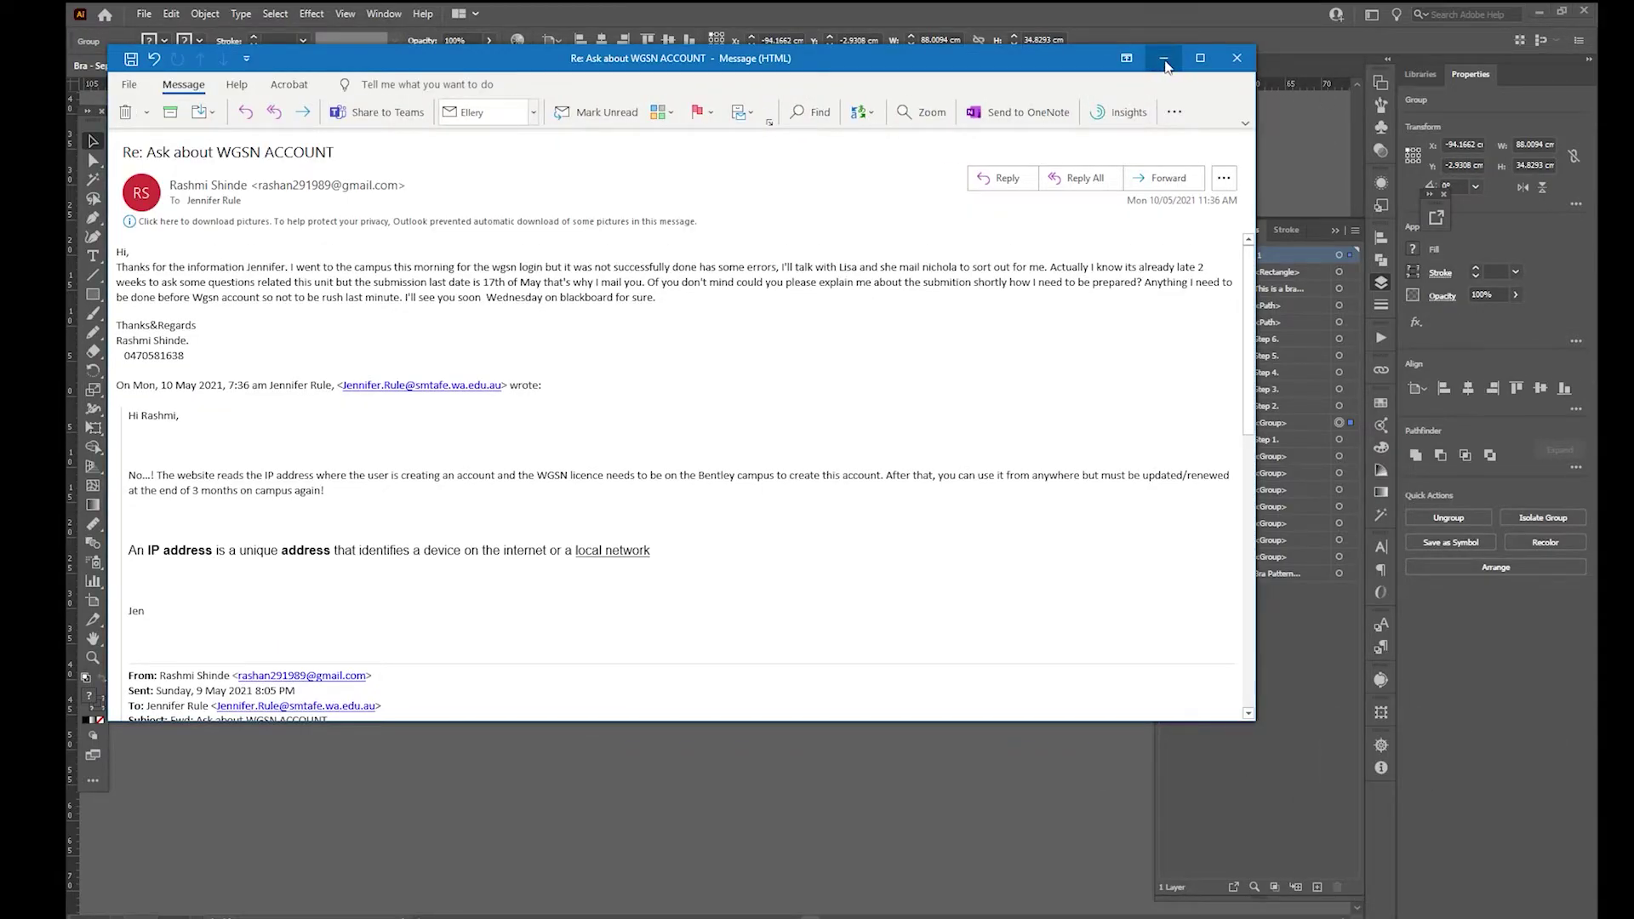
left_click(1163, 58)
scroll(566, 734, "left", 5)
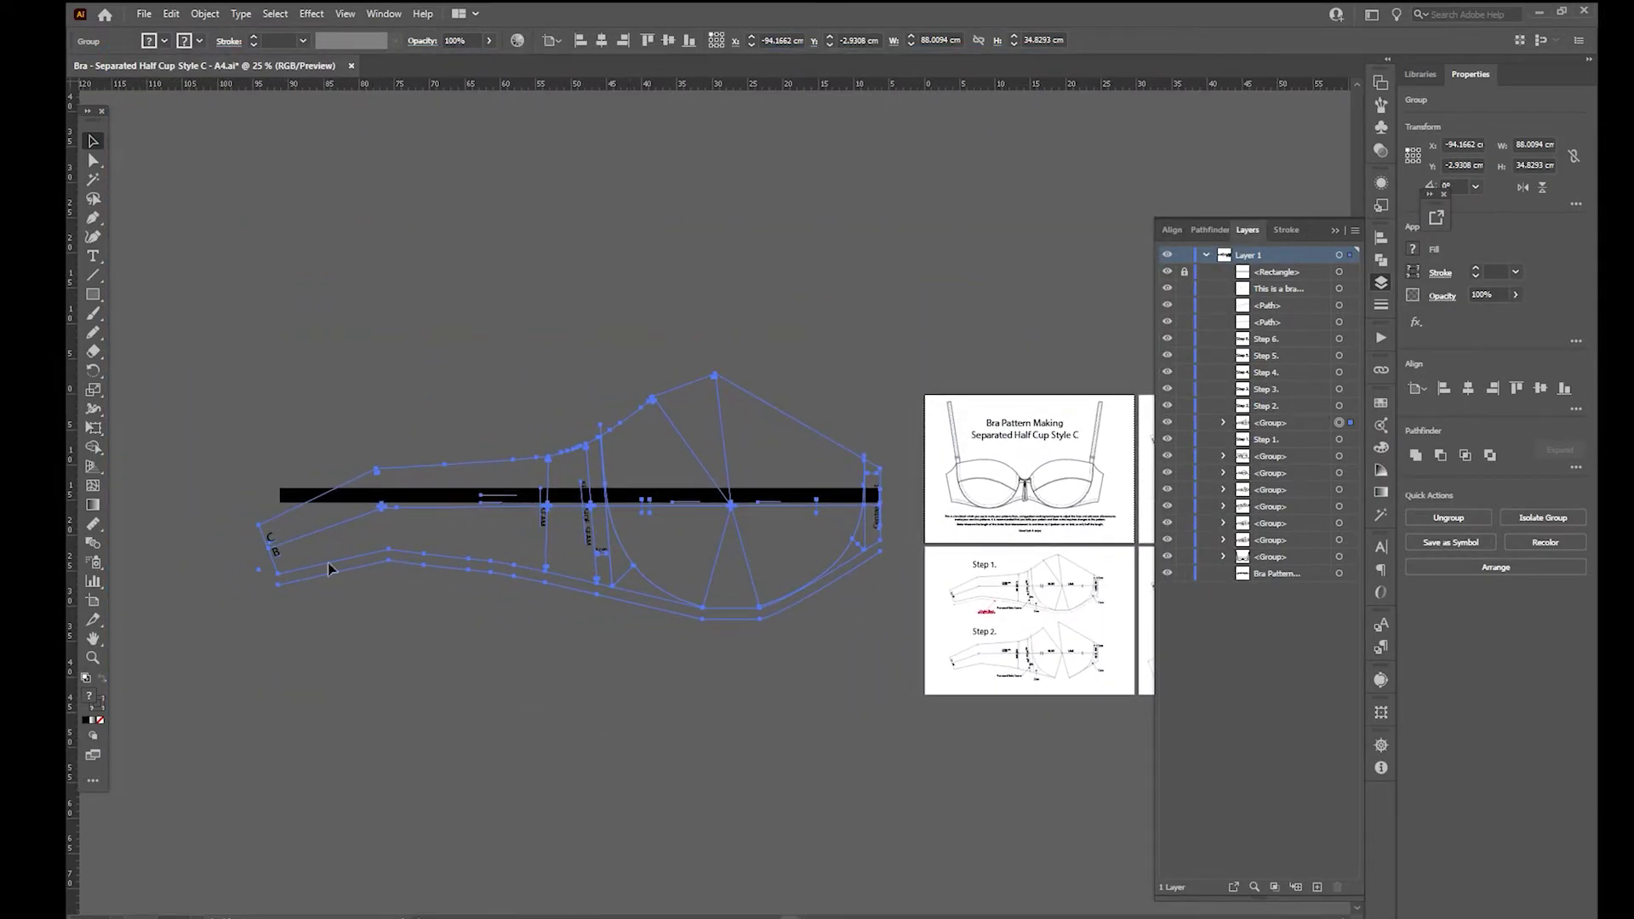
left_click_drag(637, 595, 637, 524)
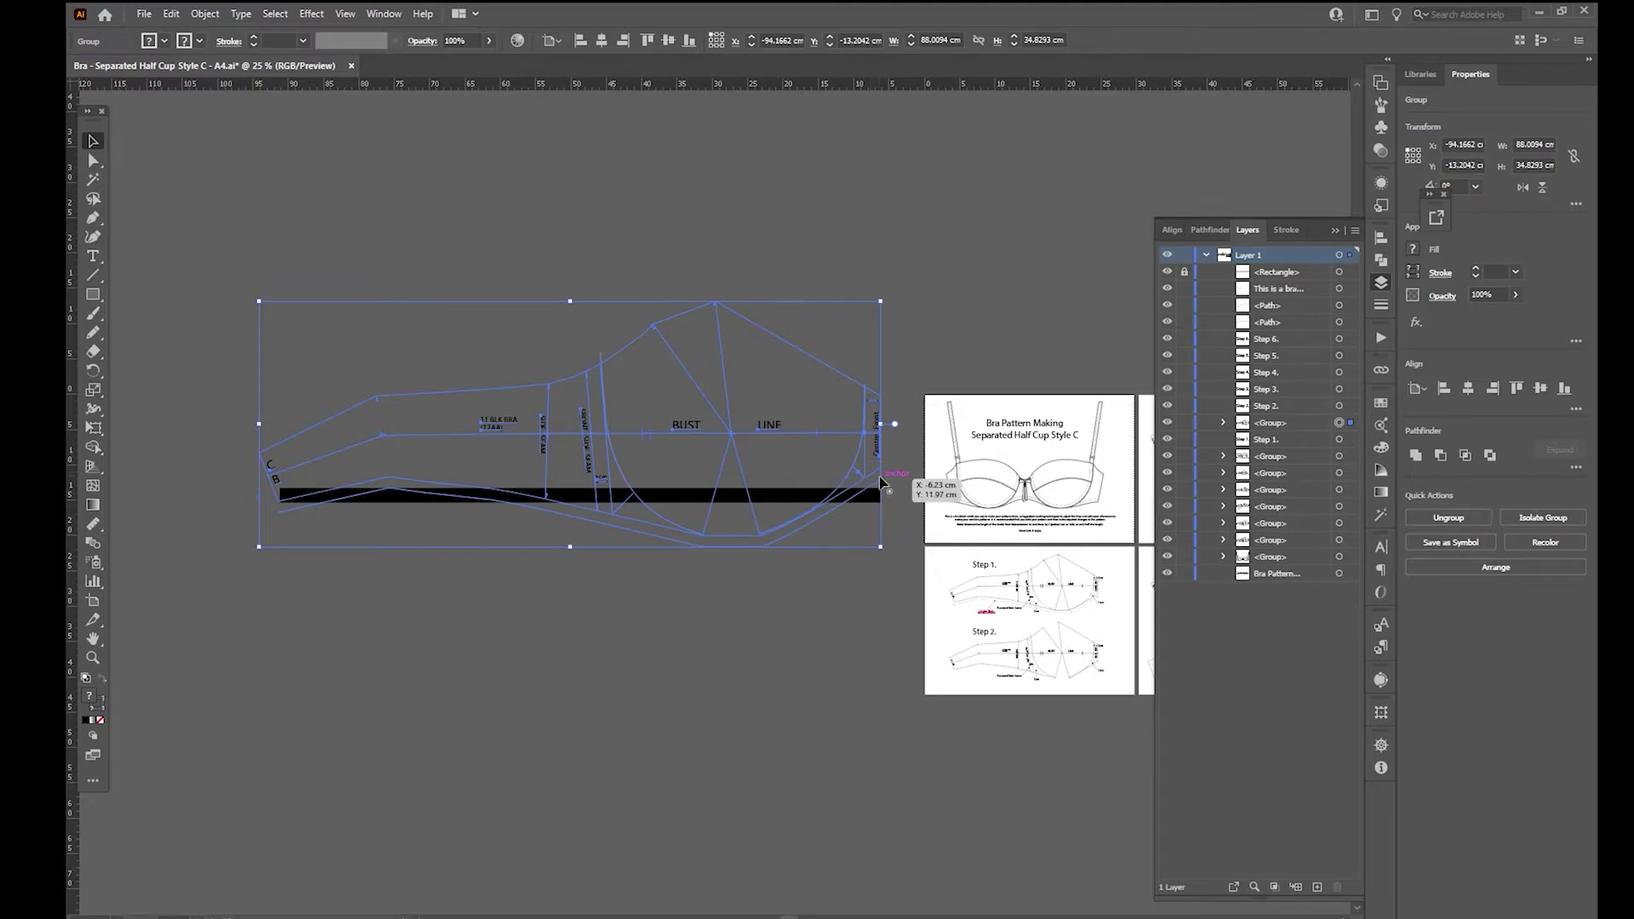
Step: Measure the red under bust line from end to end and delete that line from the enlarged pattern
left_click(93, 524)
left_click_drag(281, 505, 888, 475)
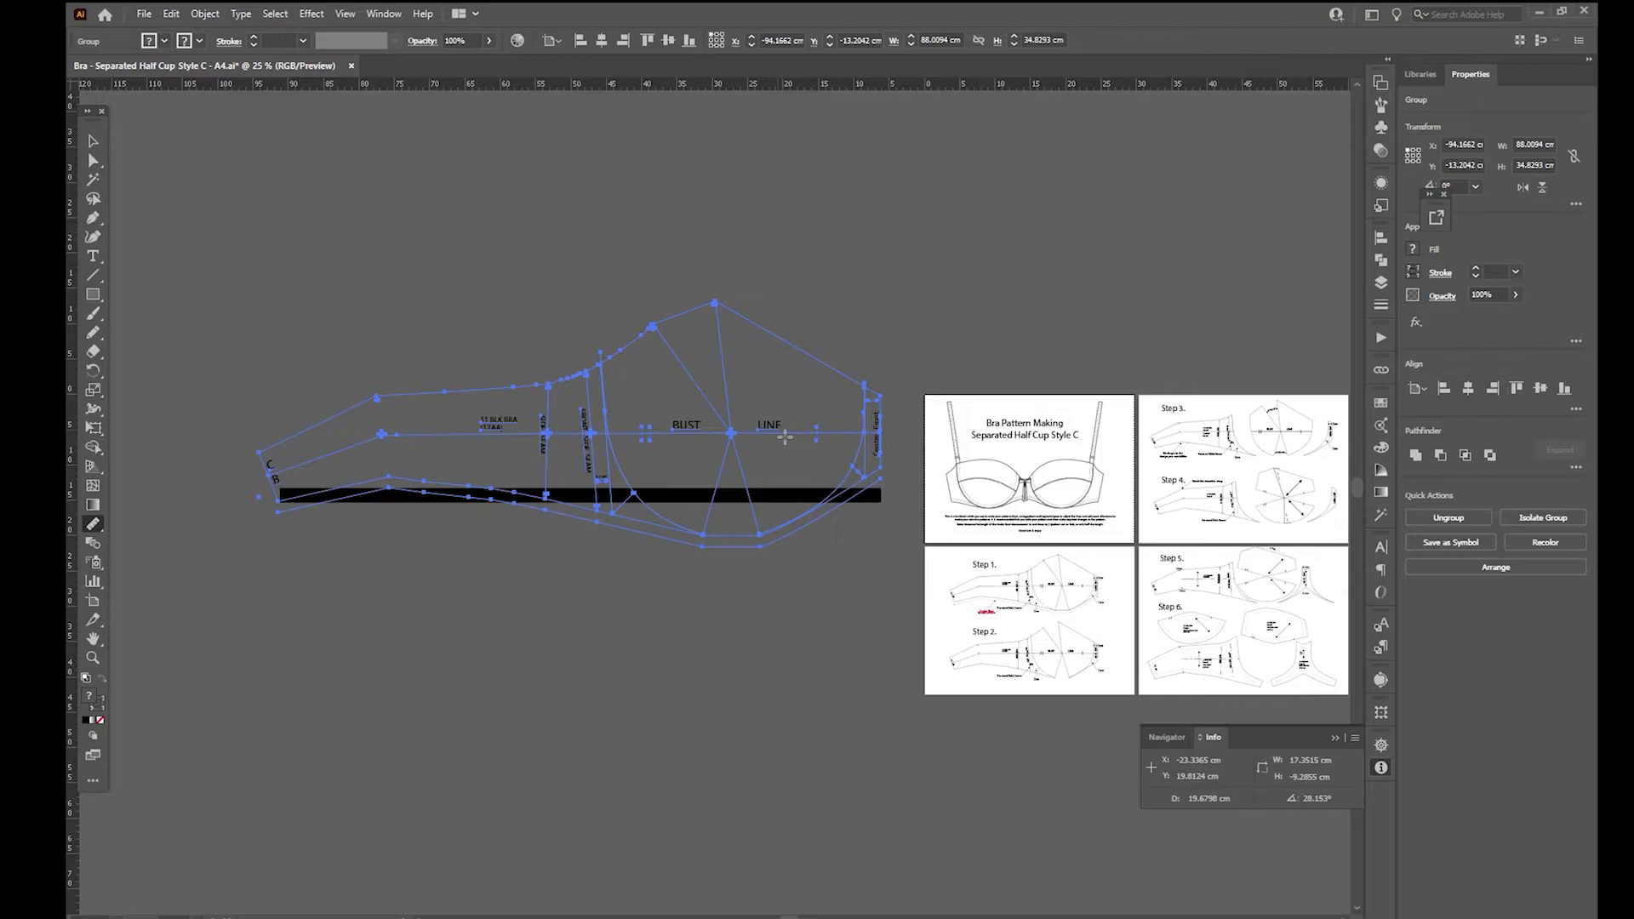
left_click(94, 164)
left_click(706, 583)
left_click(717, 549)
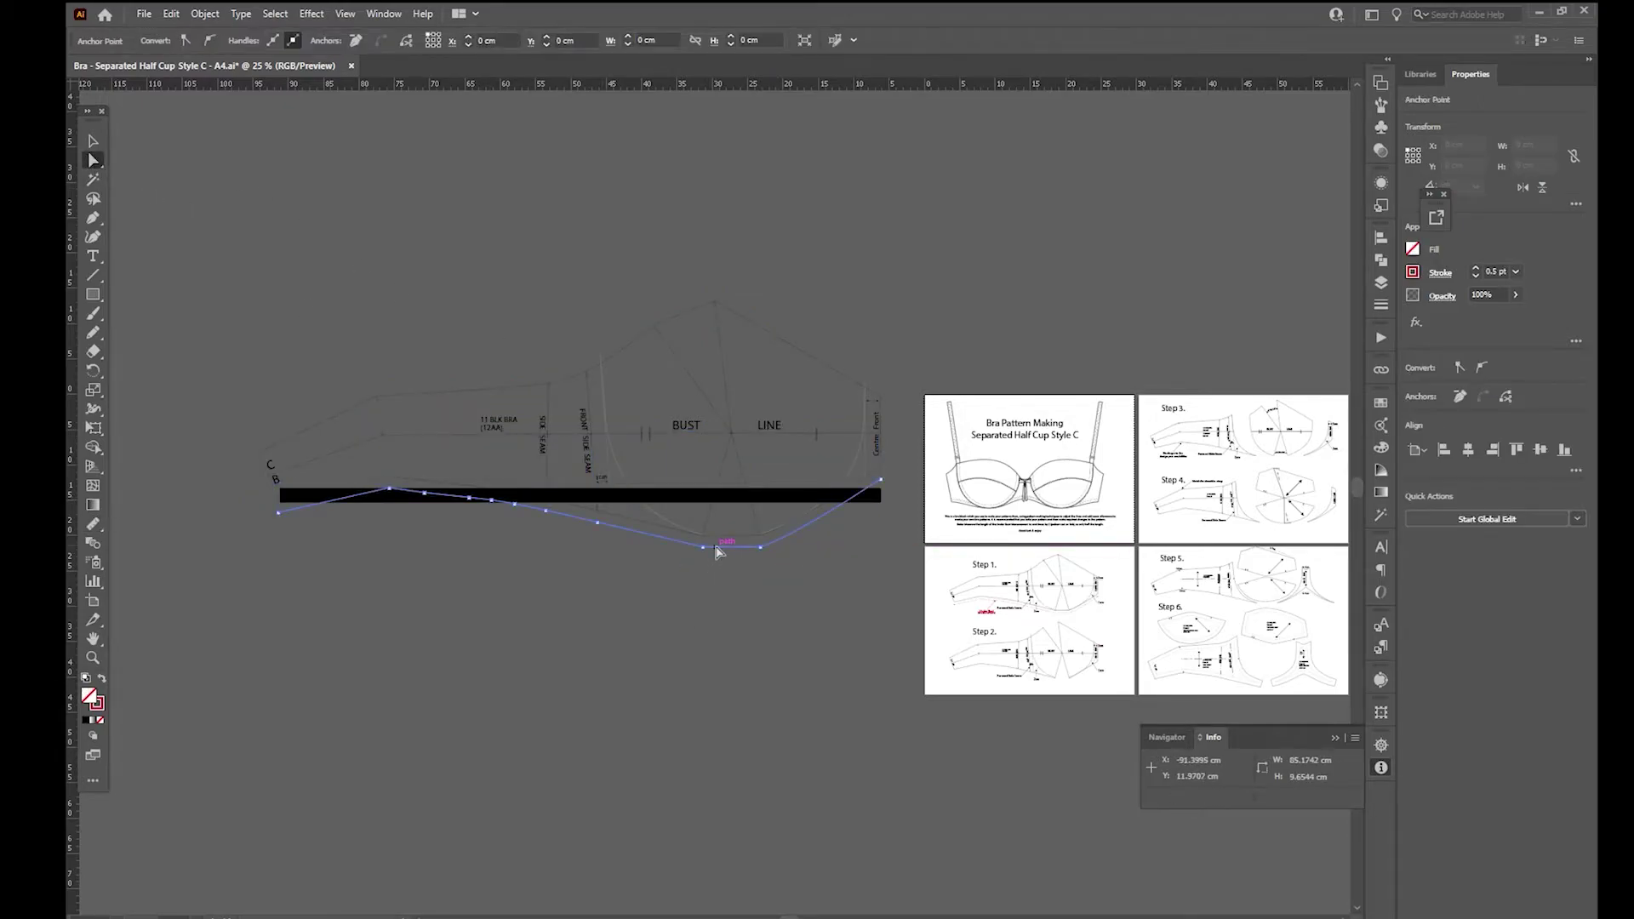
left_click(718, 555)
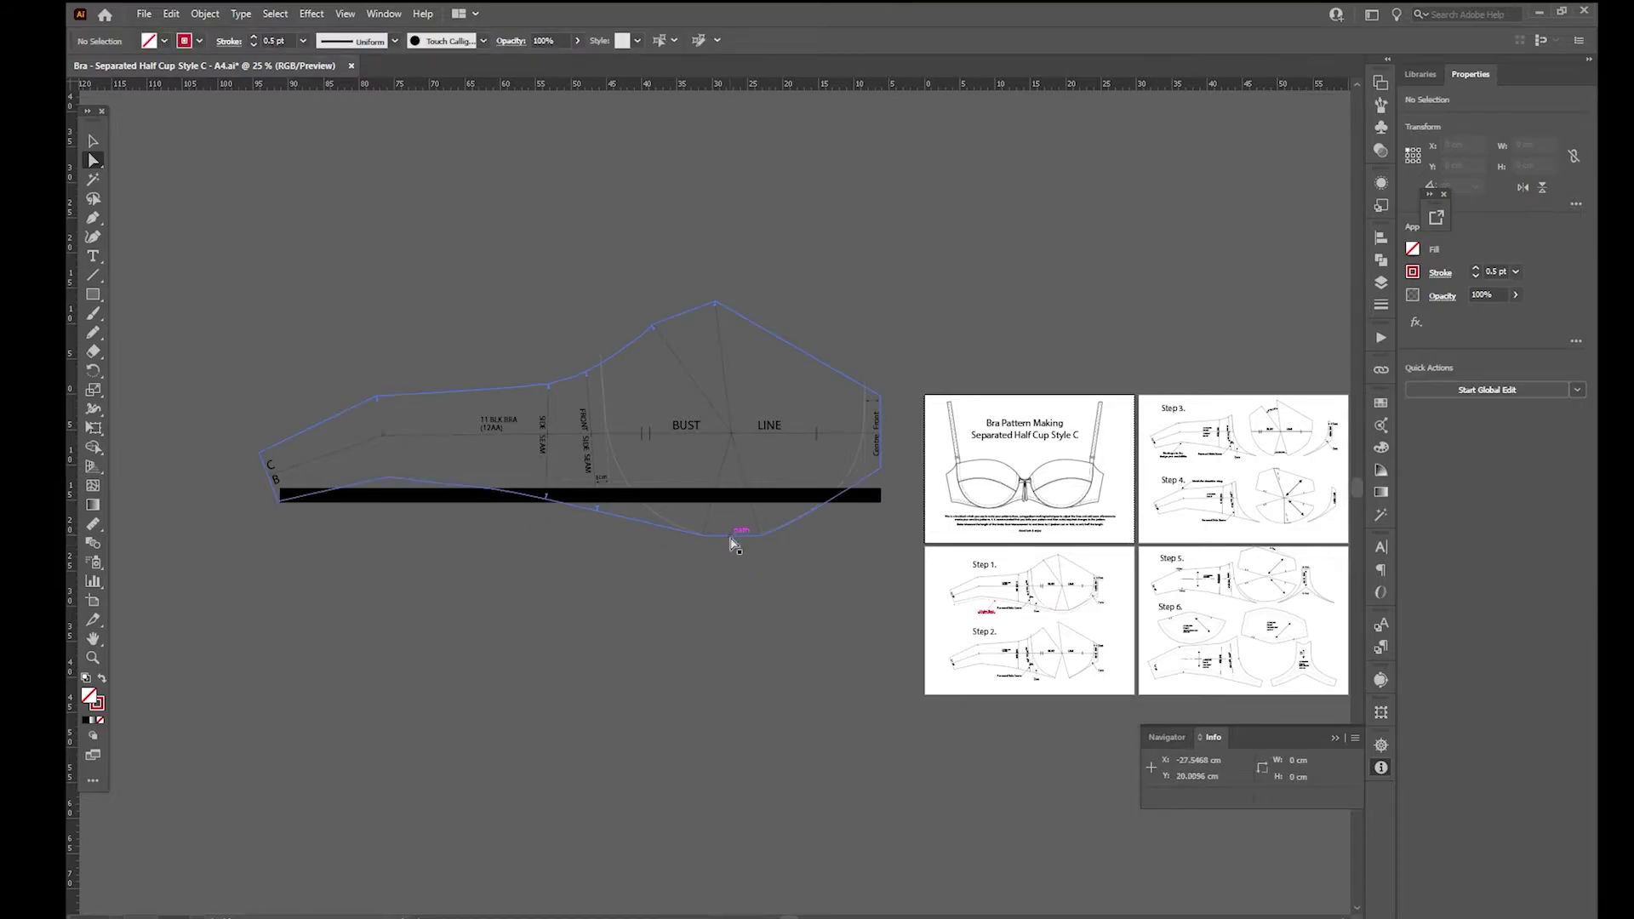
Step: Give the pattern's outer outline a black 5 pt stroke
left_click(730, 540)
left_click(98, 705)
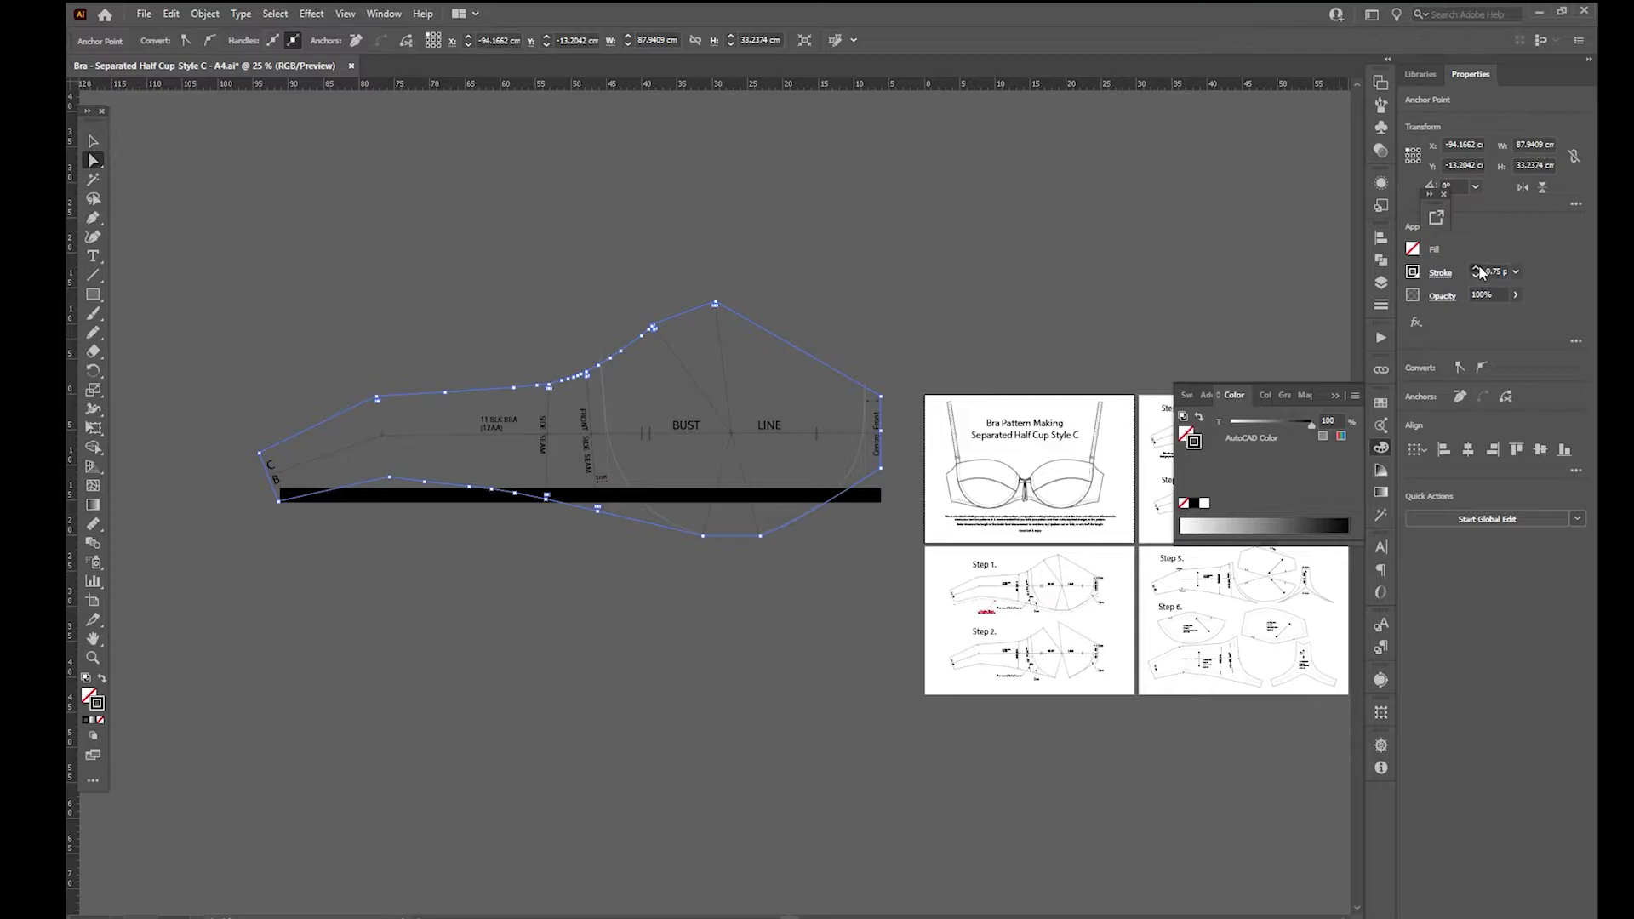
left_click(758, 605)
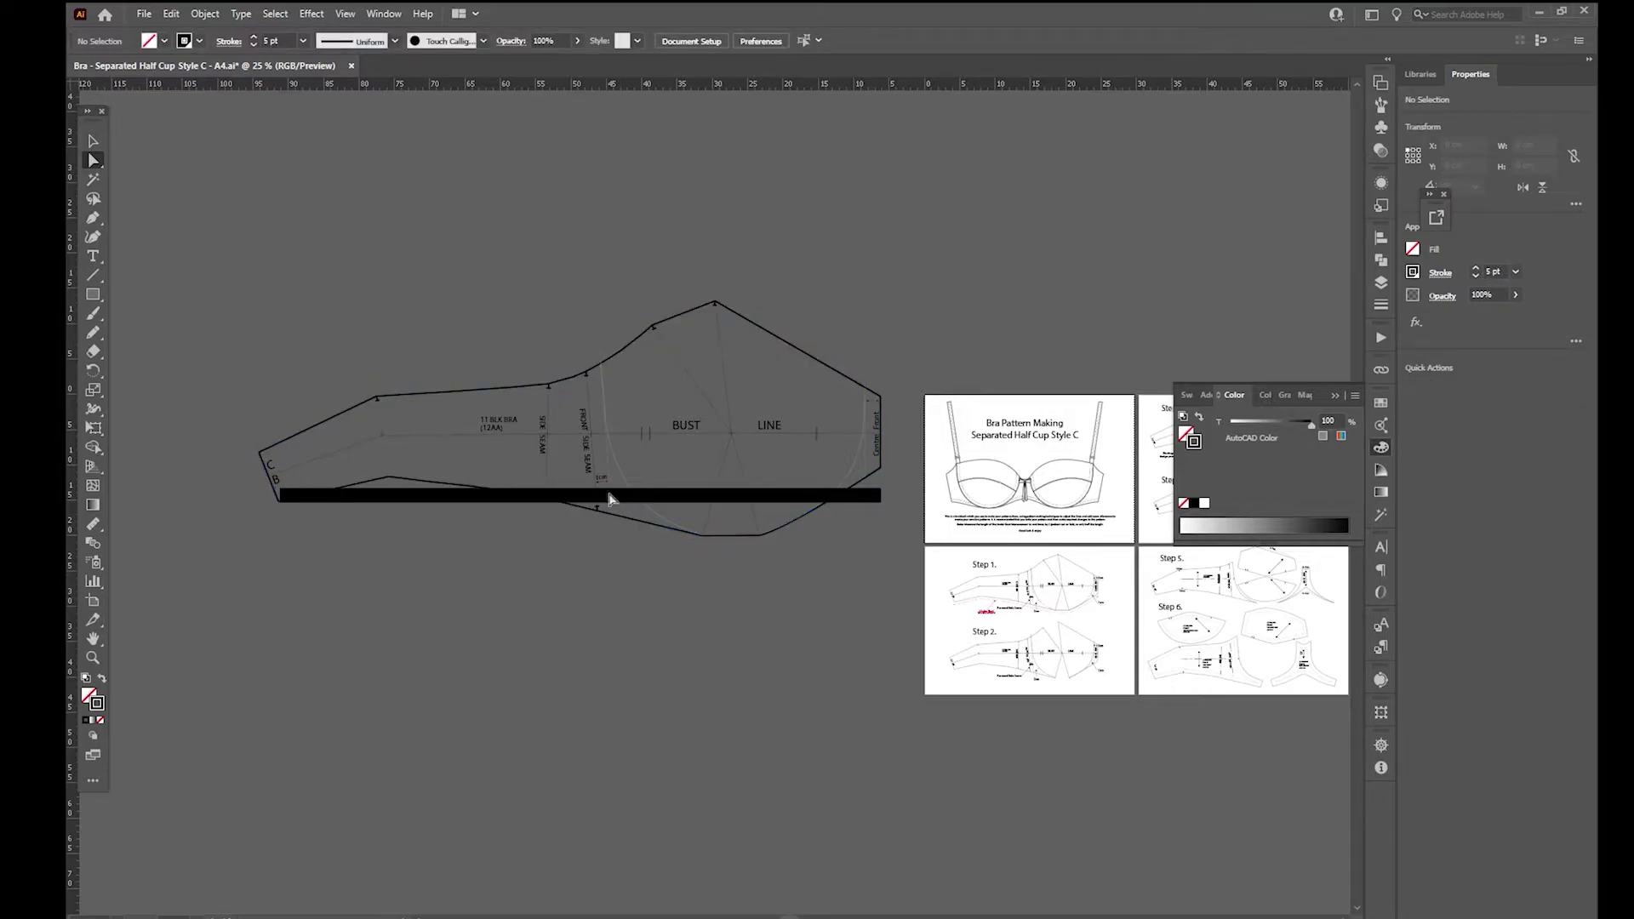
Step: Select the whole pattern group and move it down clear of the black rectangle
left_click(94, 141)
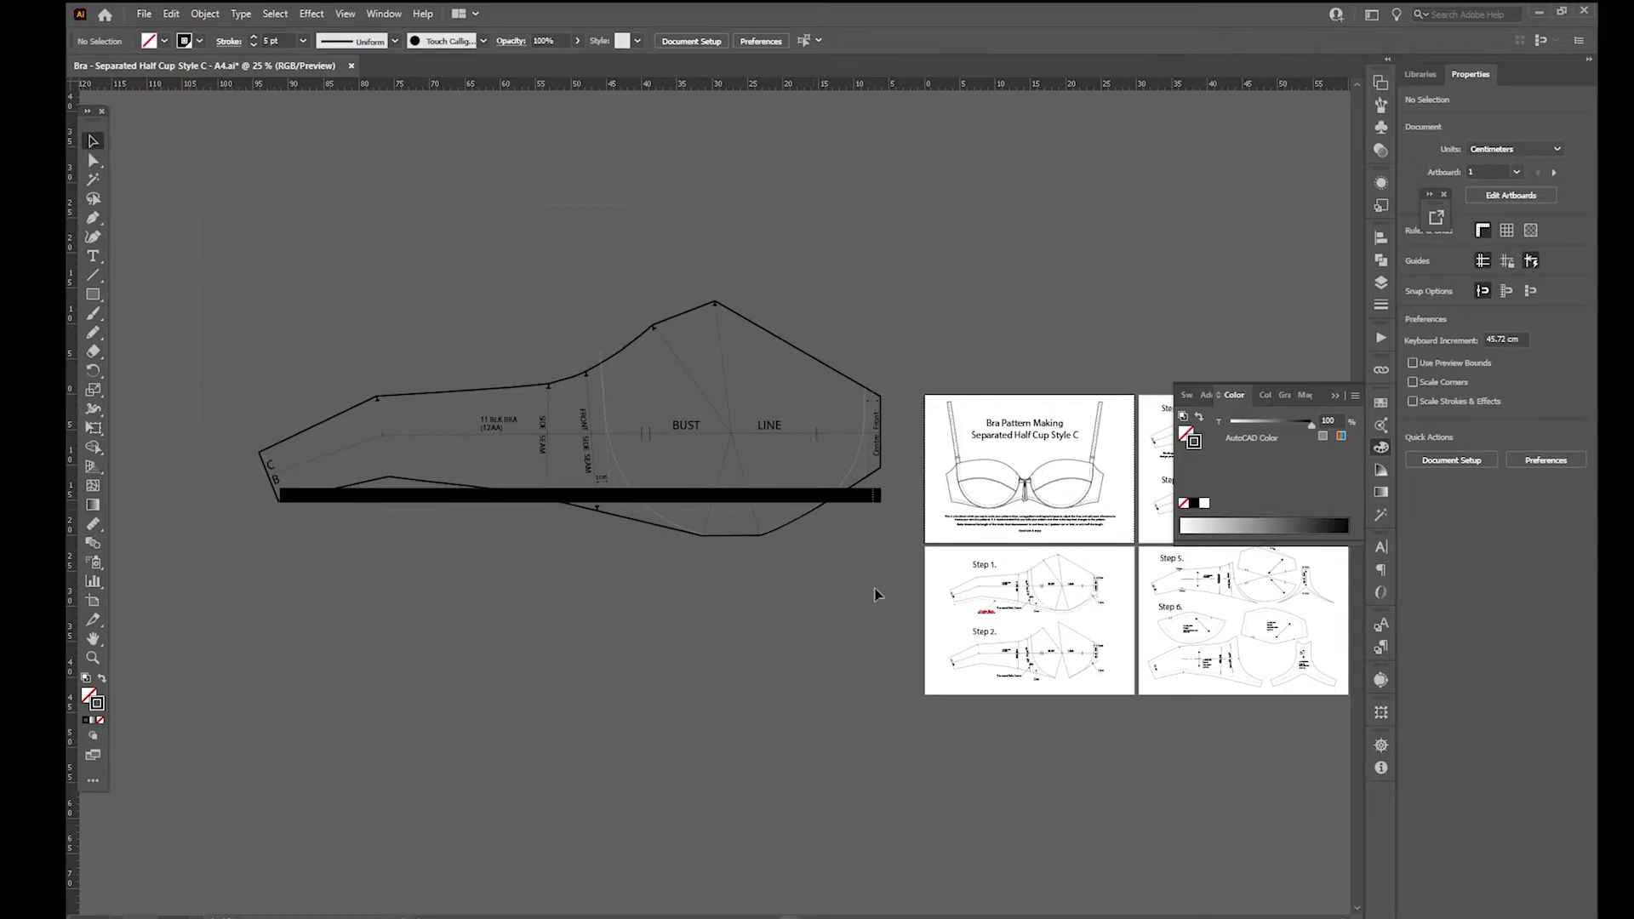
key("ctrl+a")
scroll(832, 511, "down", 5)
left_click_drag(805, 324, 769, 633)
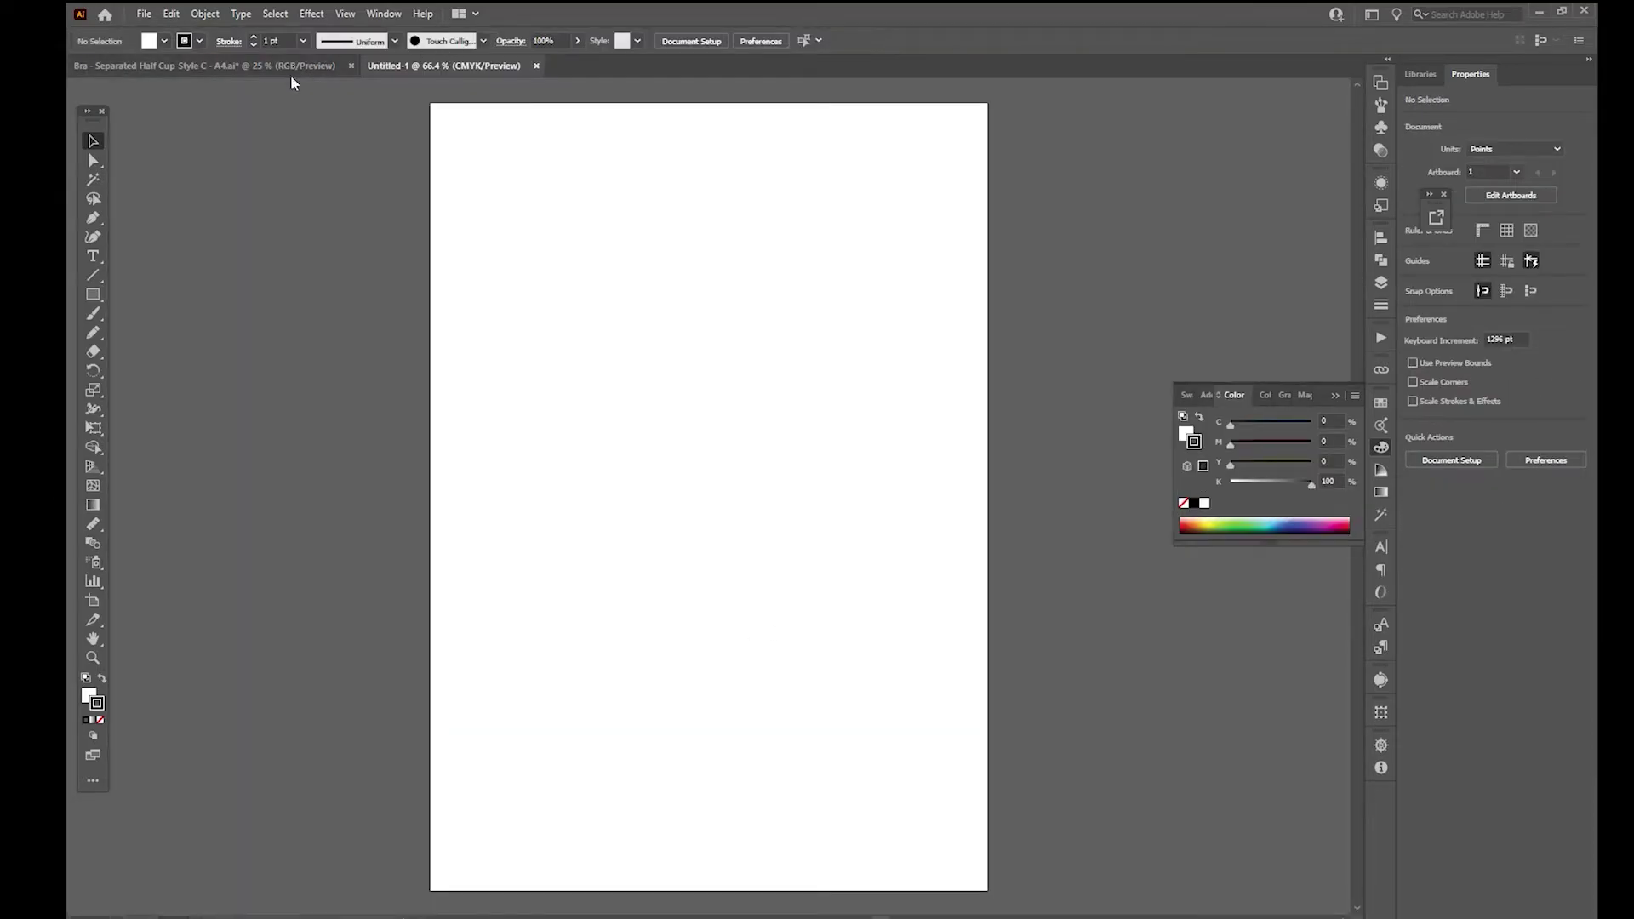
Step: Copy the pattern group from the bra document into the new untitled A3 document
left_click(290, 74)
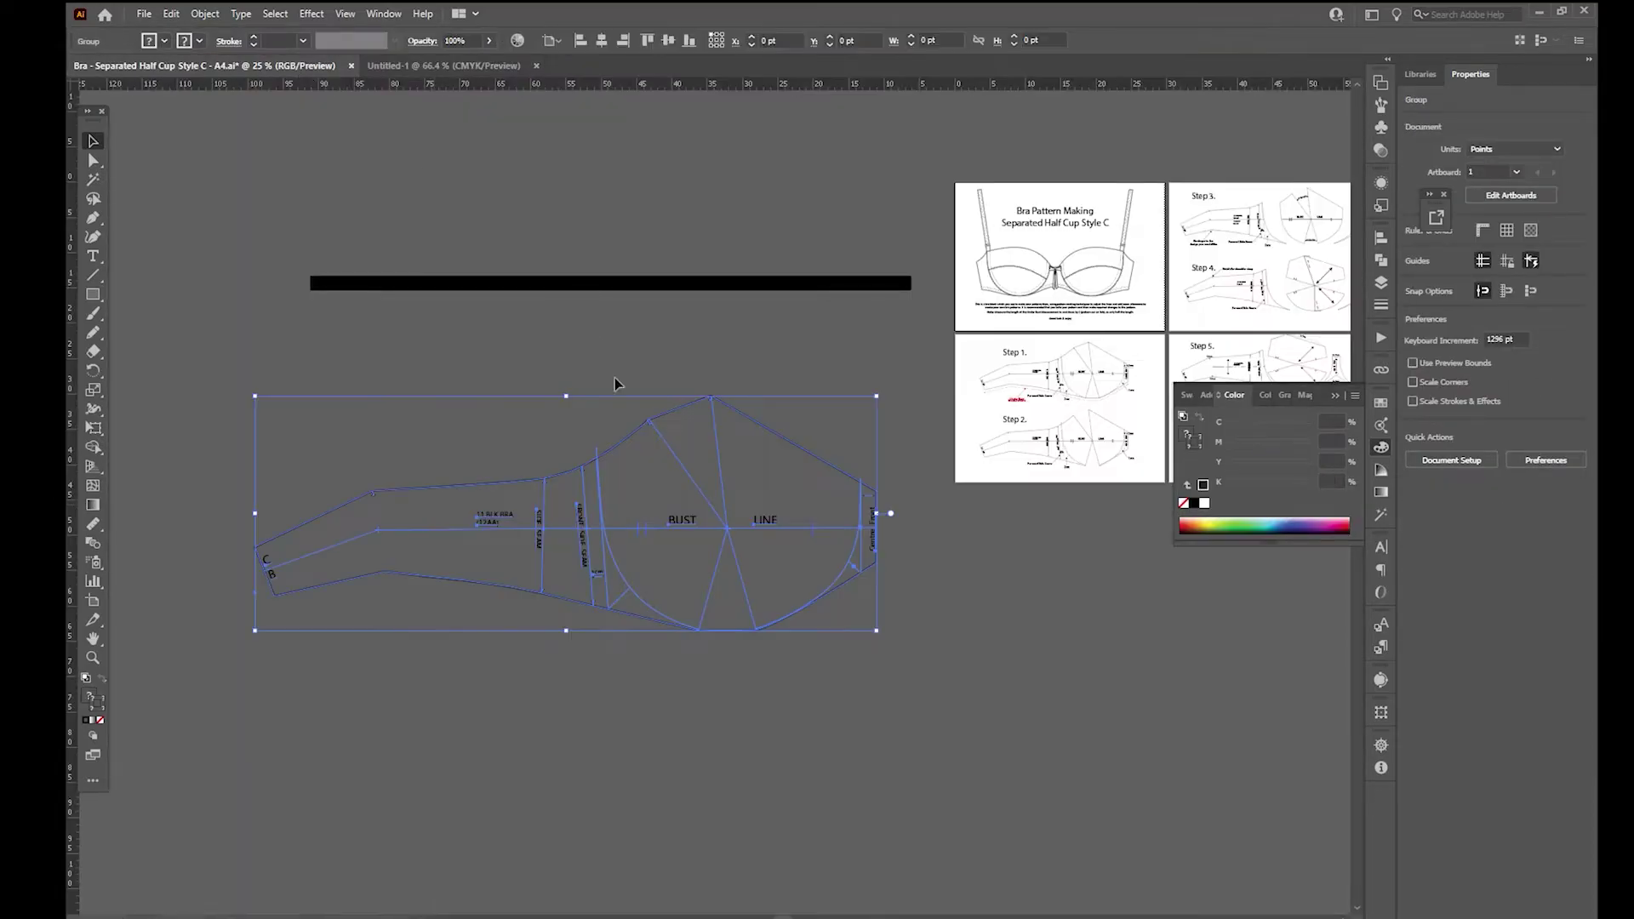
left_click_drag(737, 417, 751, 475)
key("ctrl+minus")
key("ctrl+minus")
key("ctrl+minus")
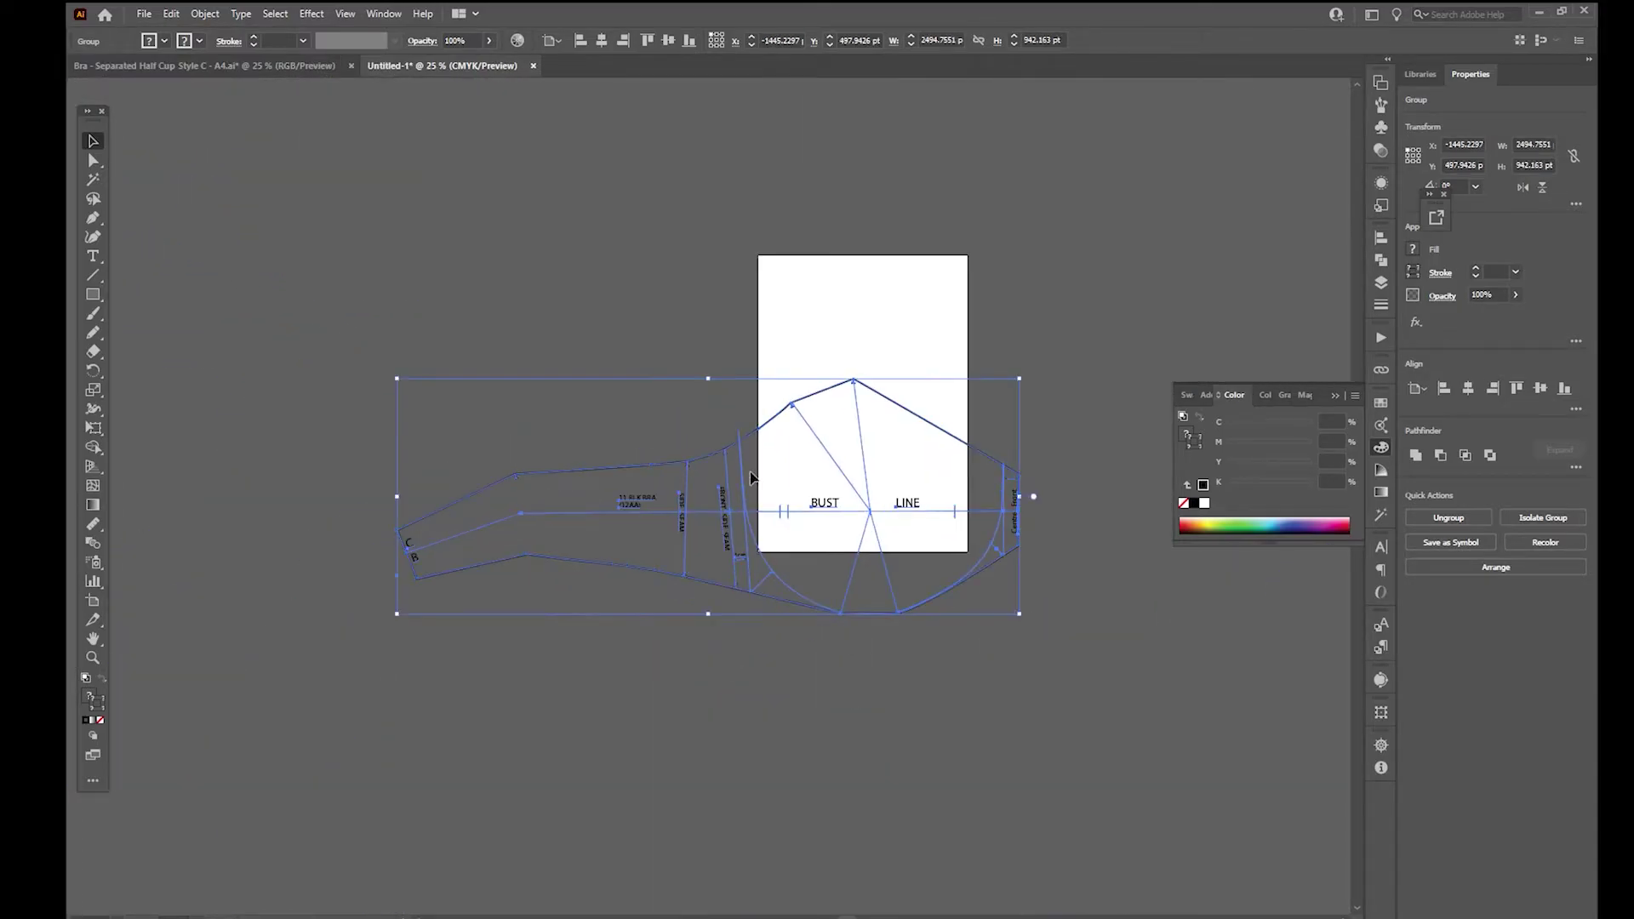
Step: Move the pasted pattern across the artboard to about X -1123.9 pt, Y 124.2 pt, and show the rulers
left_click(783, 674)
left_click_drag(981, 456, 1062, 361)
left_click(1336, 395)
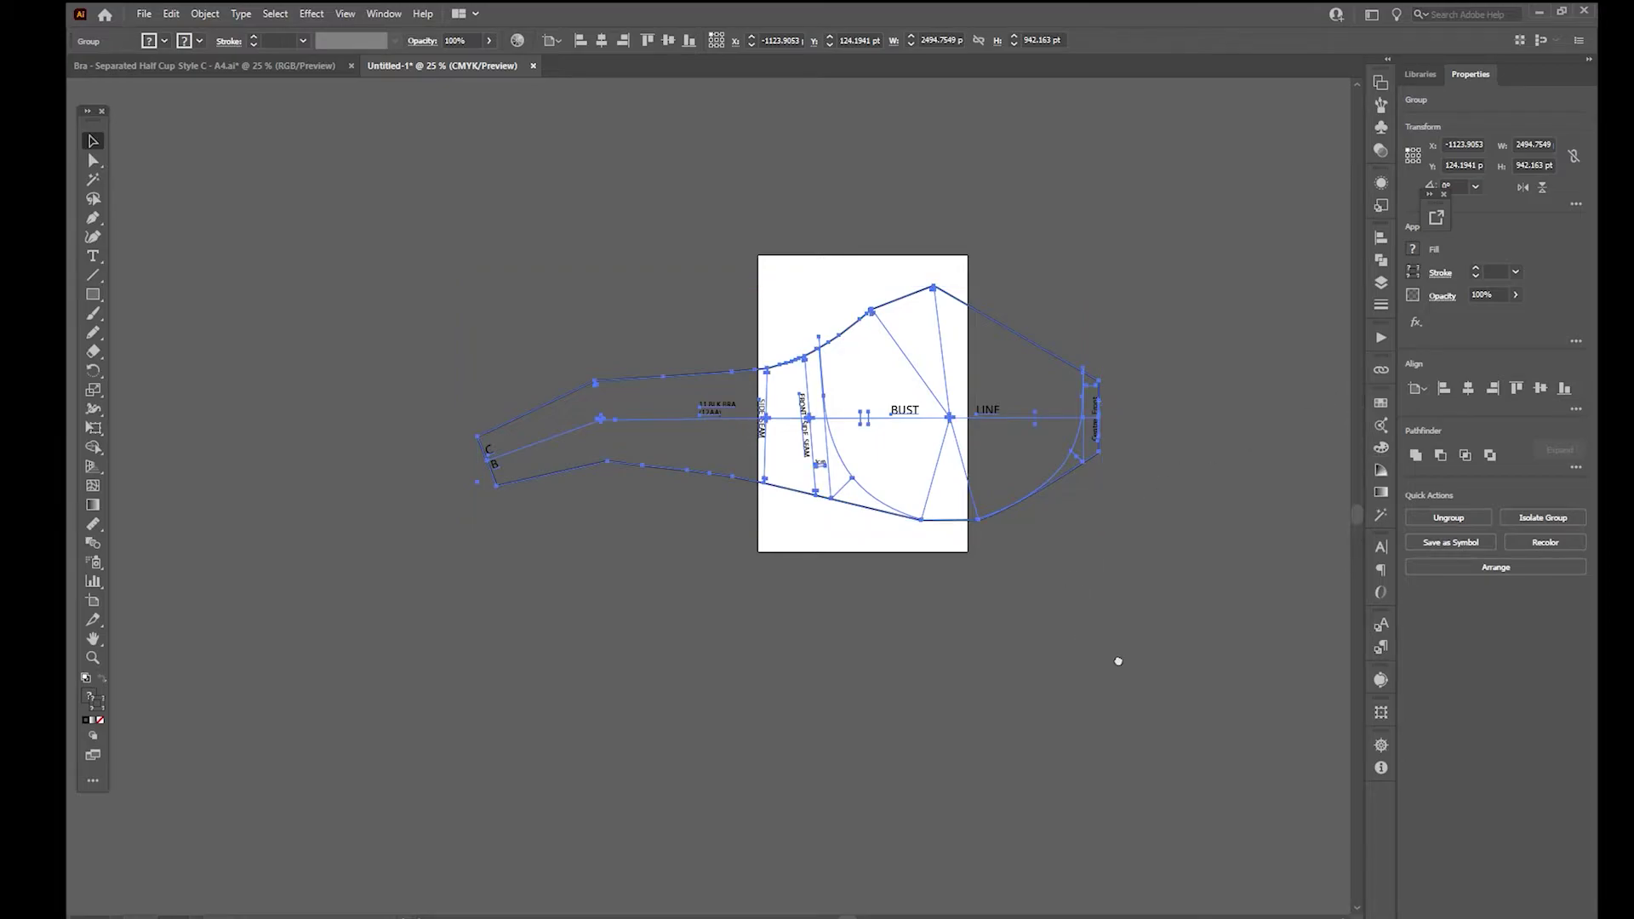
left_click_drag(1119, 660, 982, 697)
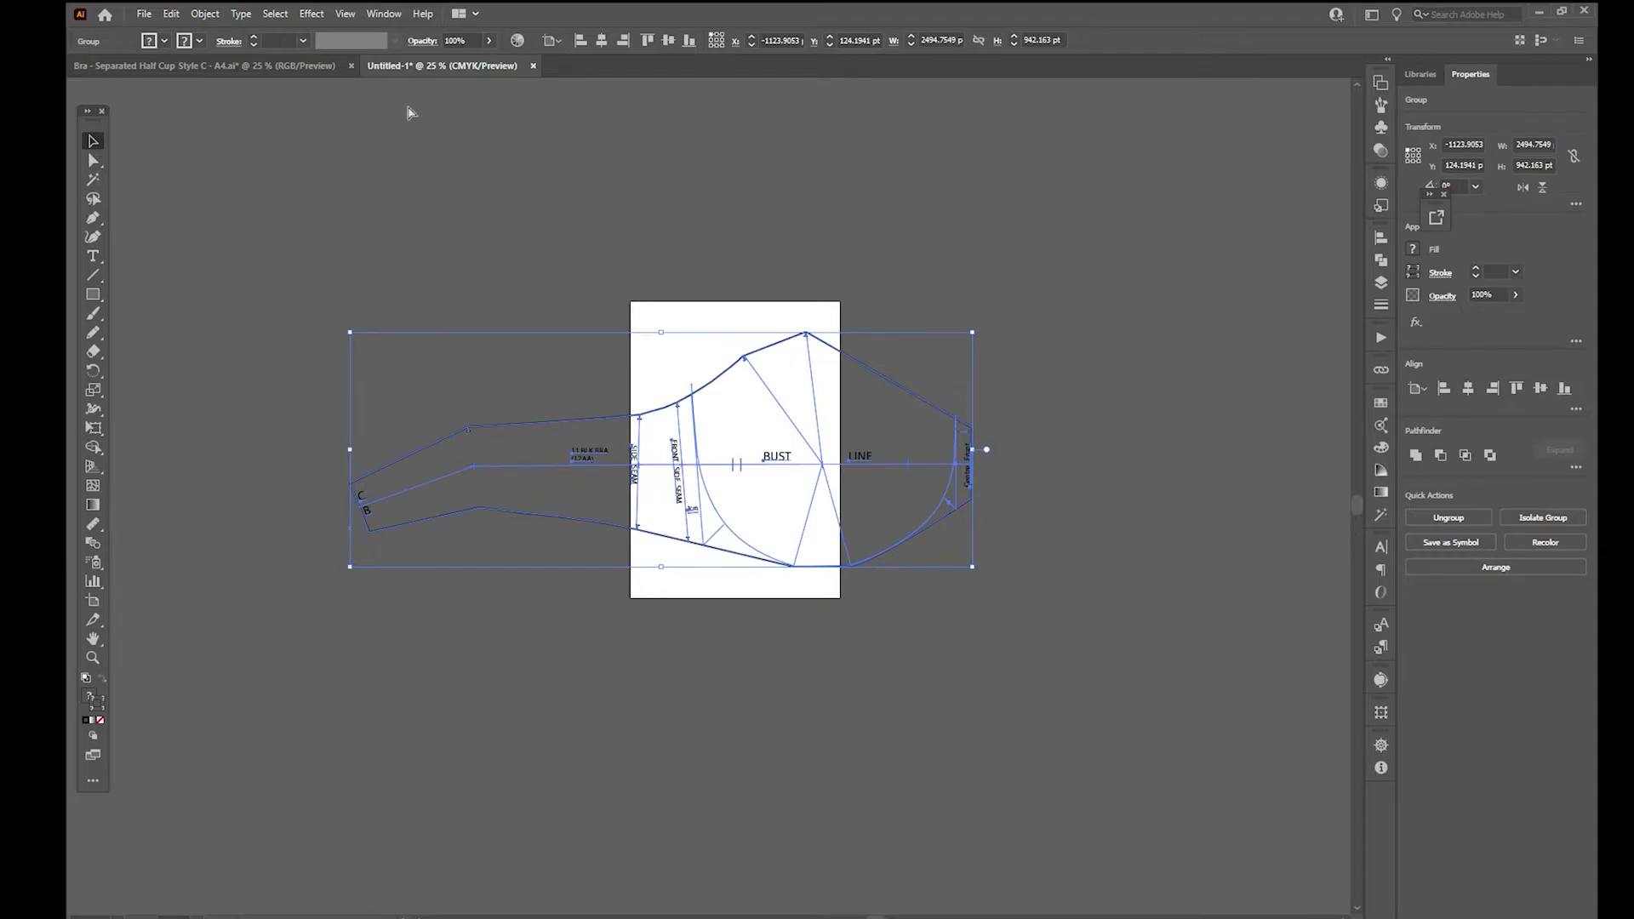
key("ctrl+r")
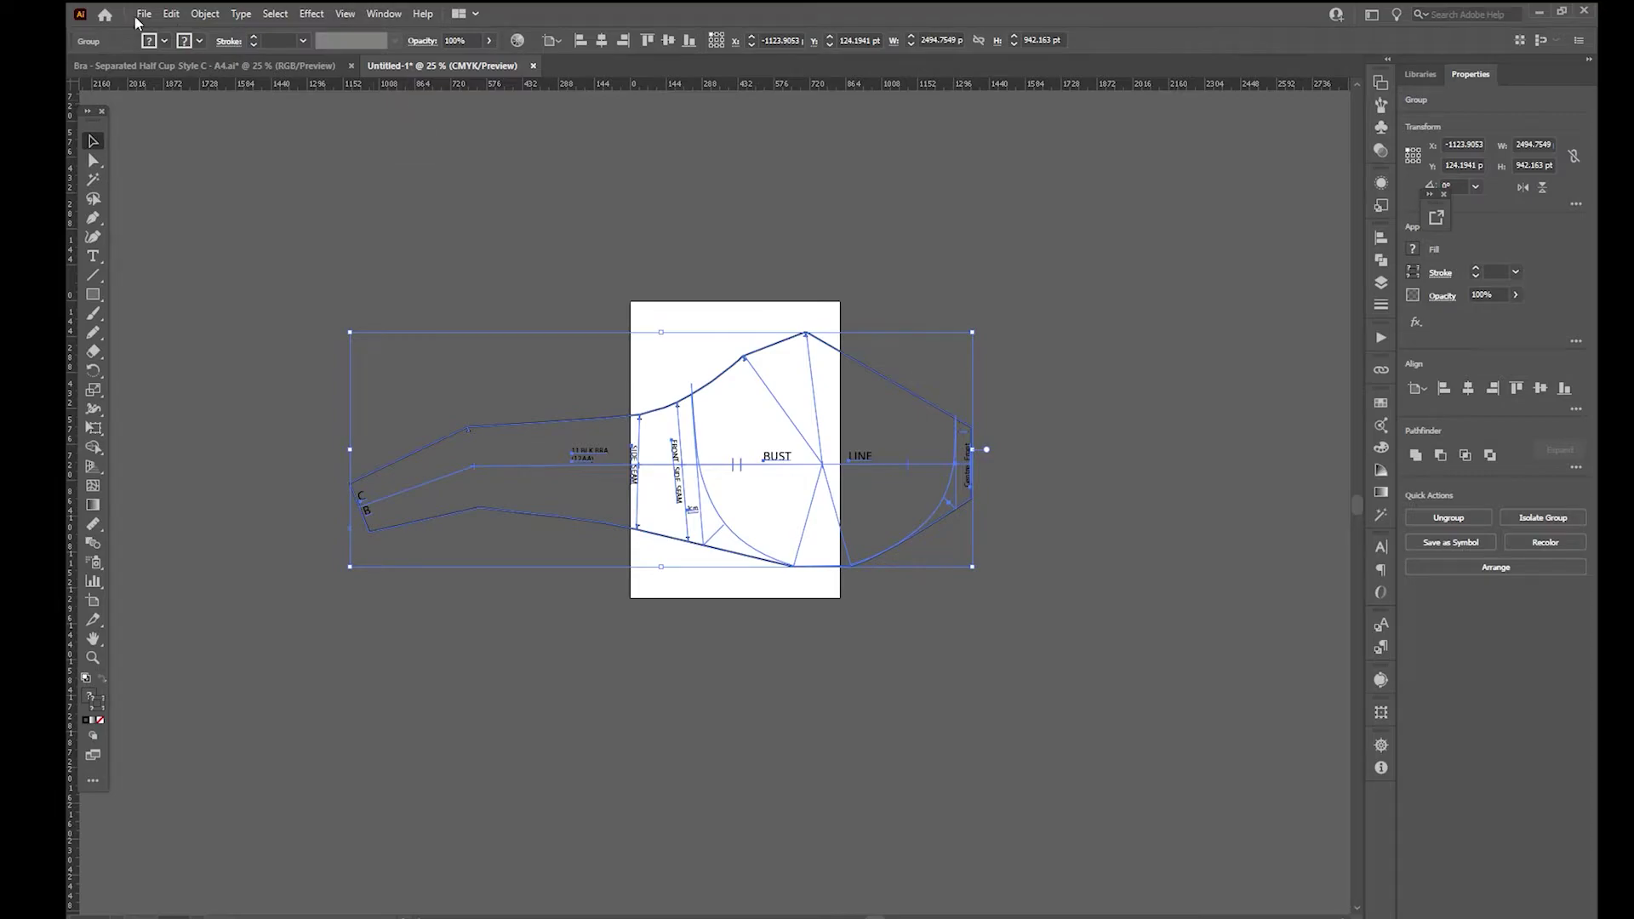
Step: Widen the artboard on both sides to about 2655 pt so it encloses the whole pattern, and hide the bounding box
left_click(92, 601)
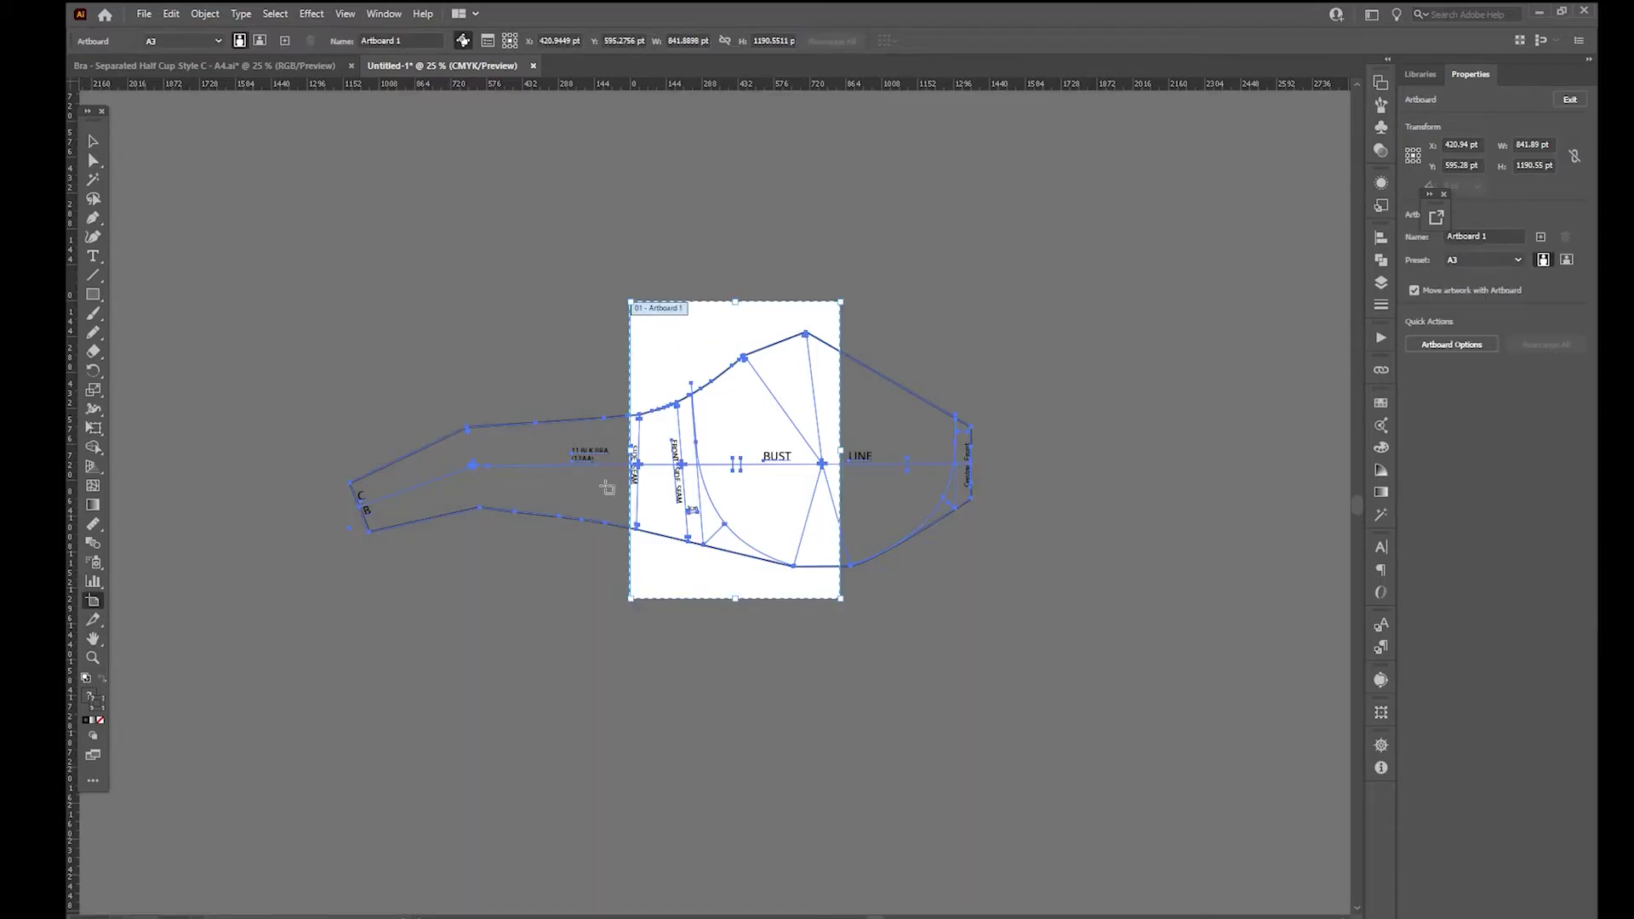
left_click_drag(631, 449, 317, 506)
left_click_drag(847, 457, 996, 457)
left_click(93, 141)
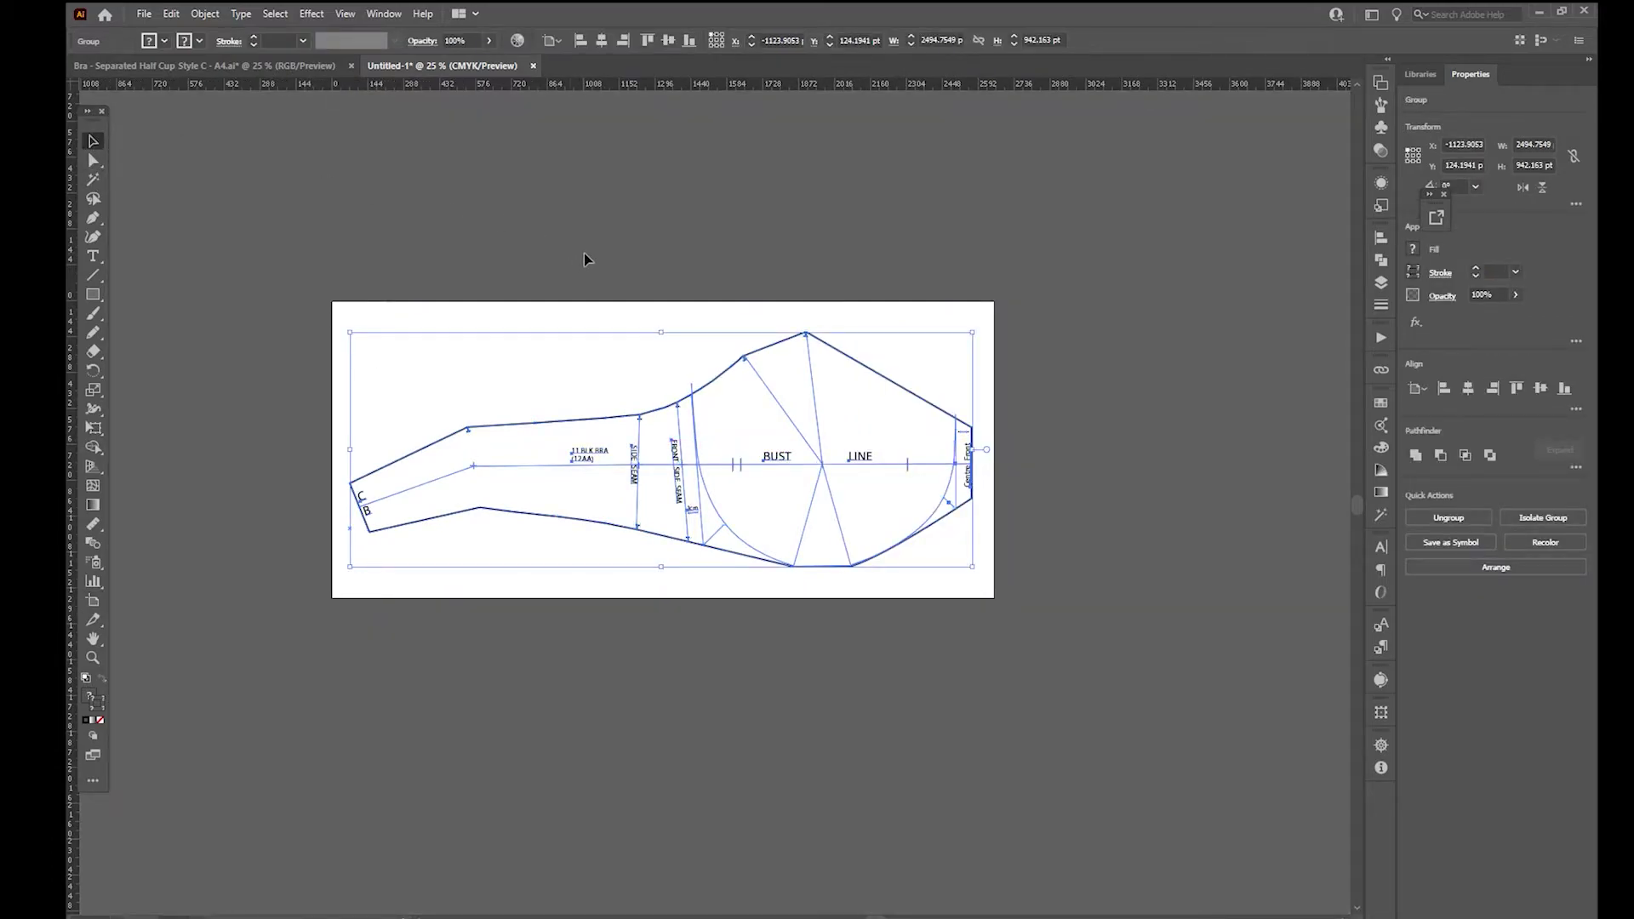
key("ctrl+shift+b")
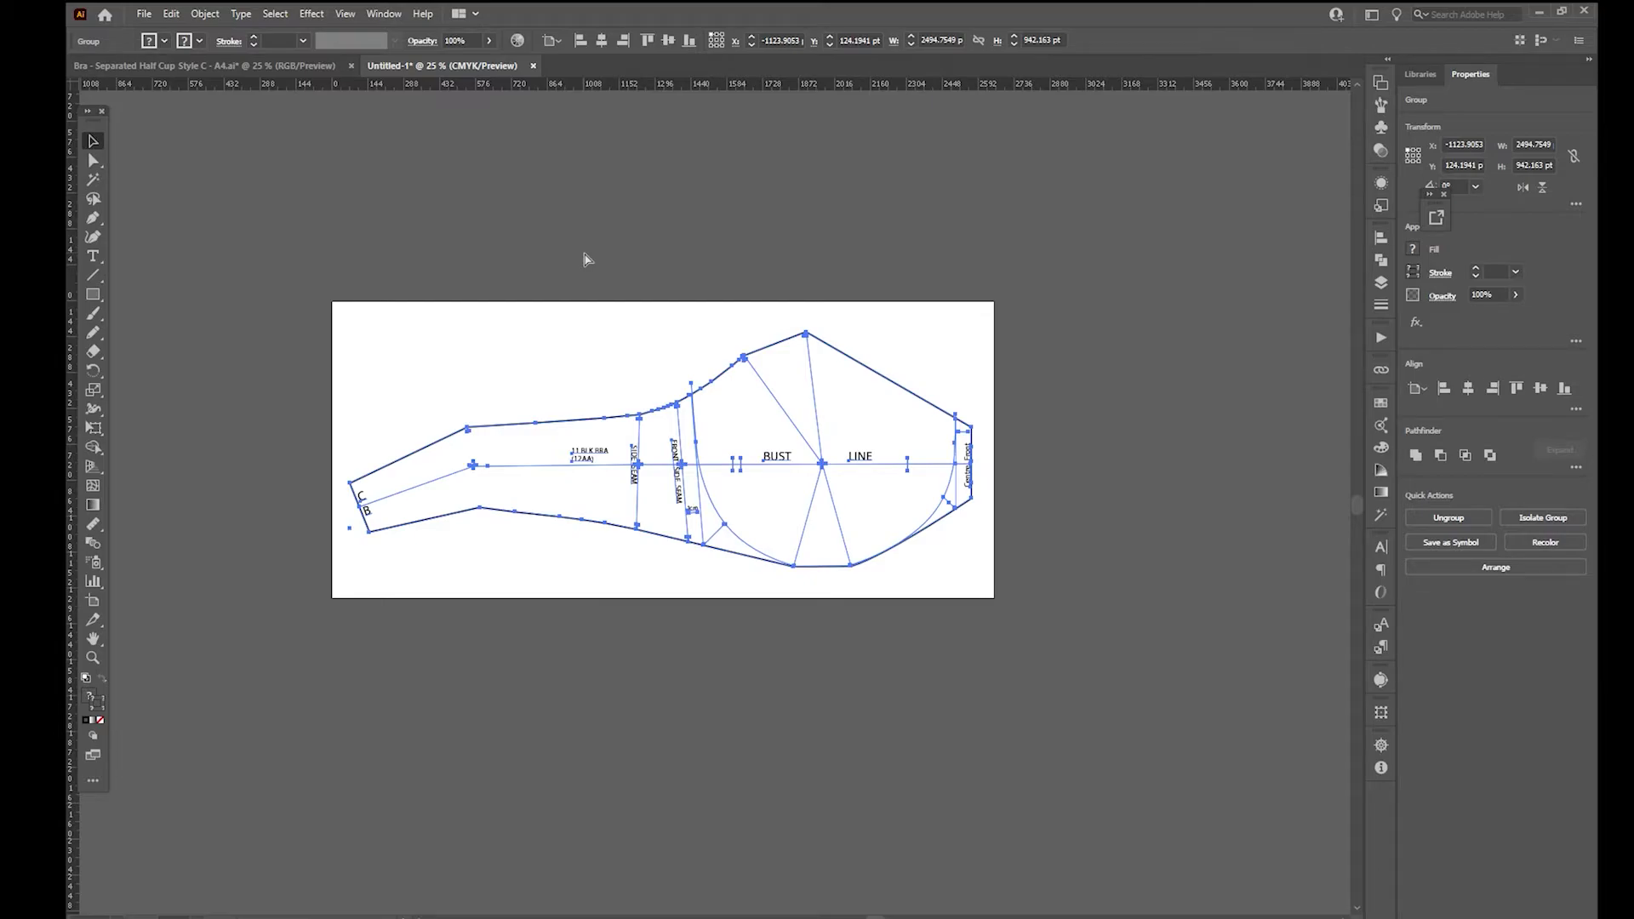
Step: Open the print settings and set the scaling to Tile Full Pages
key("ctrl+p")
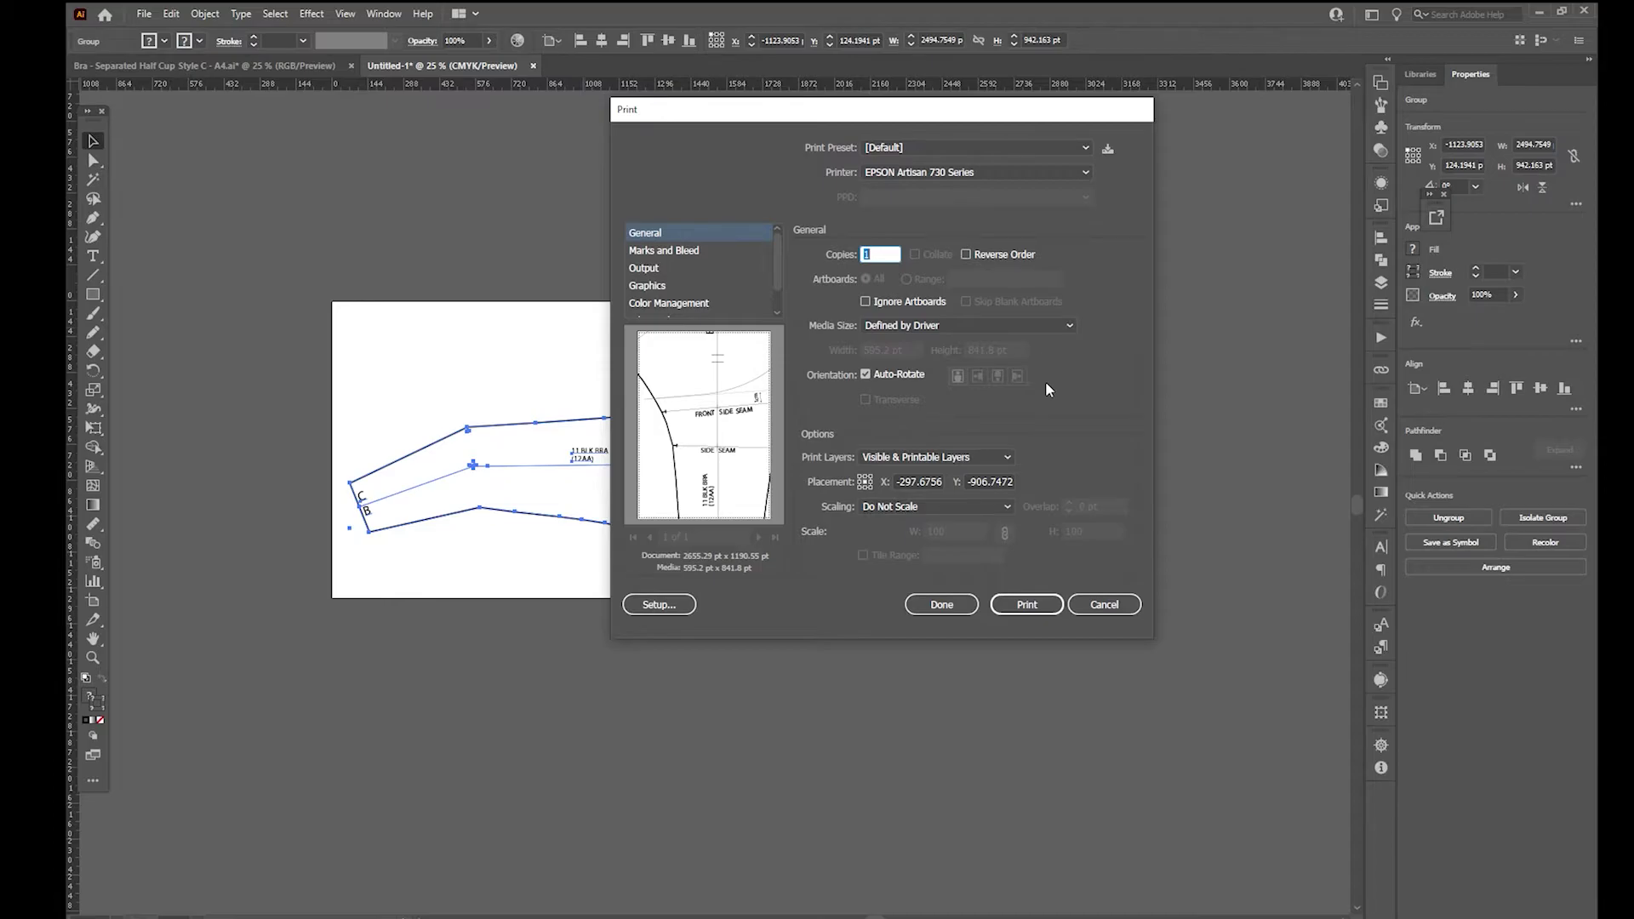
left_click(1008, 507)
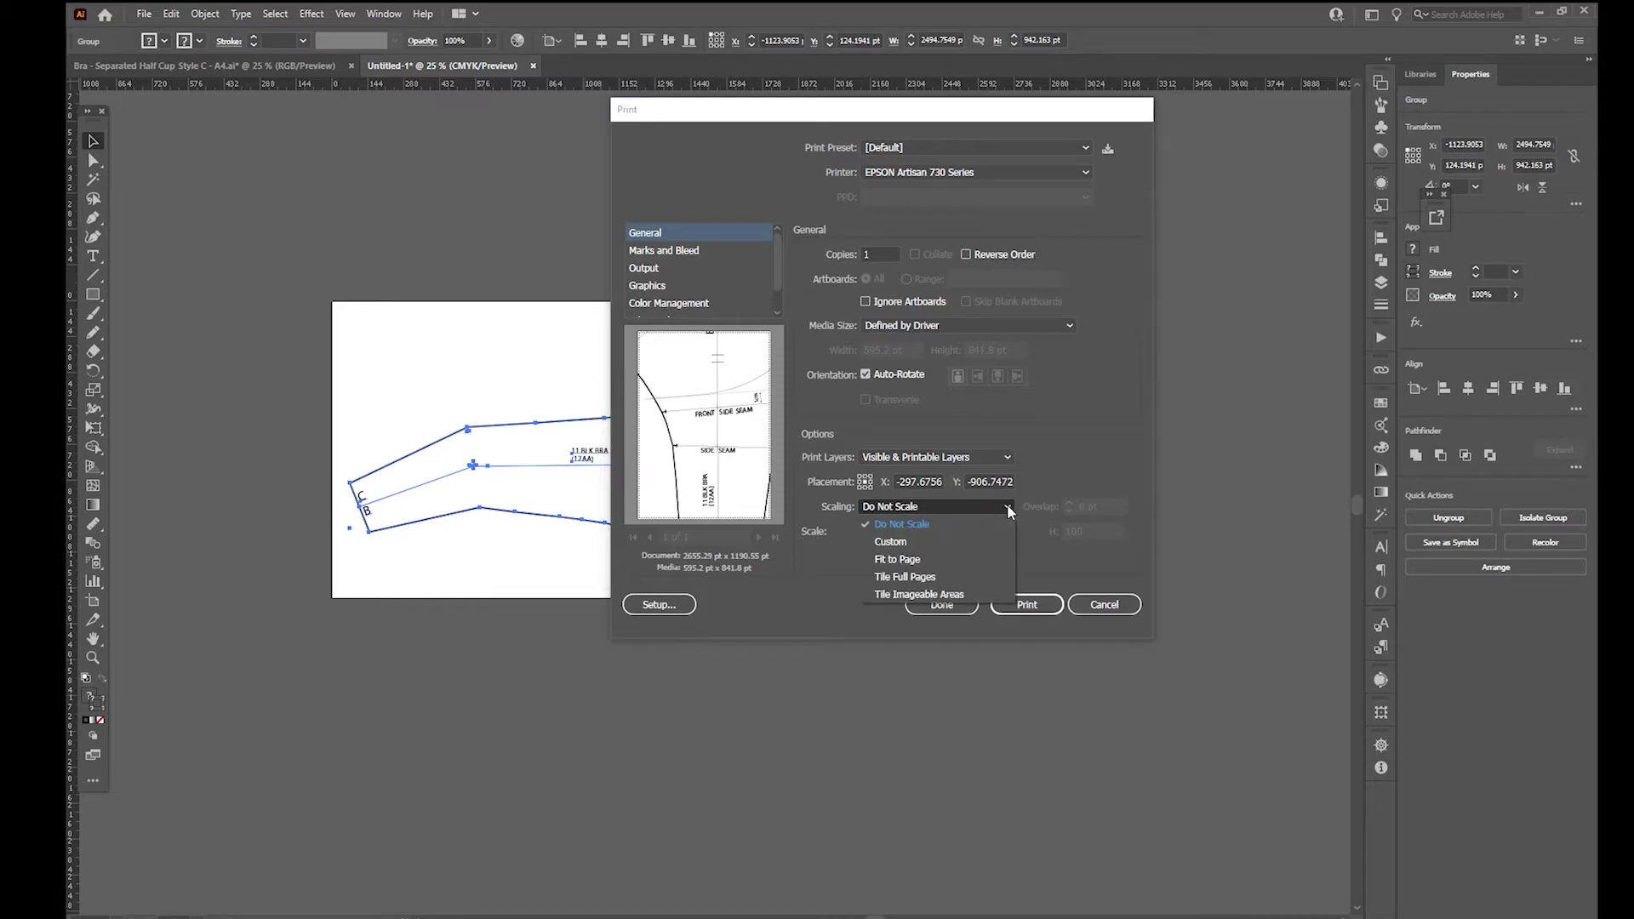
left_click(919, 579)
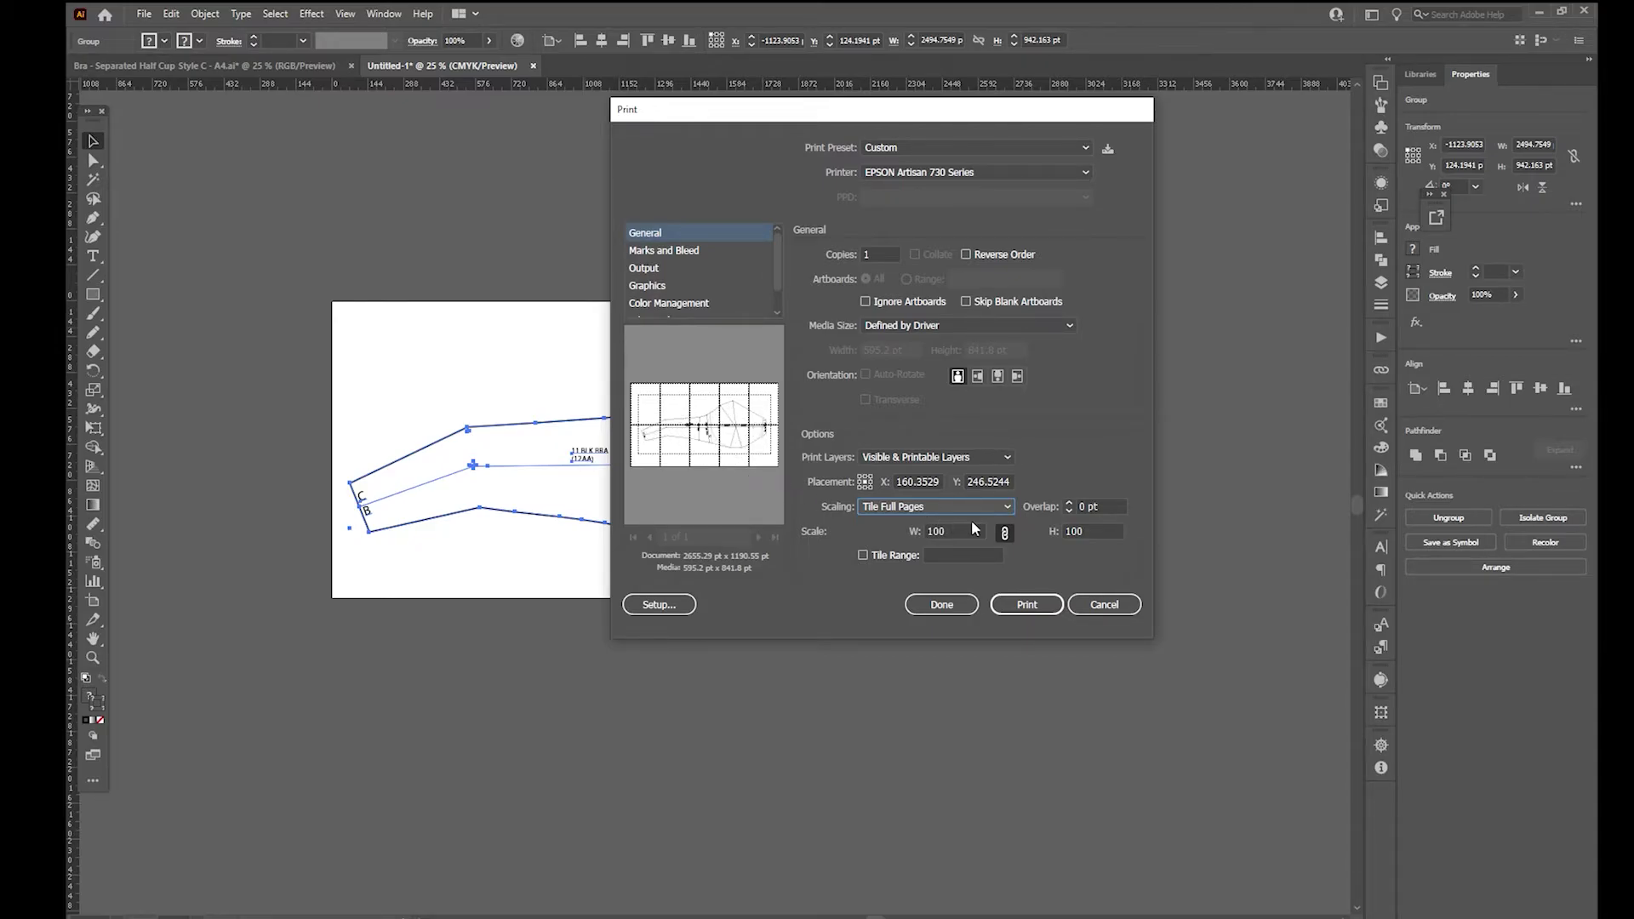
Step: View the system print setup with its printer list and close it without changes
left_click(657, 605)
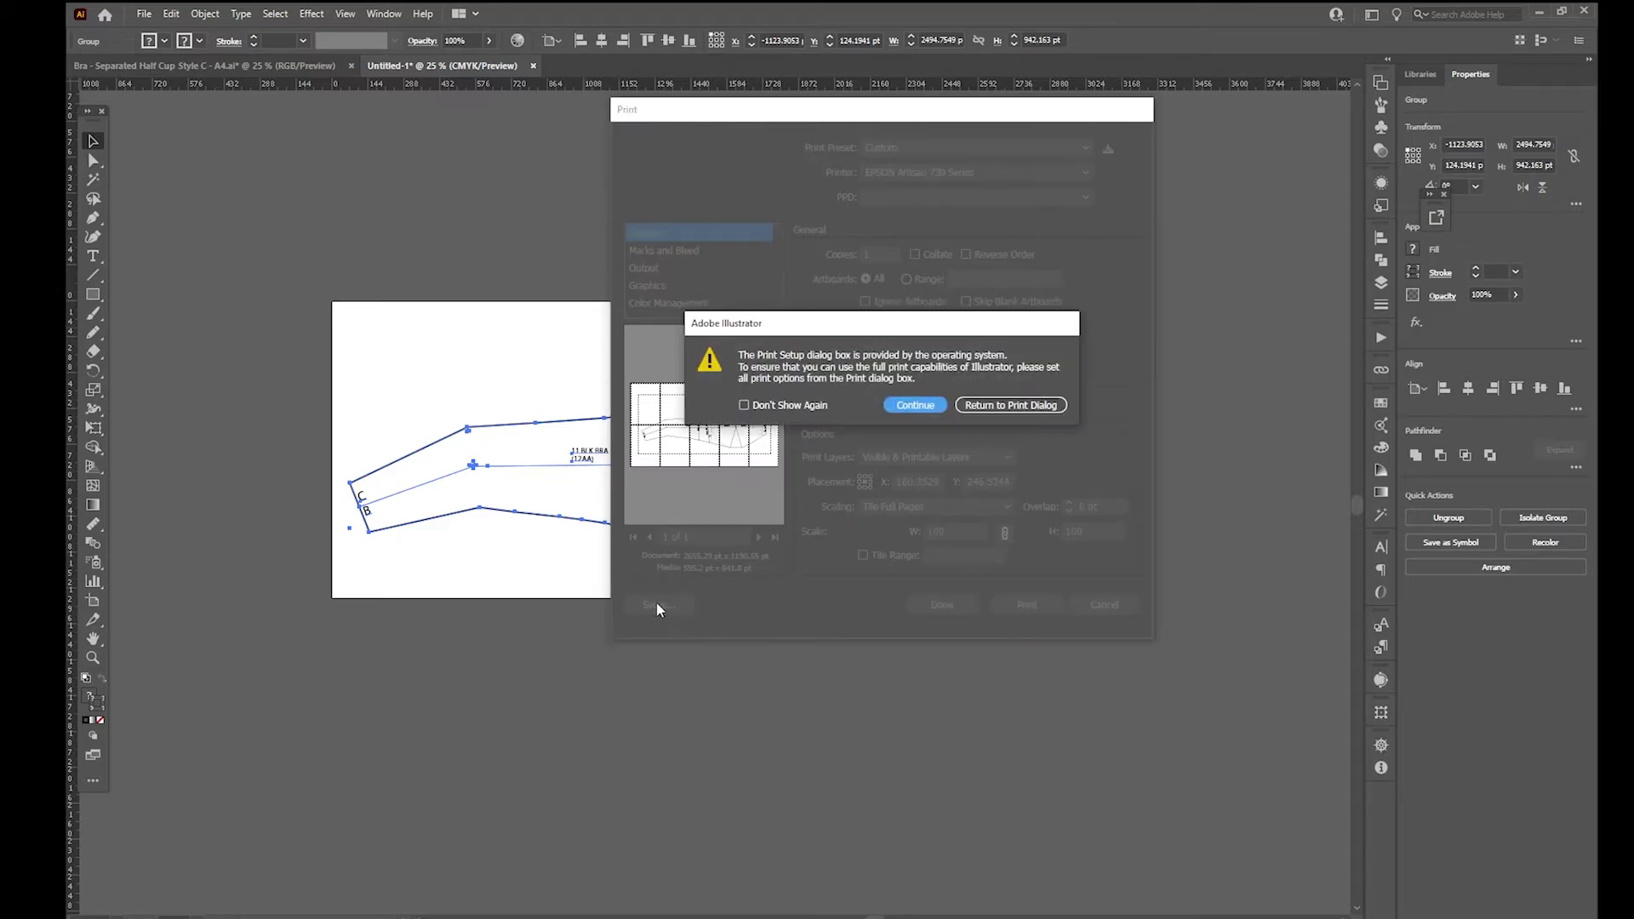
left_click(914, 406)
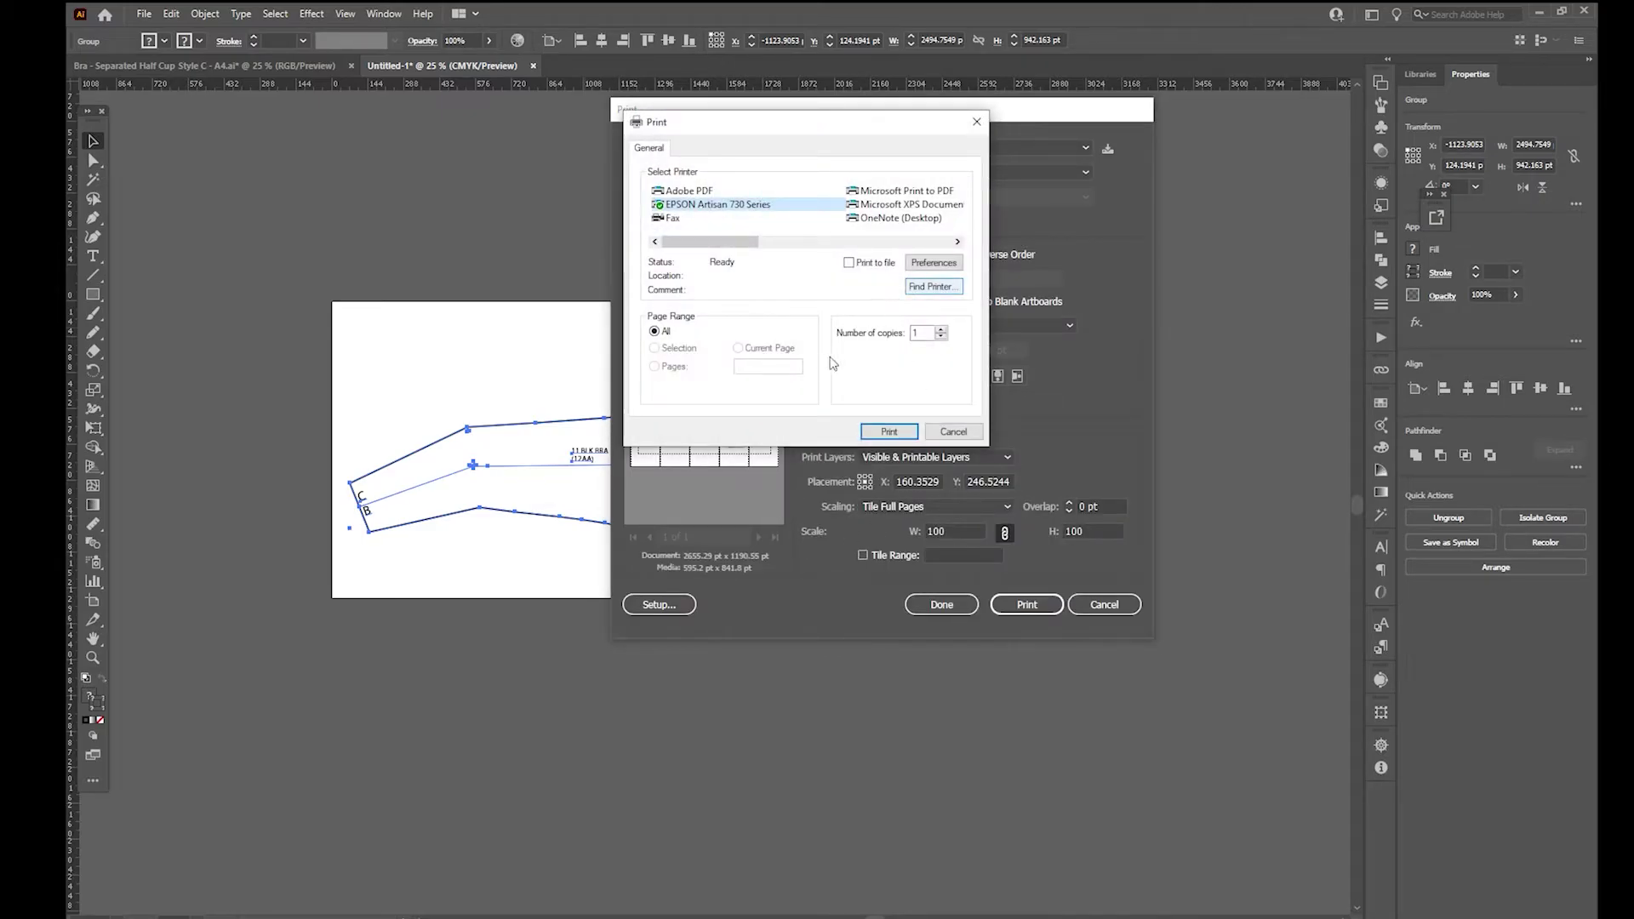
left_click(976, 122)
Step: Shift the tiled artwork's print placement to X 208 pt, Y 421 pt, cancel the print, and deselect the pattern
left_click_drag(754, 440, 753, 459)
mouse_move(755, 460)
left_mouse_down()
mouse_move(757, 421)
mouse_move(749, 457)
left_mouse_up()
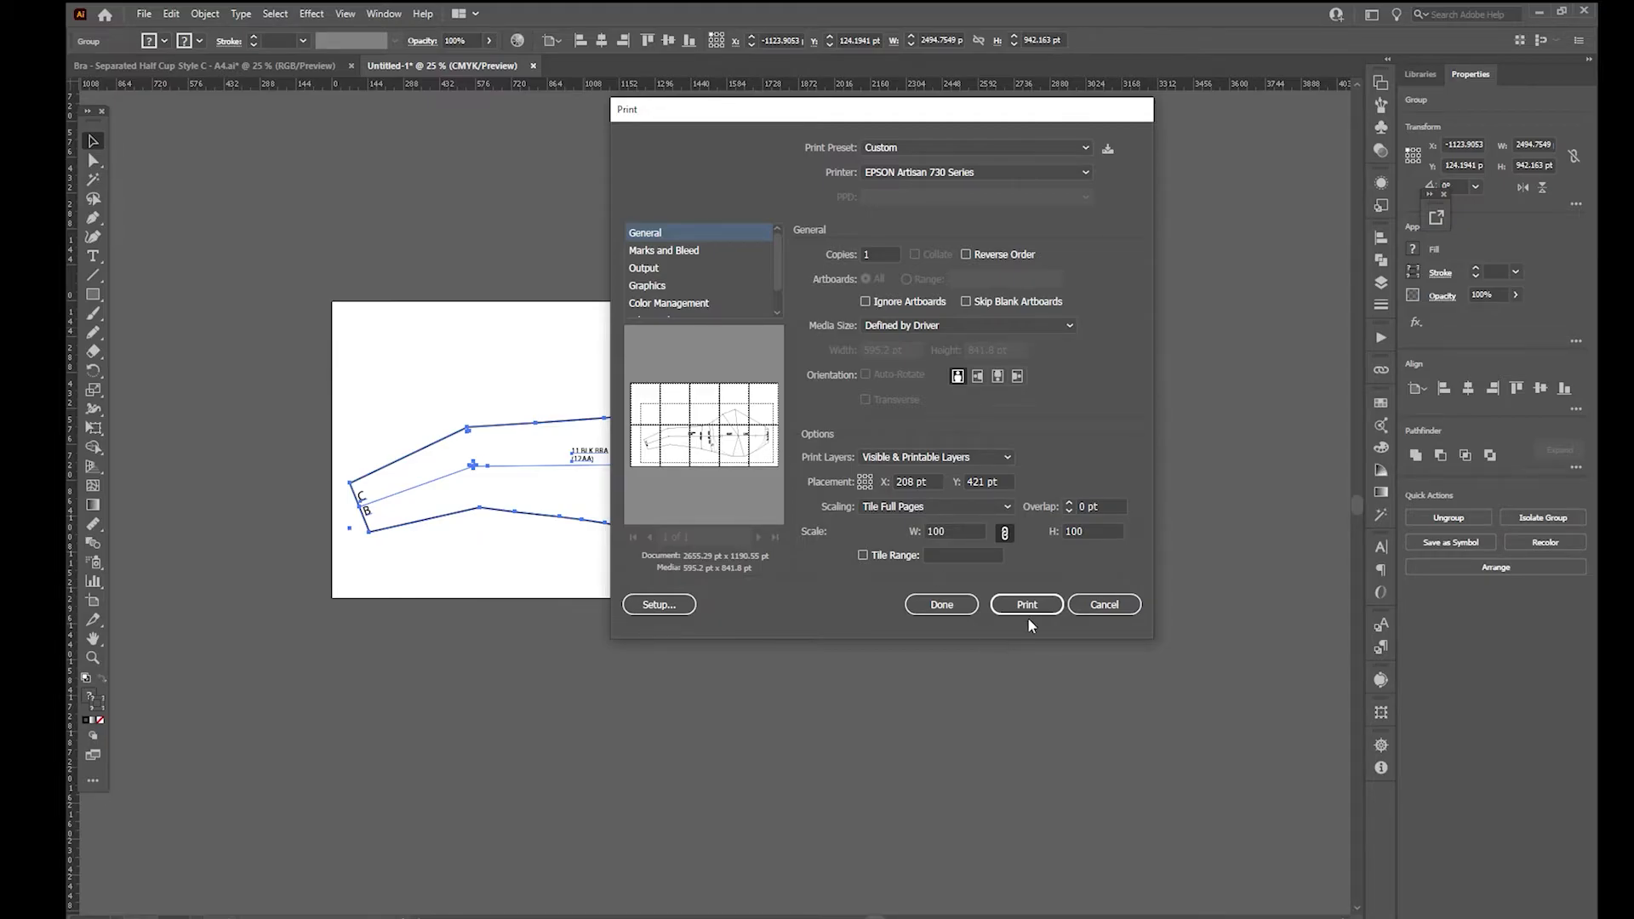
left_click(1114, 605)
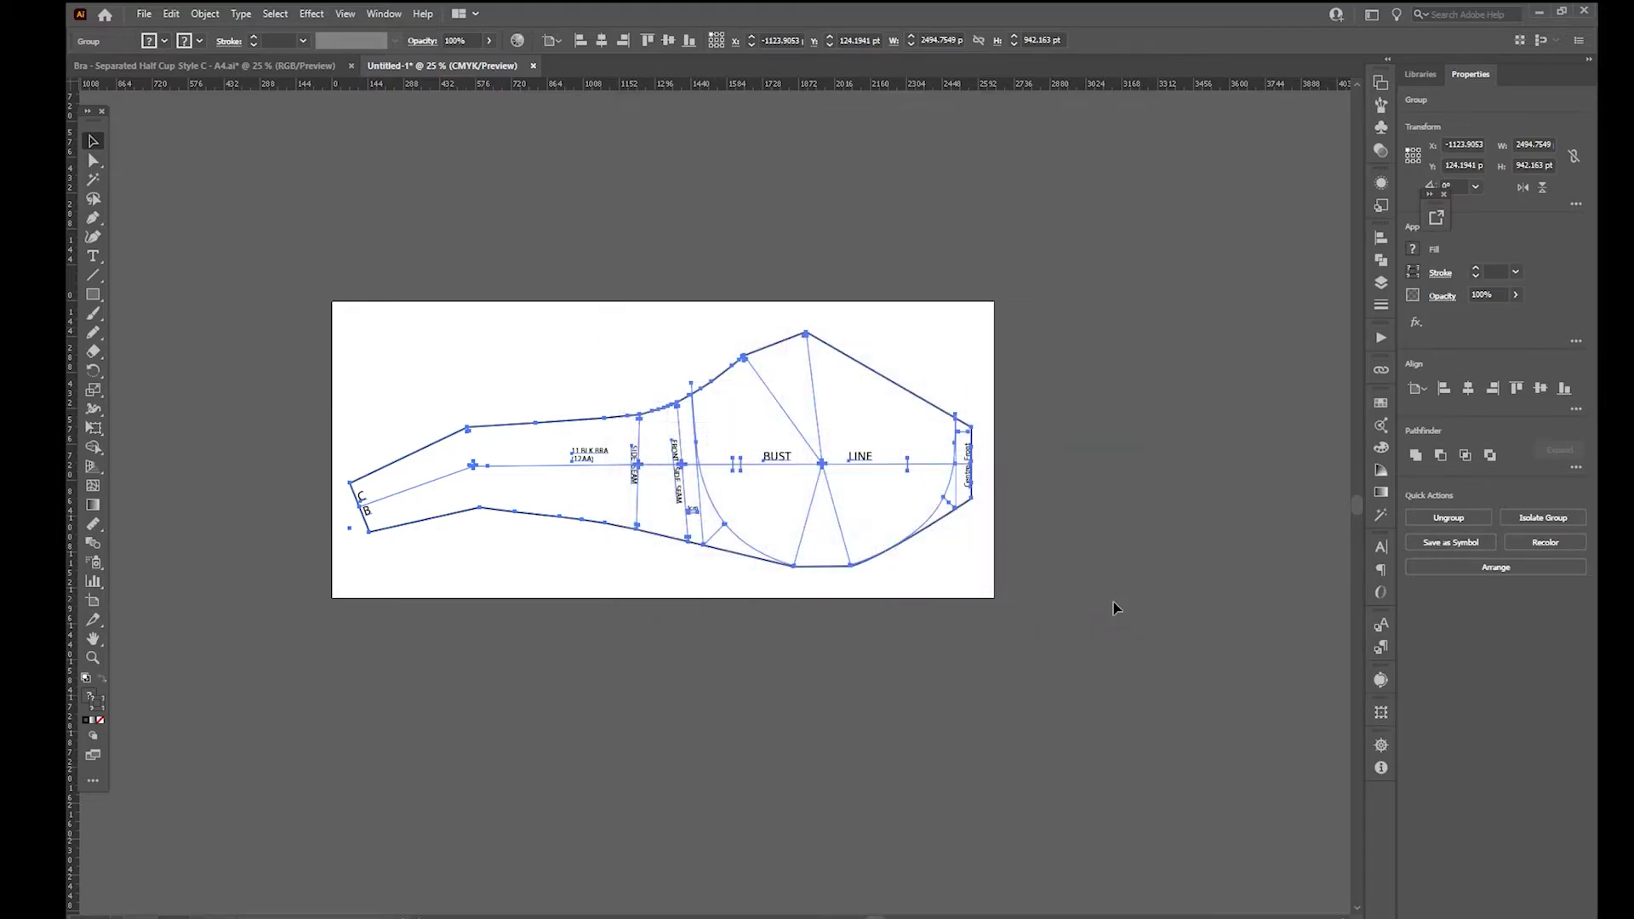
key("a")
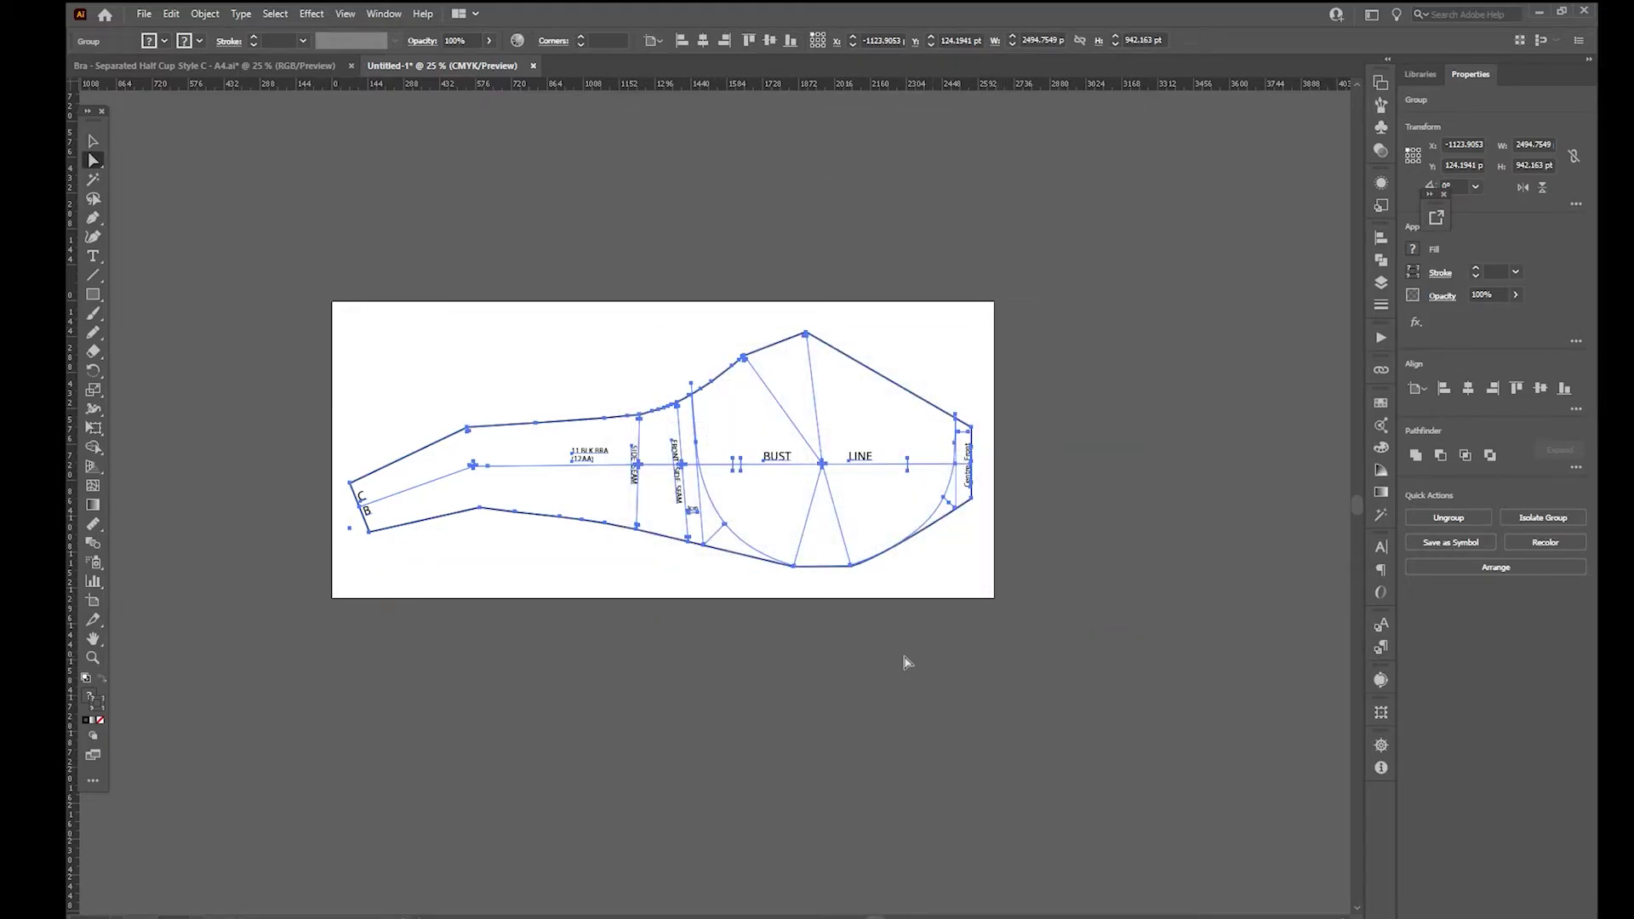
left_click(904, 660)
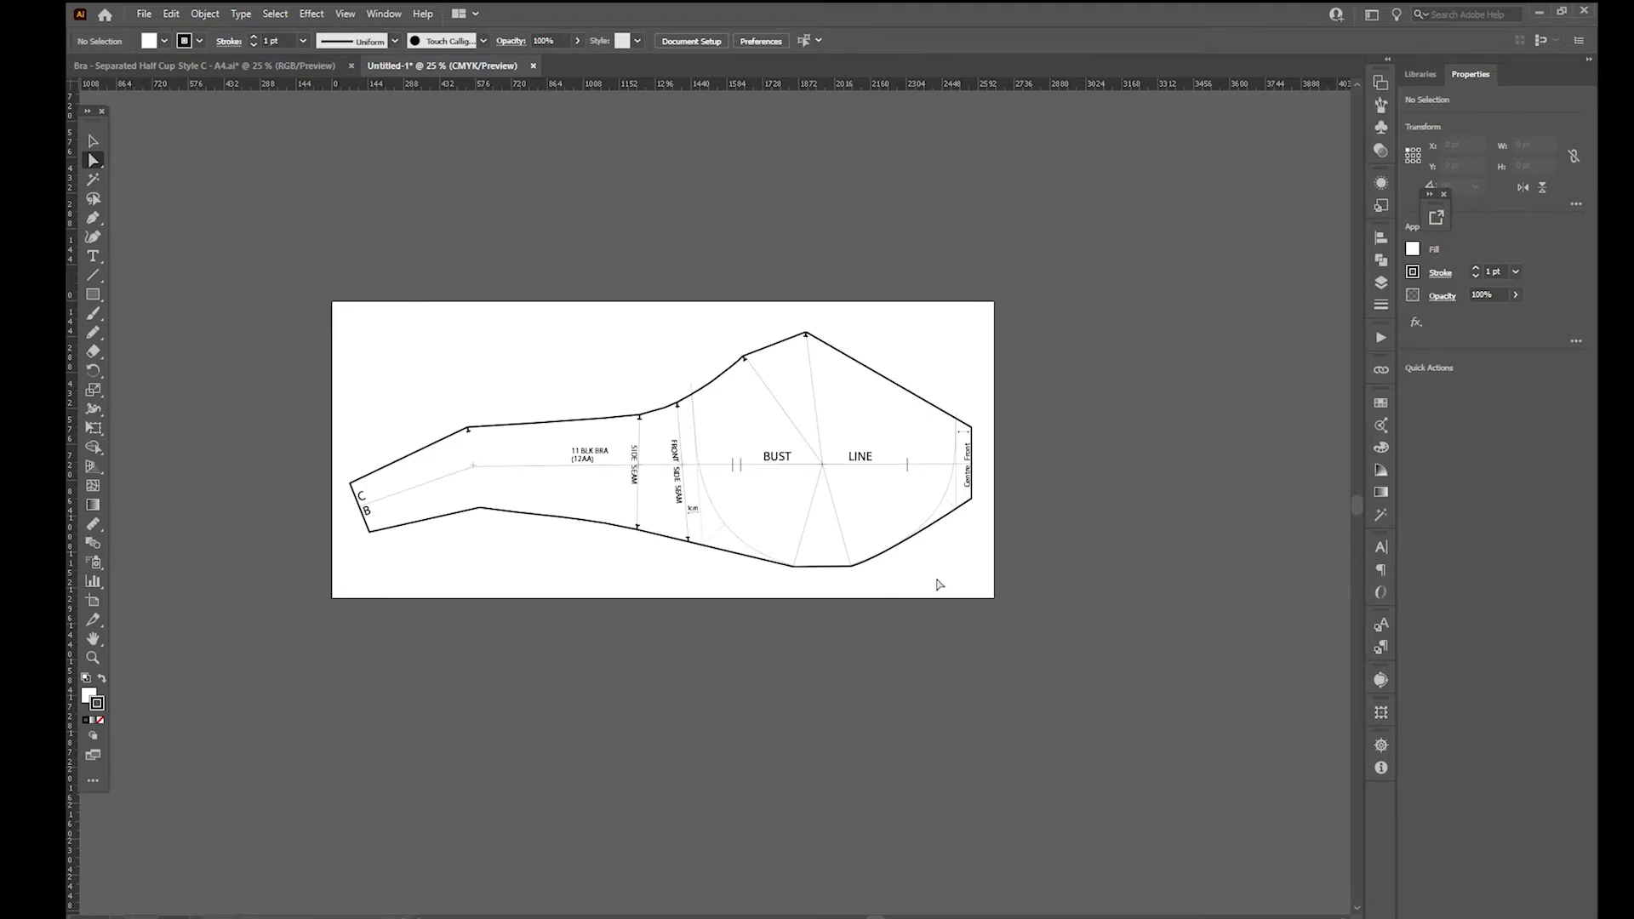
Step: Divide the pattern outline along the two cup curves into back wing, cup and centre front shapes with the Shape Builder
left_click(741, 541)
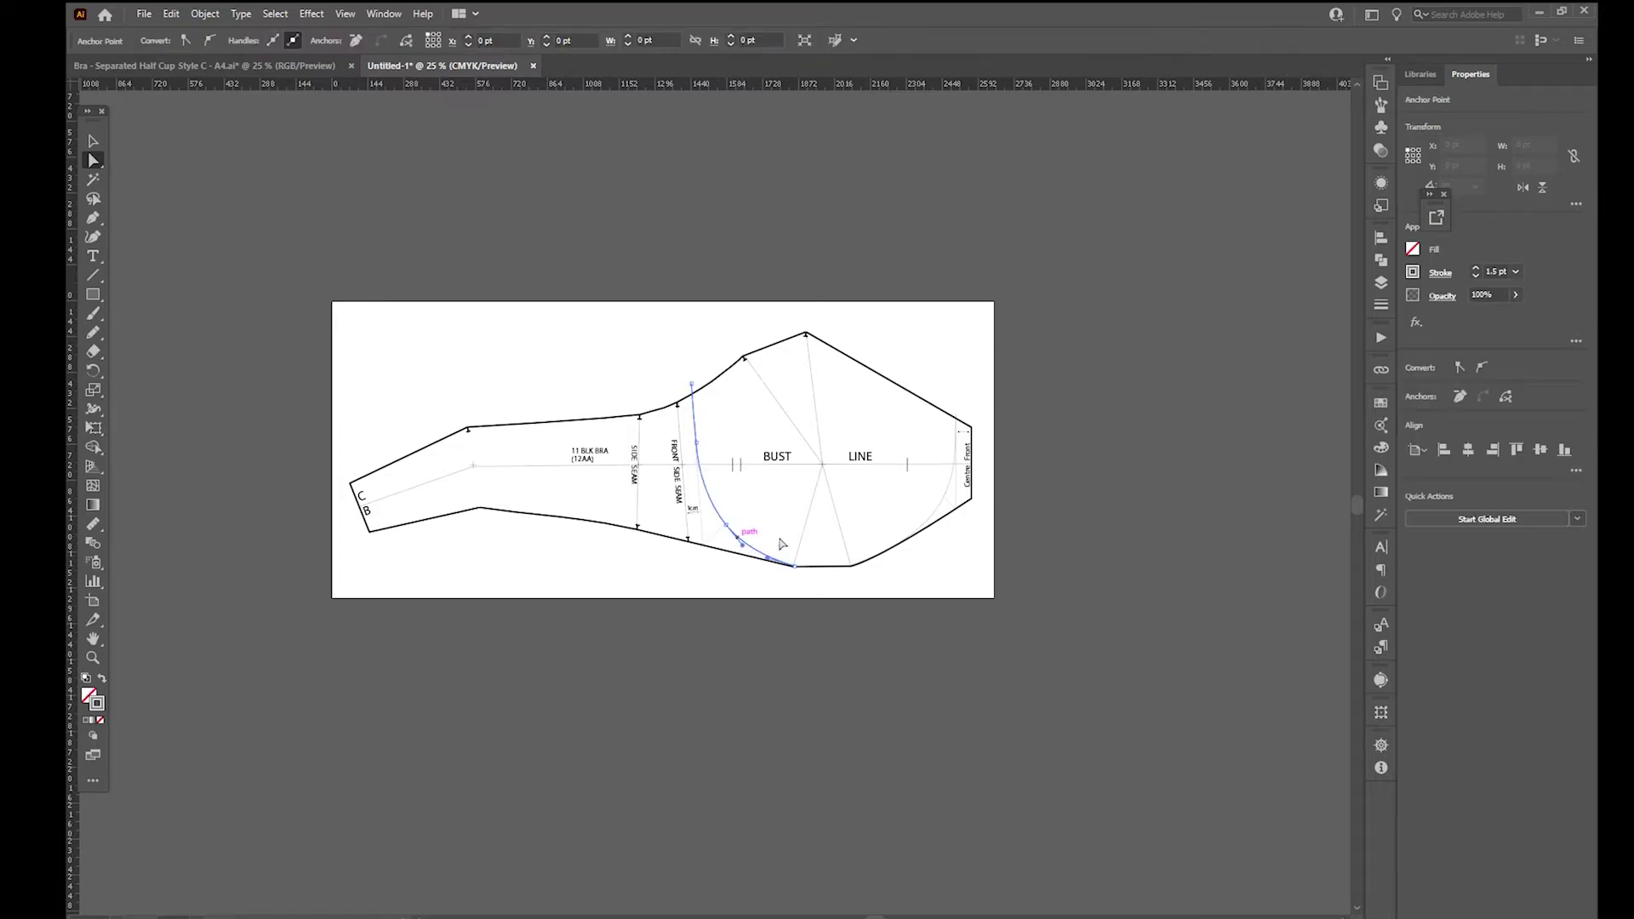
left_click(934, 521)
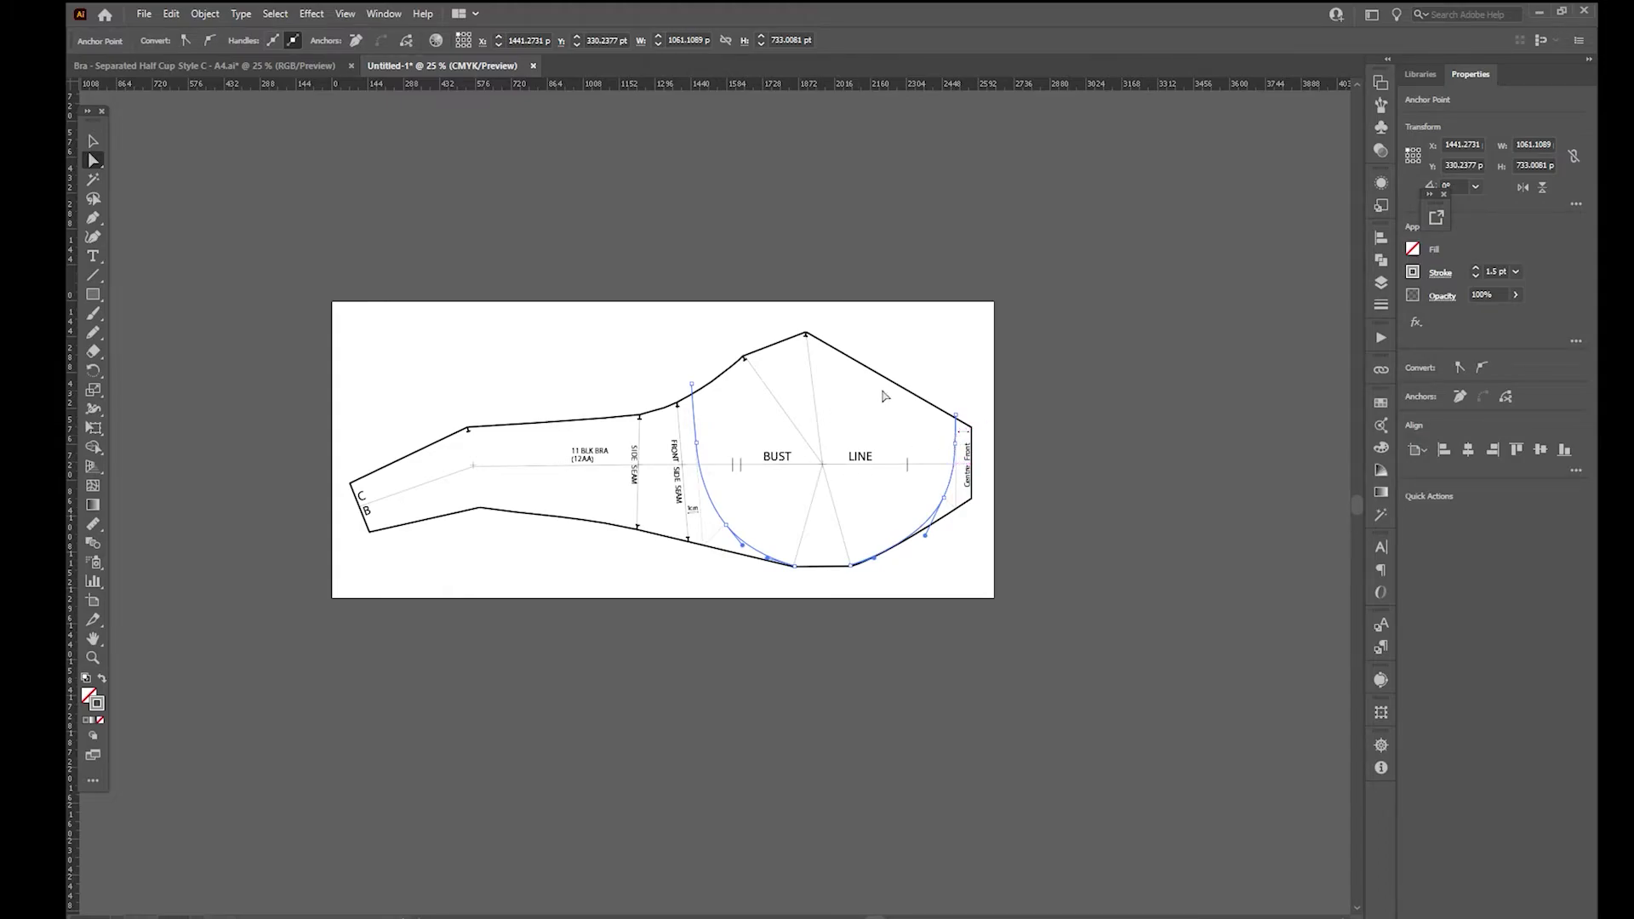
left_click(956, 417)
left_click(691, 385, "shift")
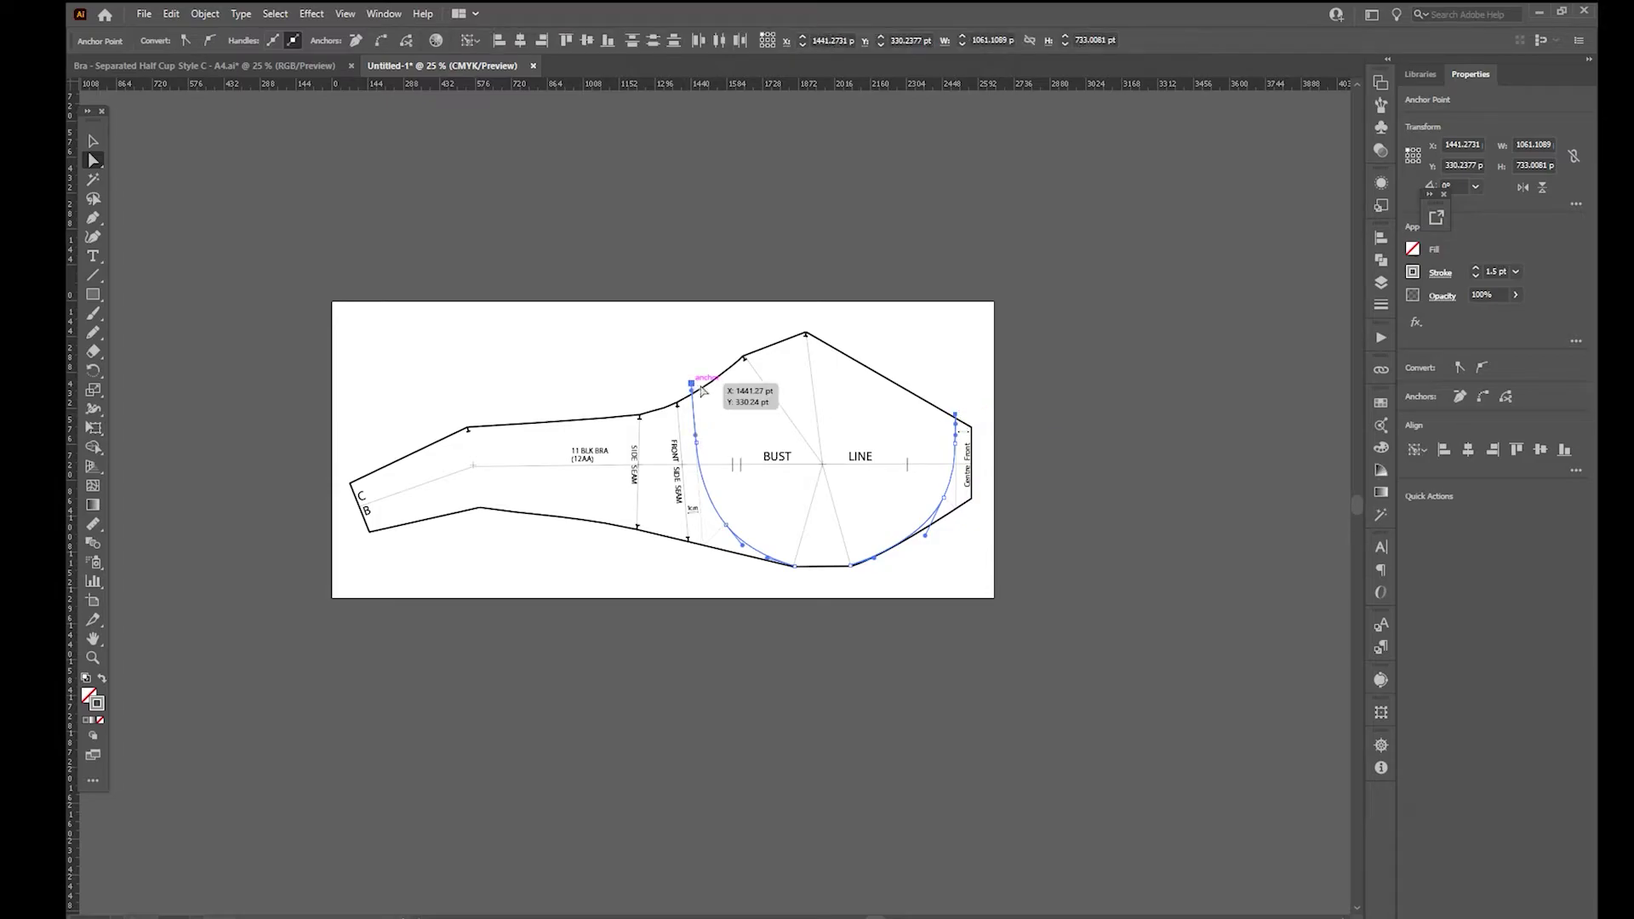
left_click(732, 368)
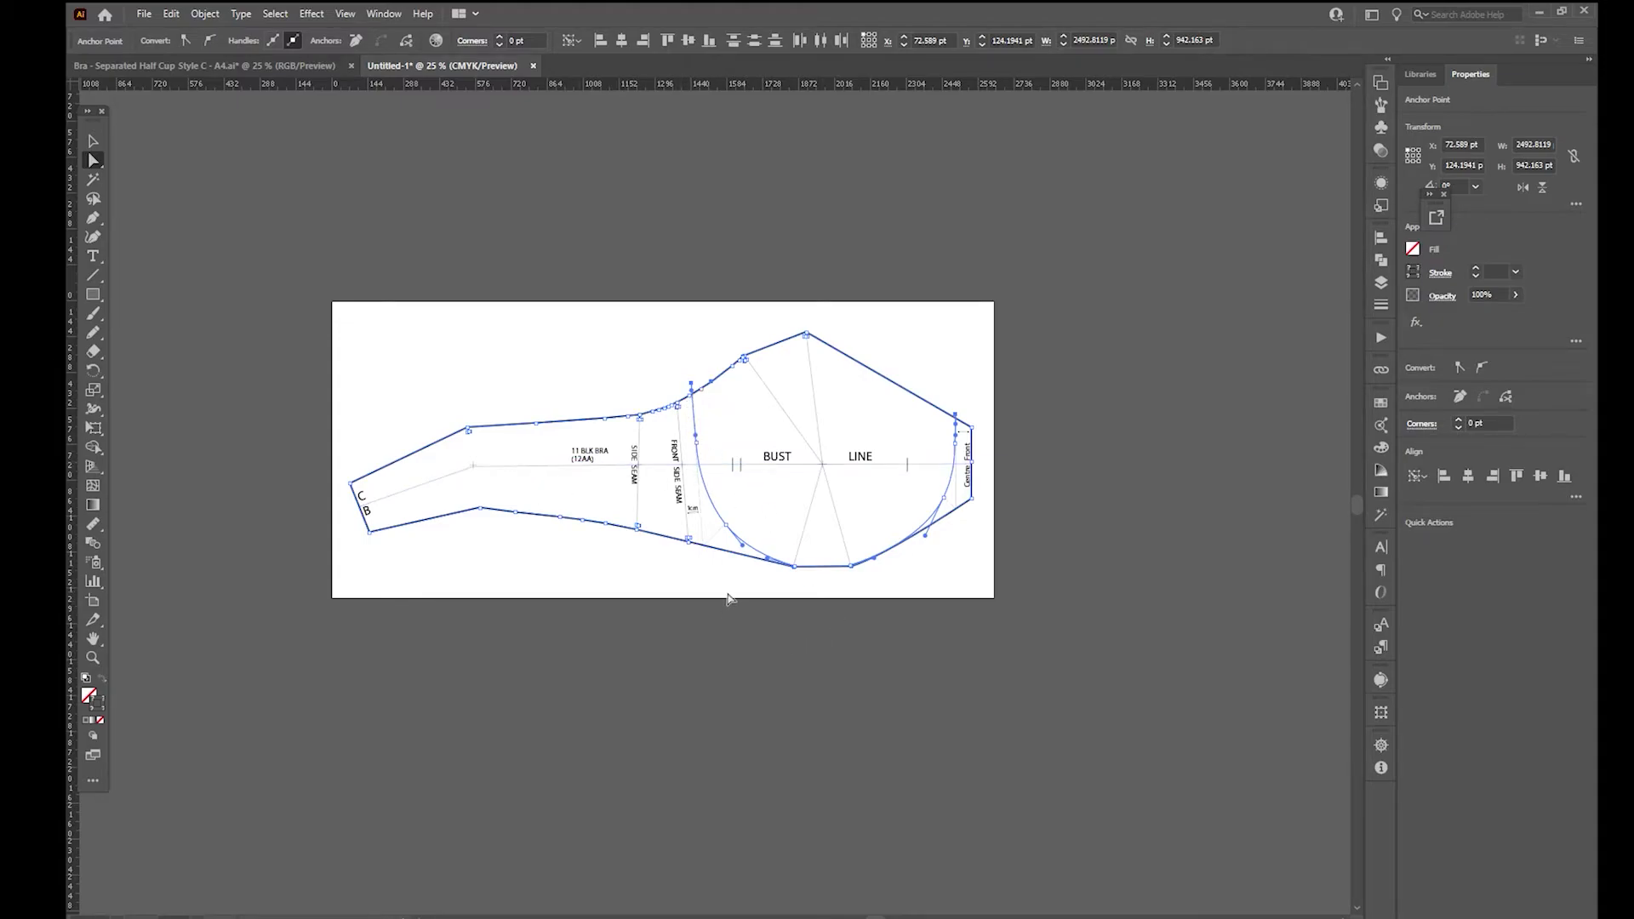
left_click(731, 552)
left_click(733, 545, "shift")
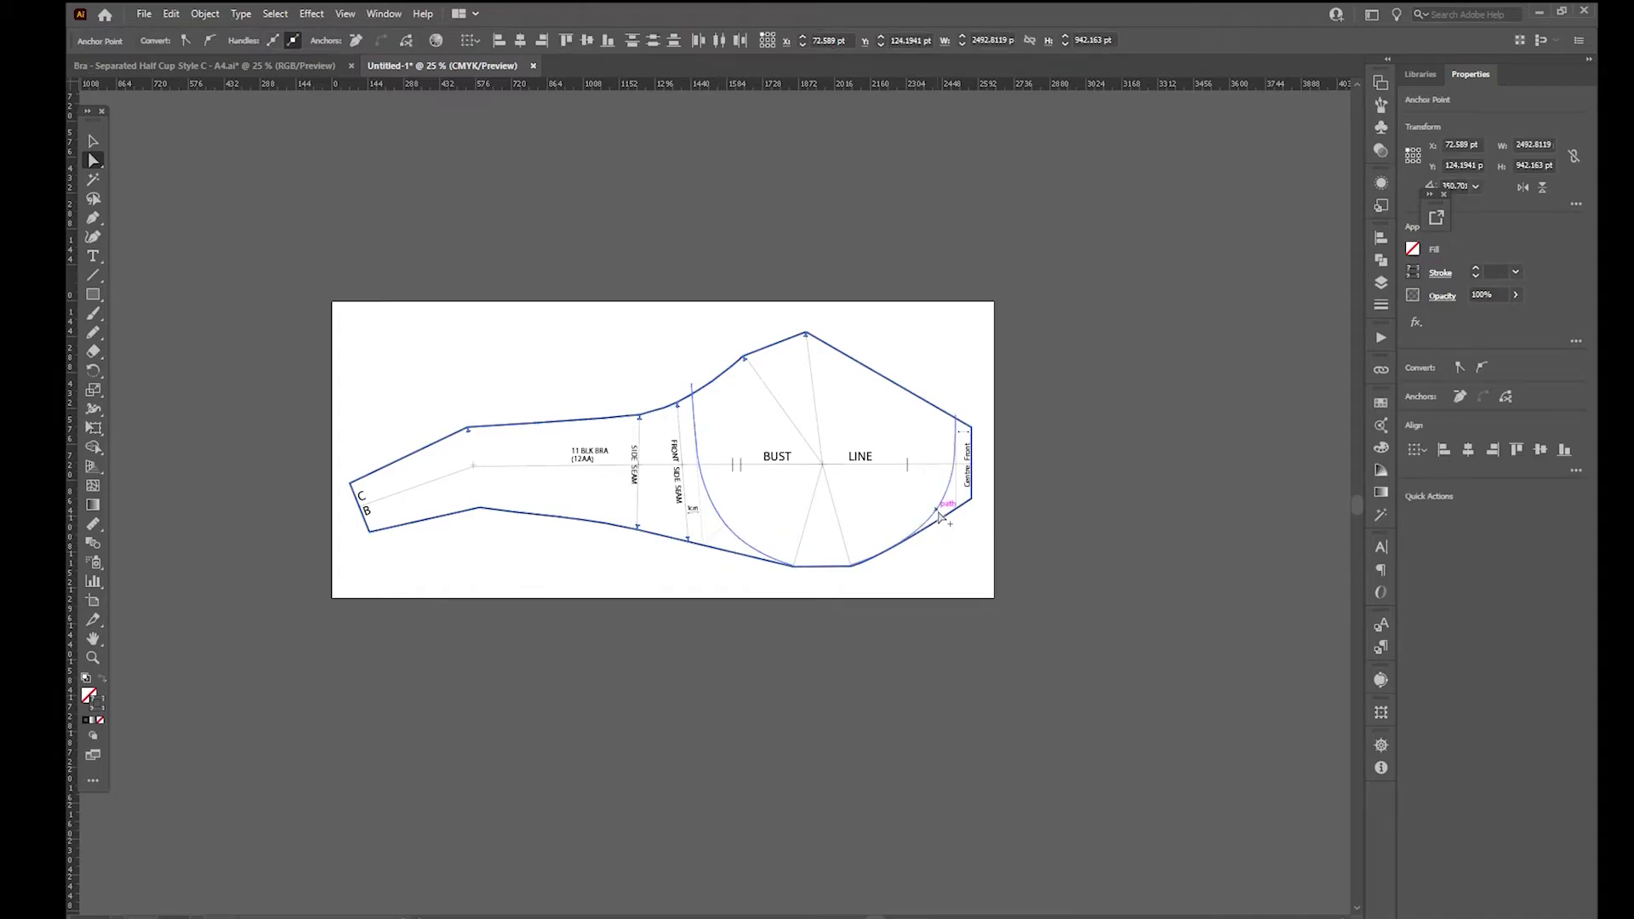
key("ctrl+a")
left_click(93, 451)
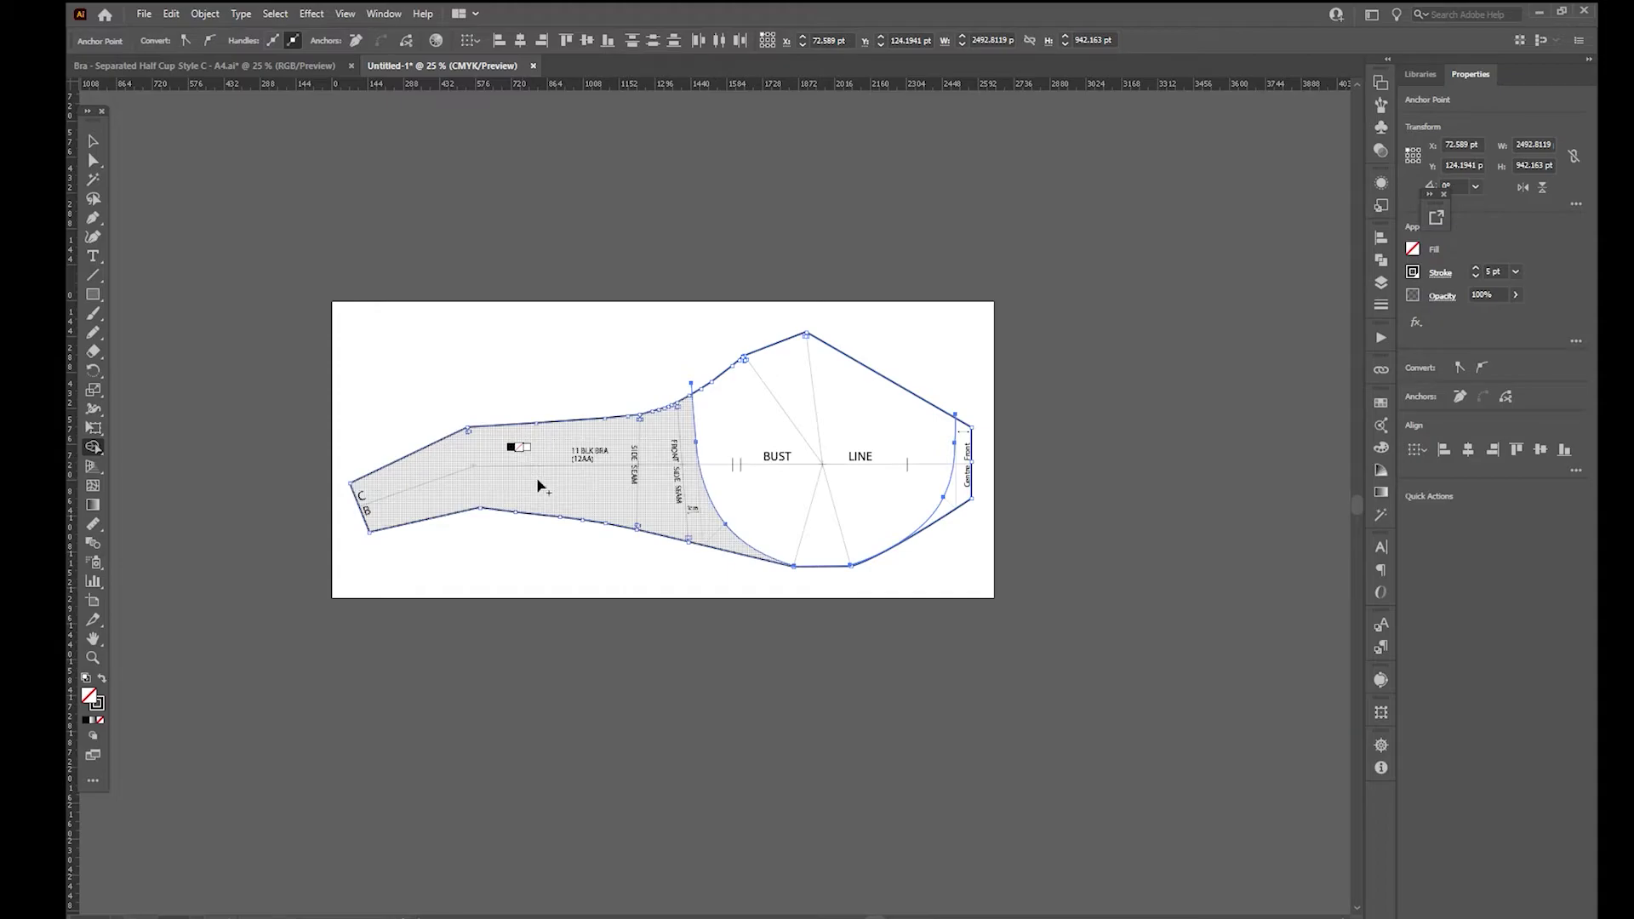
left_click(541, 486)
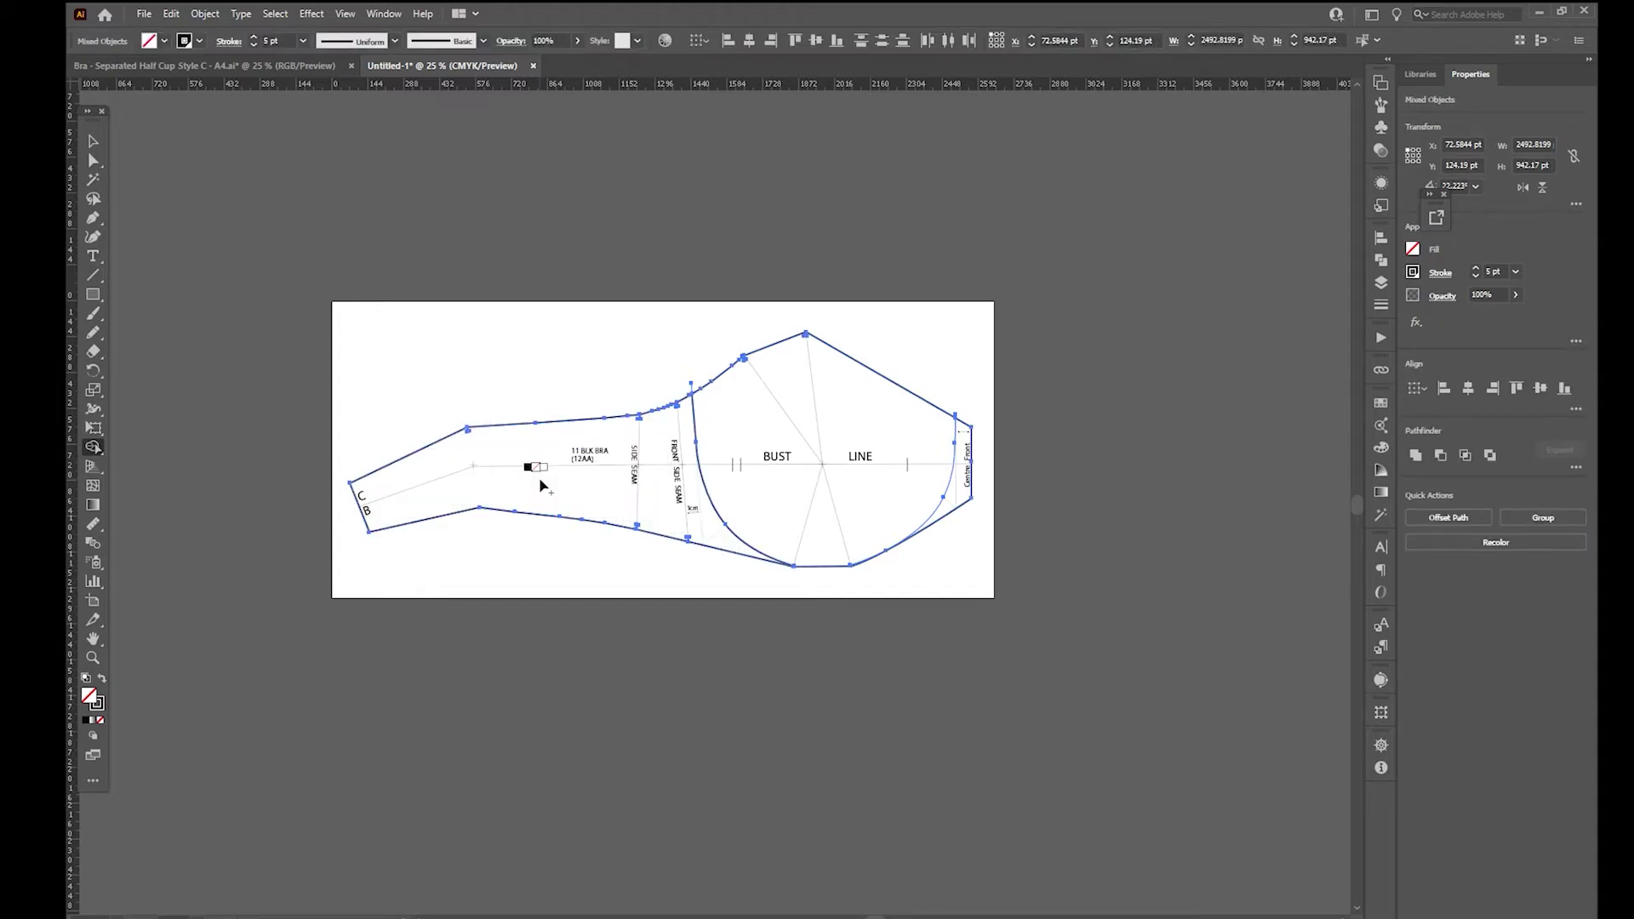
left_click(955, 502)
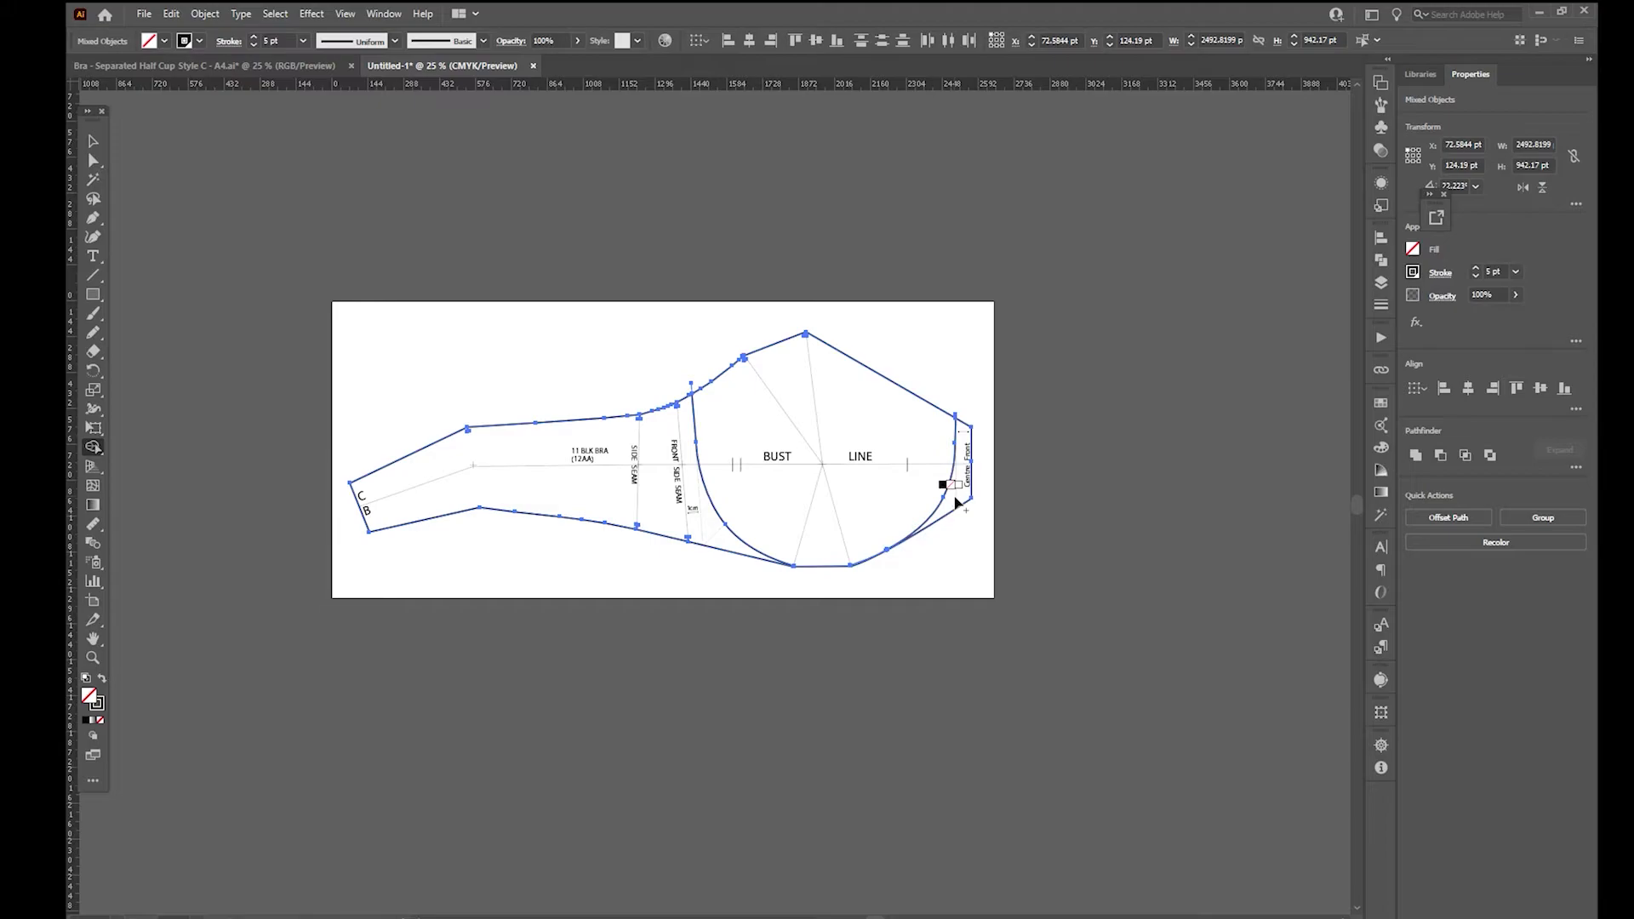
left_click(882, 492)
Step: Confirm the Shape Builder options with gap detection on and a Large gap length, and deselect the pattern
double_click(92, 449)
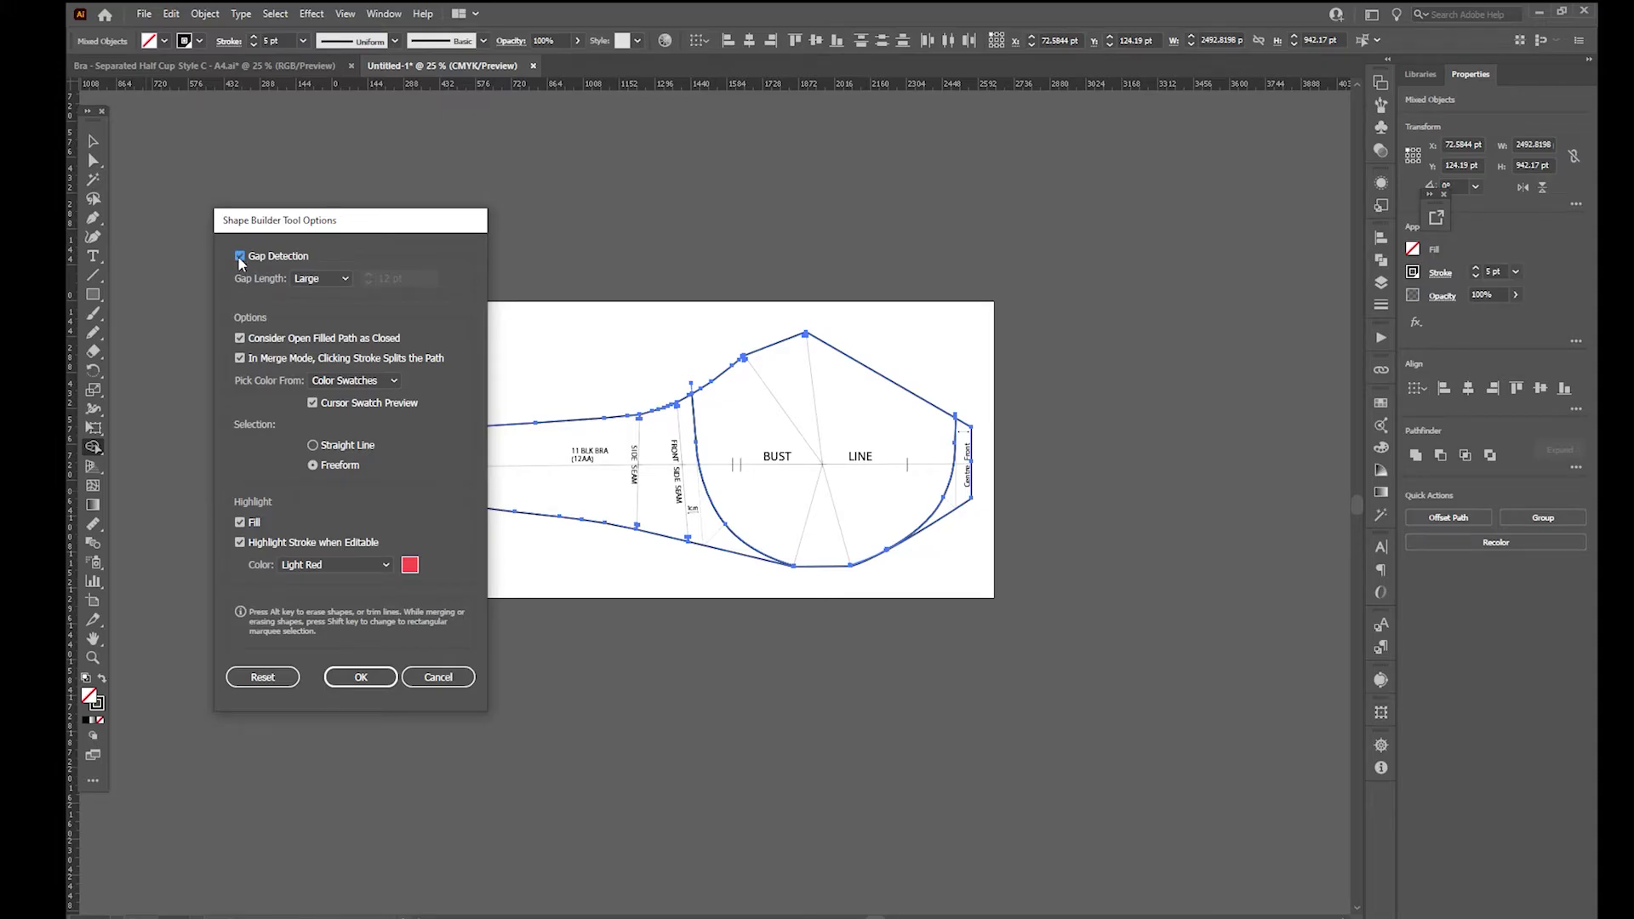
left_click(357, 677)
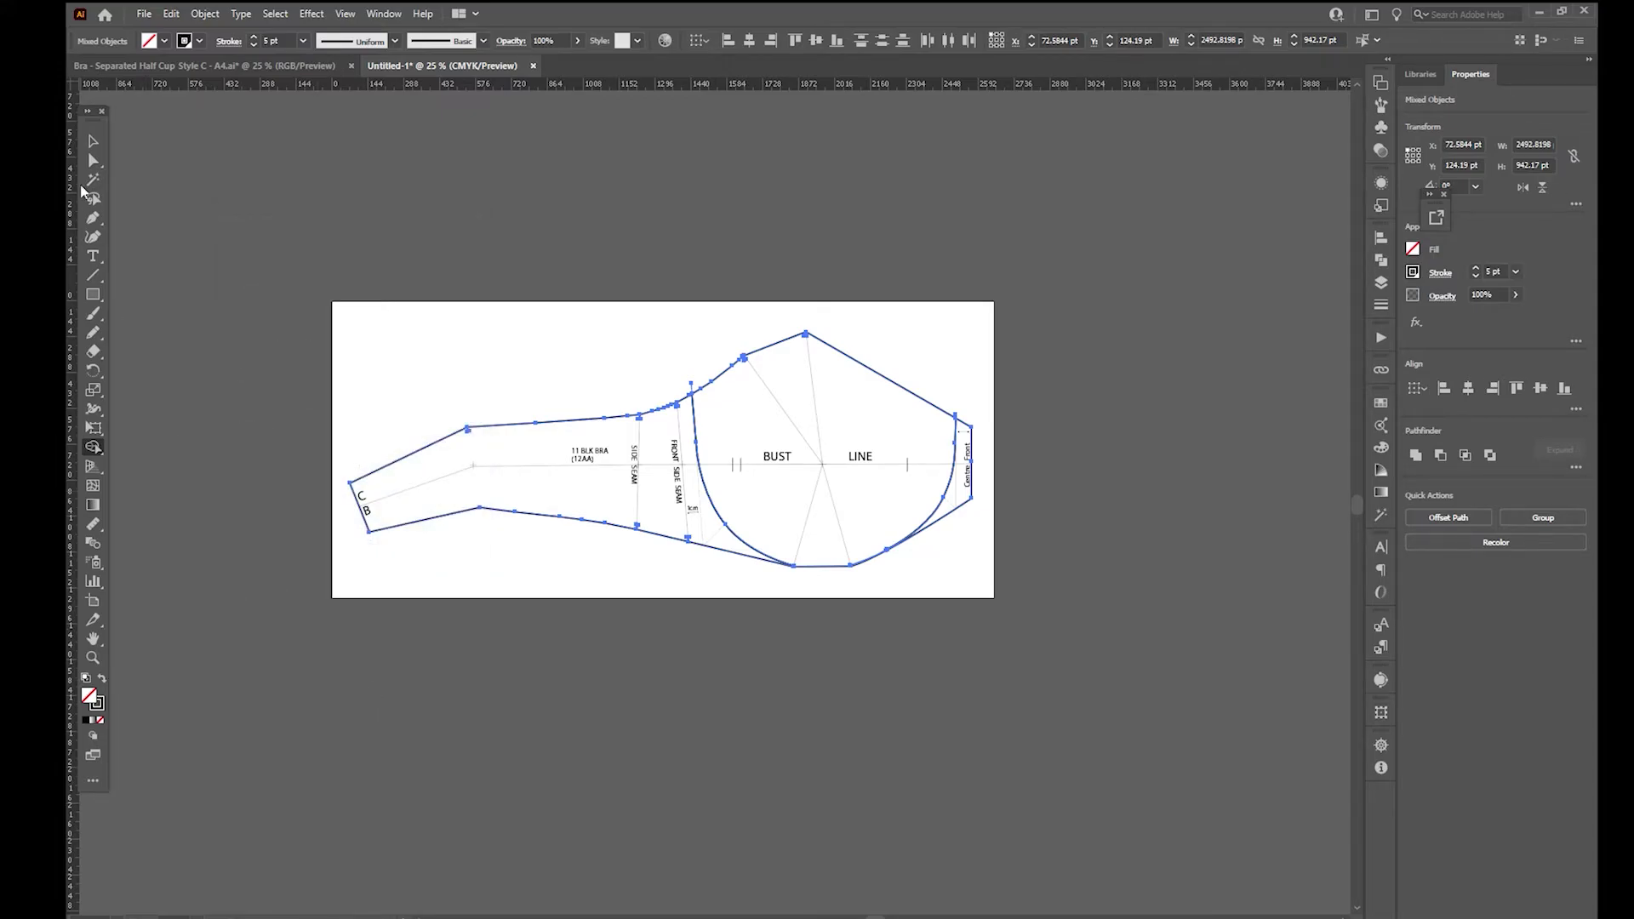
left_click(94, 161)
left_click(541, 491)
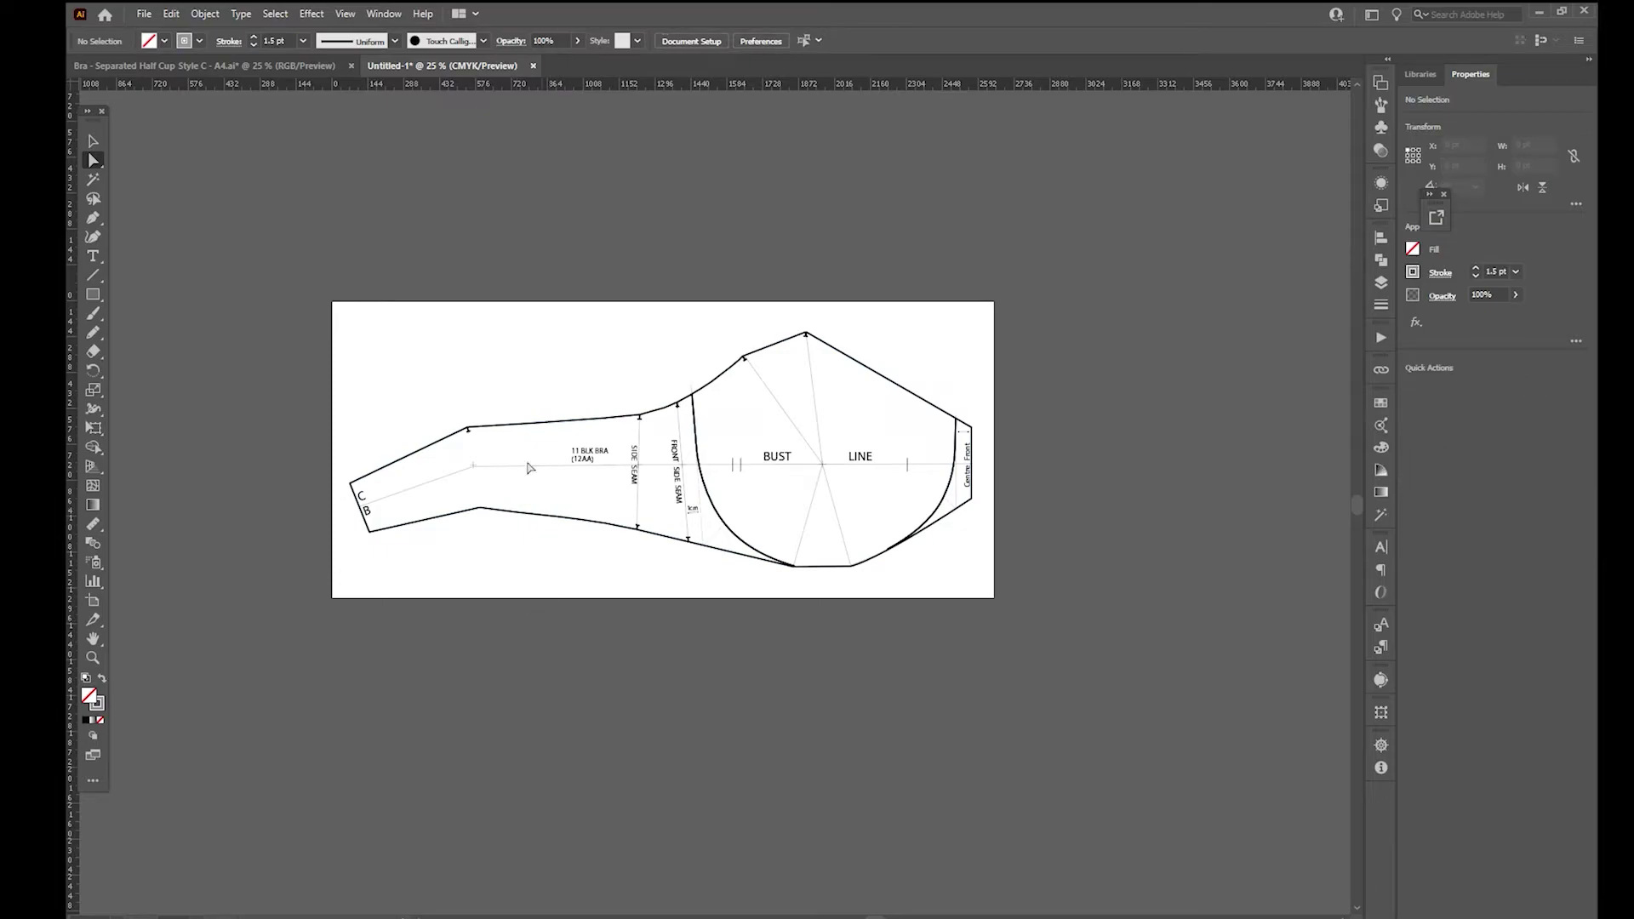
Step: Ungroup the pattern's nested groups so the back wing, cup and centre front can be selected individually
left_click(94, 141)
left_click(611, 421)
right_click(611, 421)
left_click(655, 550)
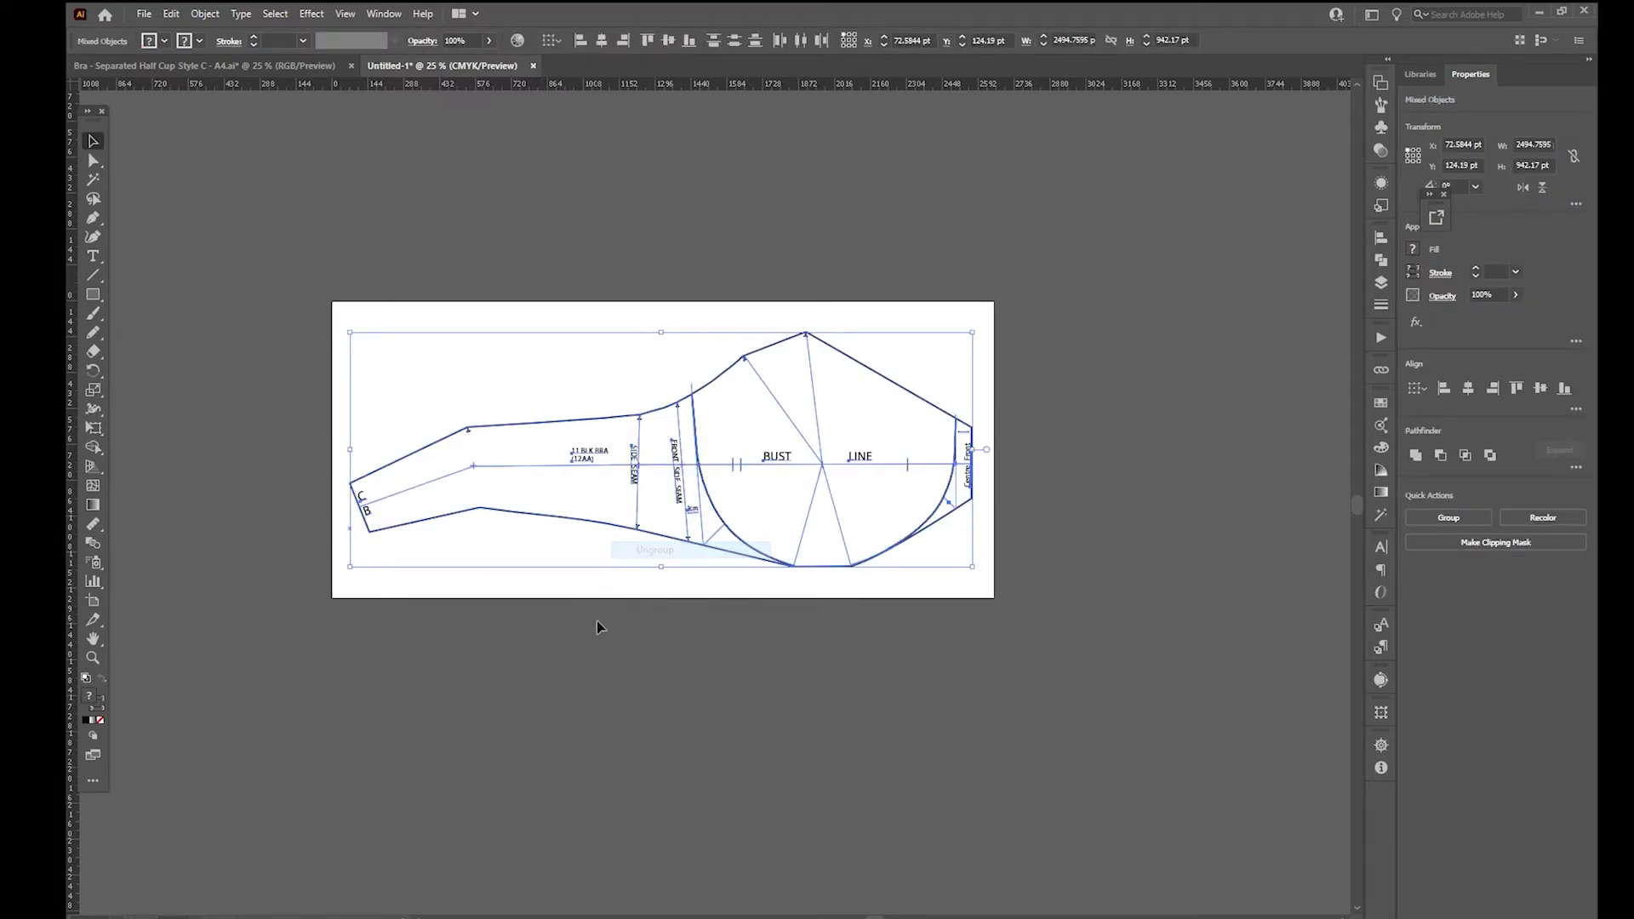
left_click(600, 544)
left_click(600, 526)
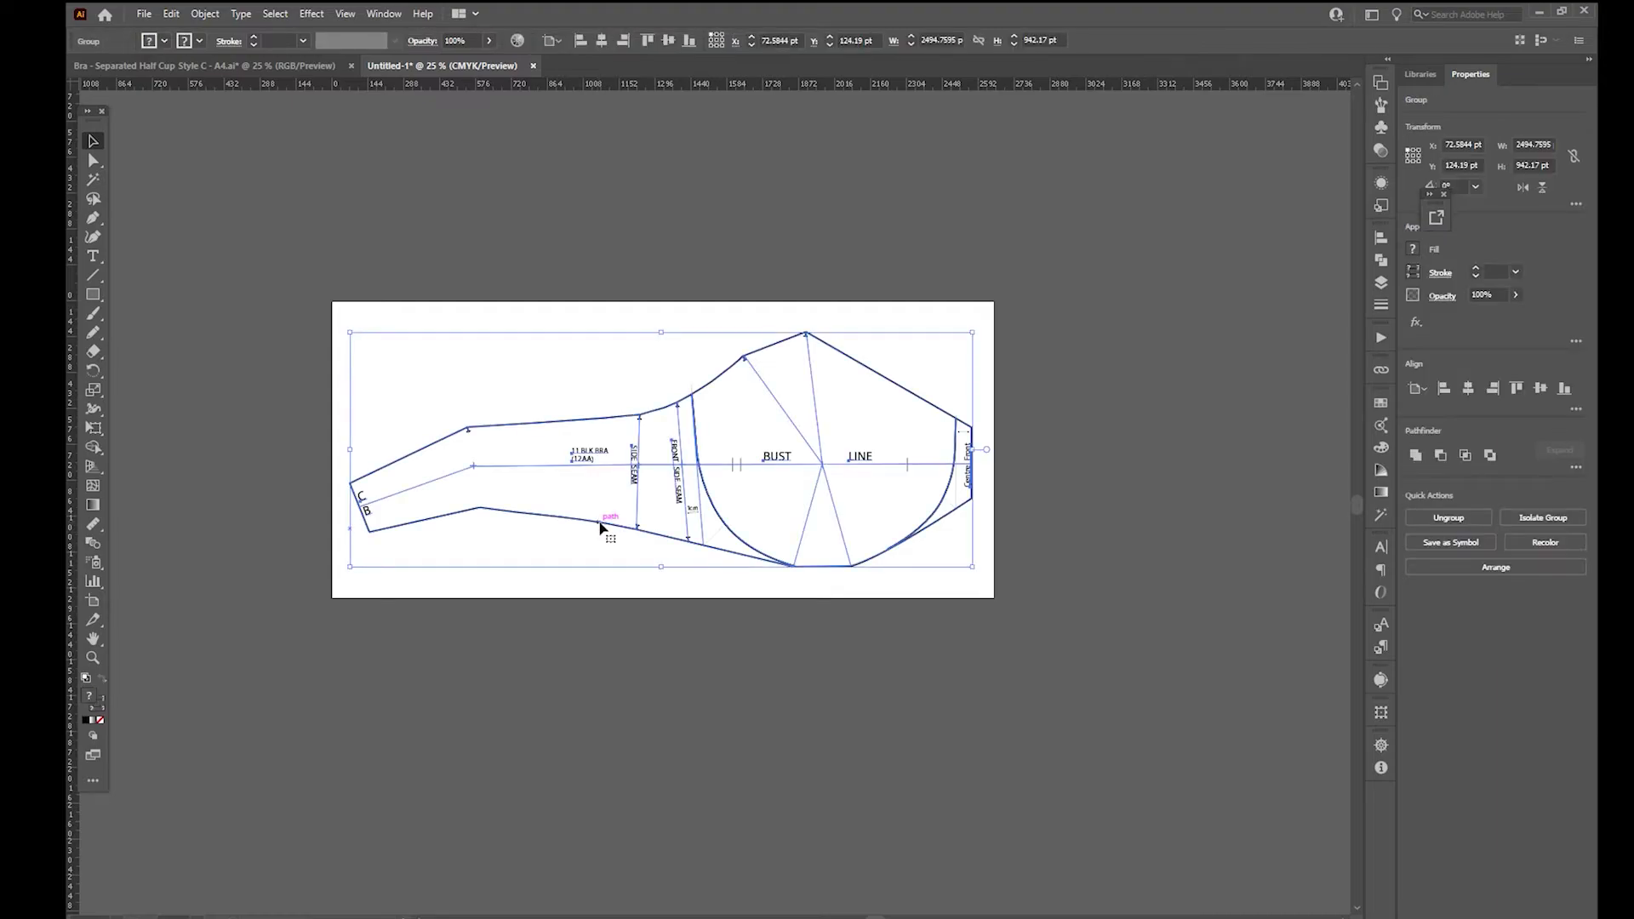
right_click(600, 527)
left_click(656, 646)
left_click(596, 553)
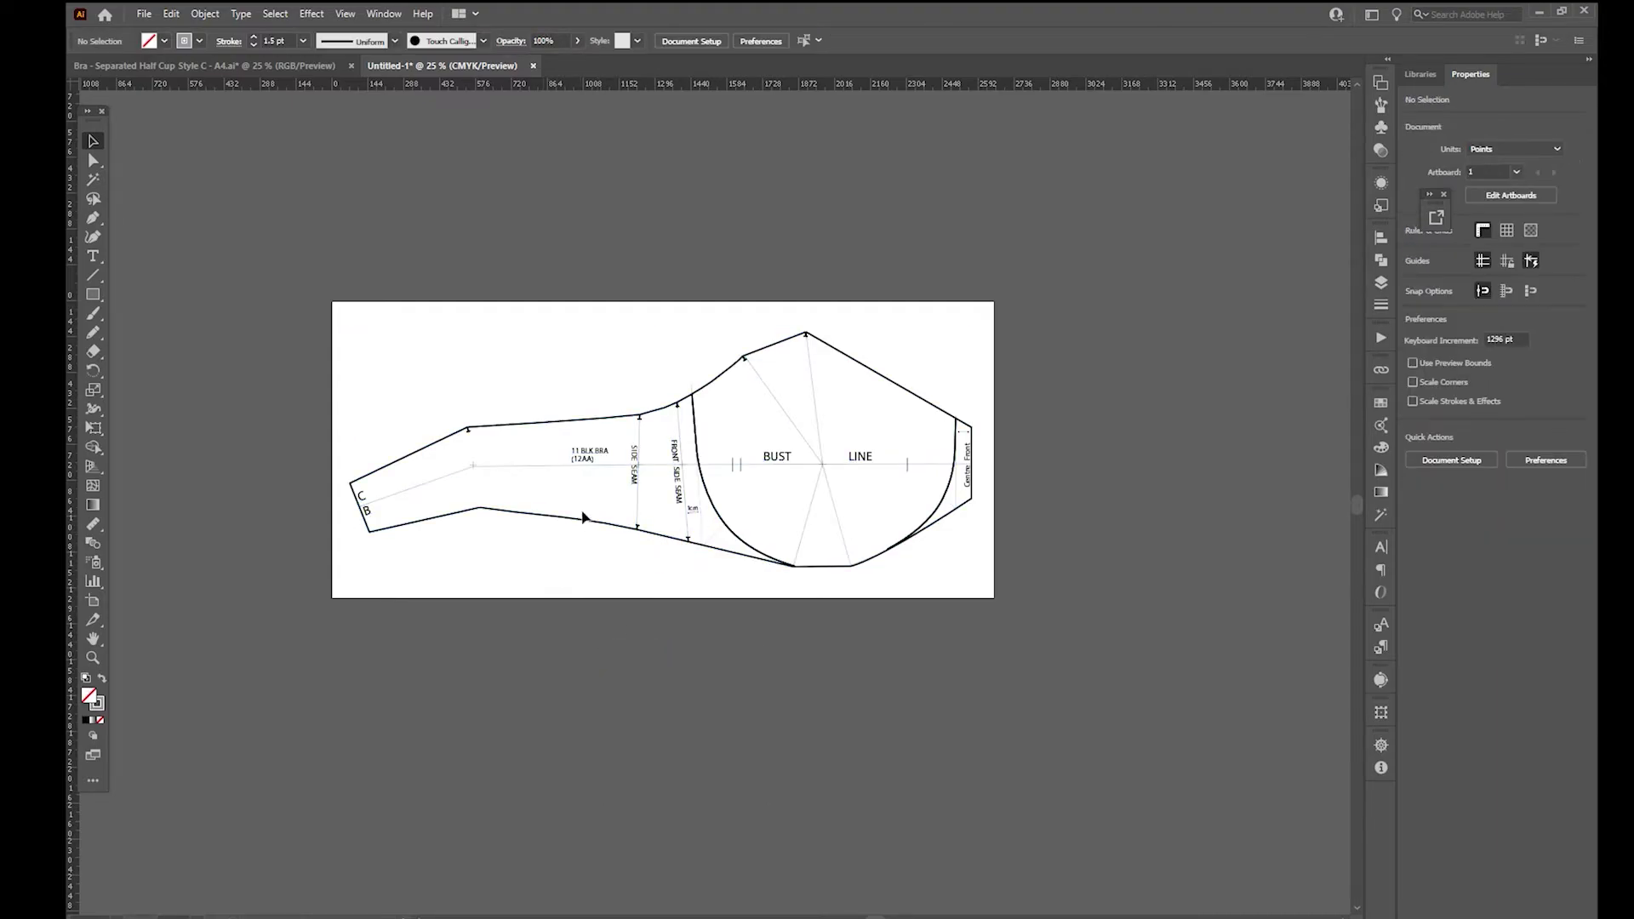
left_click(583, 523)
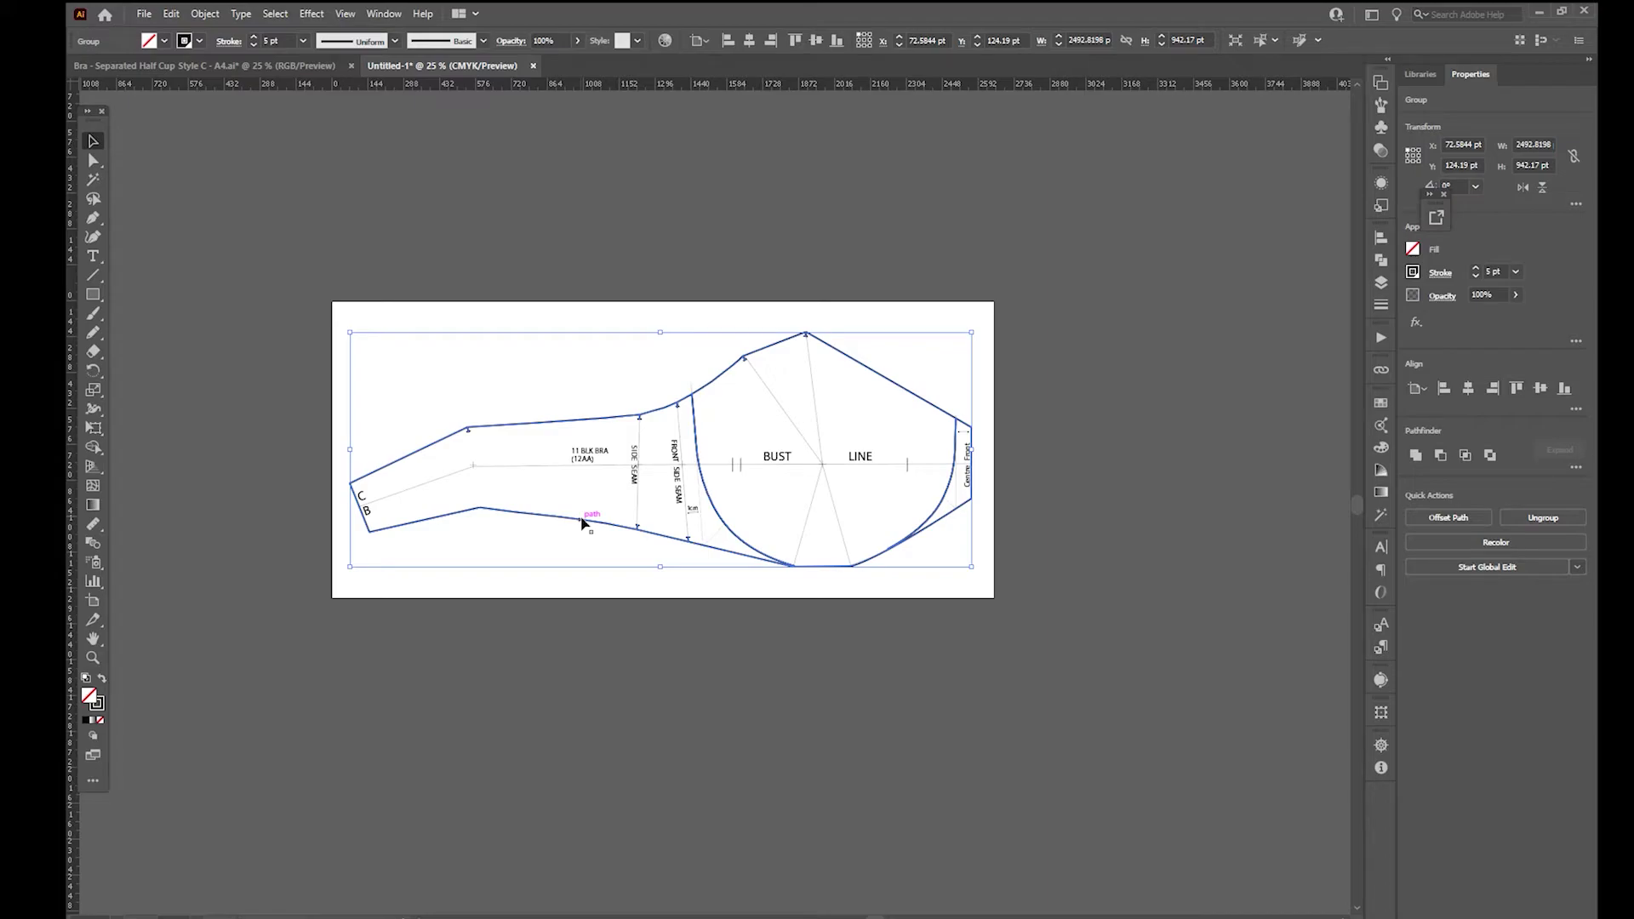
right_click(583, 523)
left_click(638, 646)
Step: Move the back wing and centre front pieces off the artboard to the empty area below it
left_click(596, 535)
left_click_drag(596, 534, 504, 754)
left_click_drag(944, 522, 984, 762)
Step: Split the cup along the bust line into upper and lower cup shapes with the Shape Builder, and deselect
left_click(864, 565)
left_click(915, 538)
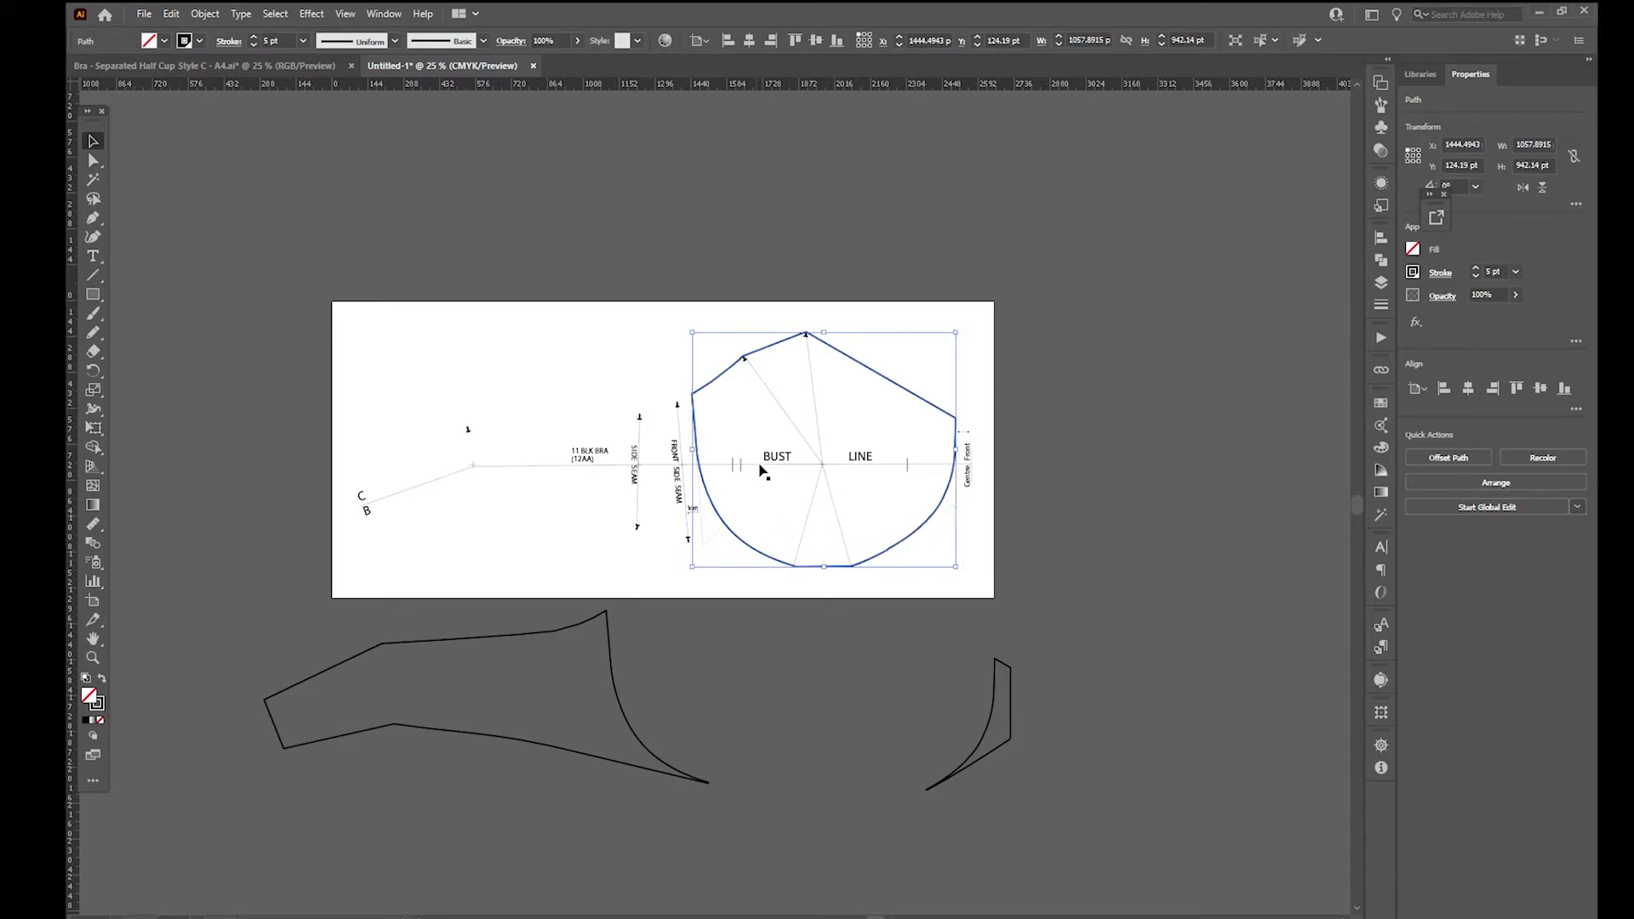
key("a")
left_click(883, 466)
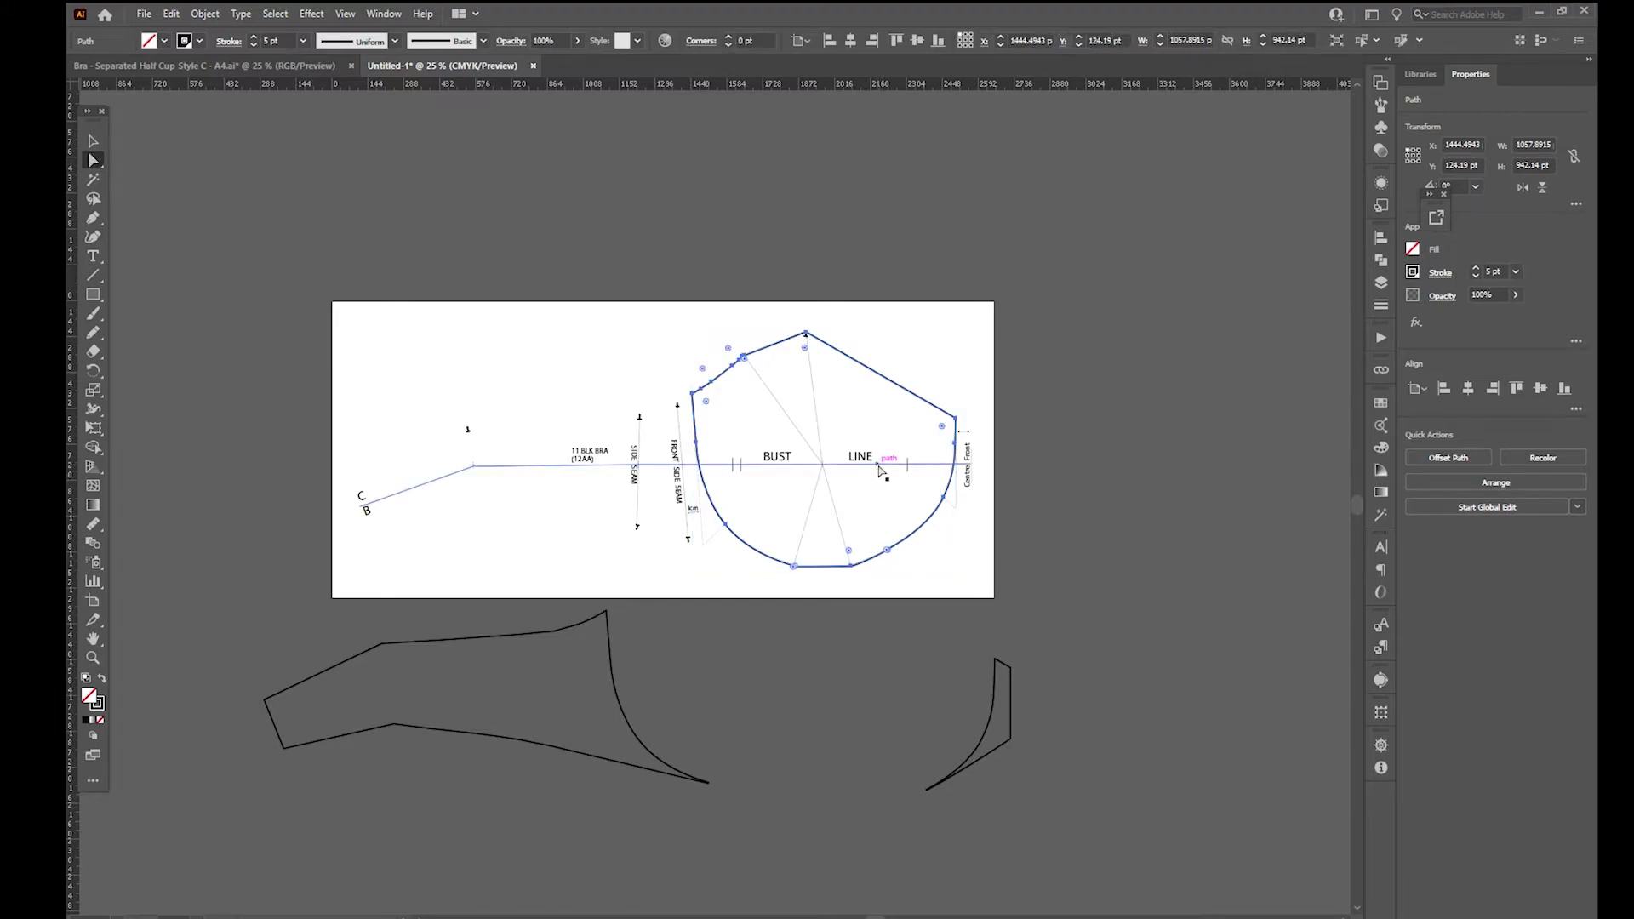
left_click(936, 521, "shift")
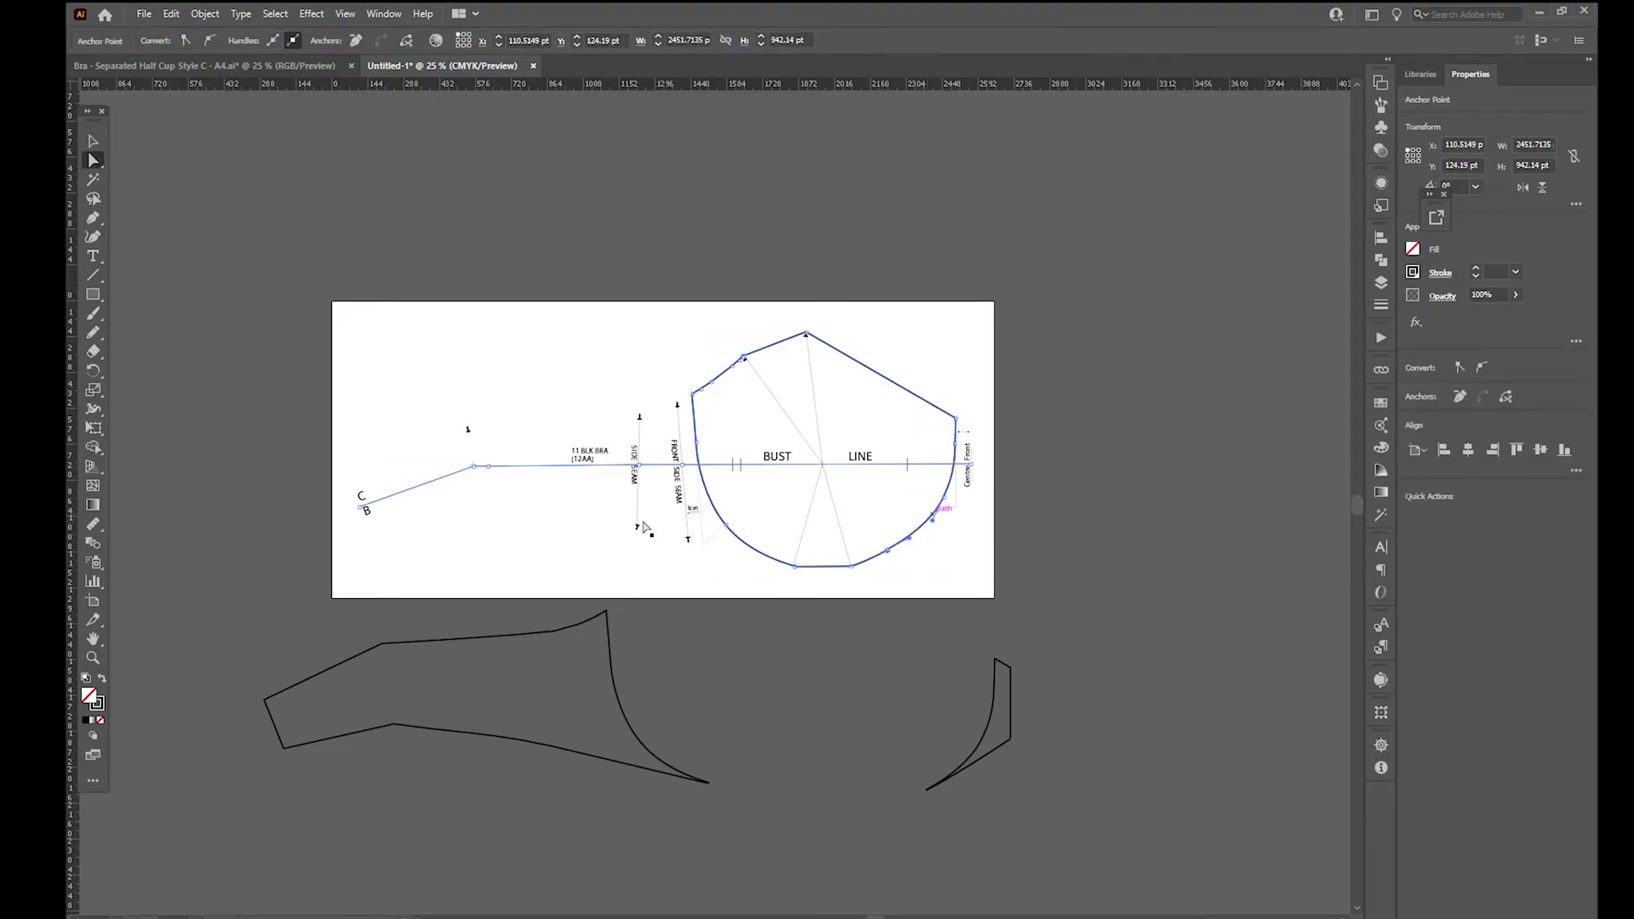
left_click(94, 447)
left_click(779, 496)
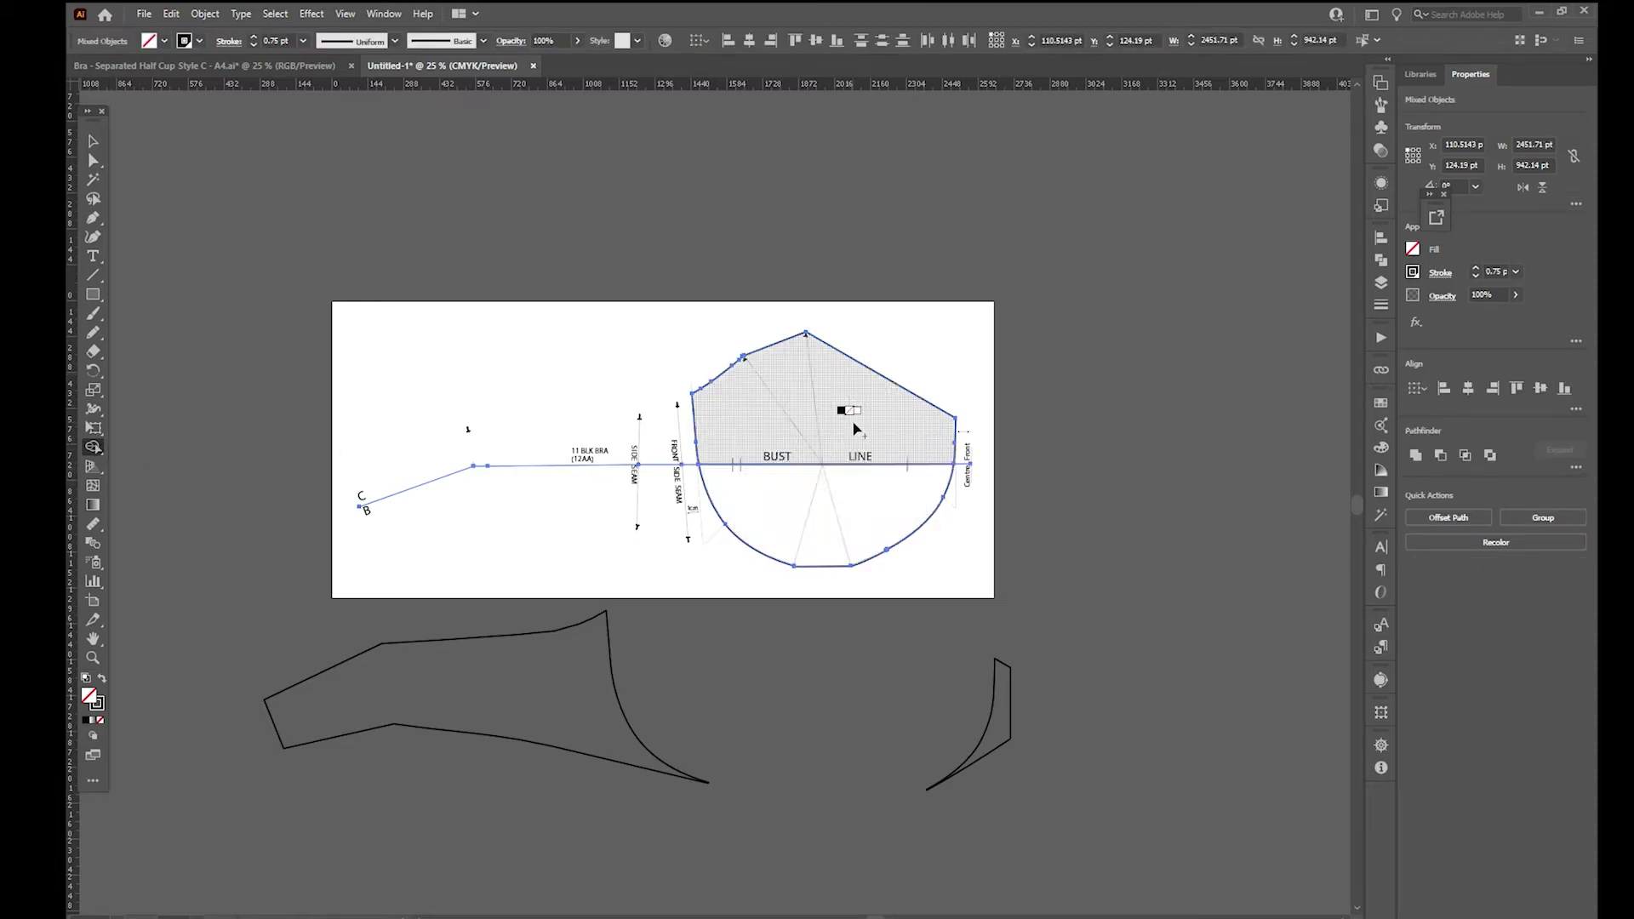
key("a")
left_click(987, 595)
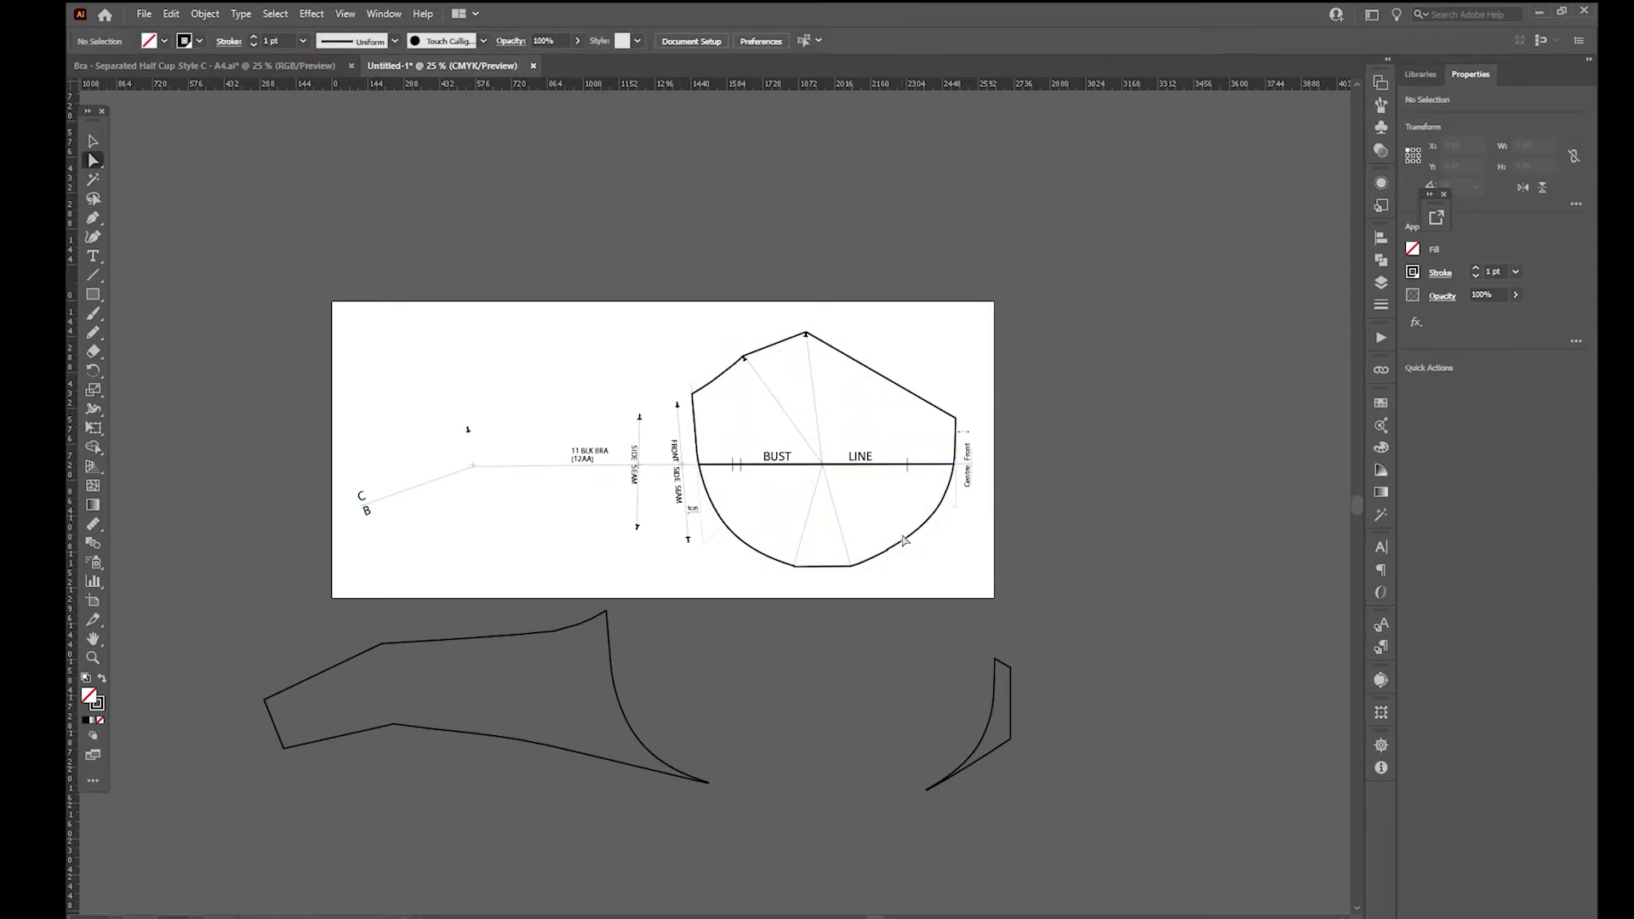
Step: Cut the lower cup along both dart legs from the bust point to its lower edge with straight Knife cuts
left_click(909, 539)
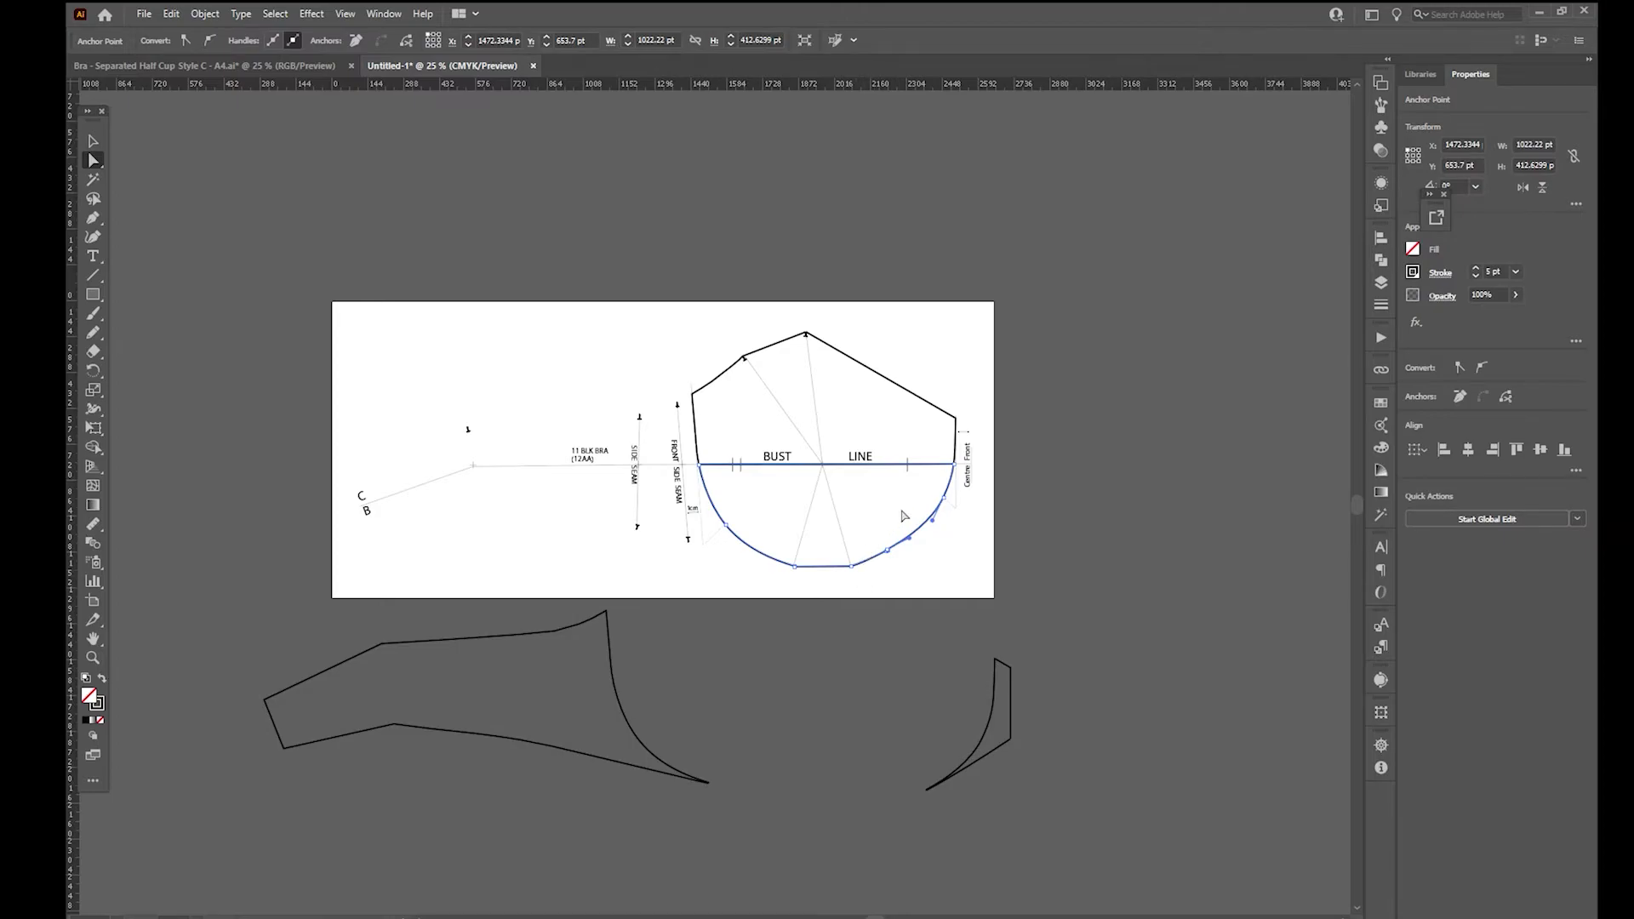
left_click(895, 583)
key("v")
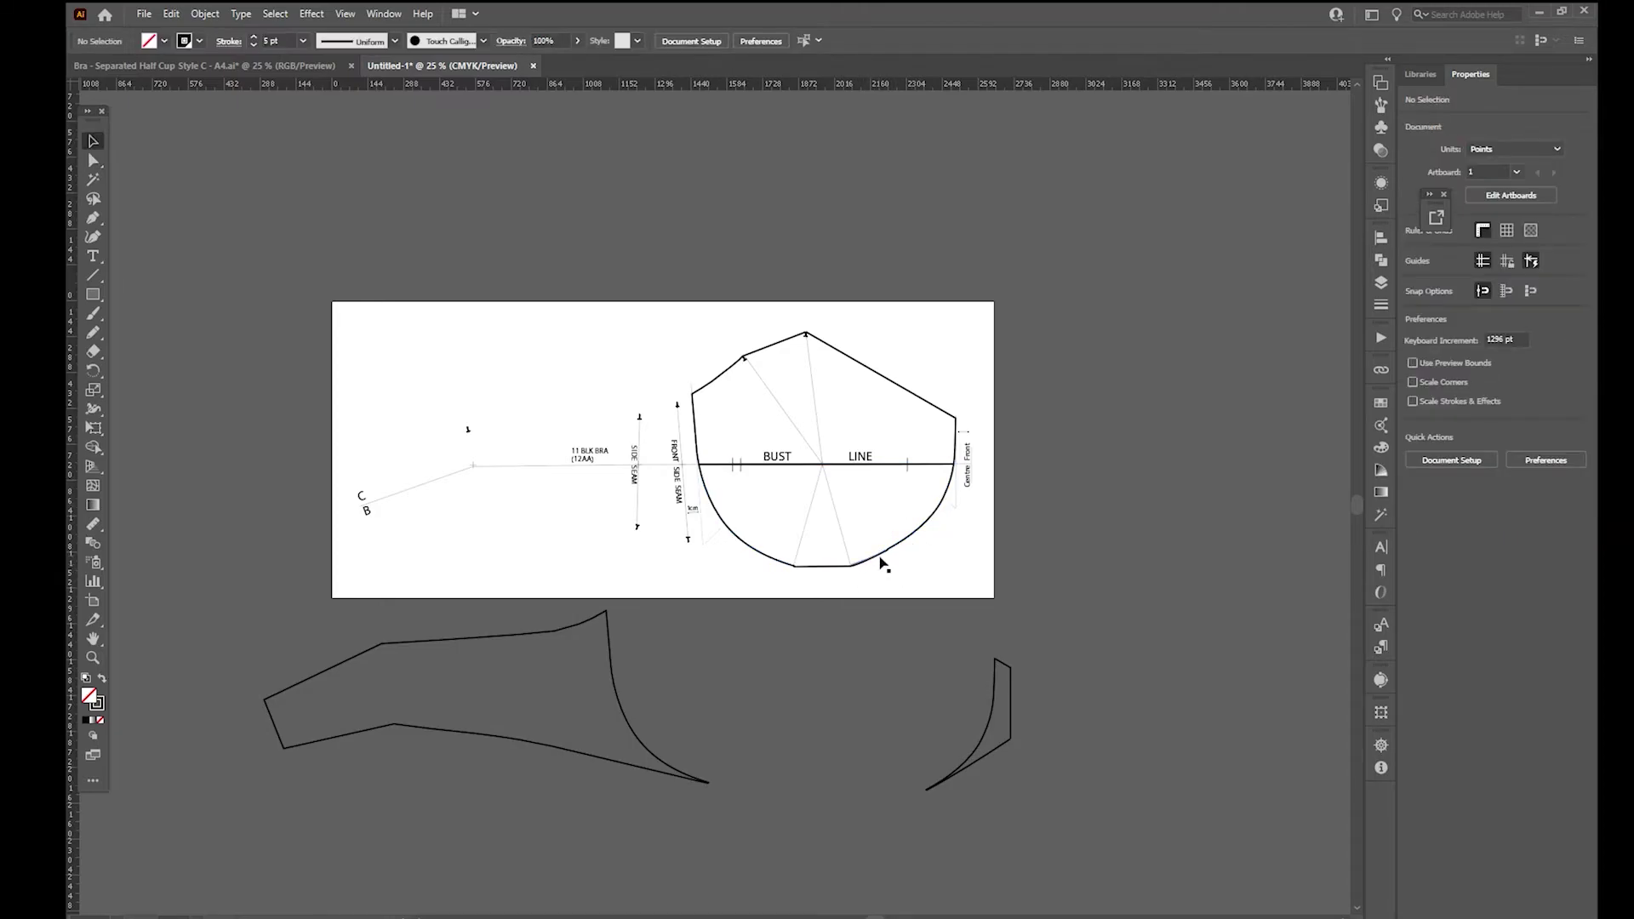
left_click(881, 559)
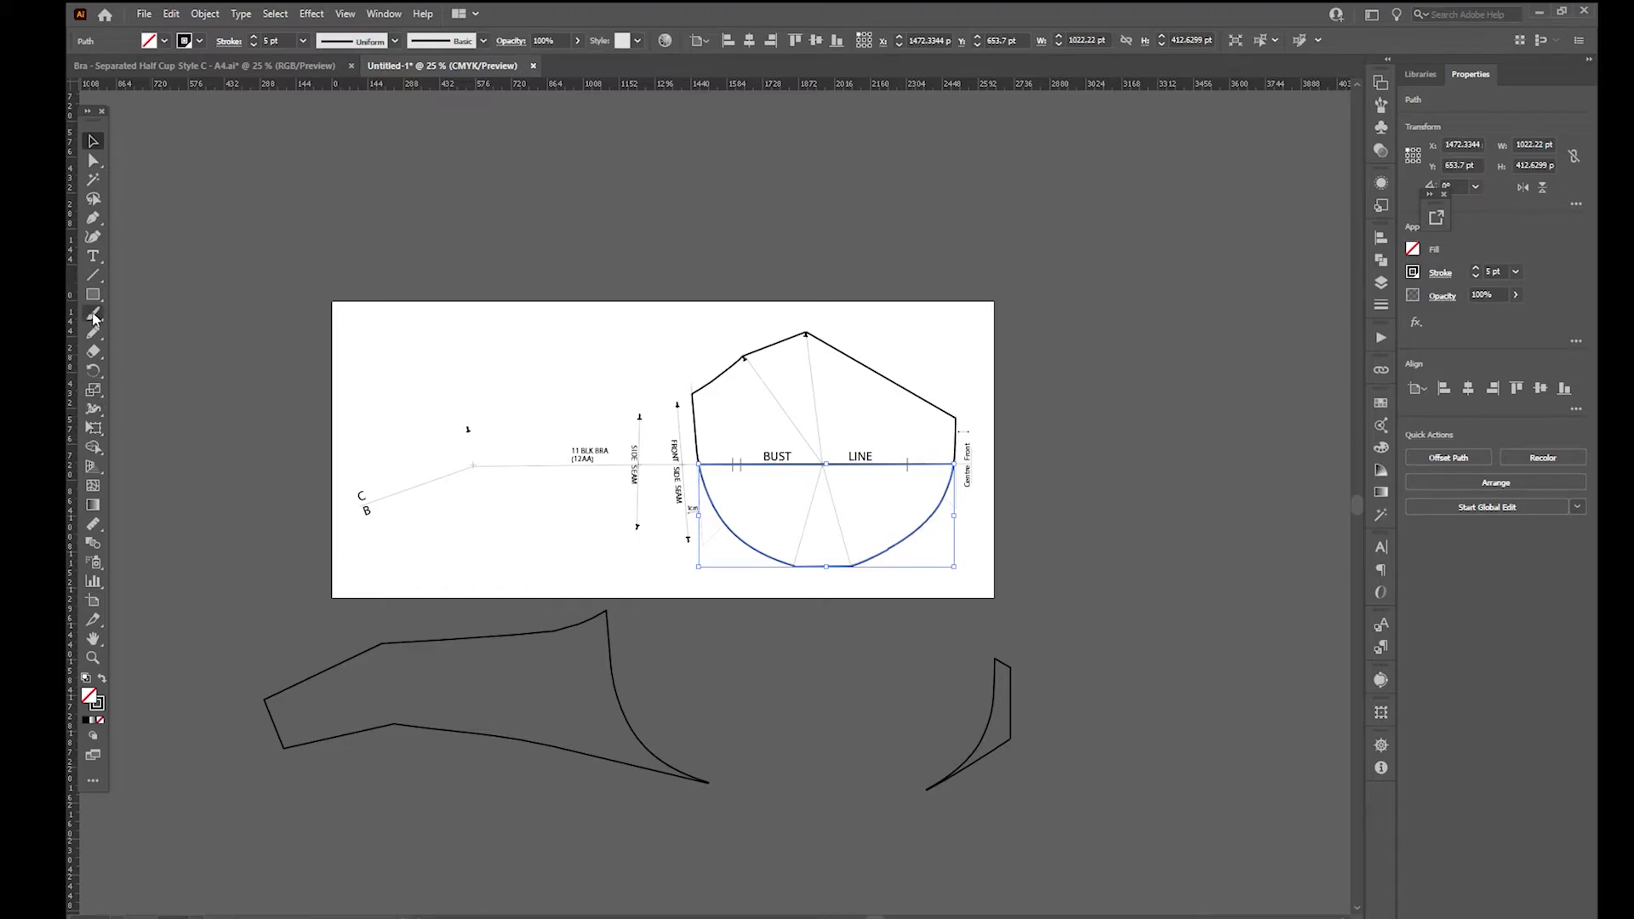
left_click(96, 354)
left_click_drag(95, 354, 140, 392)
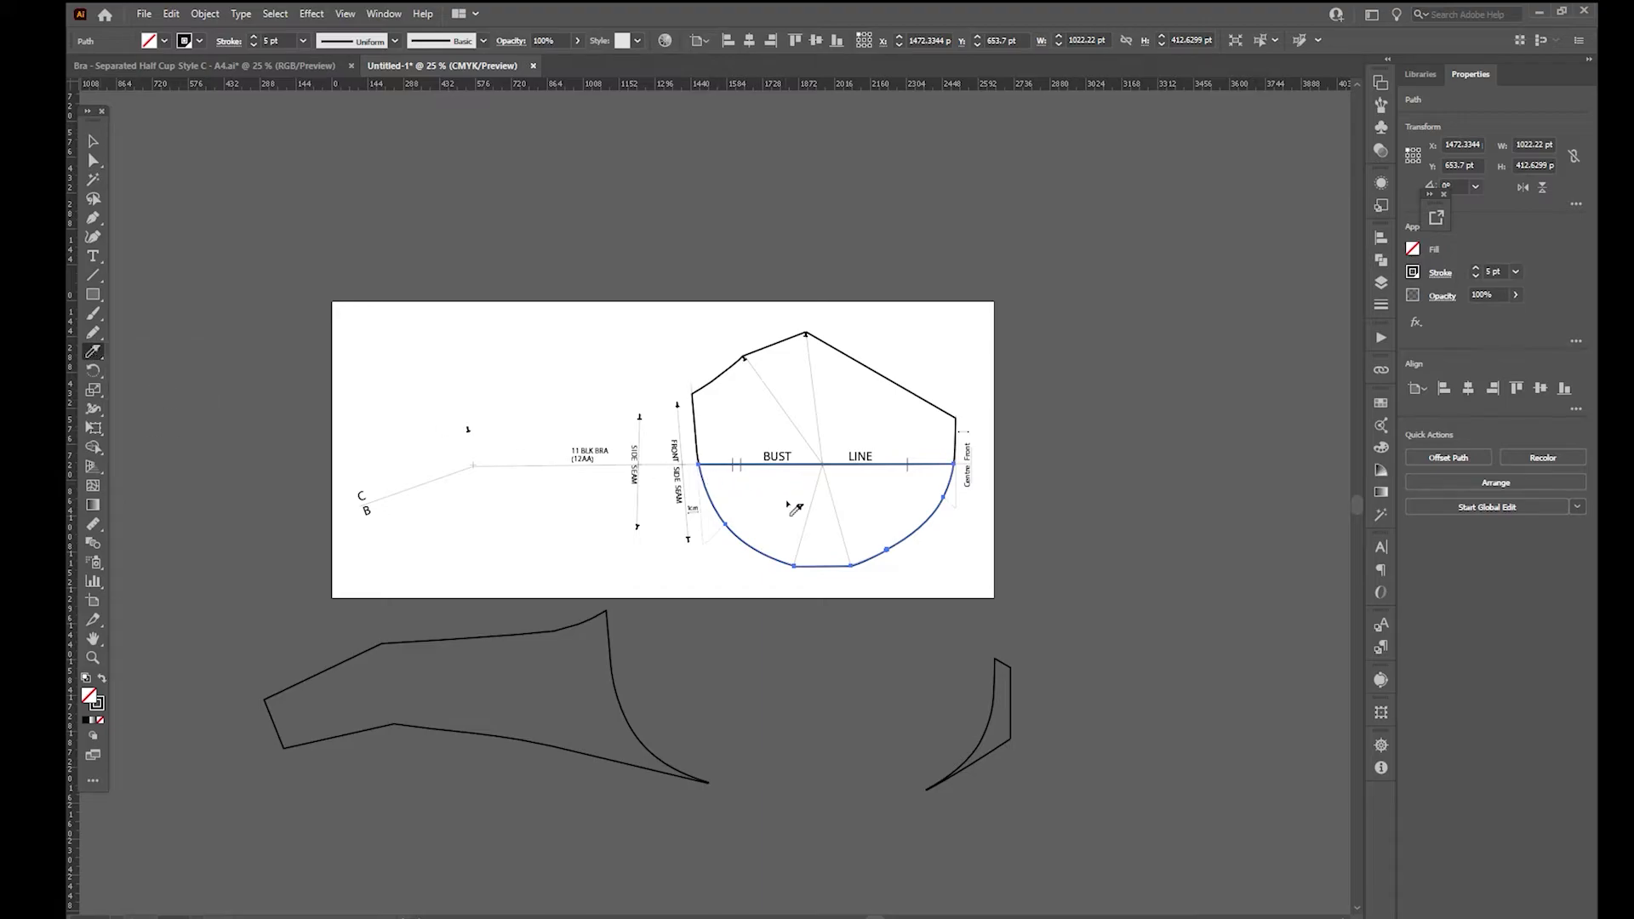
left_click_drag(833, 404, 849, 677)
key("ctrl+z")
key("alt")
mouse_move(824, 462)
left_mouse_down()
mouse_move(863, 603)
mouse_move(825, 461)
mouse_move(792, 608)
left_mouse_up()
Step: Delete the triangular dart wedge between the two halves of the lower cup
key("a")
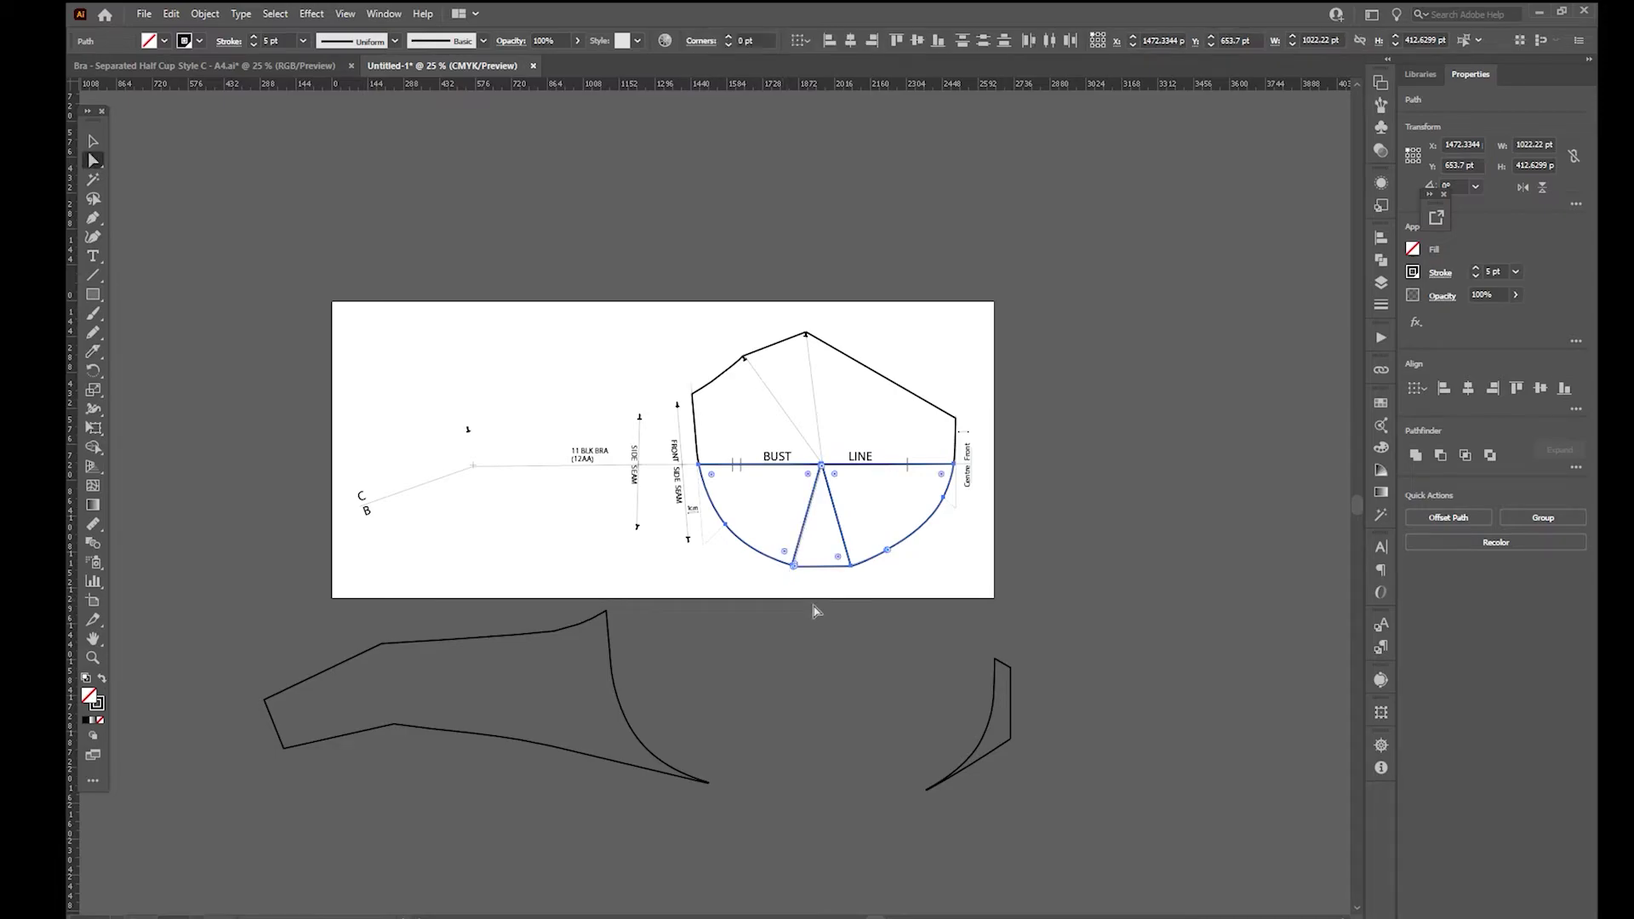
left_click(825, 549)
left_click(821, 565)
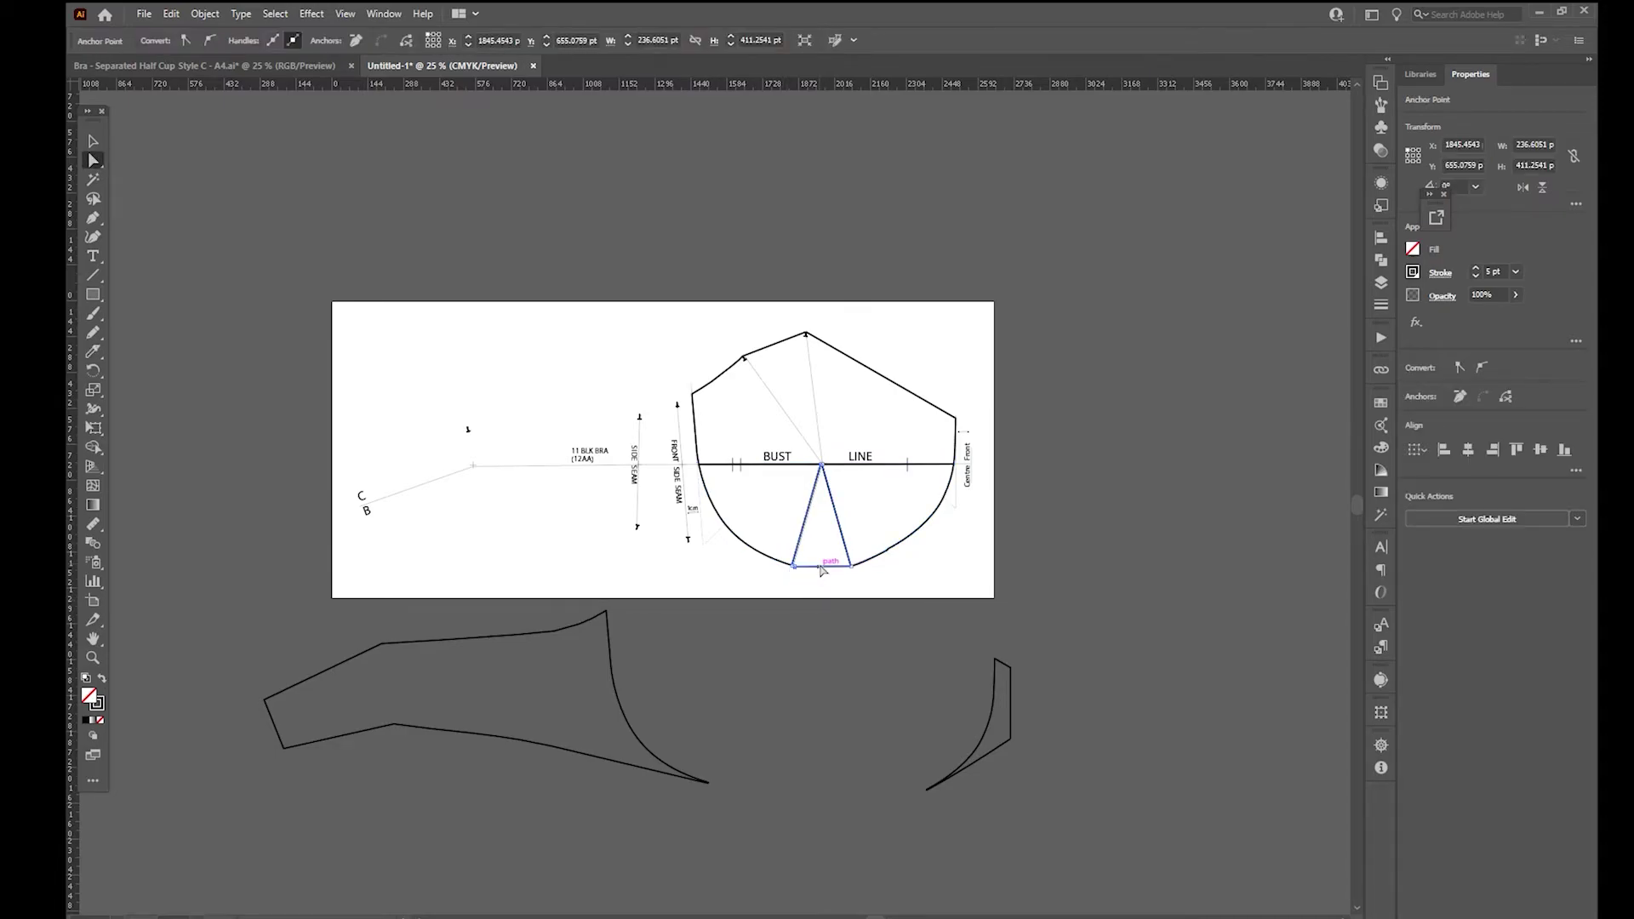
key("Delete")
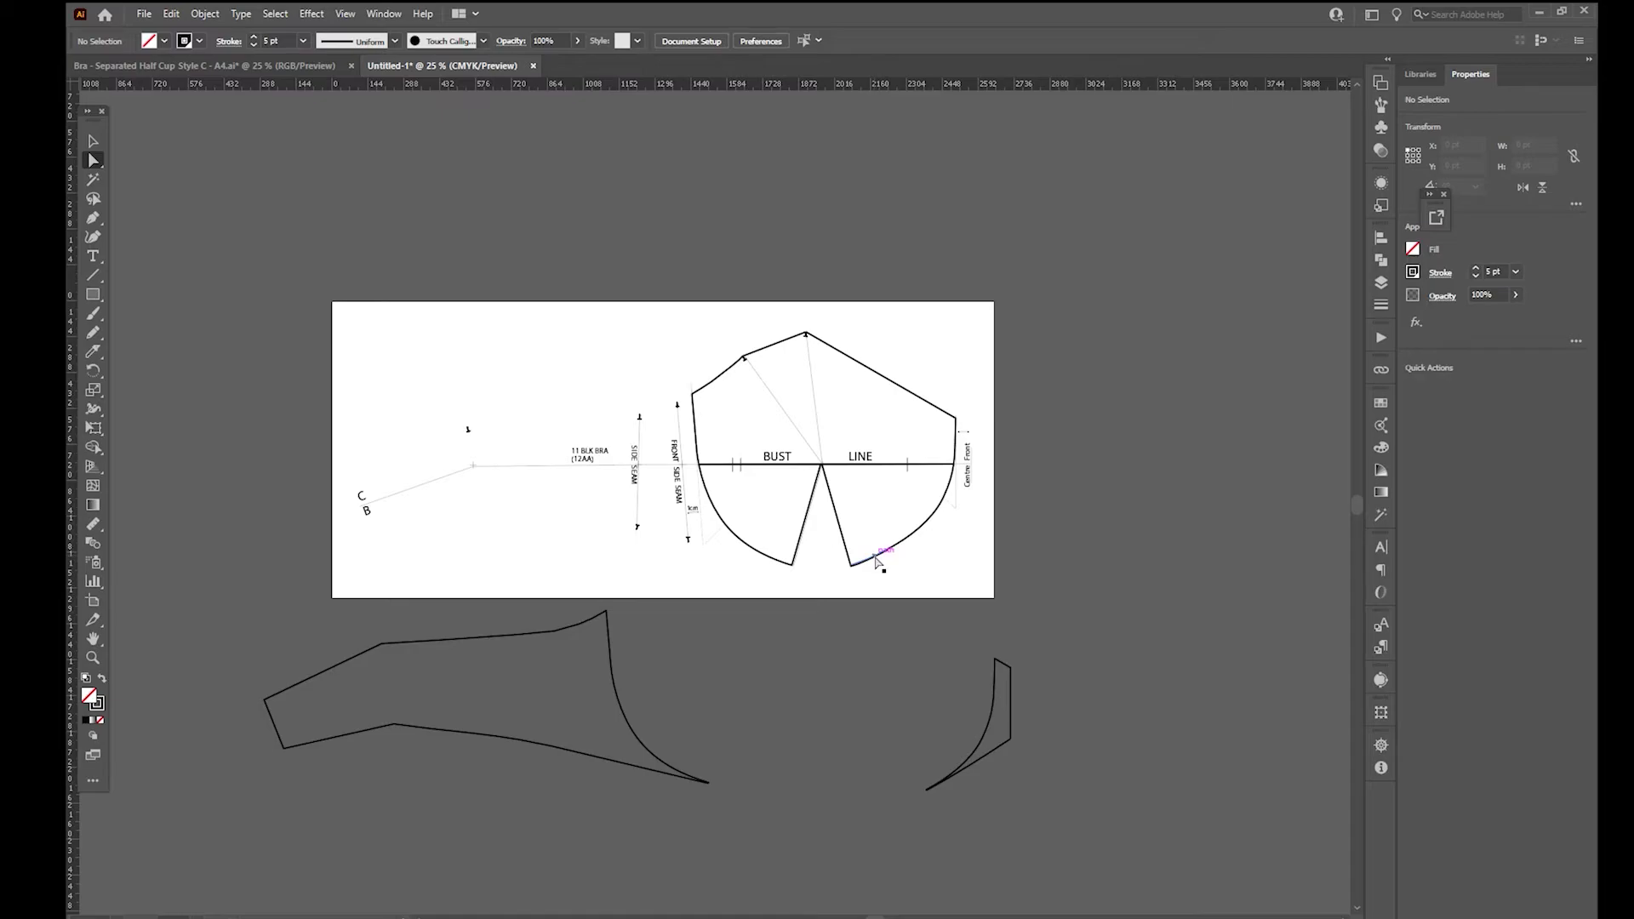
Step: Rotate the lower cup's centre-front half about 33° clockwise around the bust point to close the dart
left_click(877, 560)
left_click(904, 558)
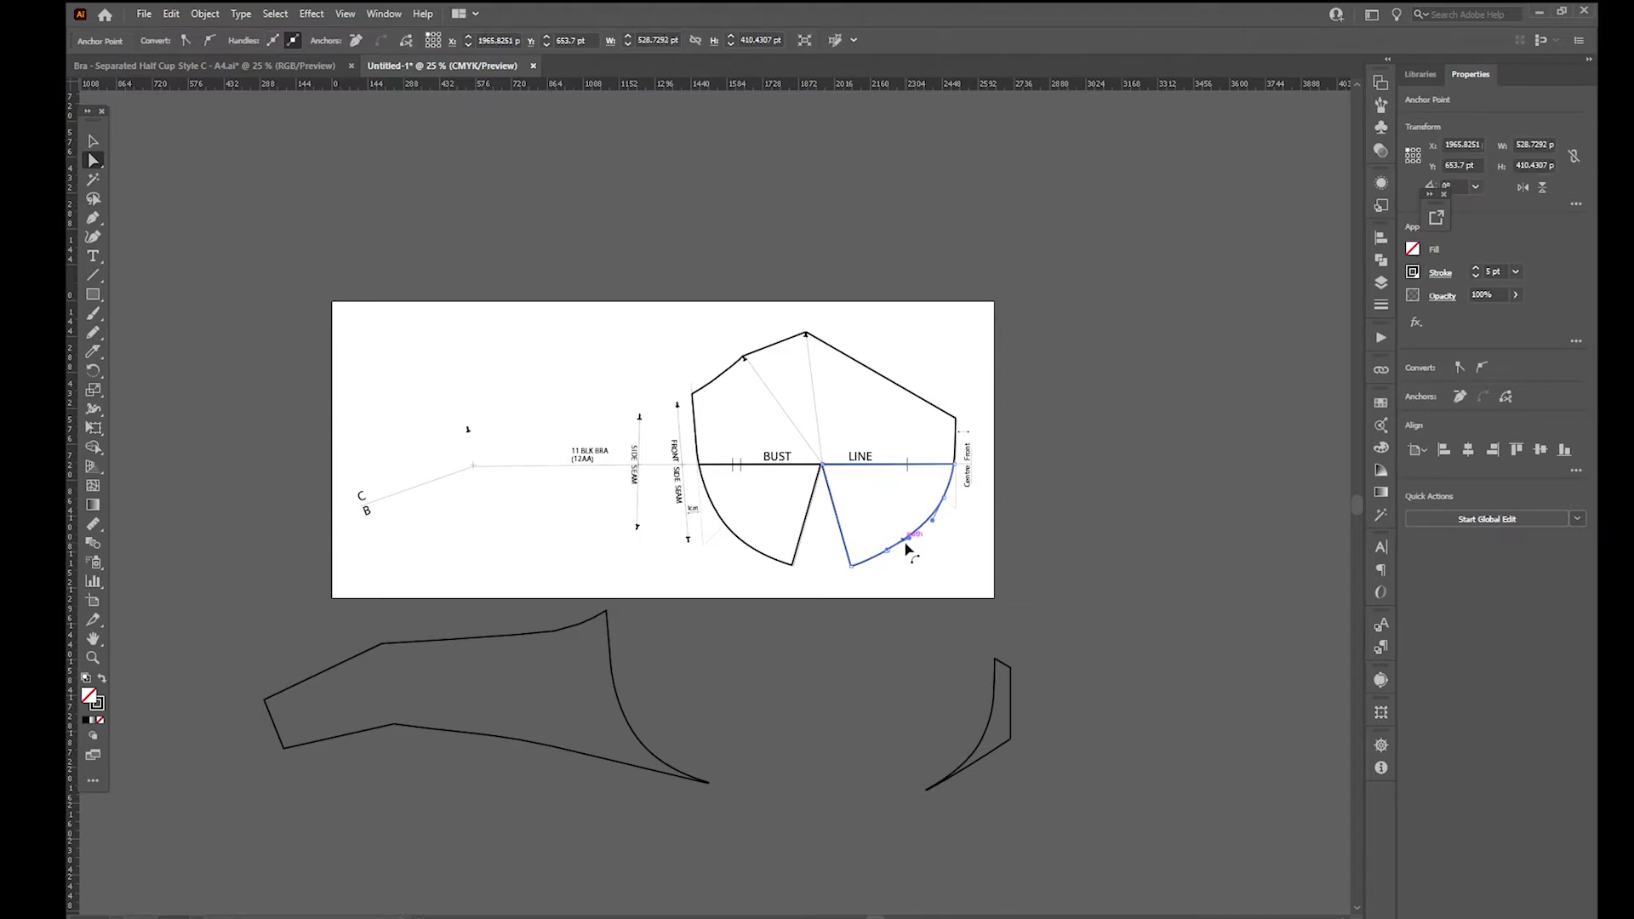
key("v")
left_click(862, 569)
left_click(873, 560)
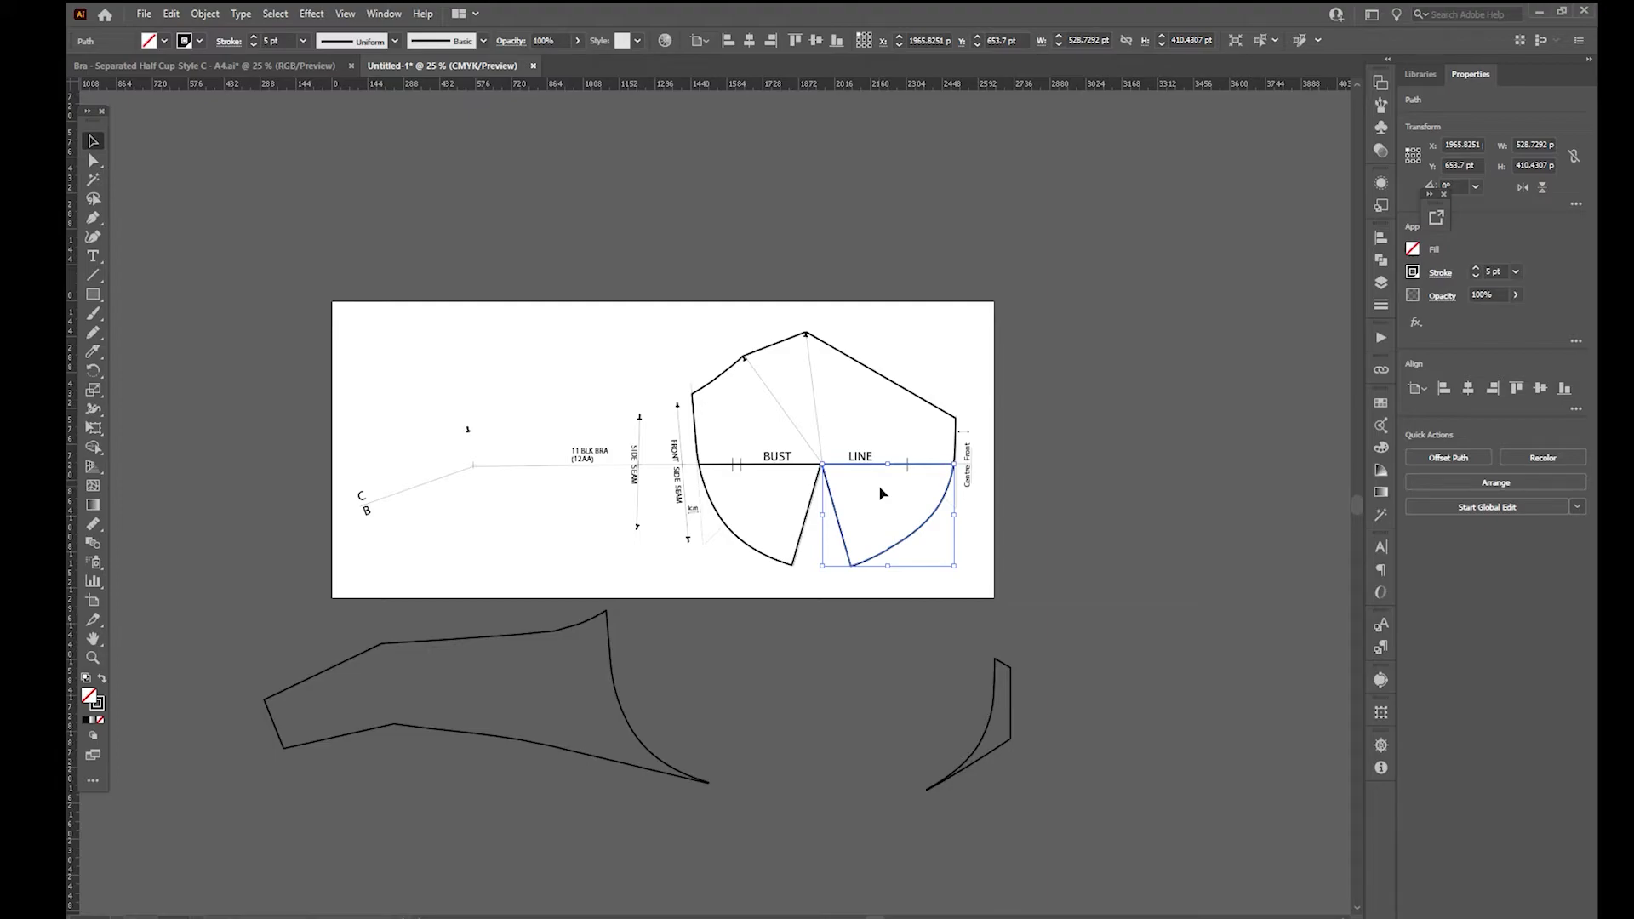
key("r")
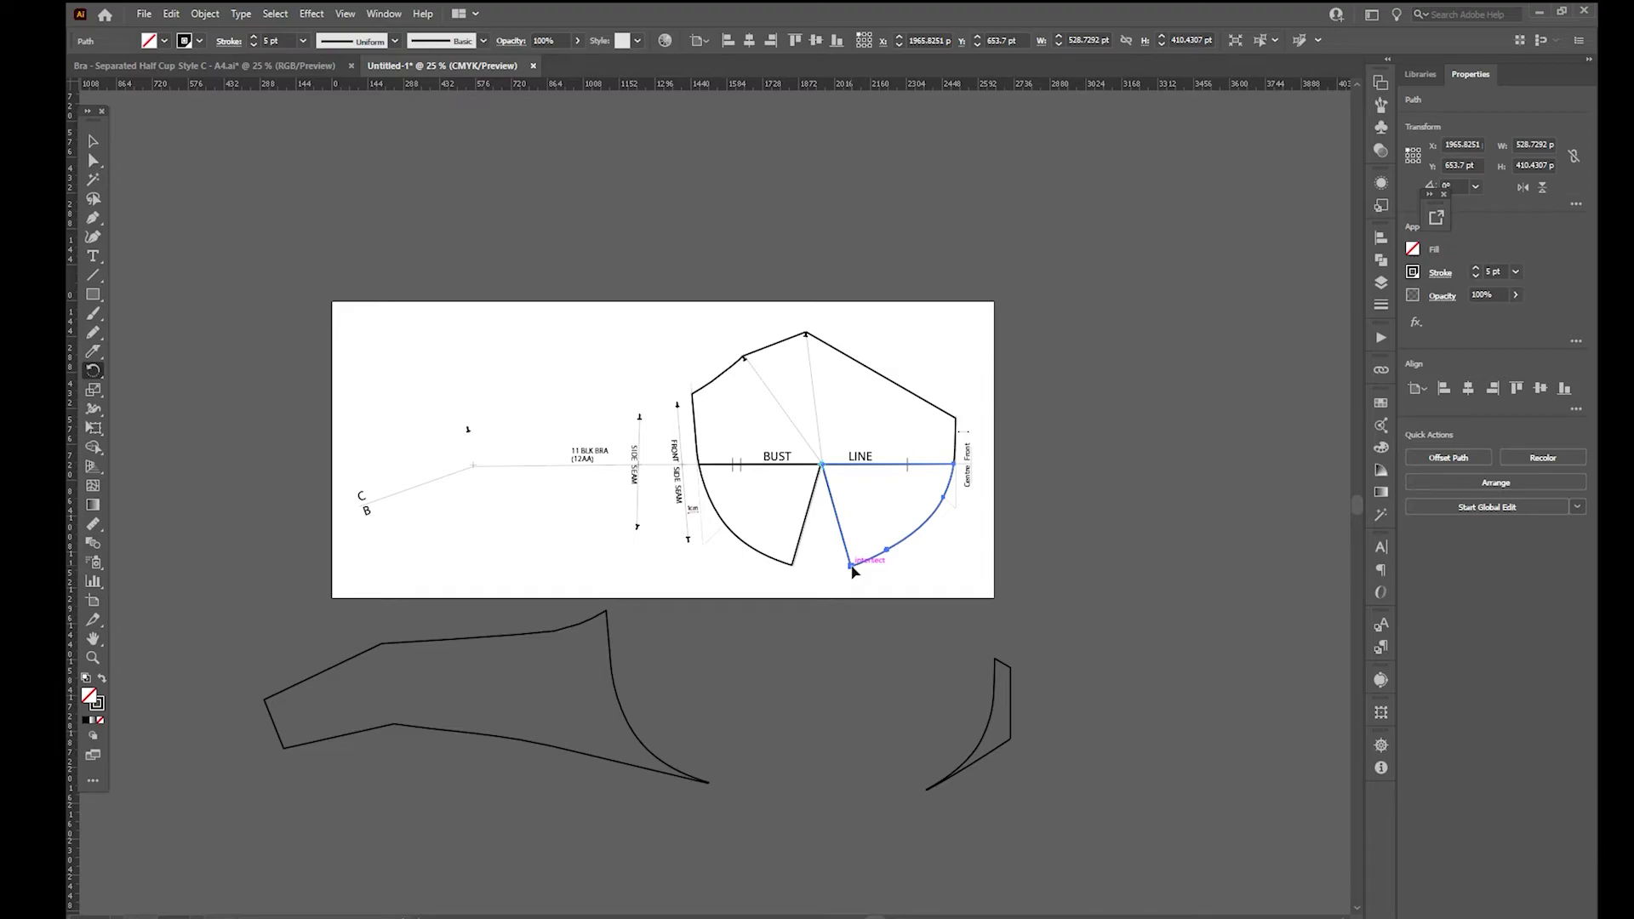
left_click_drag(823, 585, 797, 593)
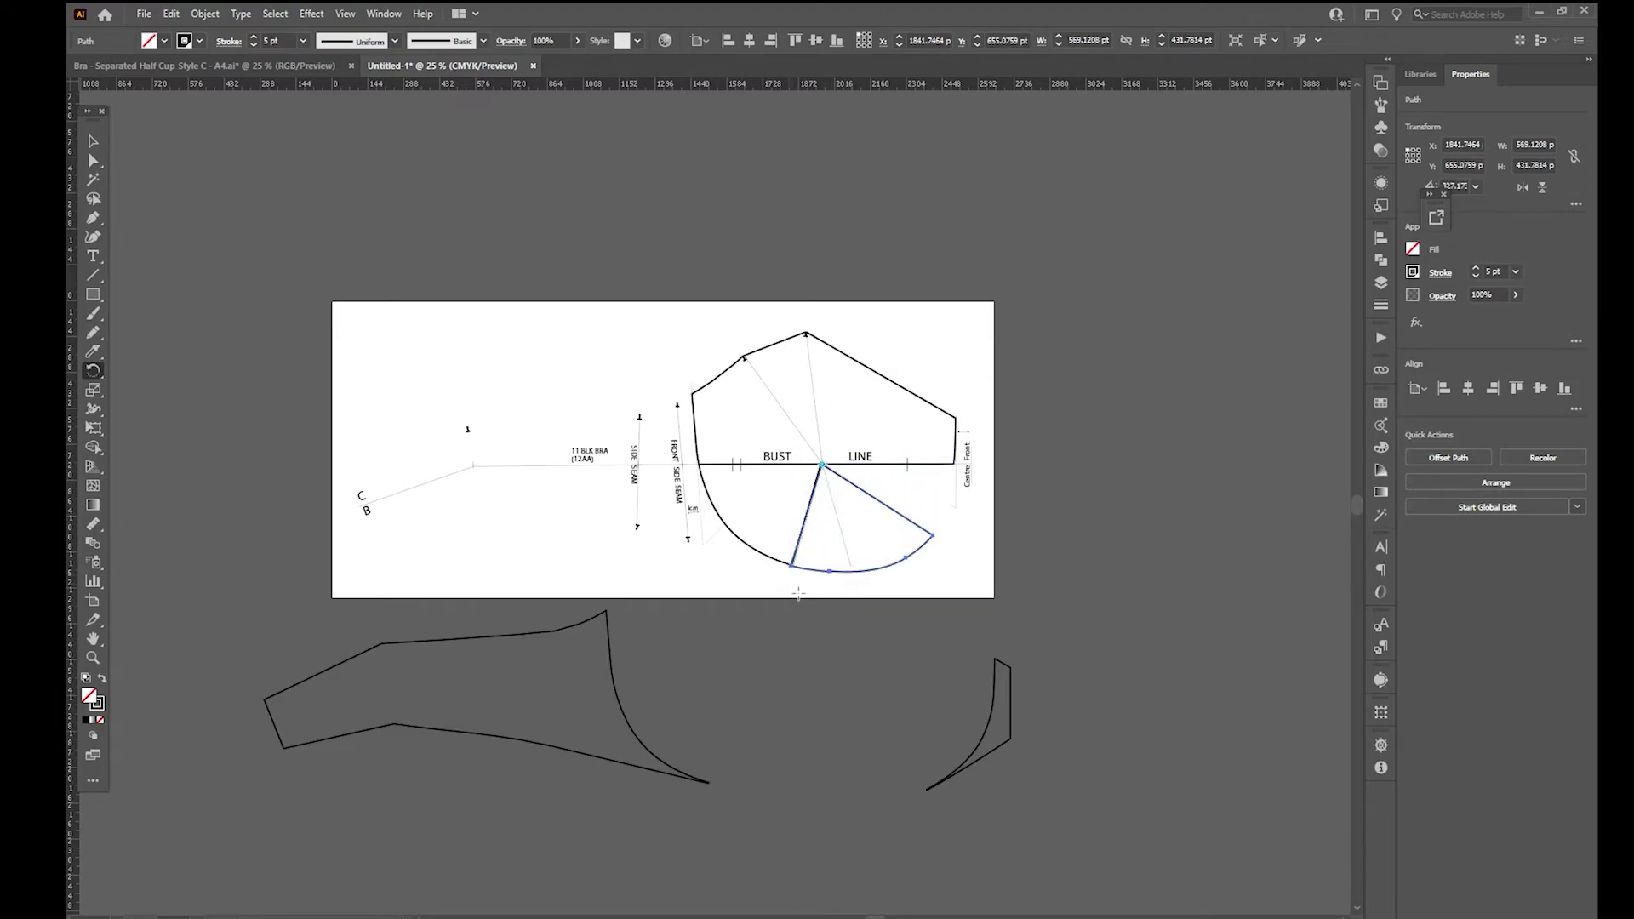
Step: Merge the two halves of the lower cup into one shape with the Shape Builder, and deselect
key("v")
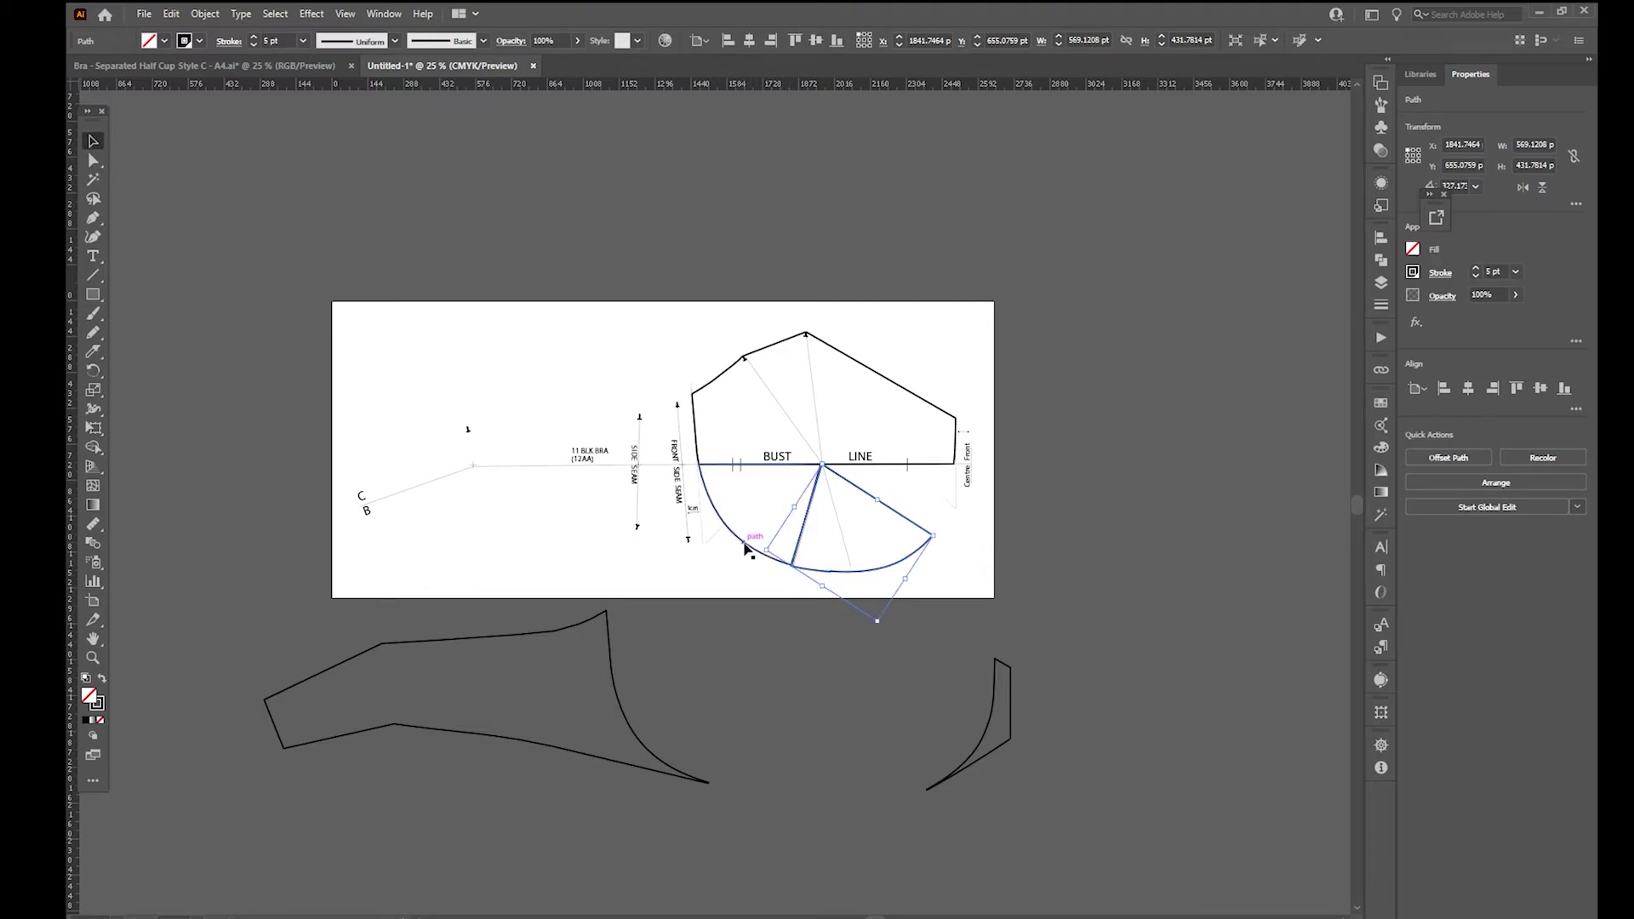
left_click(746, 549, "shift")
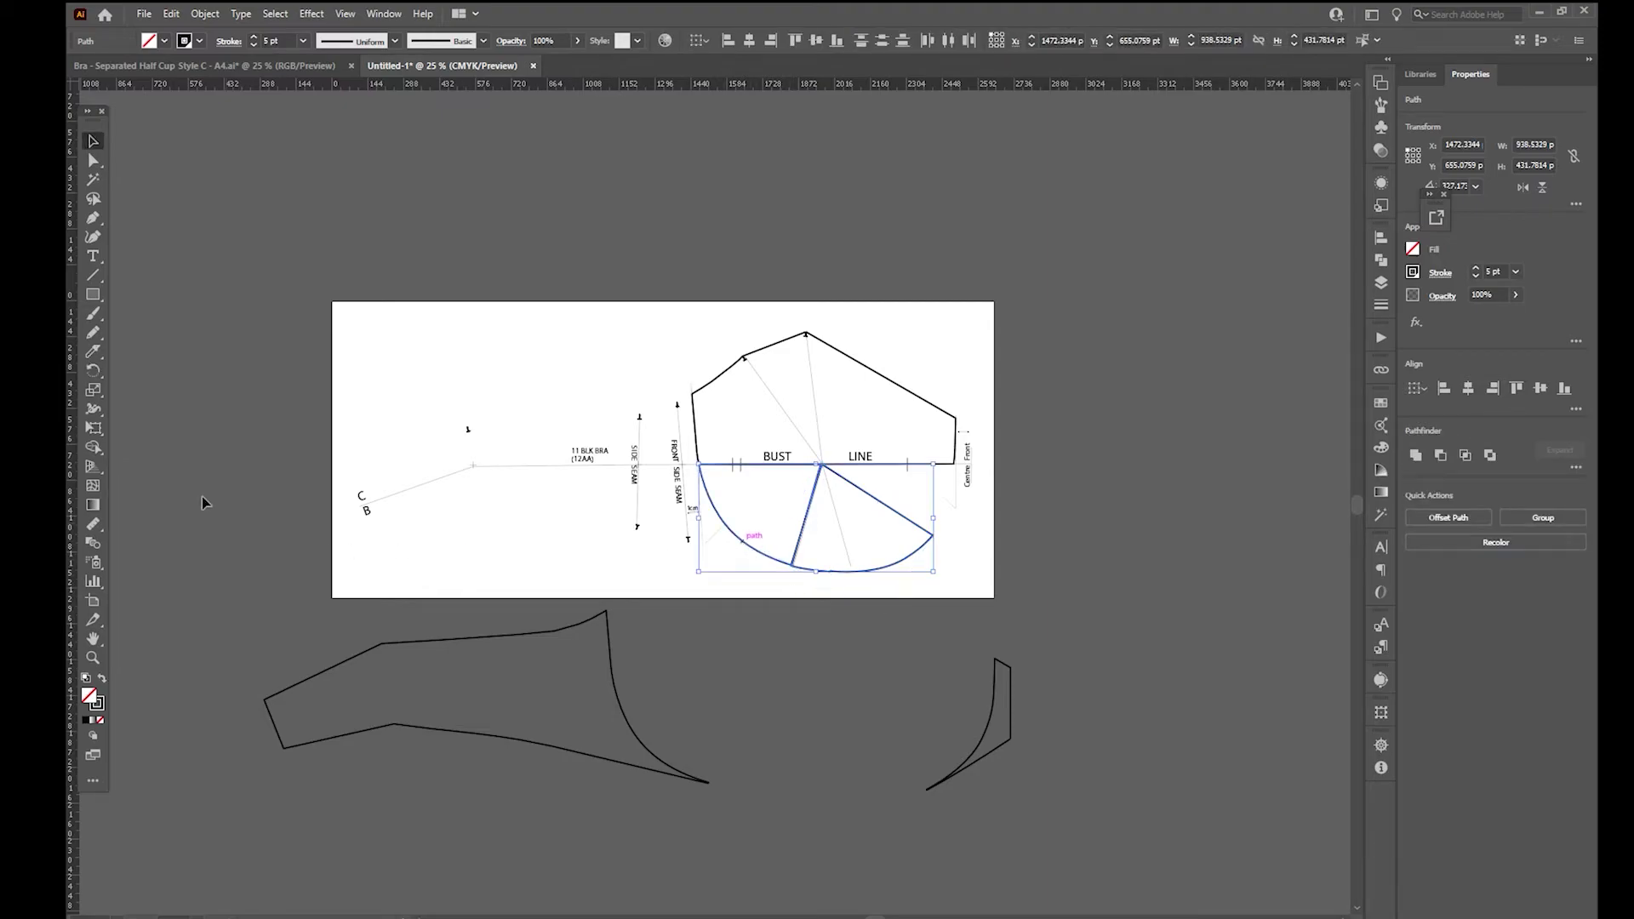
left_click(94, 449)
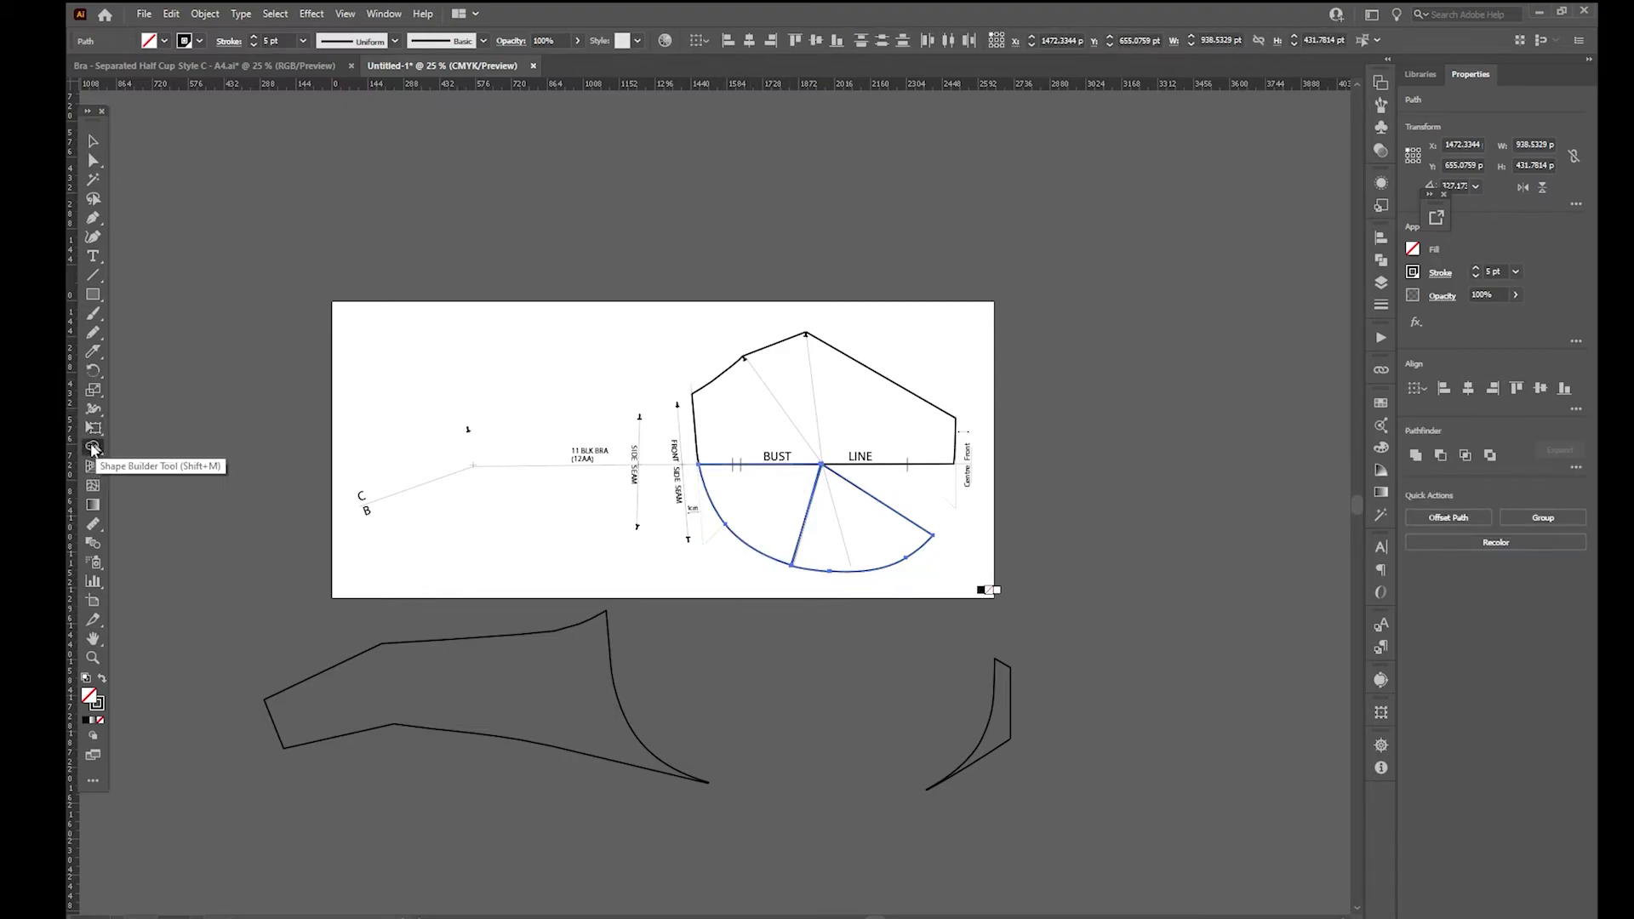
left_click(806, 515)
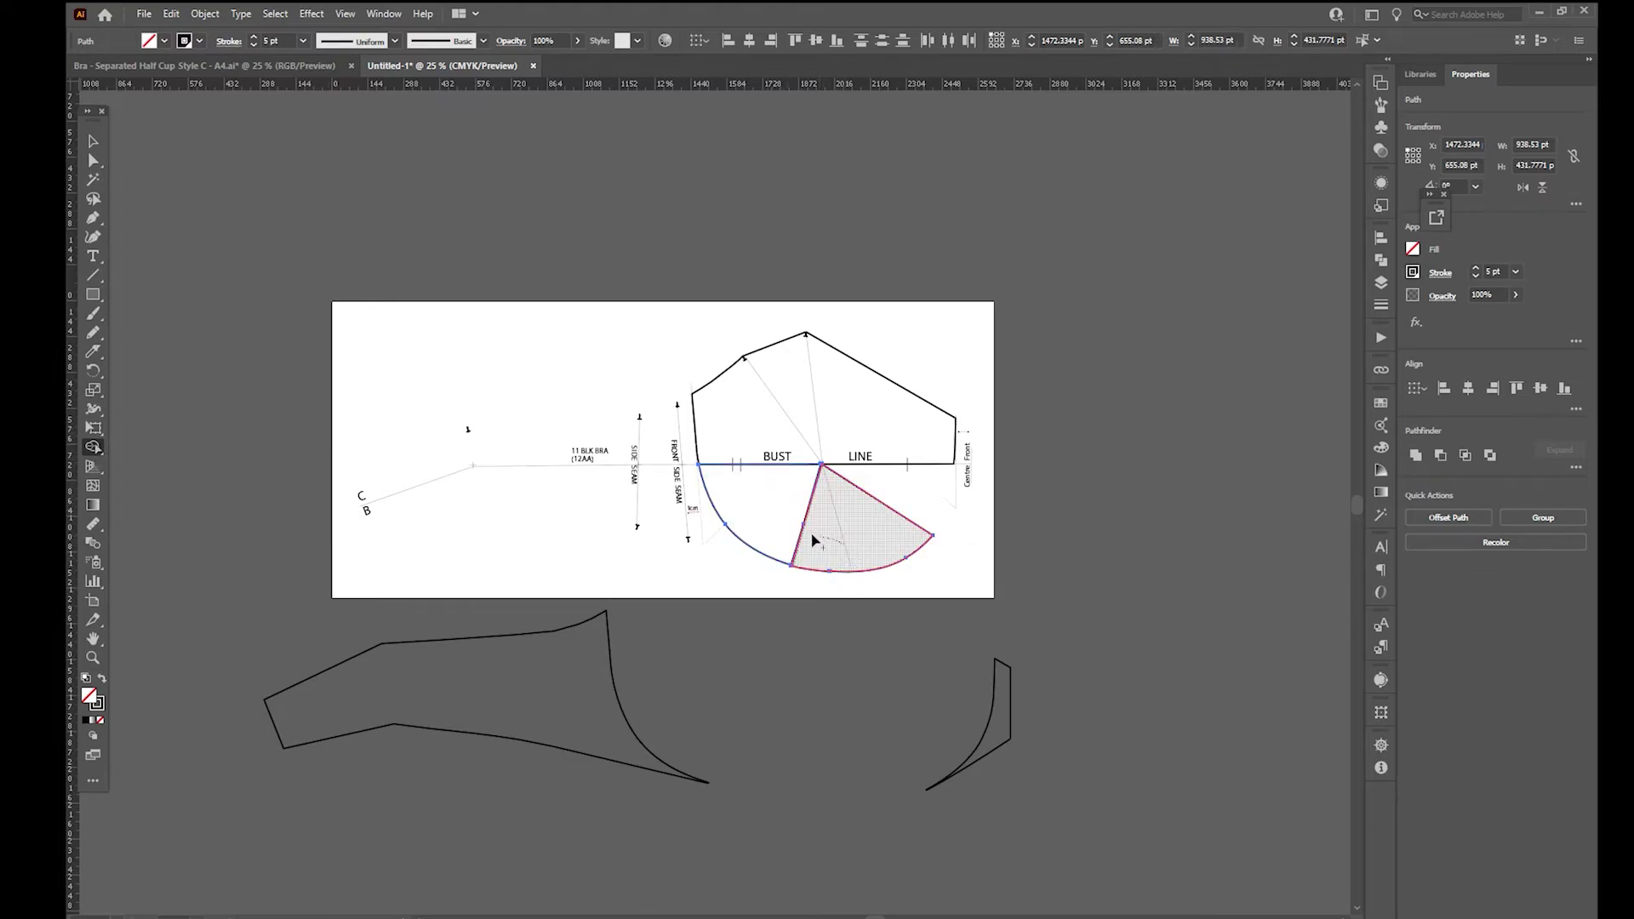
left_click(813, 541)
key("a")
left_click(792, 657)
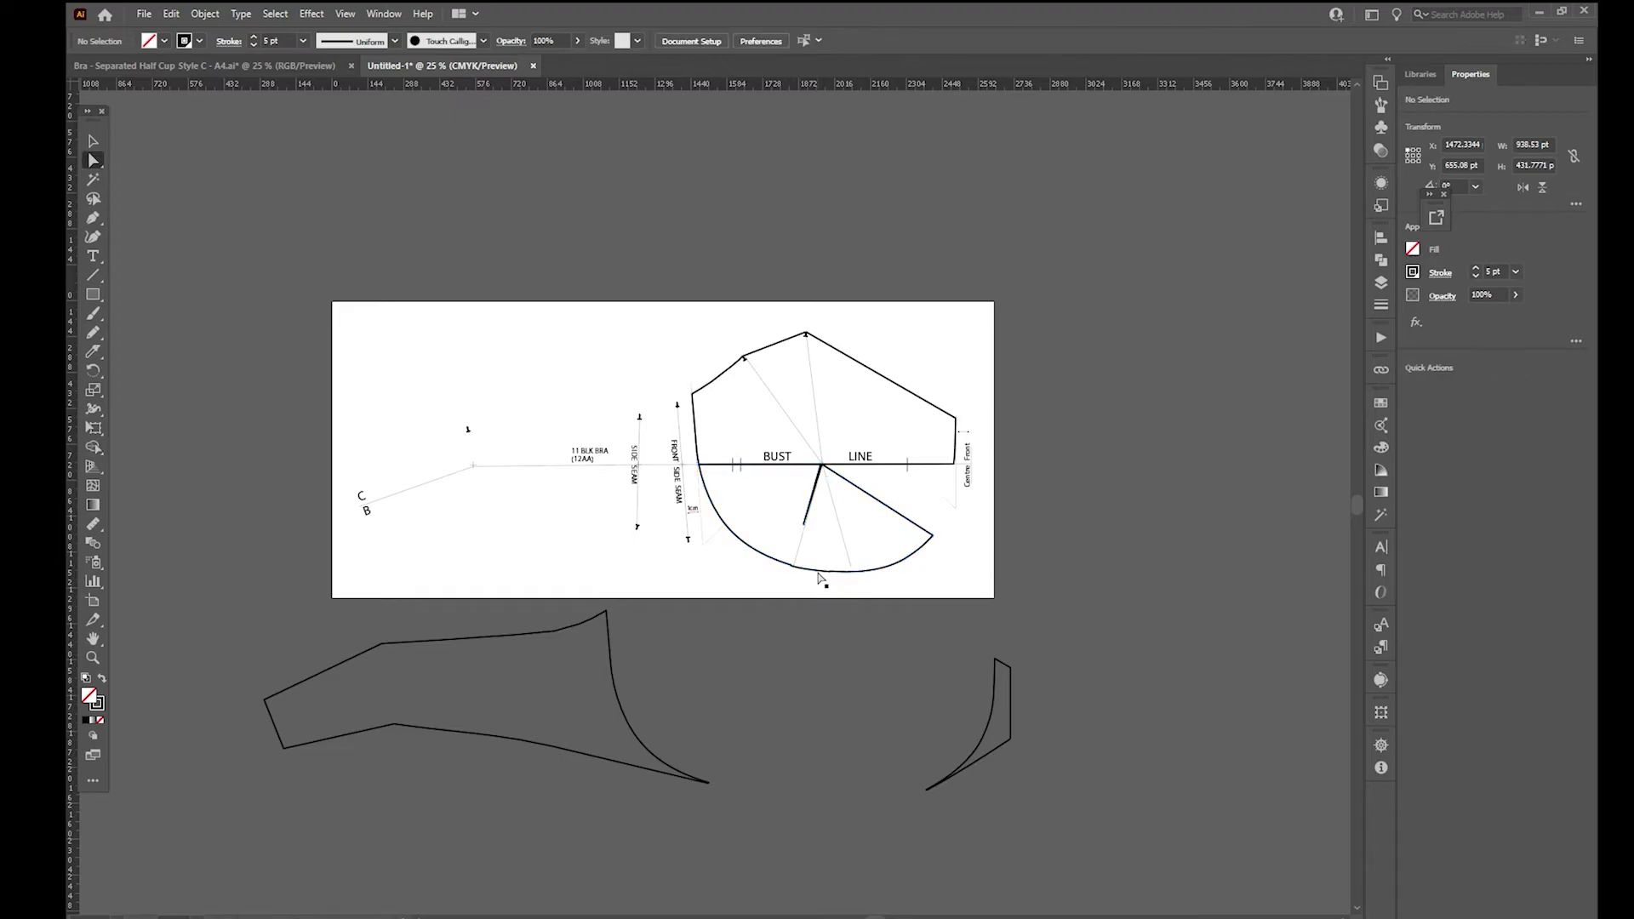
Step: Remove the leftover dart line inside the merged lower cup by deleting its inner anchor point
left_click(803, 524)
key("p")
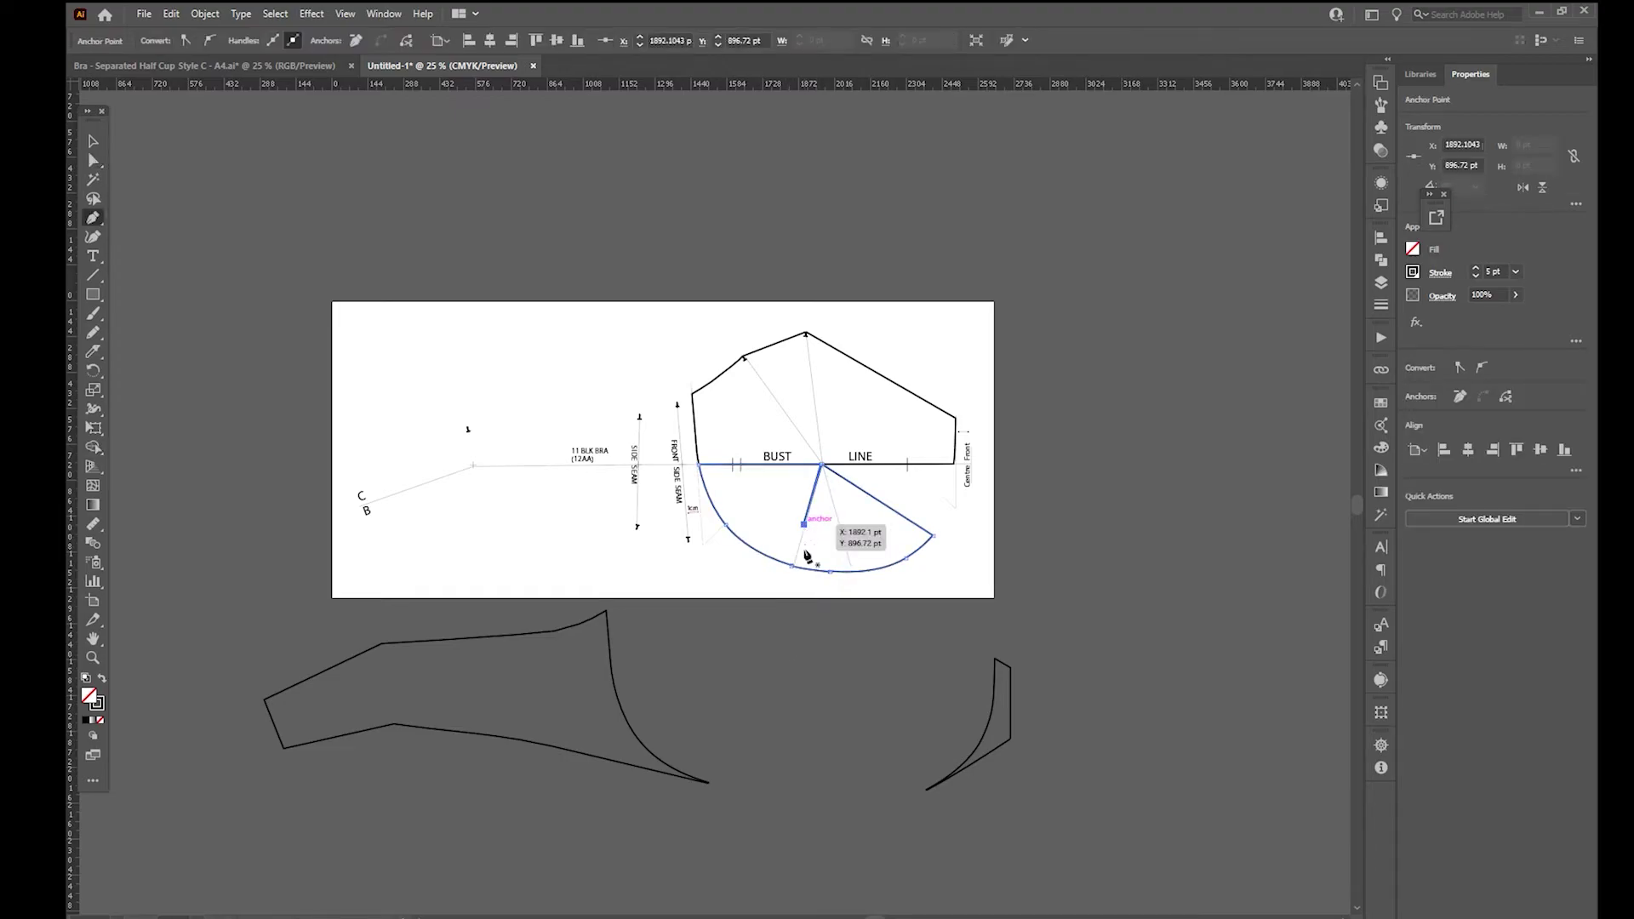
left_click(803, 523)
key("a")
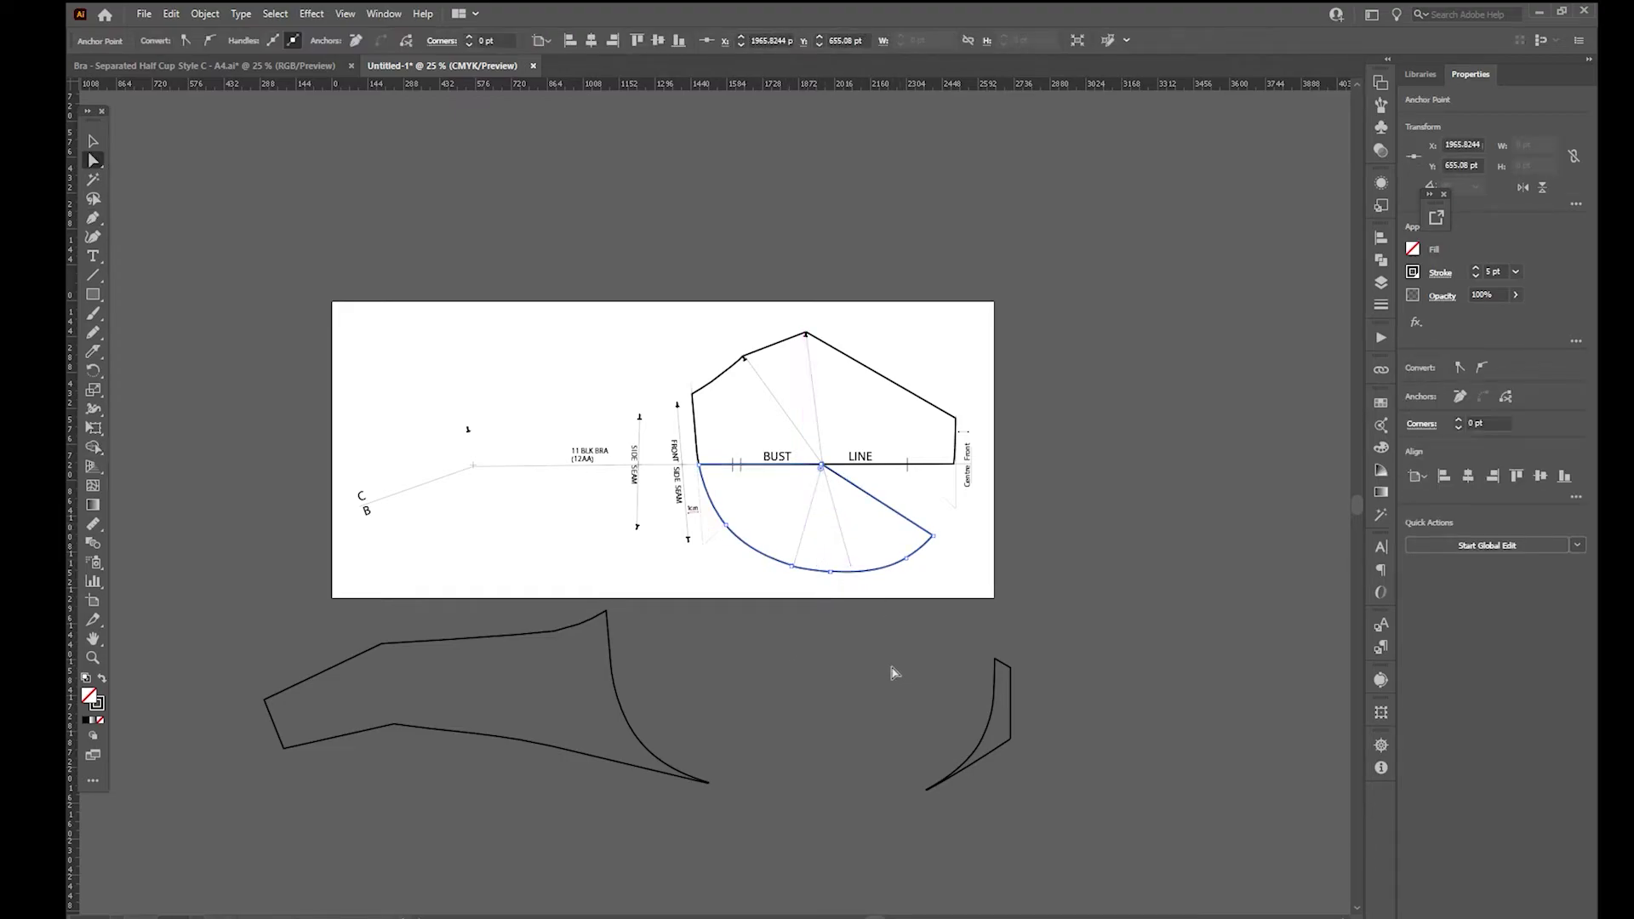
Step: Move the merged lower cup below the artboard, between the back wing and the centre front pieces
left_click(883, 635)
left_click_drag(876, 577, 869, 795)
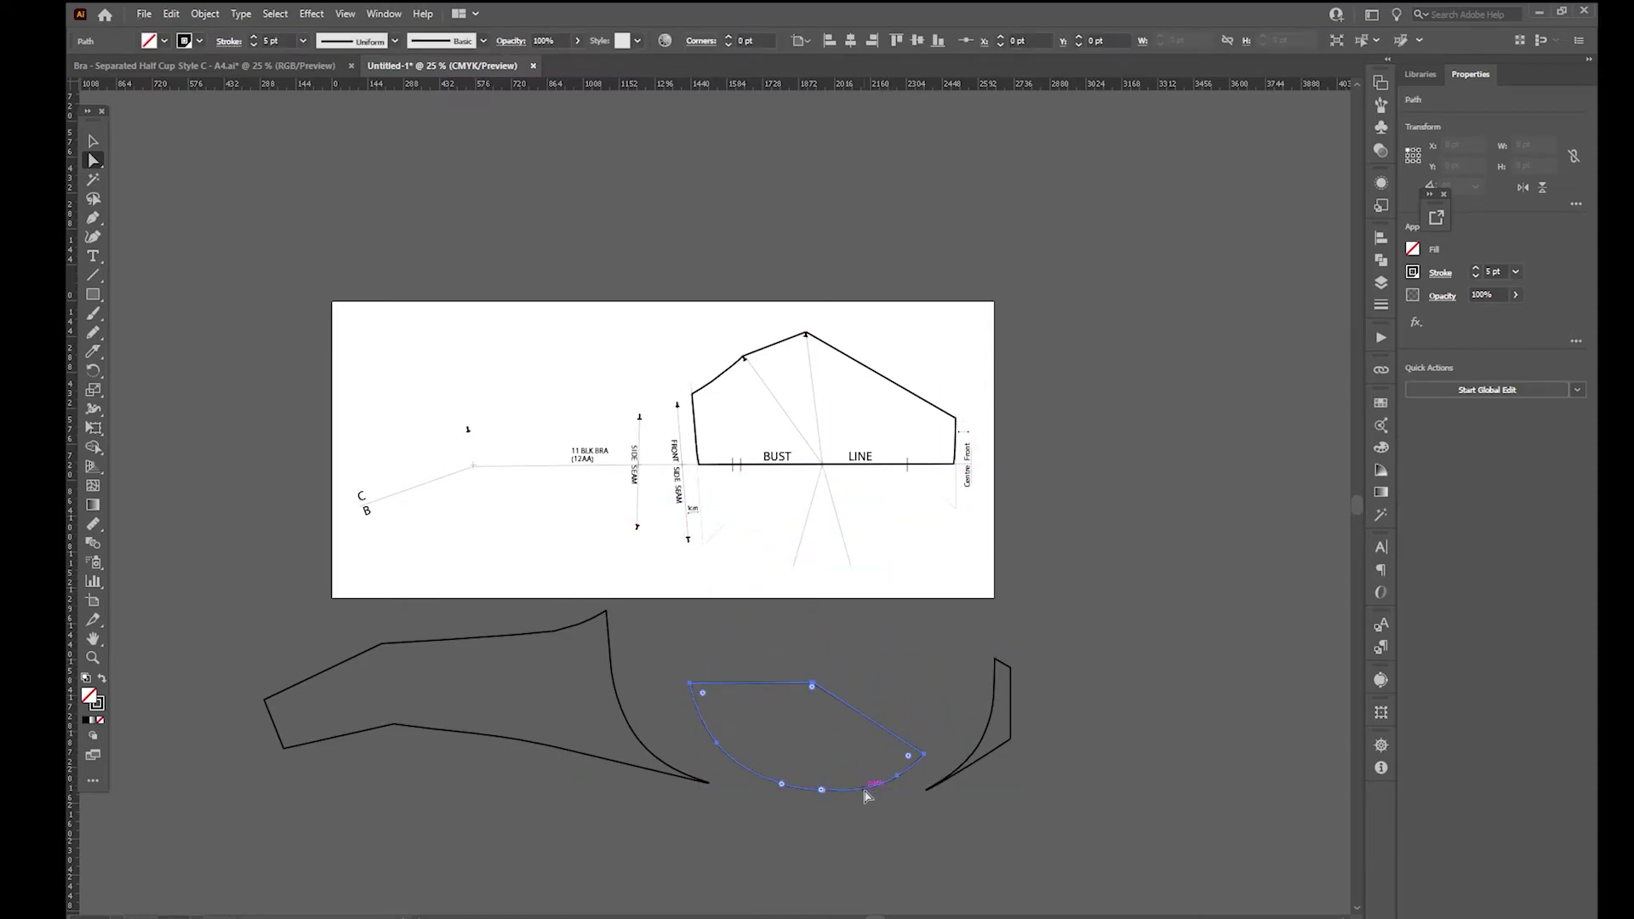
left_click(904, 690)
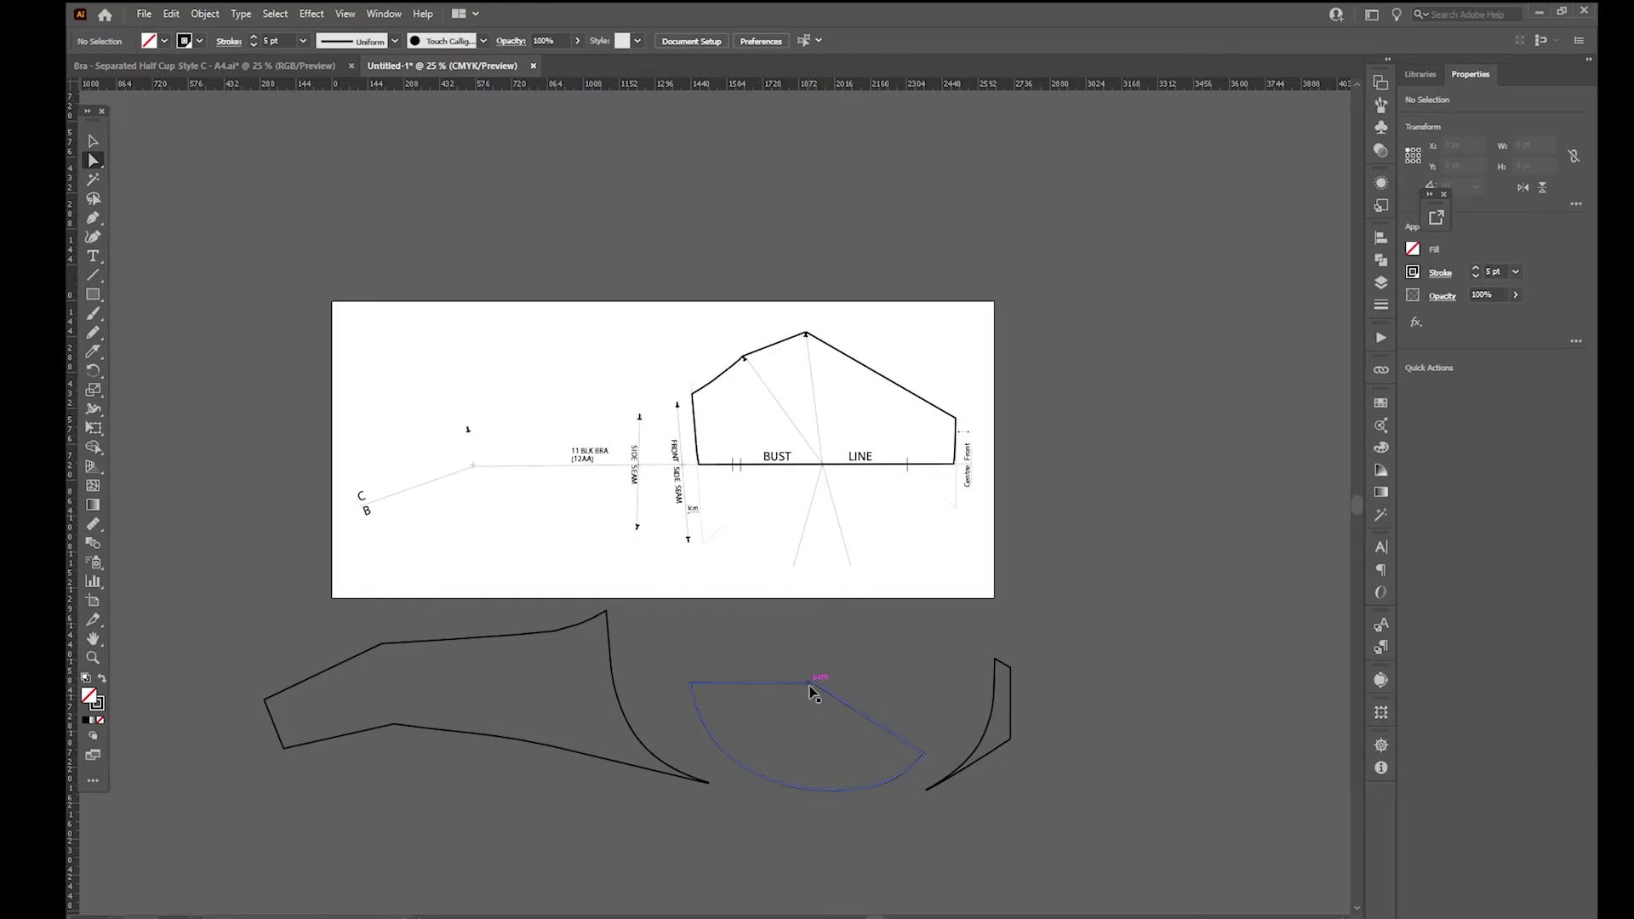
Step: Delete the surplus anchor point at the bust point corner of the lower cup and check the remaining corner anchor
key("ctrl+equal")
key("ctrl+equal")
key("ctrl+equal")
left_click_drag(850, 670, 733, 179)
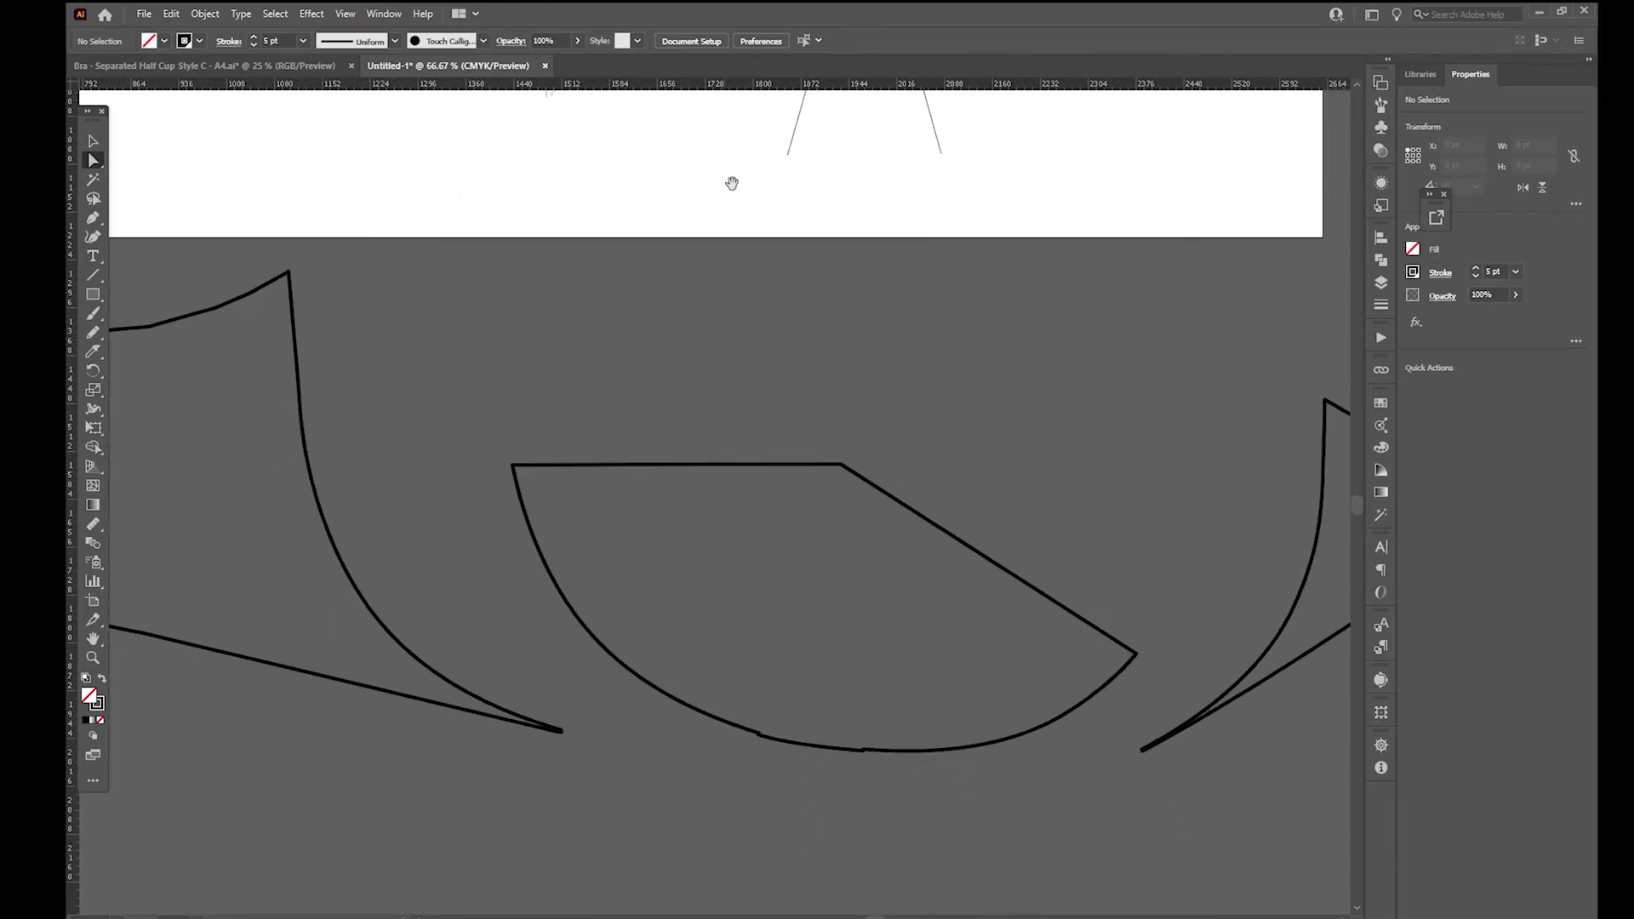
left_click(846, 474)
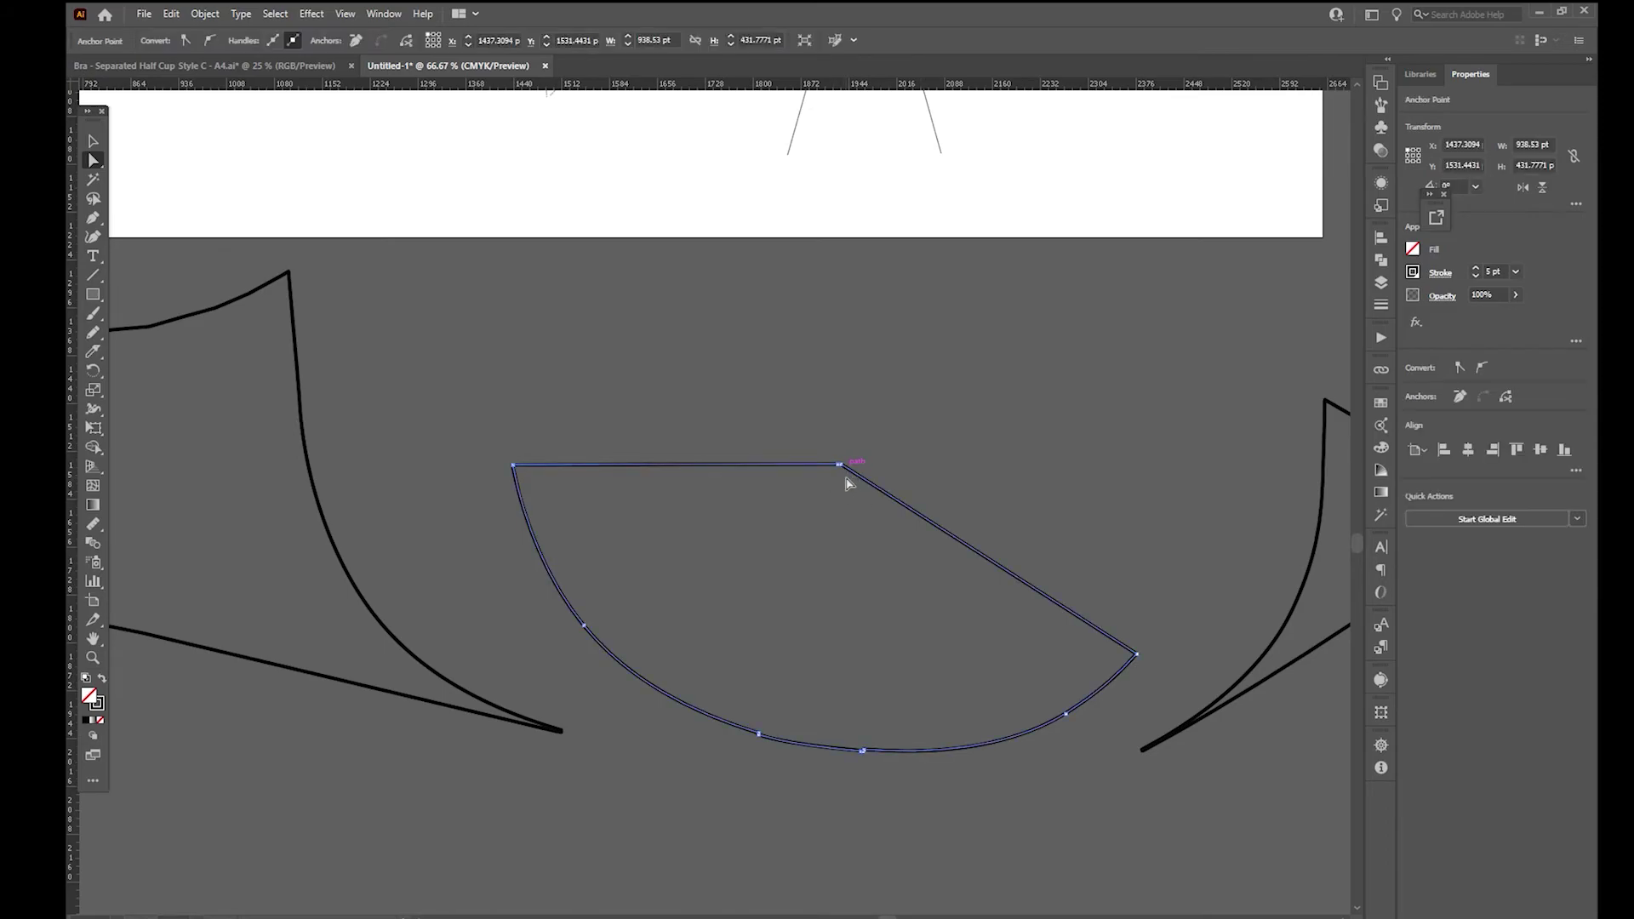
key("p")
left_click(841, 465)
right_click(850, 499)
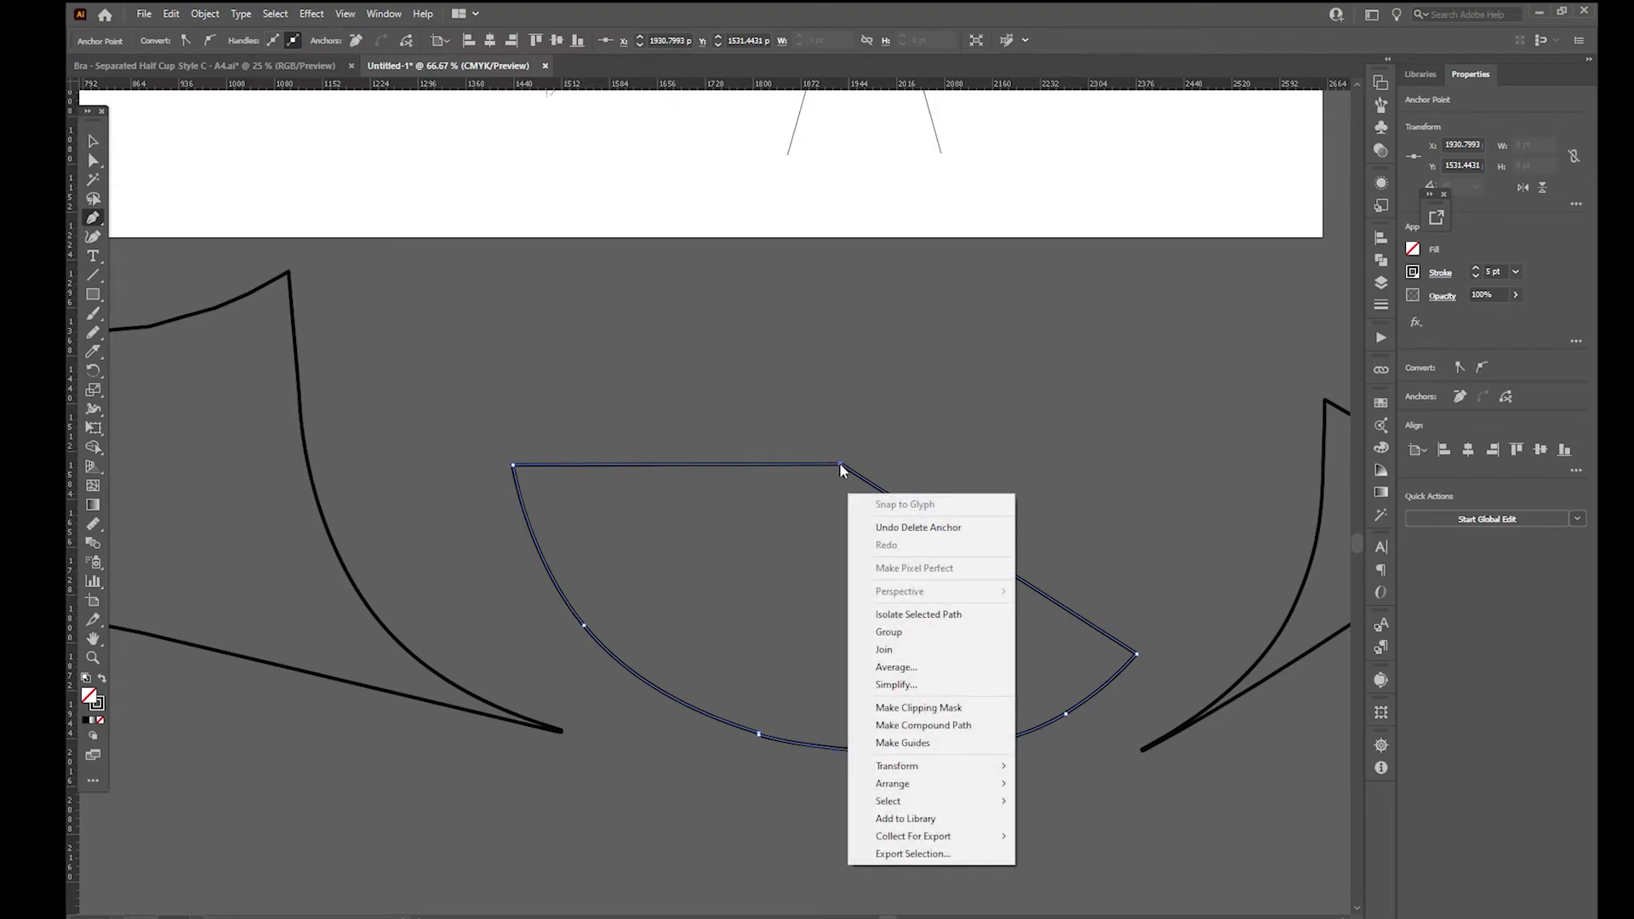
left_click_drag(924, 397, 845, 468)
left_click(895, 472, "ctrl")
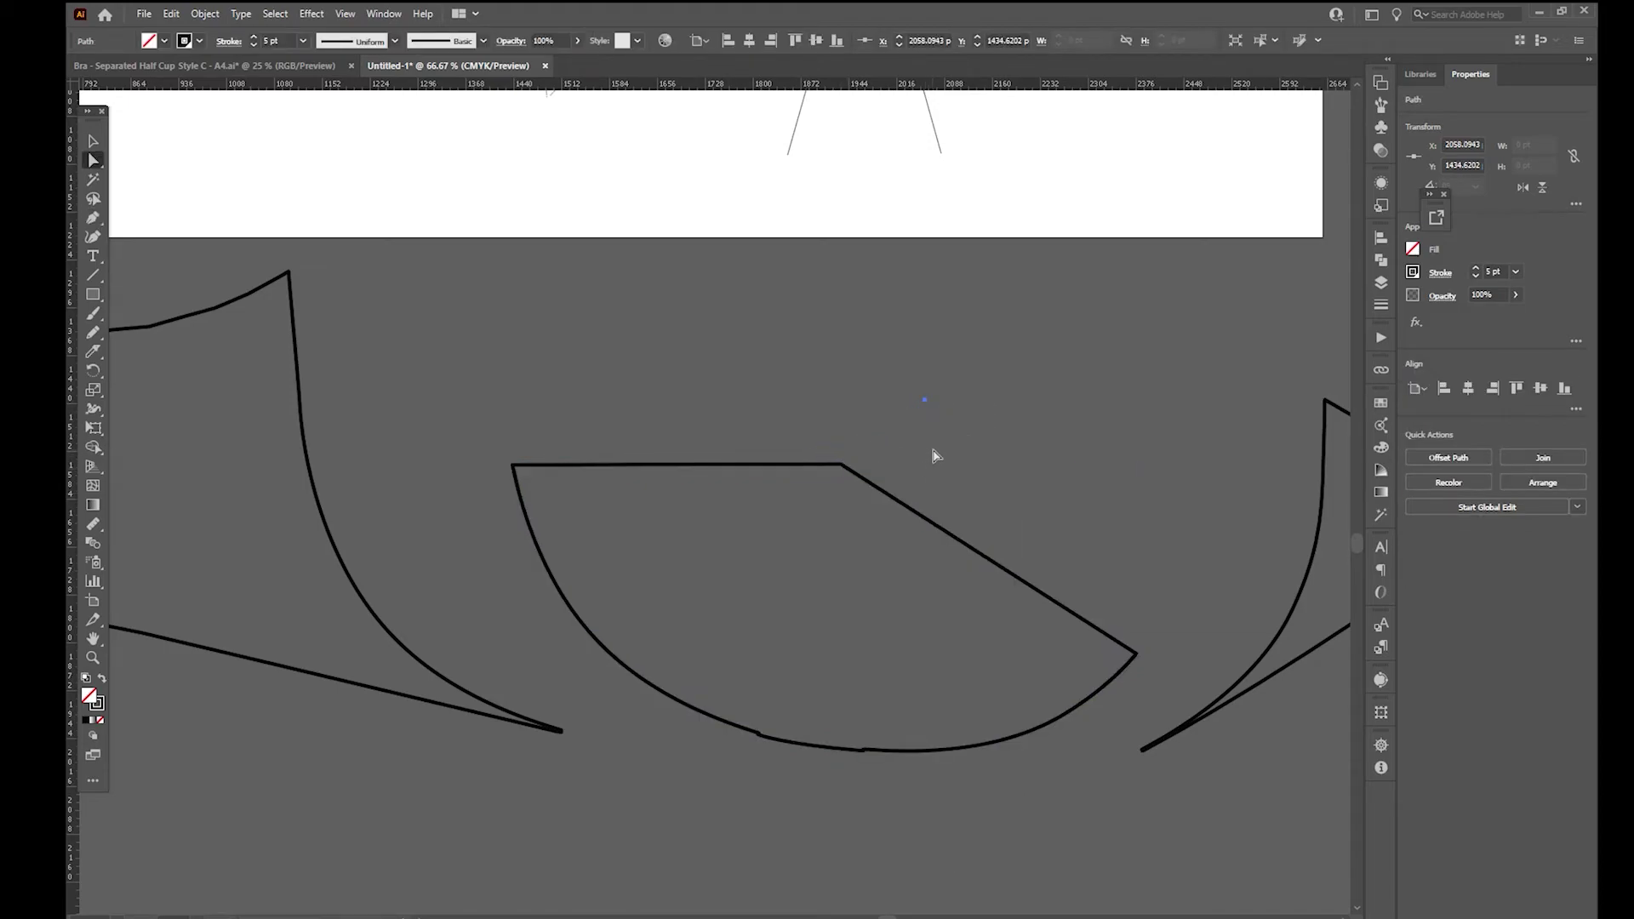
left_click(936, 456)
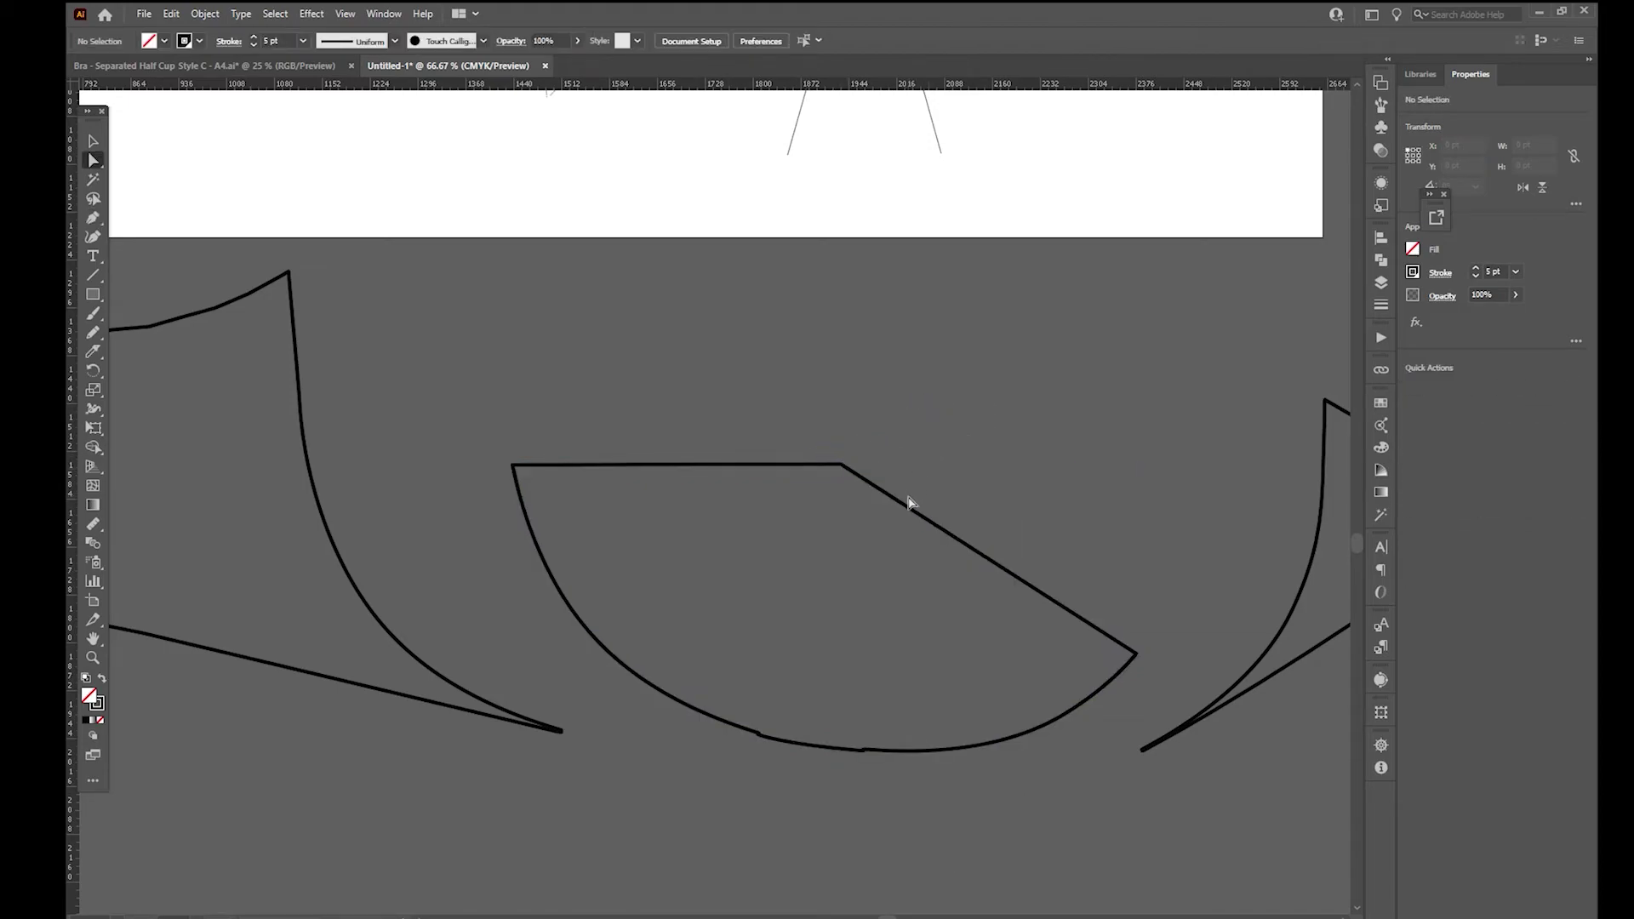
left_click(841, 466)
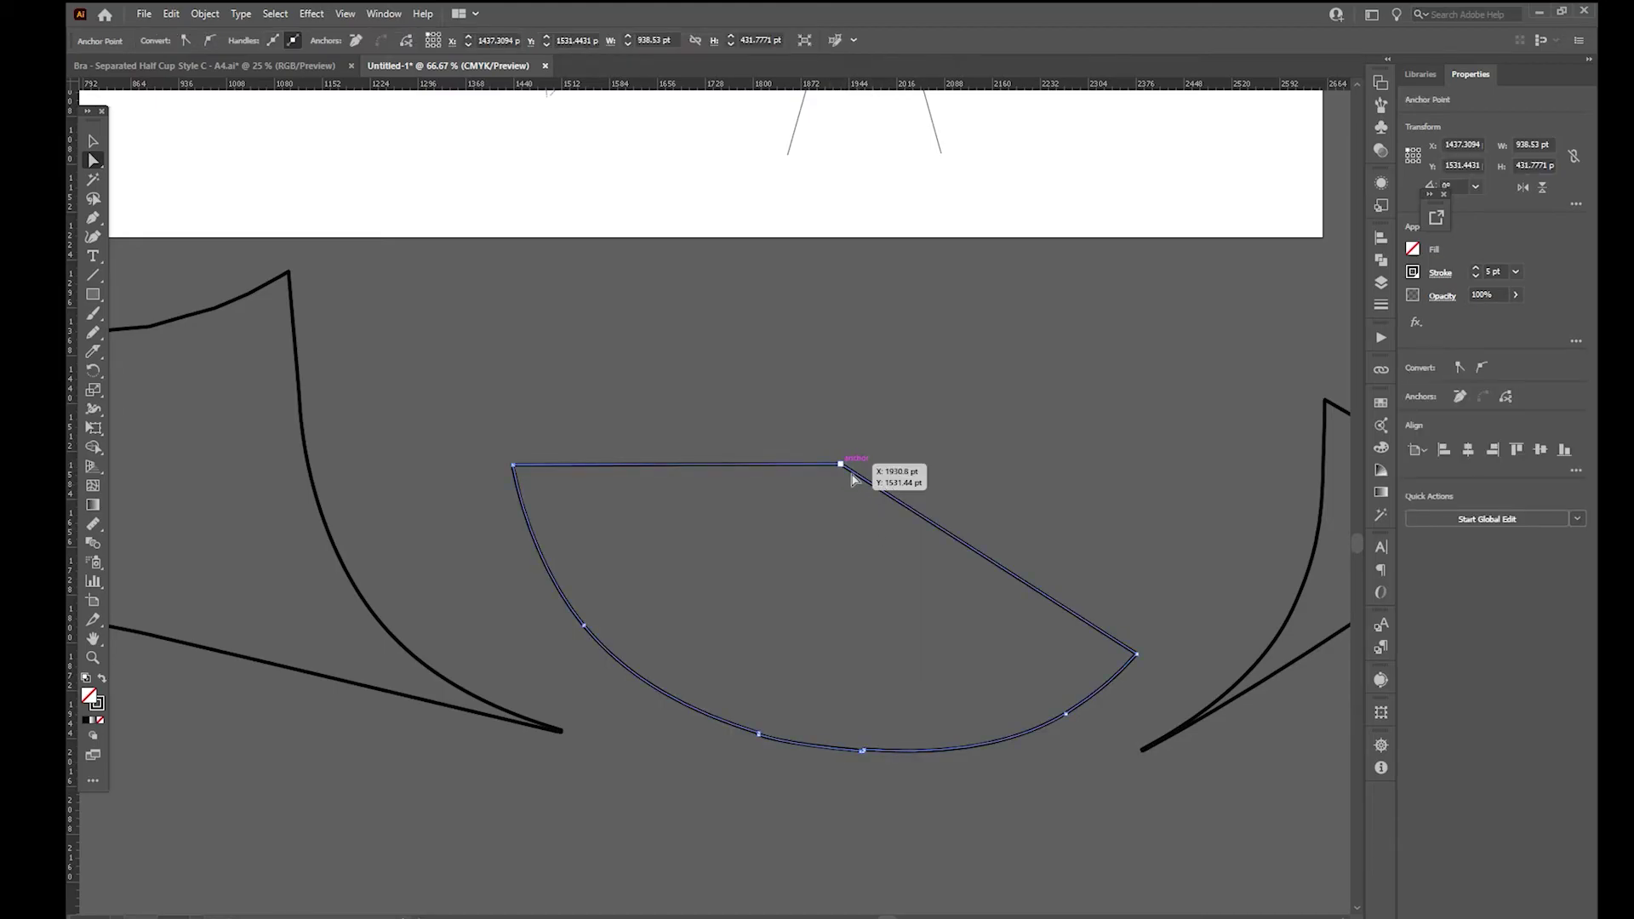
Step: Cut the upper cup along both dart legs from the bust point to its upper edge with straight Knife cuts
left_click_drag(908, 339, 949, 786)
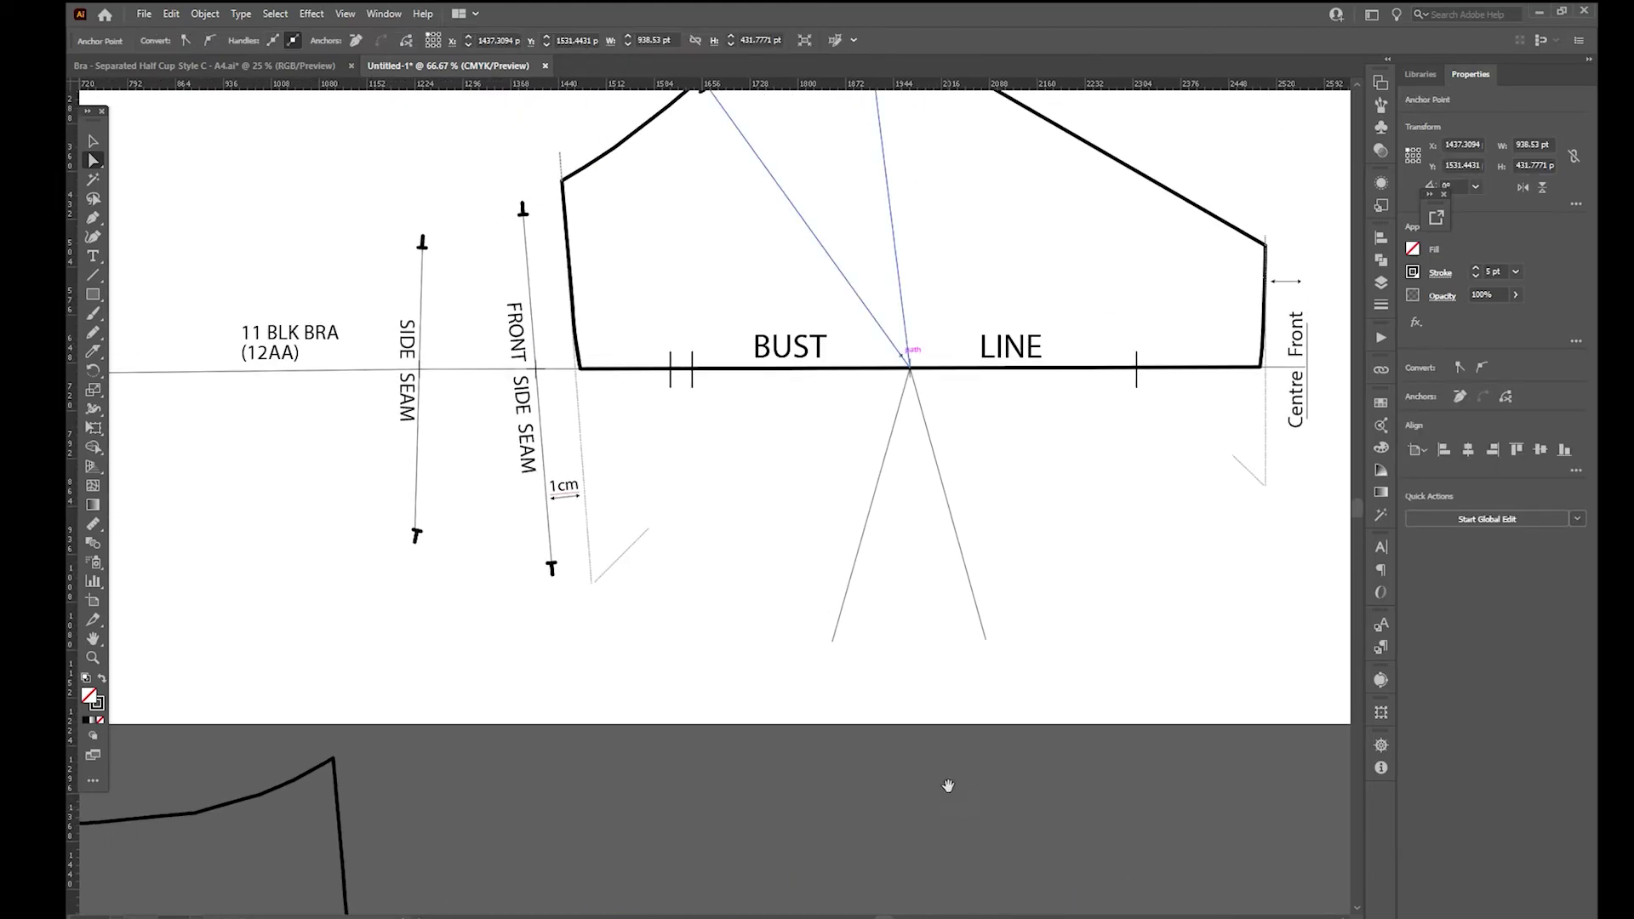
left_click_drag(904, 54, 843, 281)
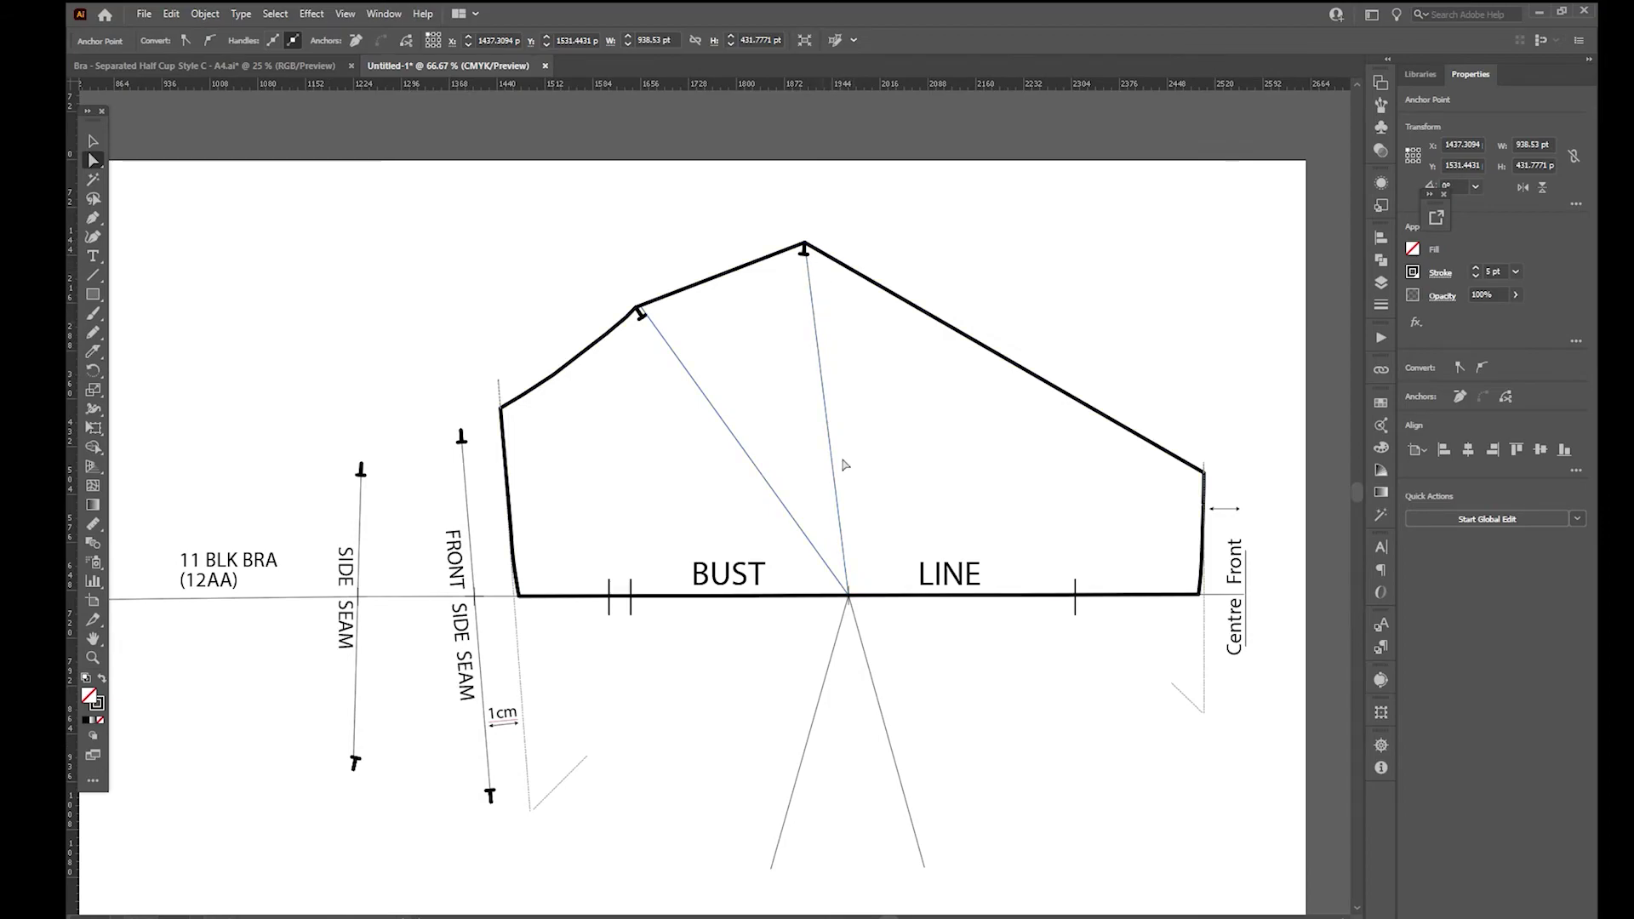
left_click(931, 362)
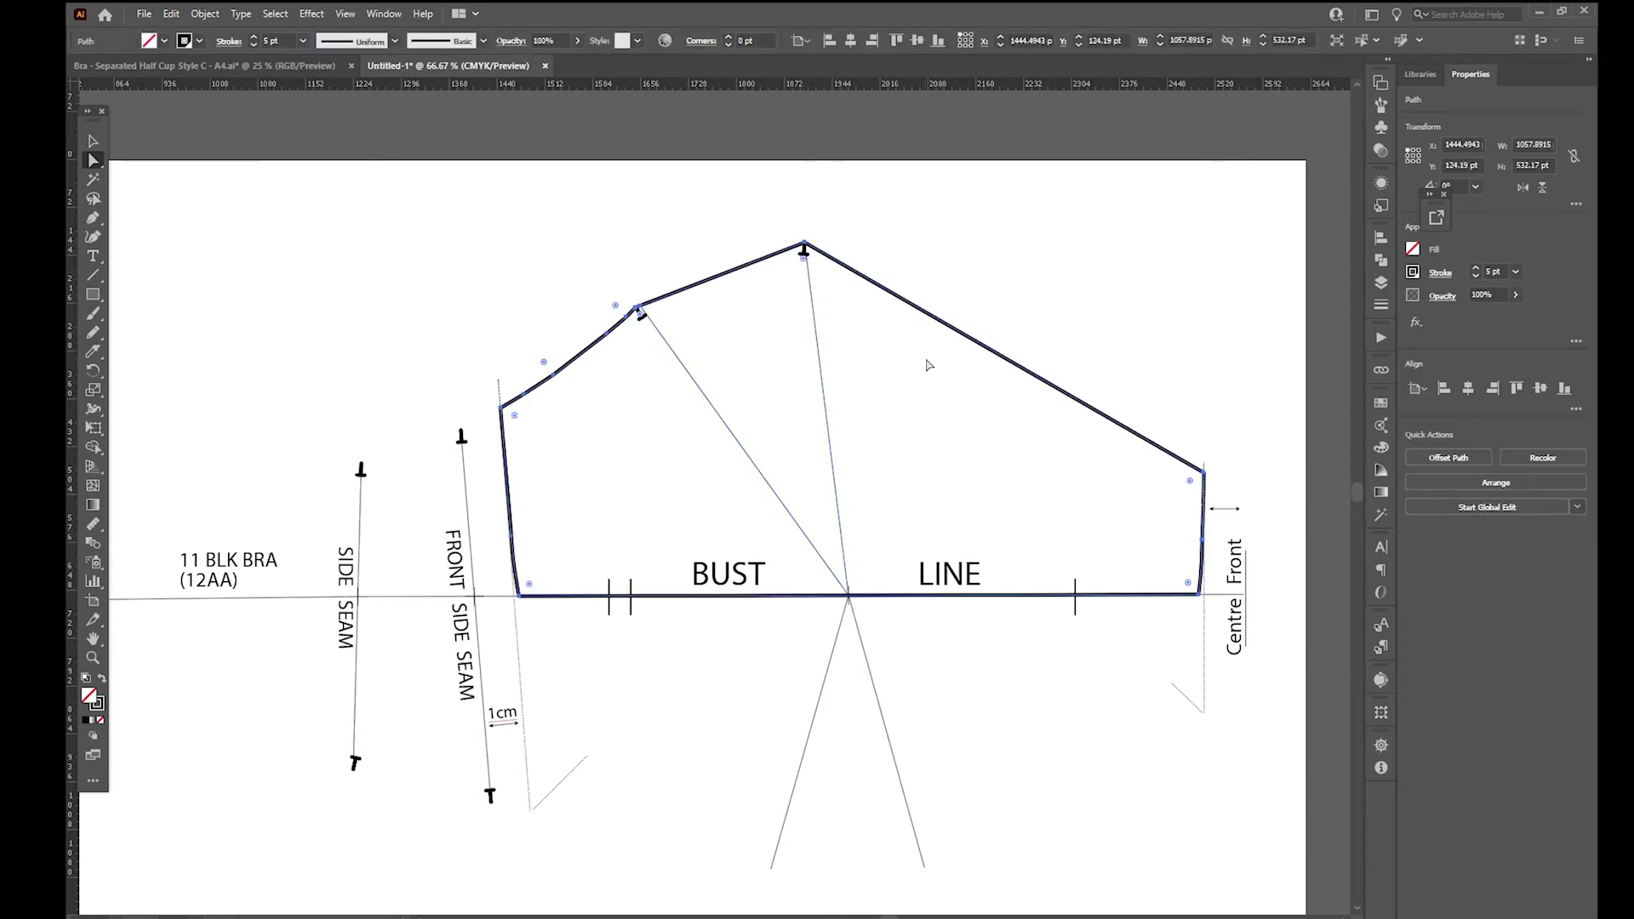
left_click(93, 351)
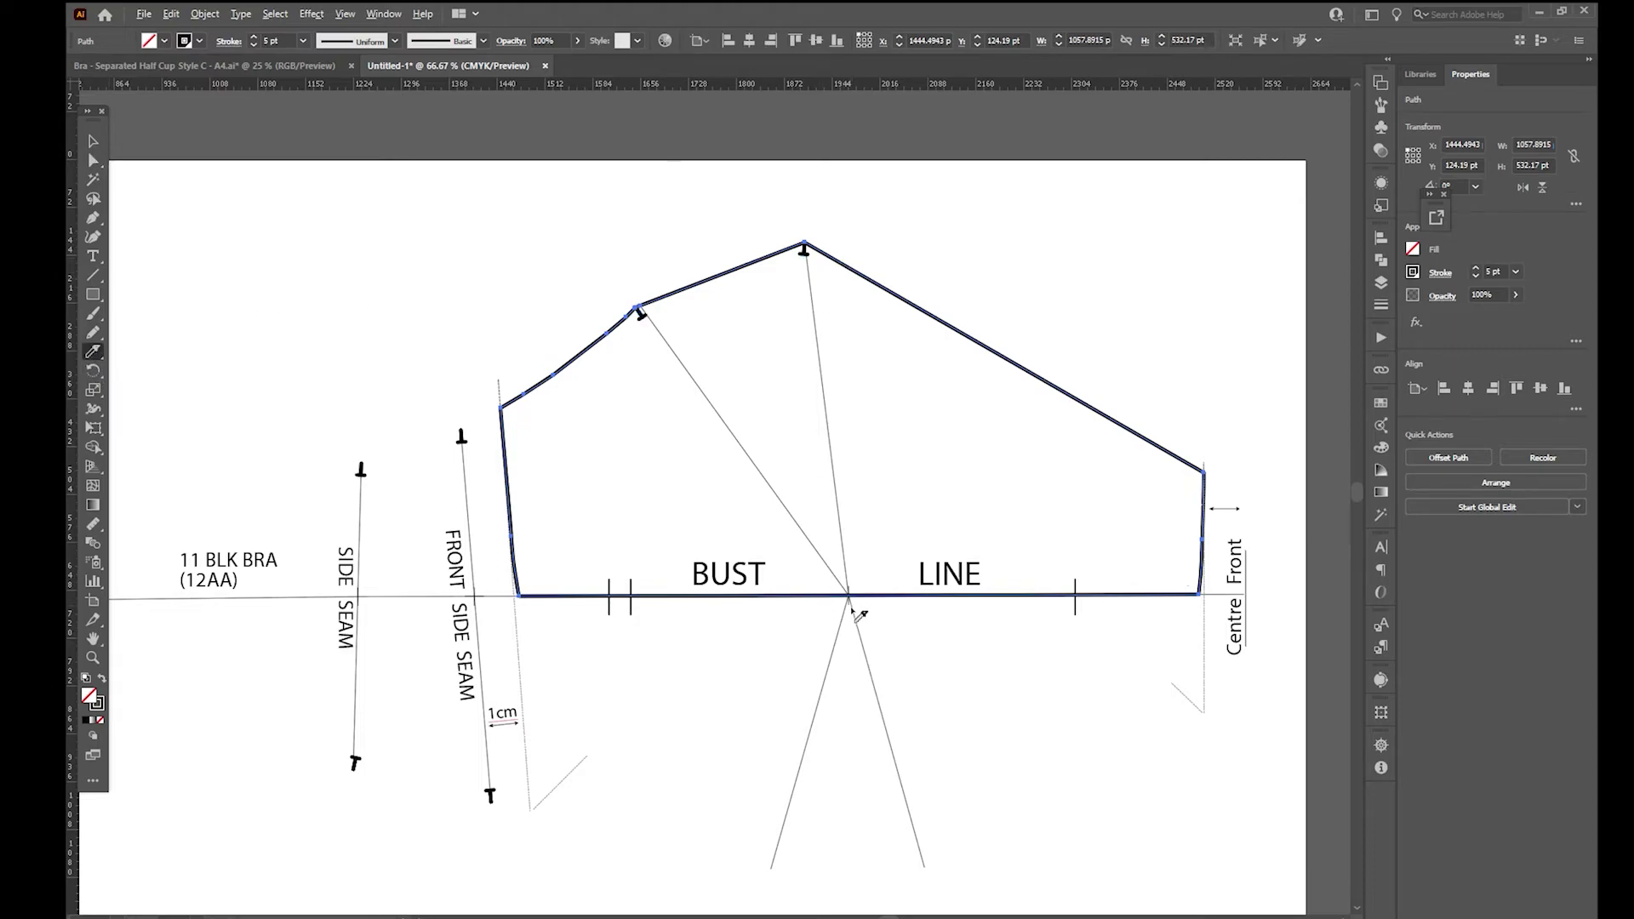
left_click(807, 233)
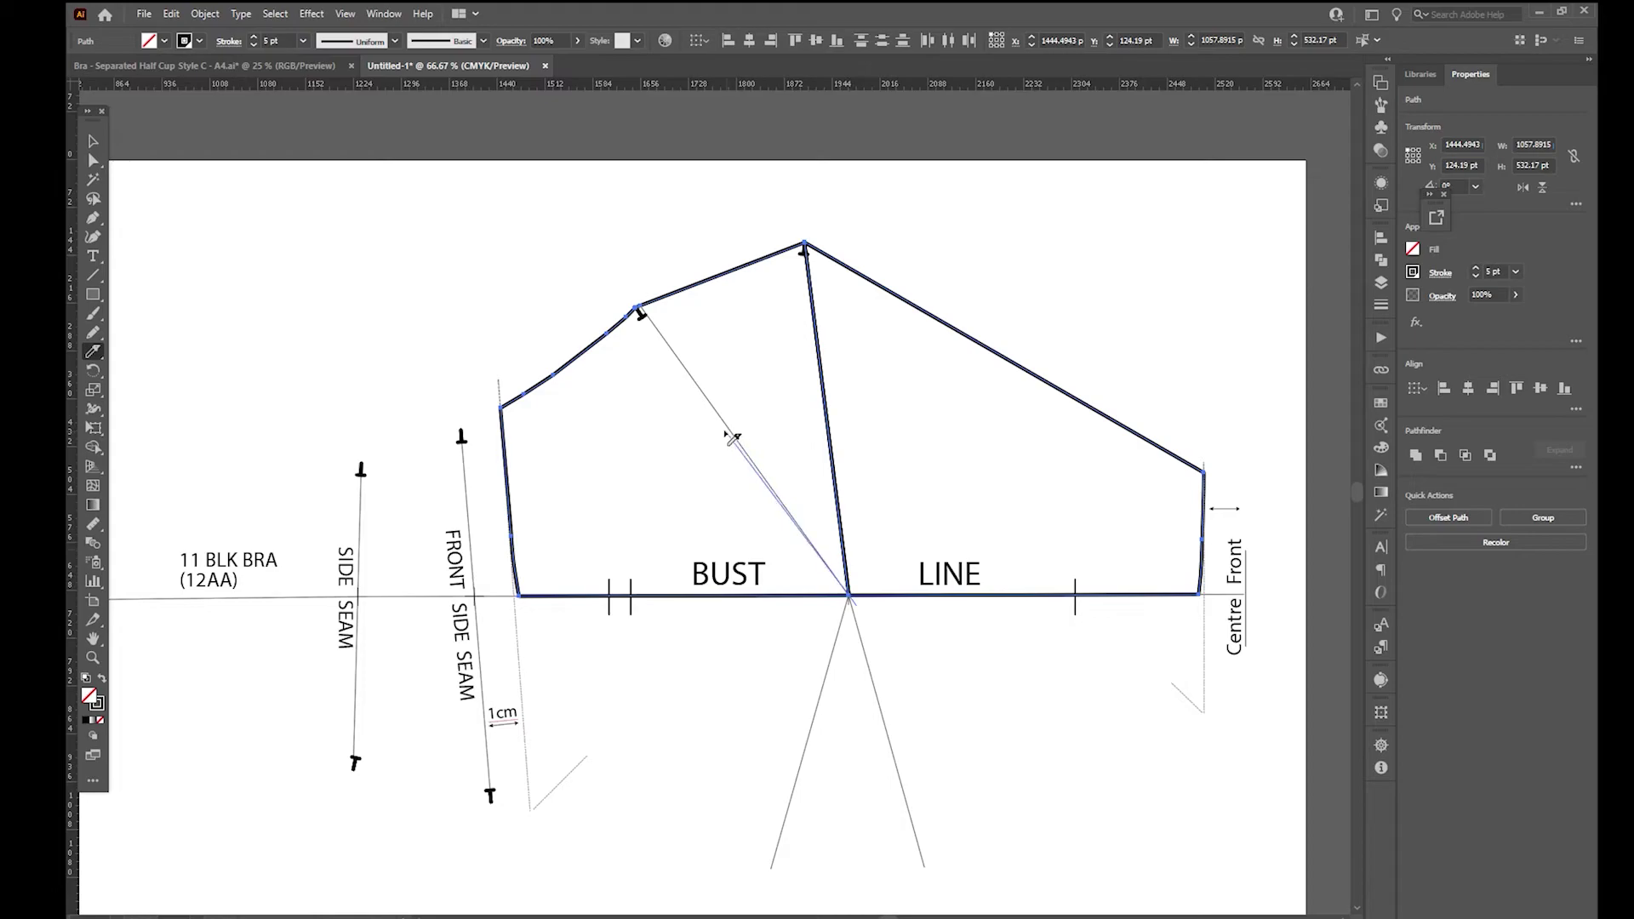
left_click(637, 308)
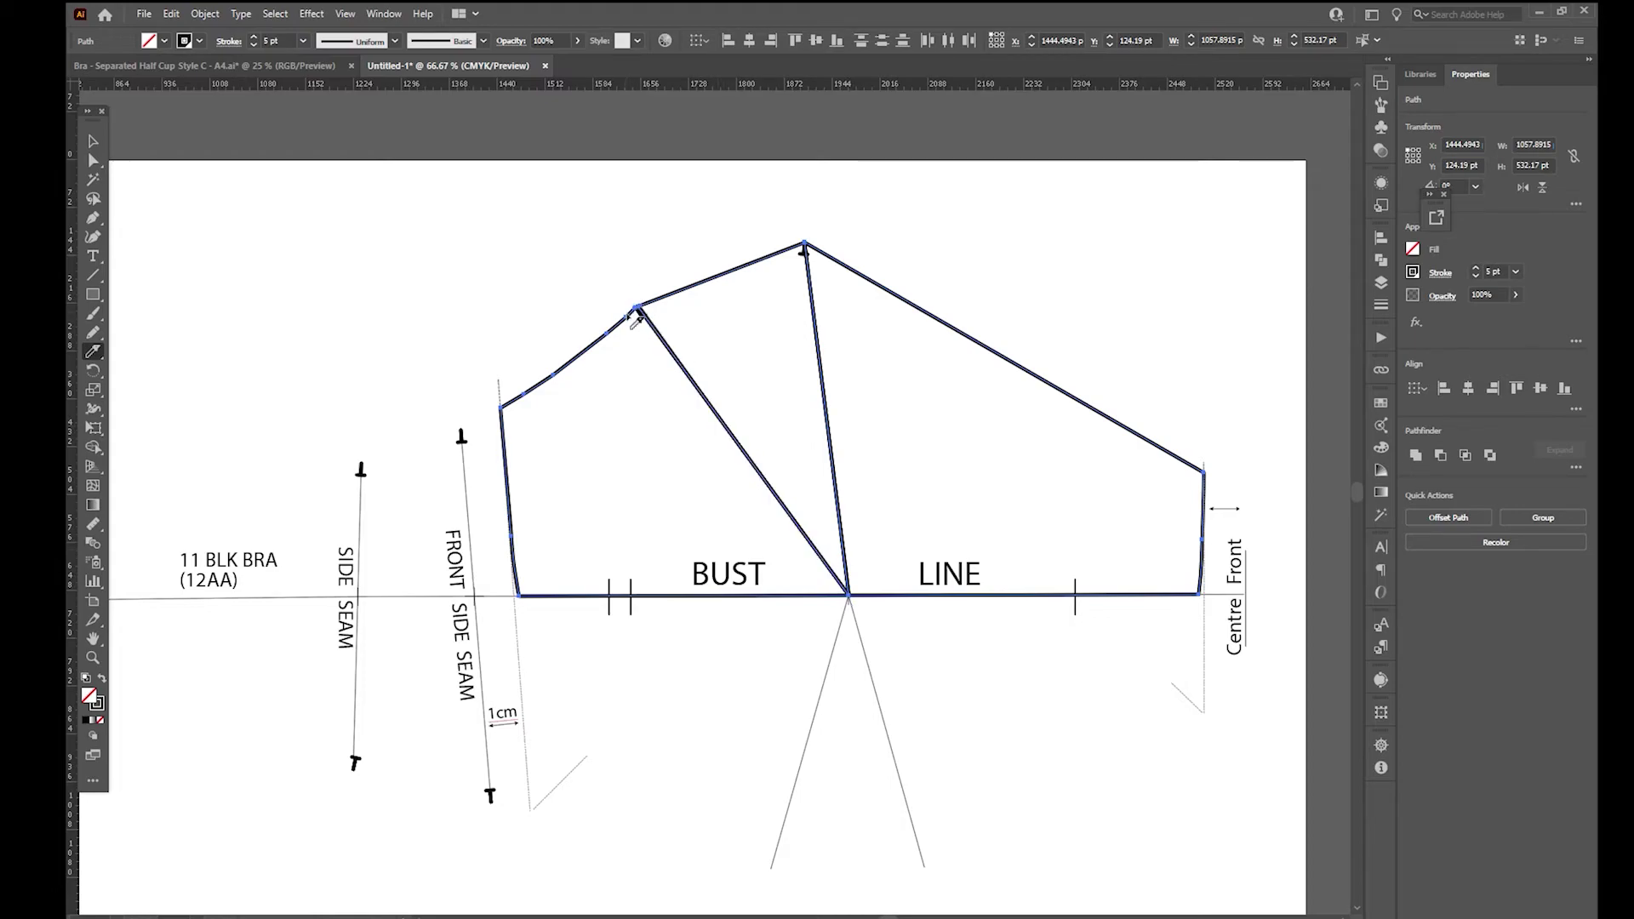
Step: Delete the triangular dart wedge between the two halves of the upper cup
key("a")
left_click(773, 332)
key("Delete")
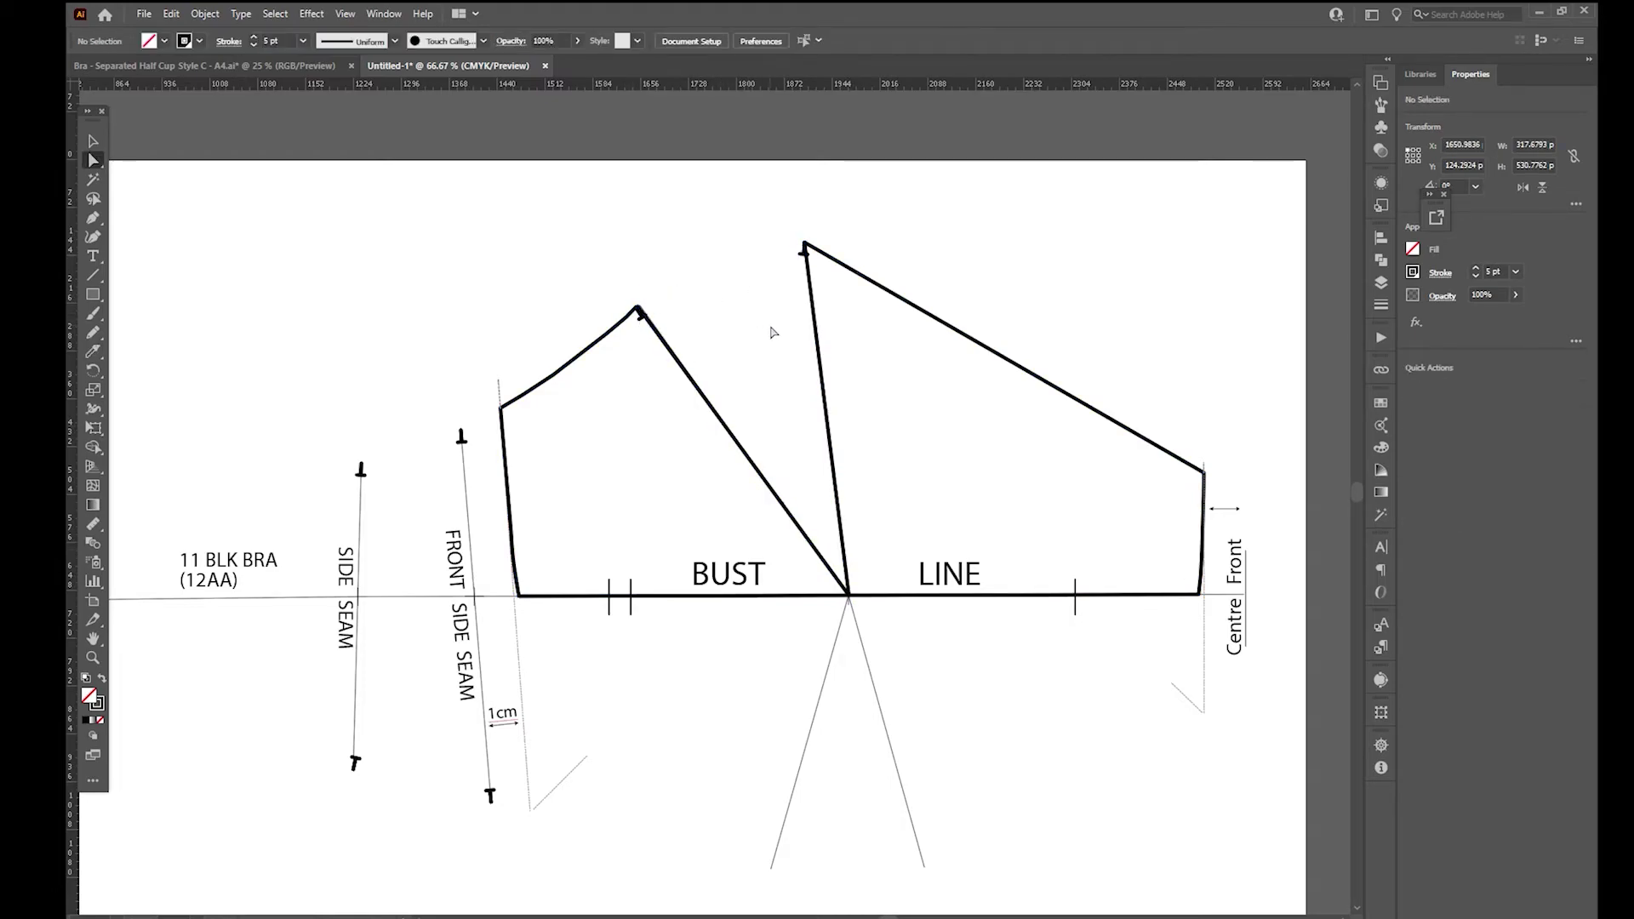
Step: Rotate the upper cup's centre-front half about 29° counterclockwise around the bust point to close the dart
left_click(804, 267)
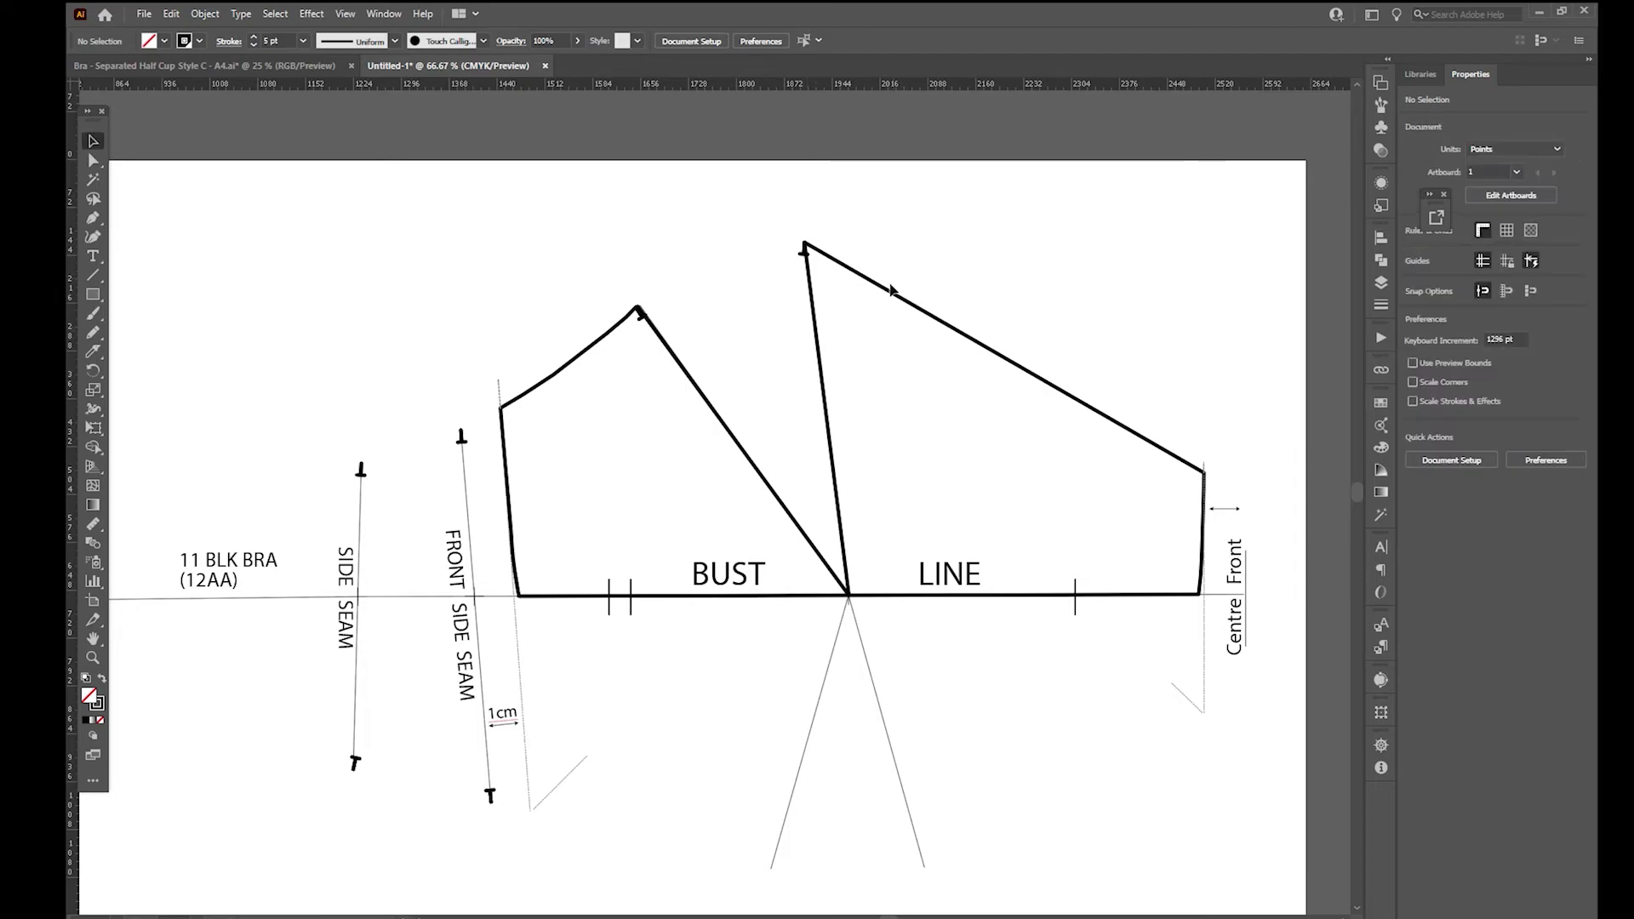
key("v")
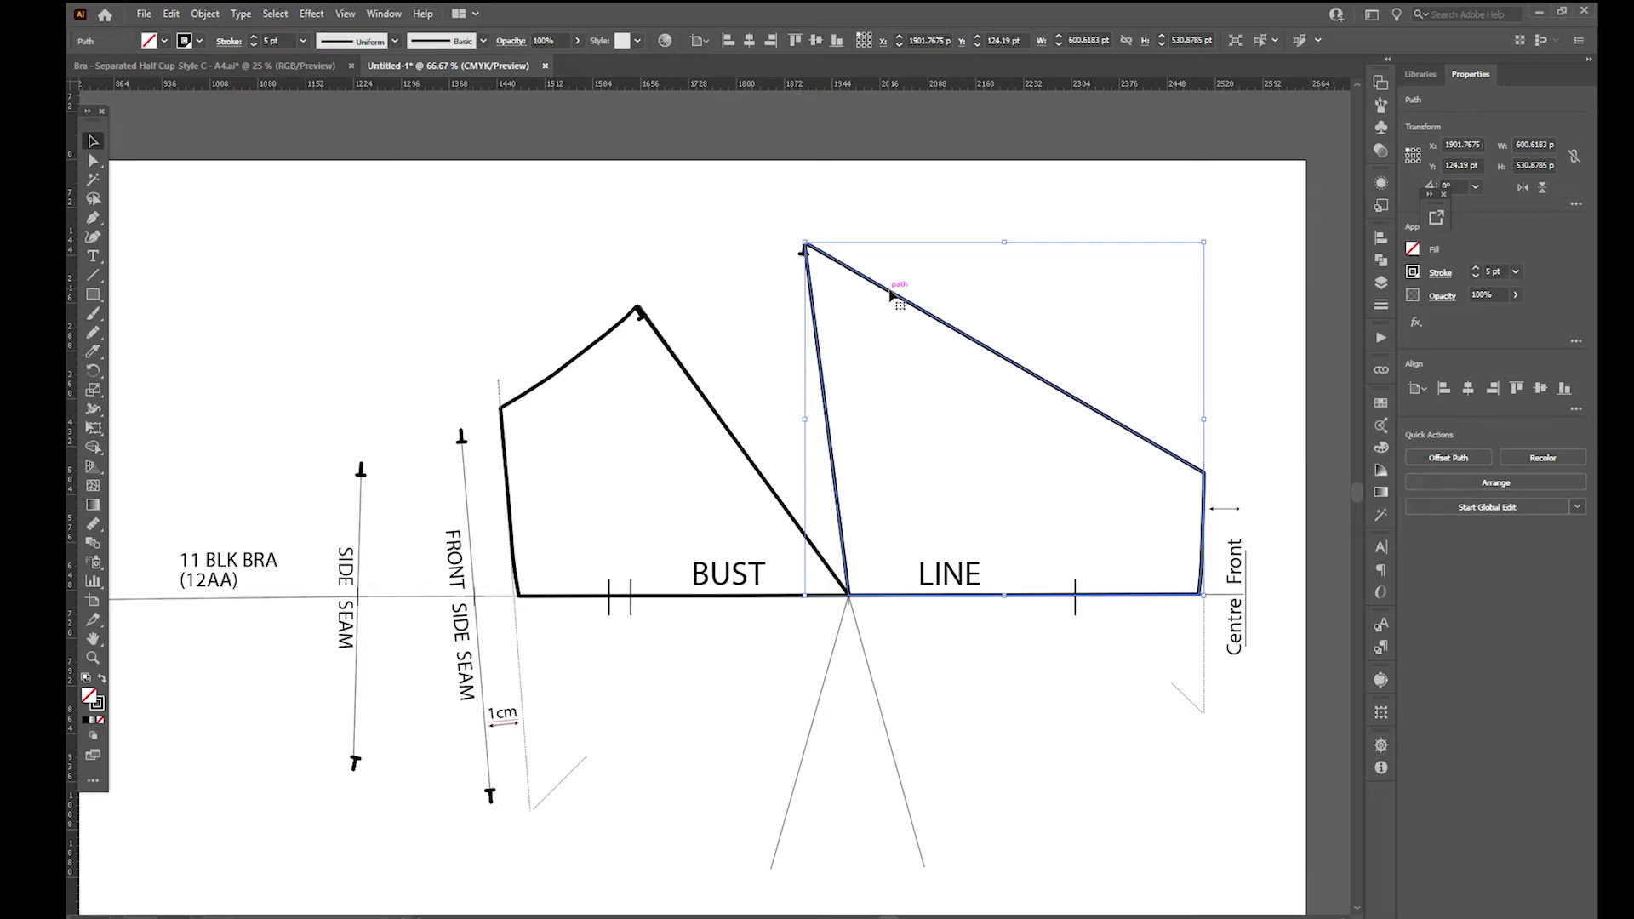
key("r")
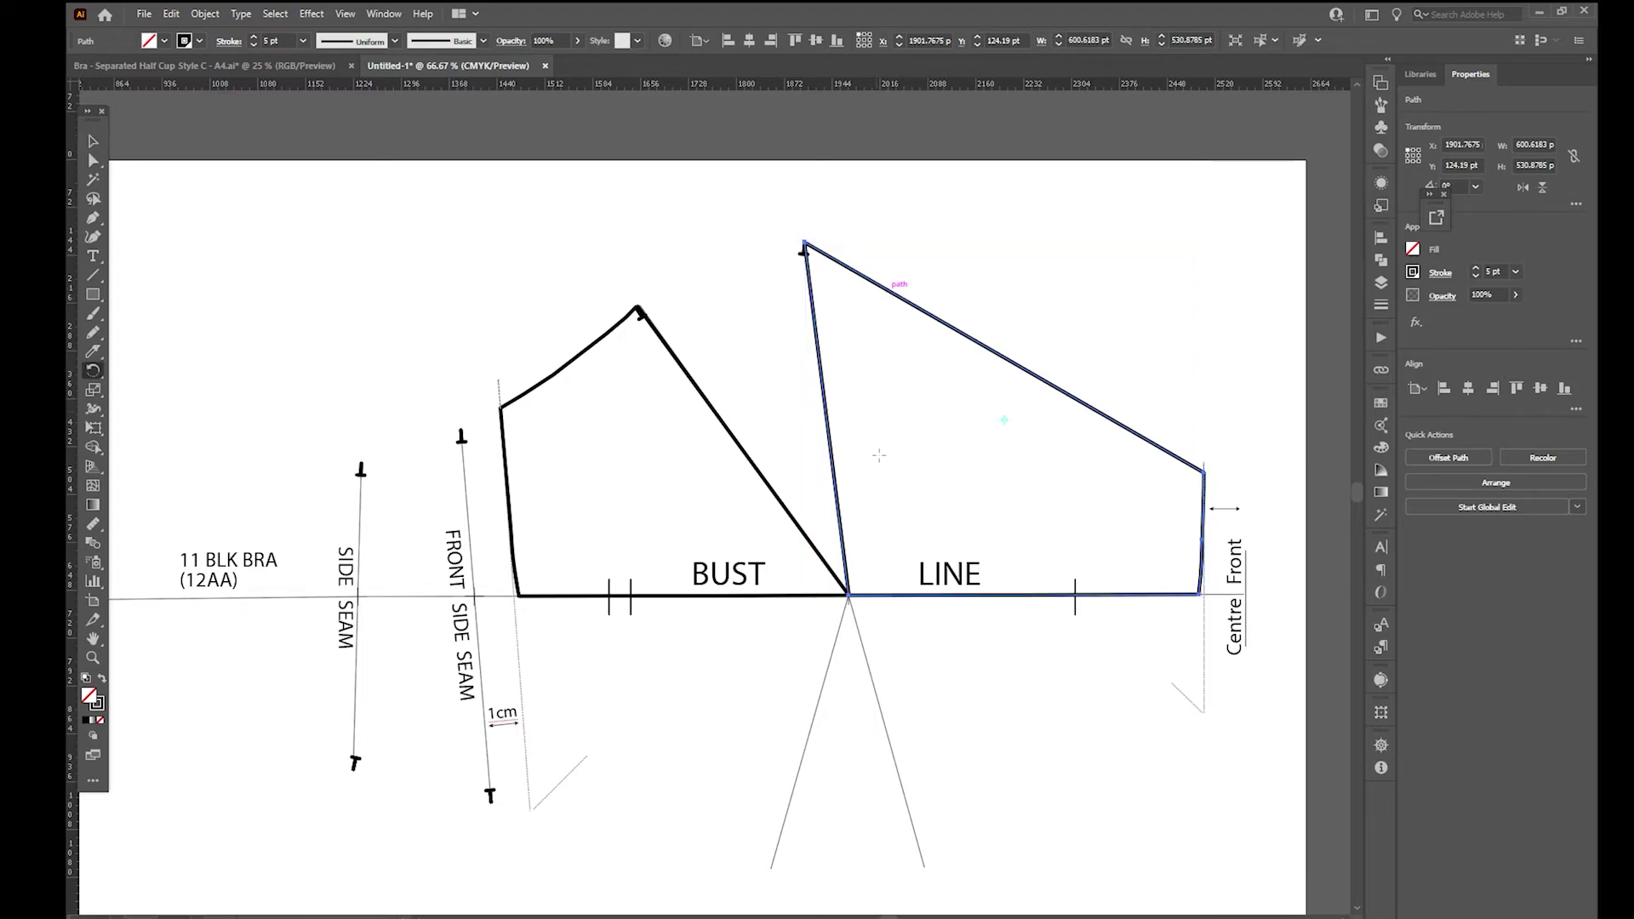
left_click(849, 596)
left_click_drag(809, 289, 673, 349)
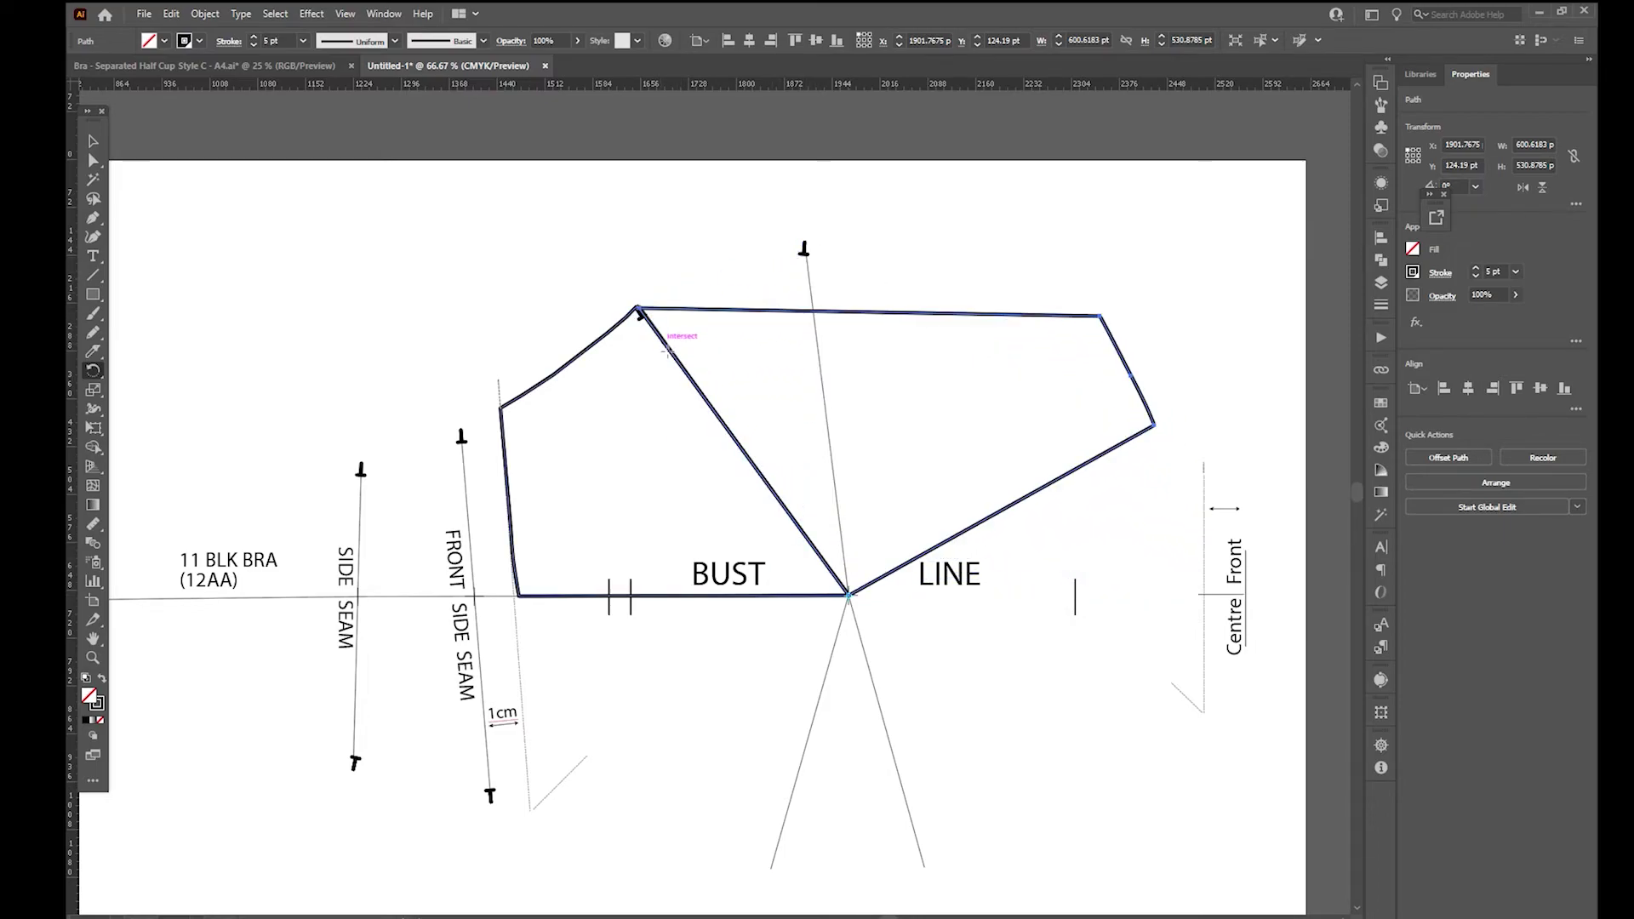
Step: Merge the two upper cup halves with the Shape Builder and delete the leftover dart line's end anchor
key("v")
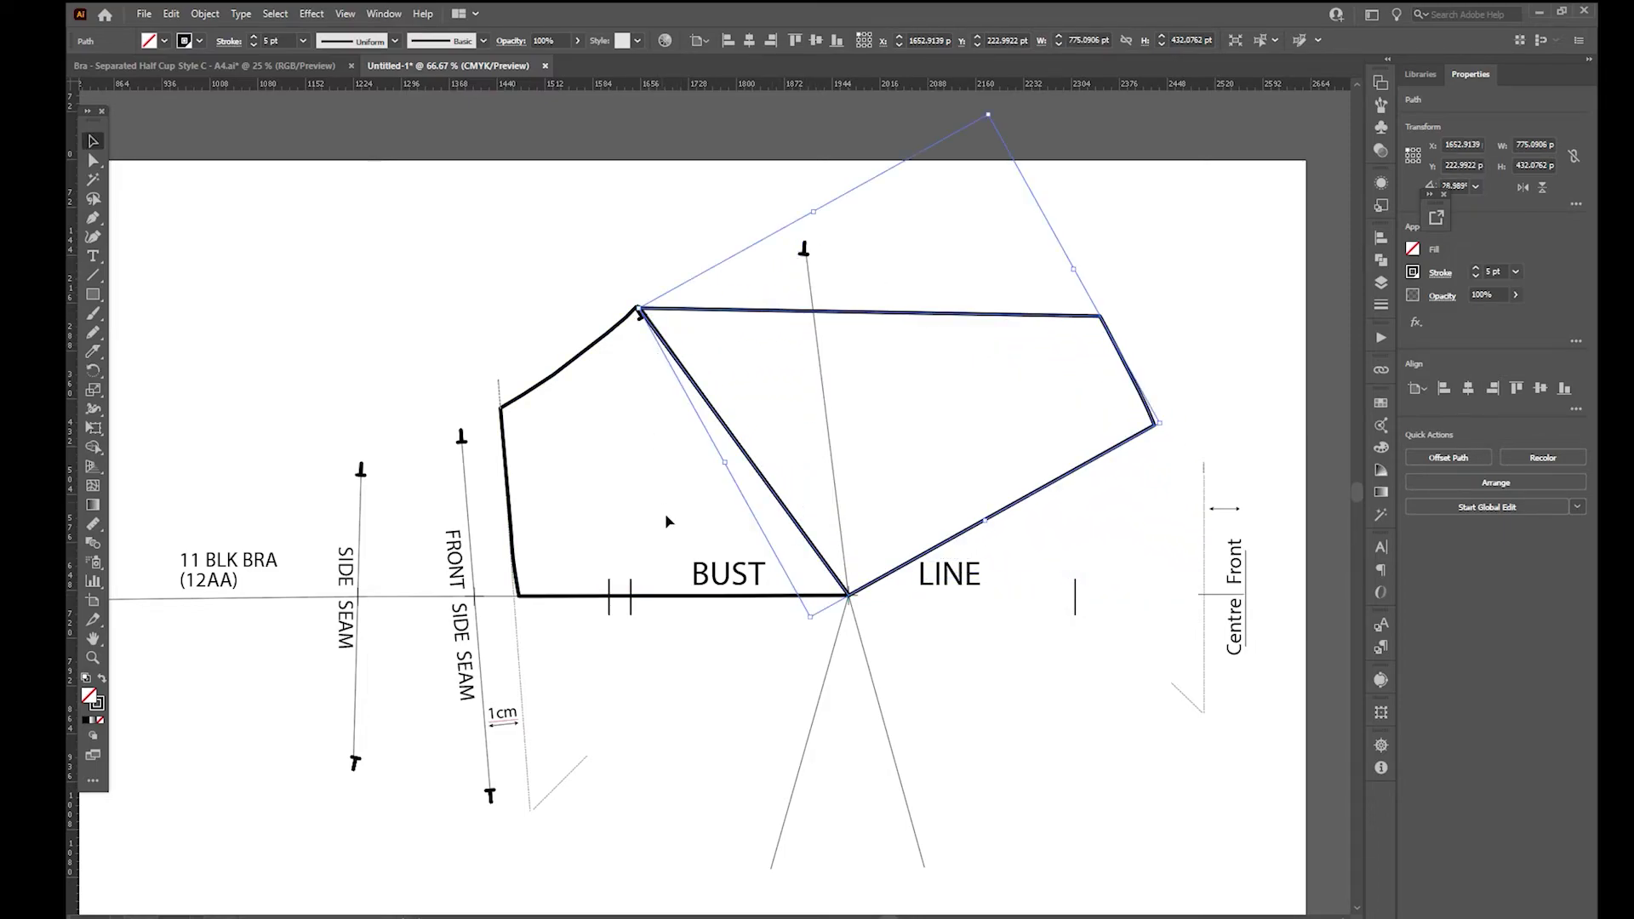
left_click(685, 596, "shift")
left_click(94, 448)
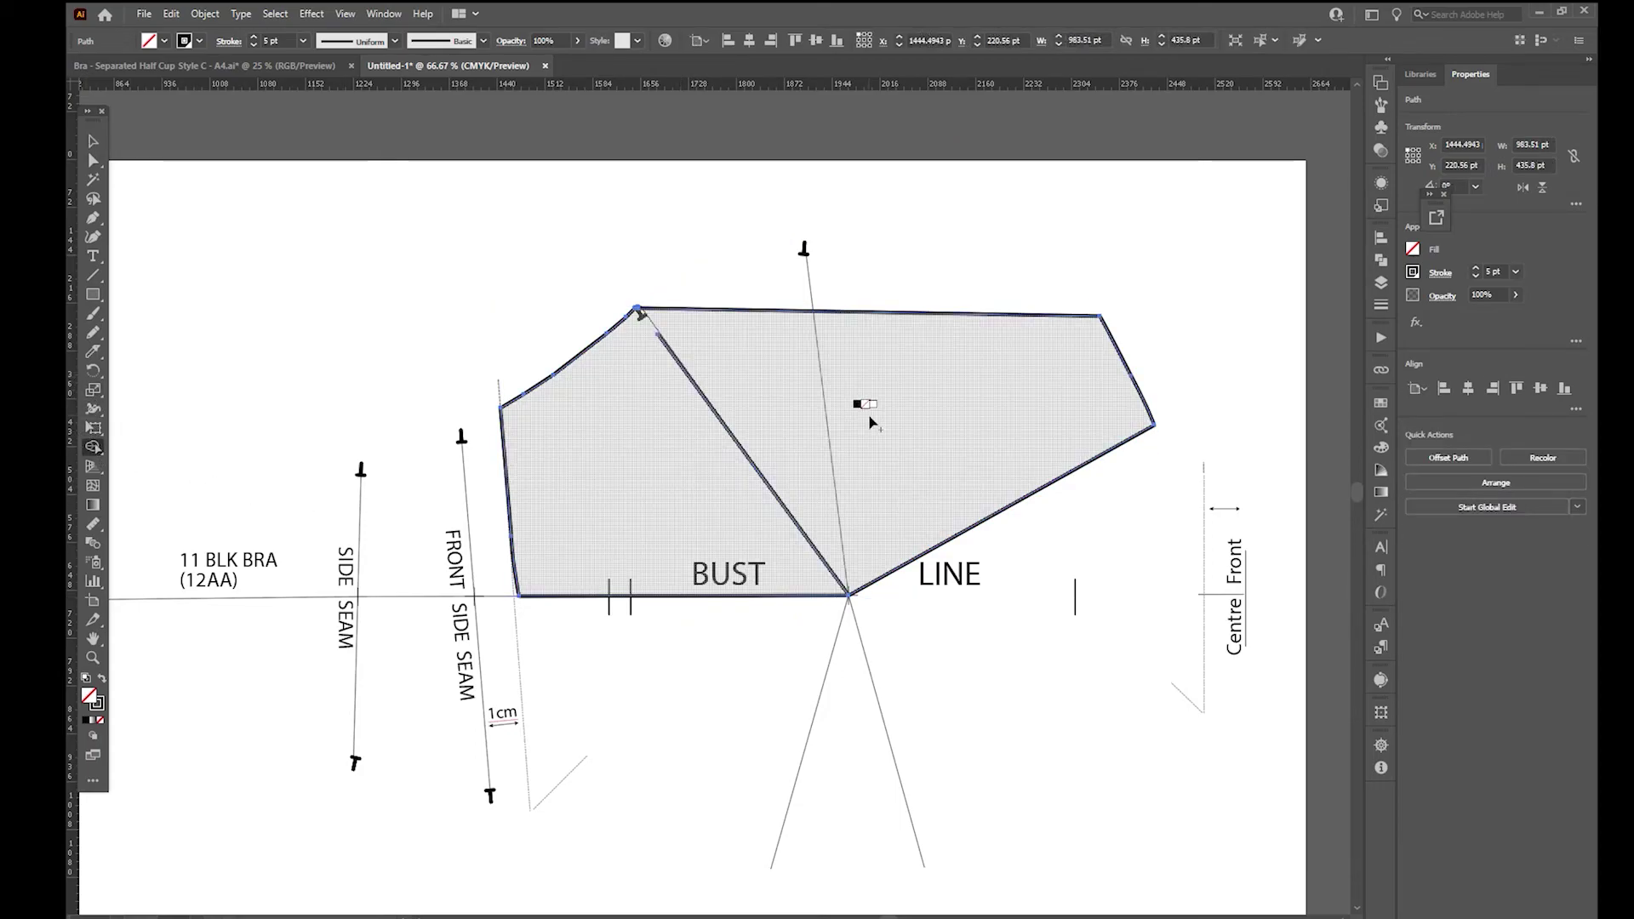
key("p")
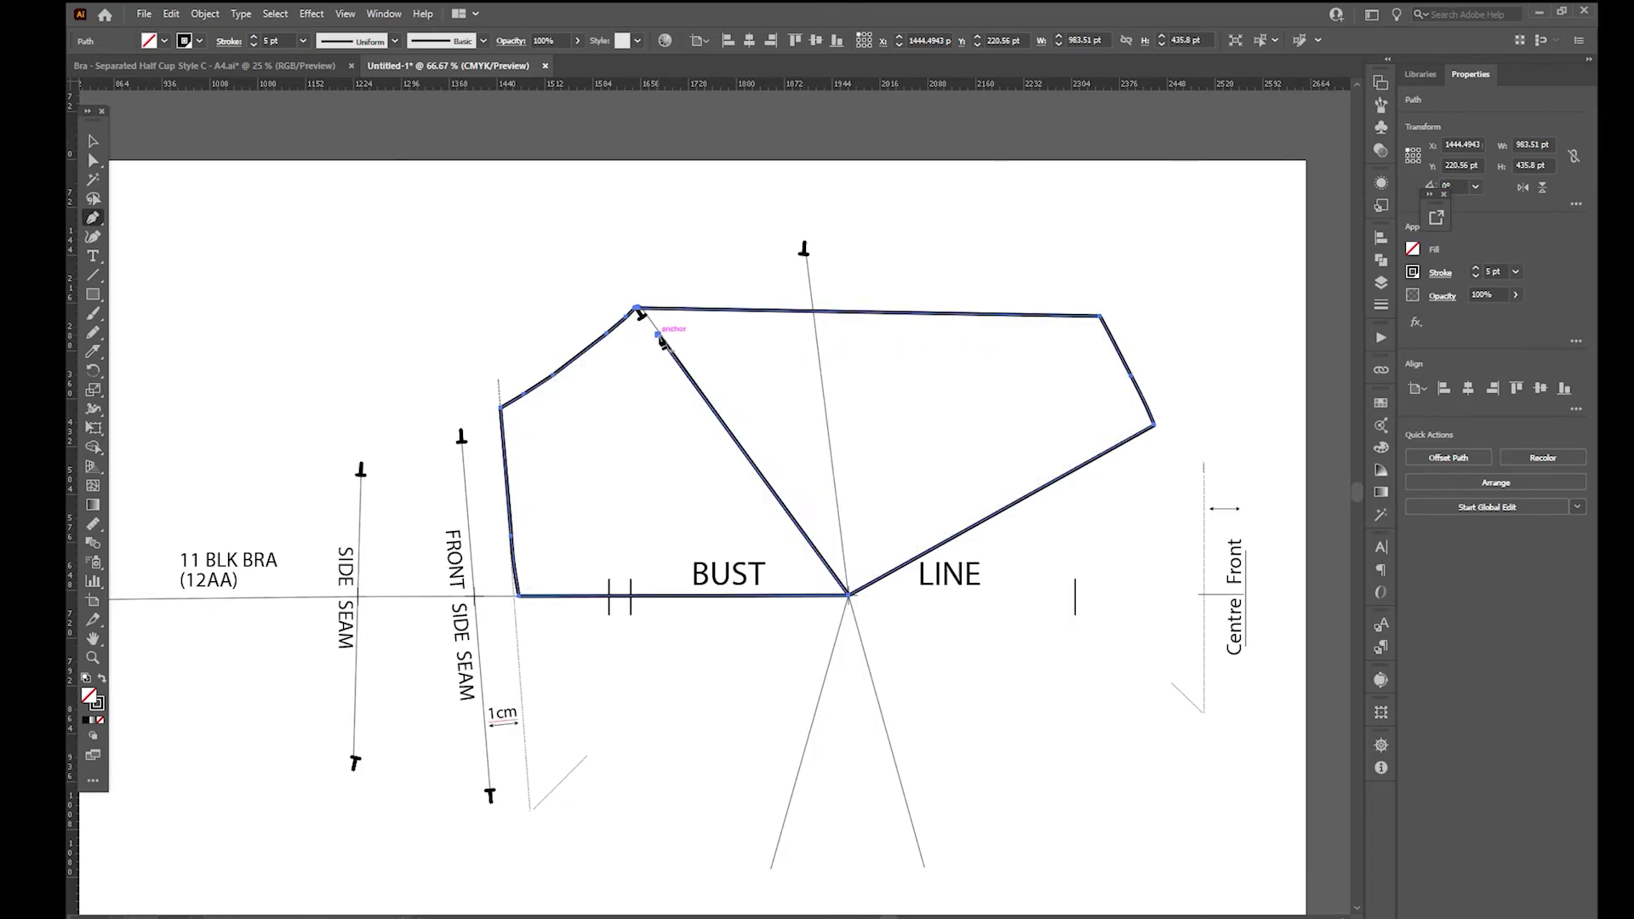
left_click(659, 335)
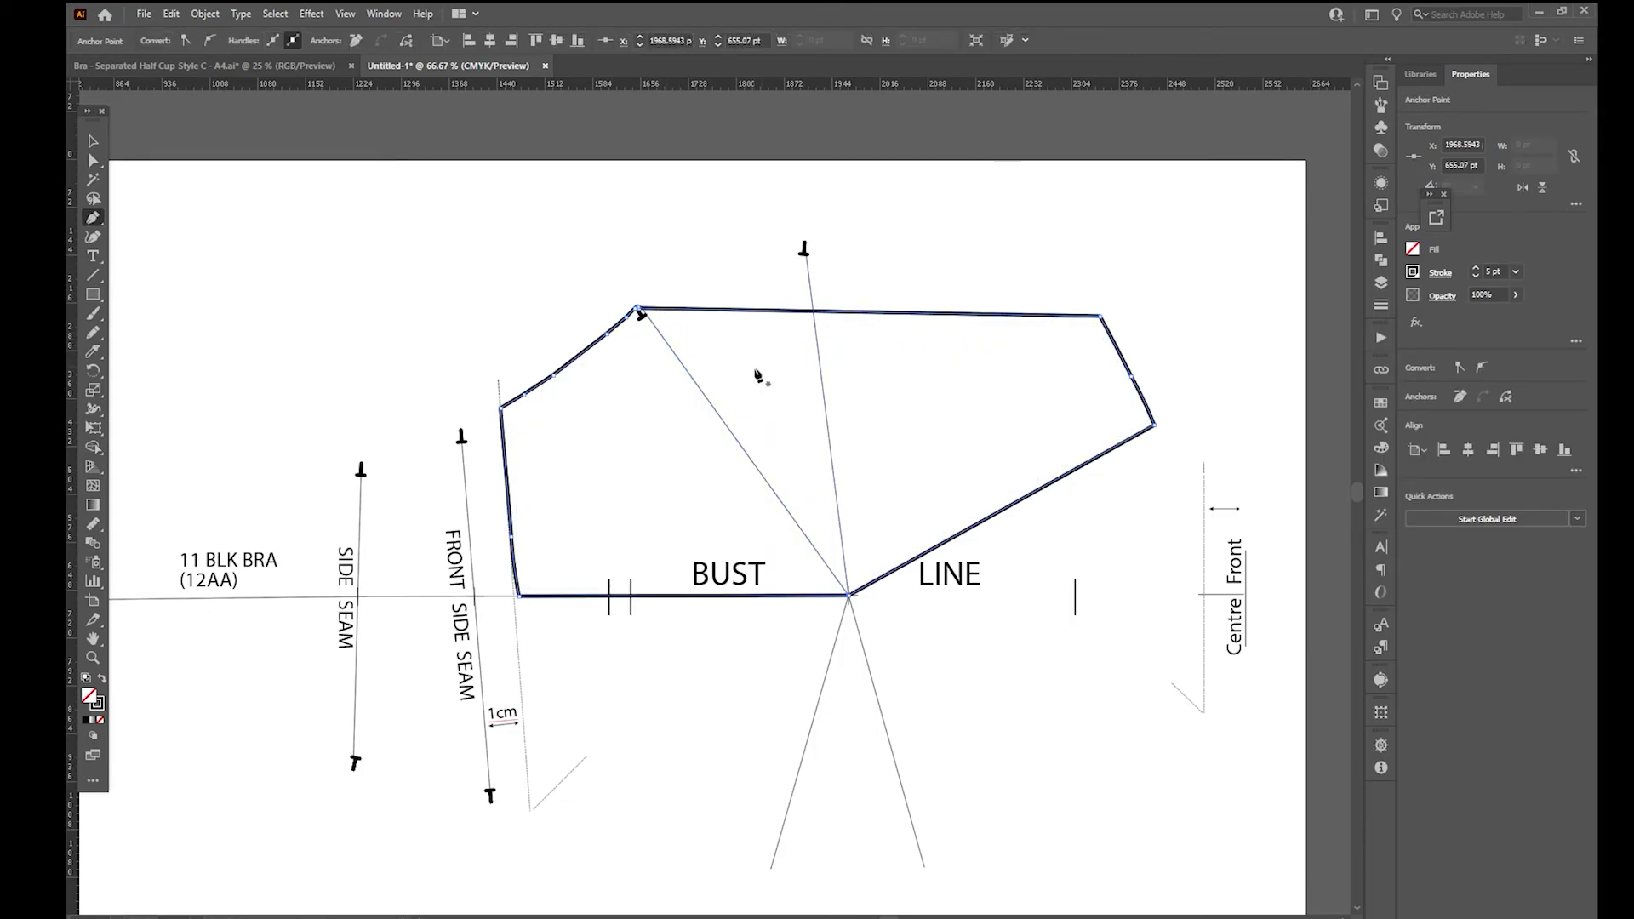
Step: Place a copy of the merged upper cup just above the lower cup piece, overlapping the artboard's lower edge, and deselect
key("ctrl+minus")
key("ctrl+minus")
key("ctrl+minus")
key("ctrl+minus")
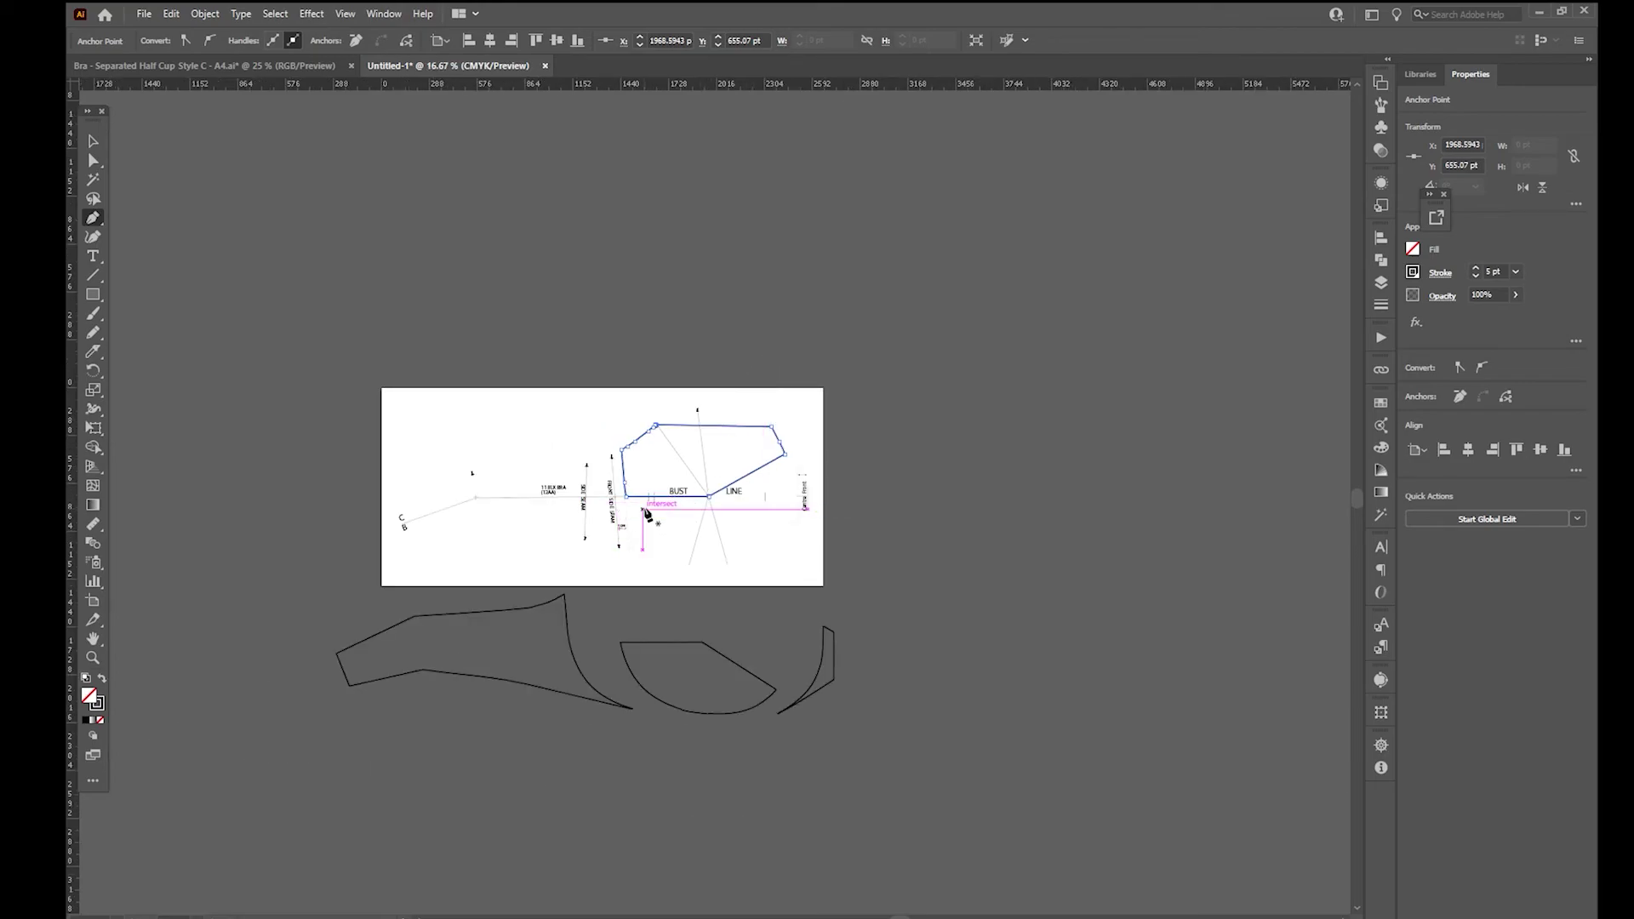
key("a")
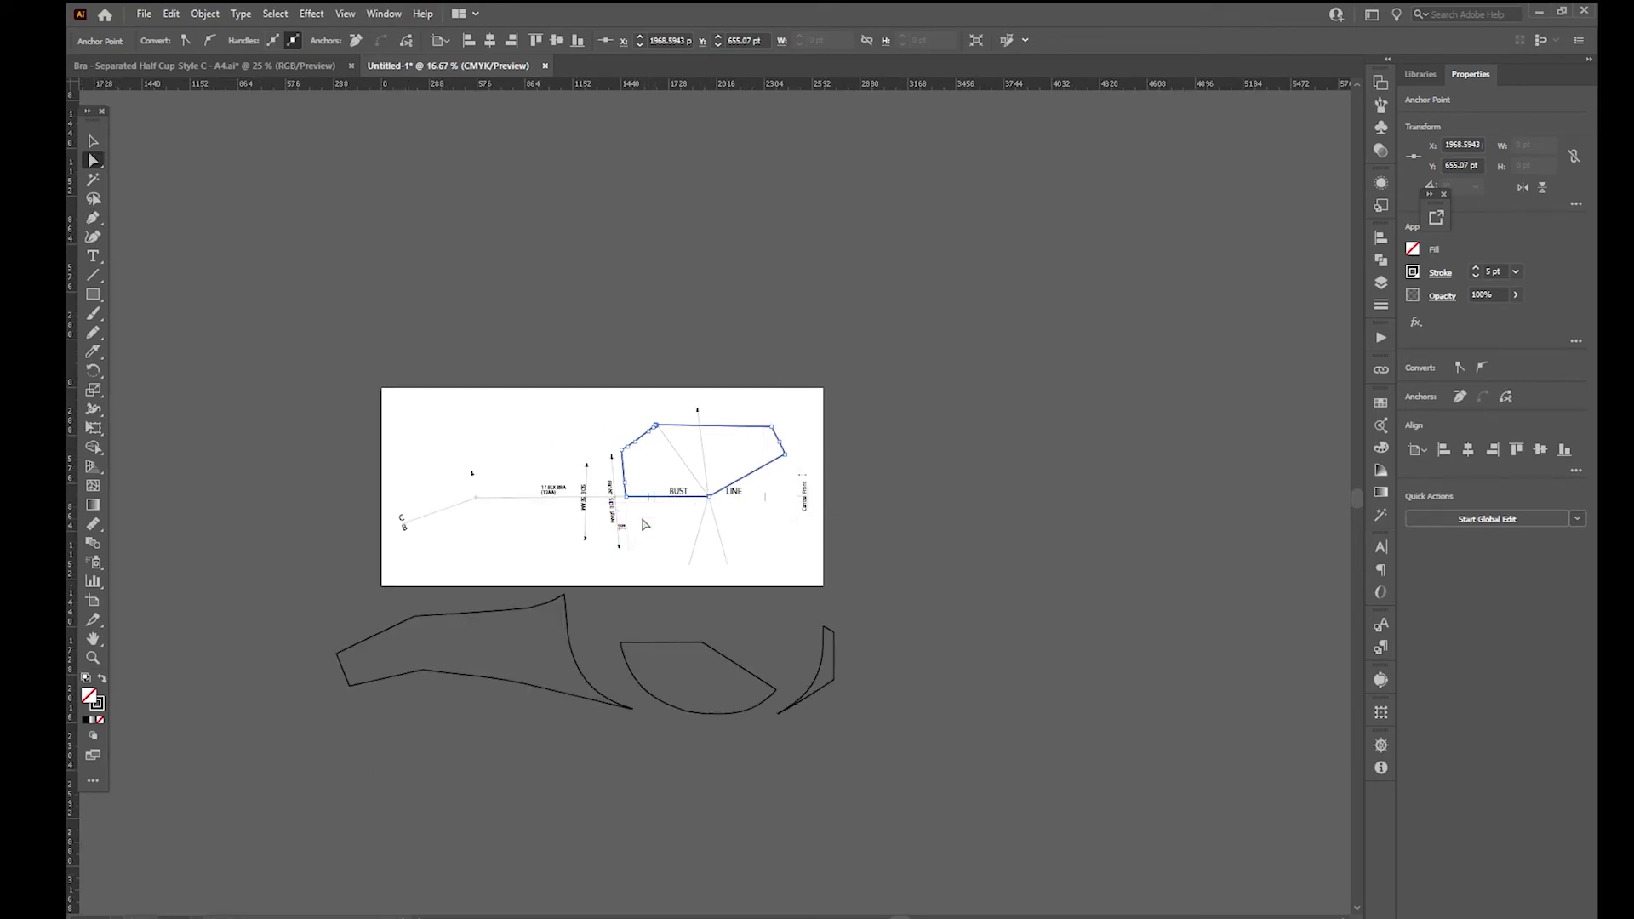
left_click(728, 437)
left_click_drag(732, 425, 730, 602)
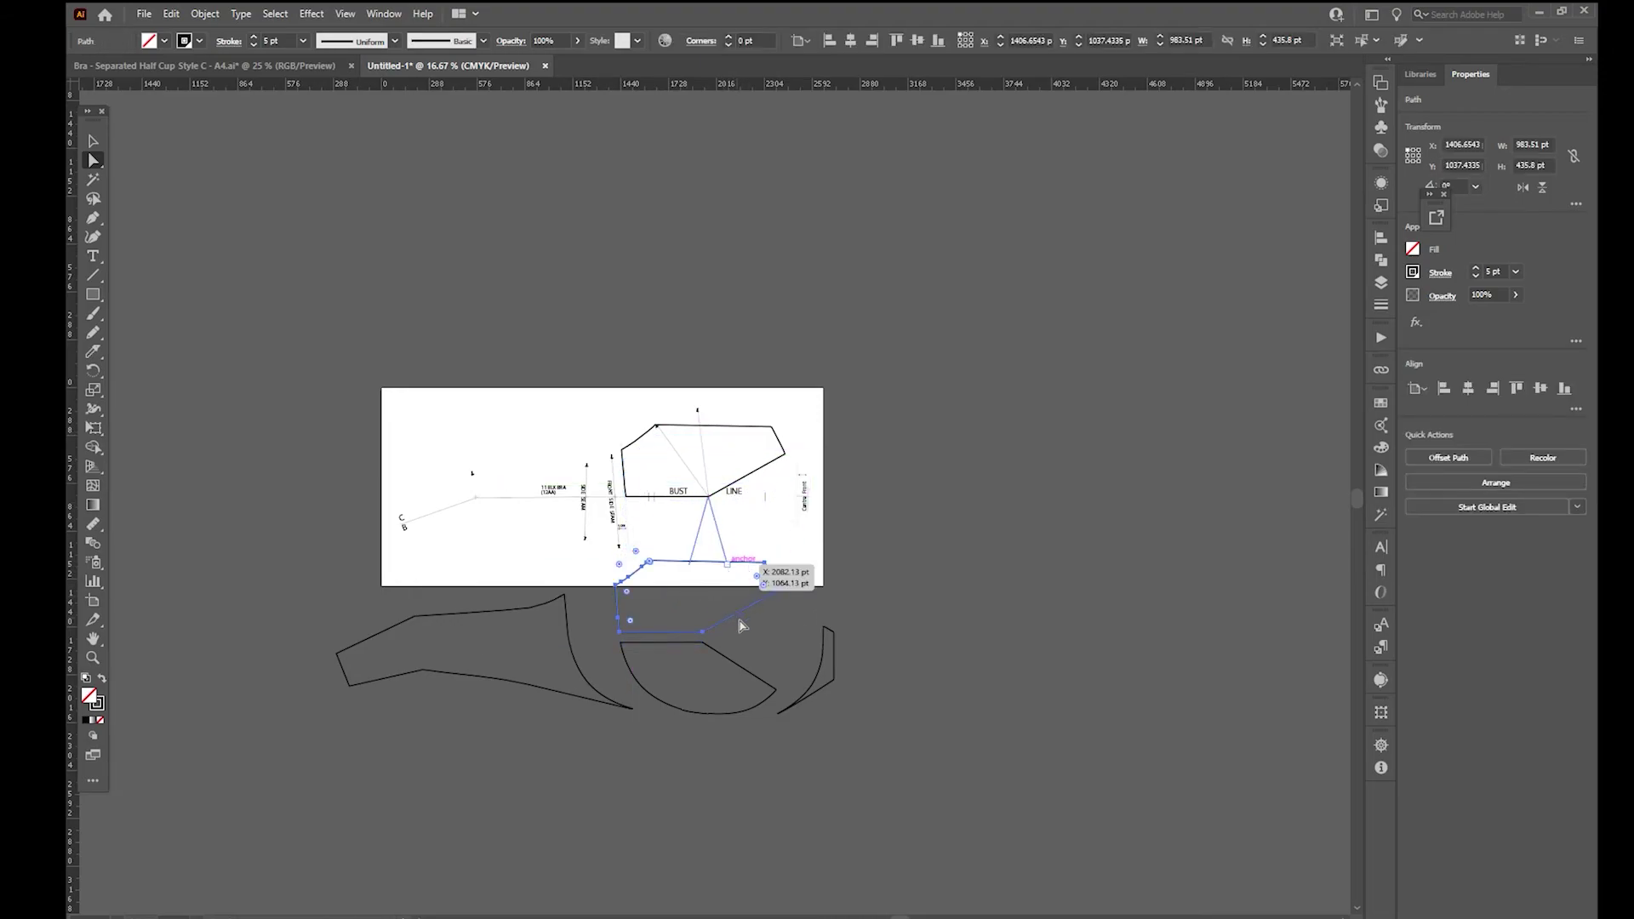
left_click(760, 637)
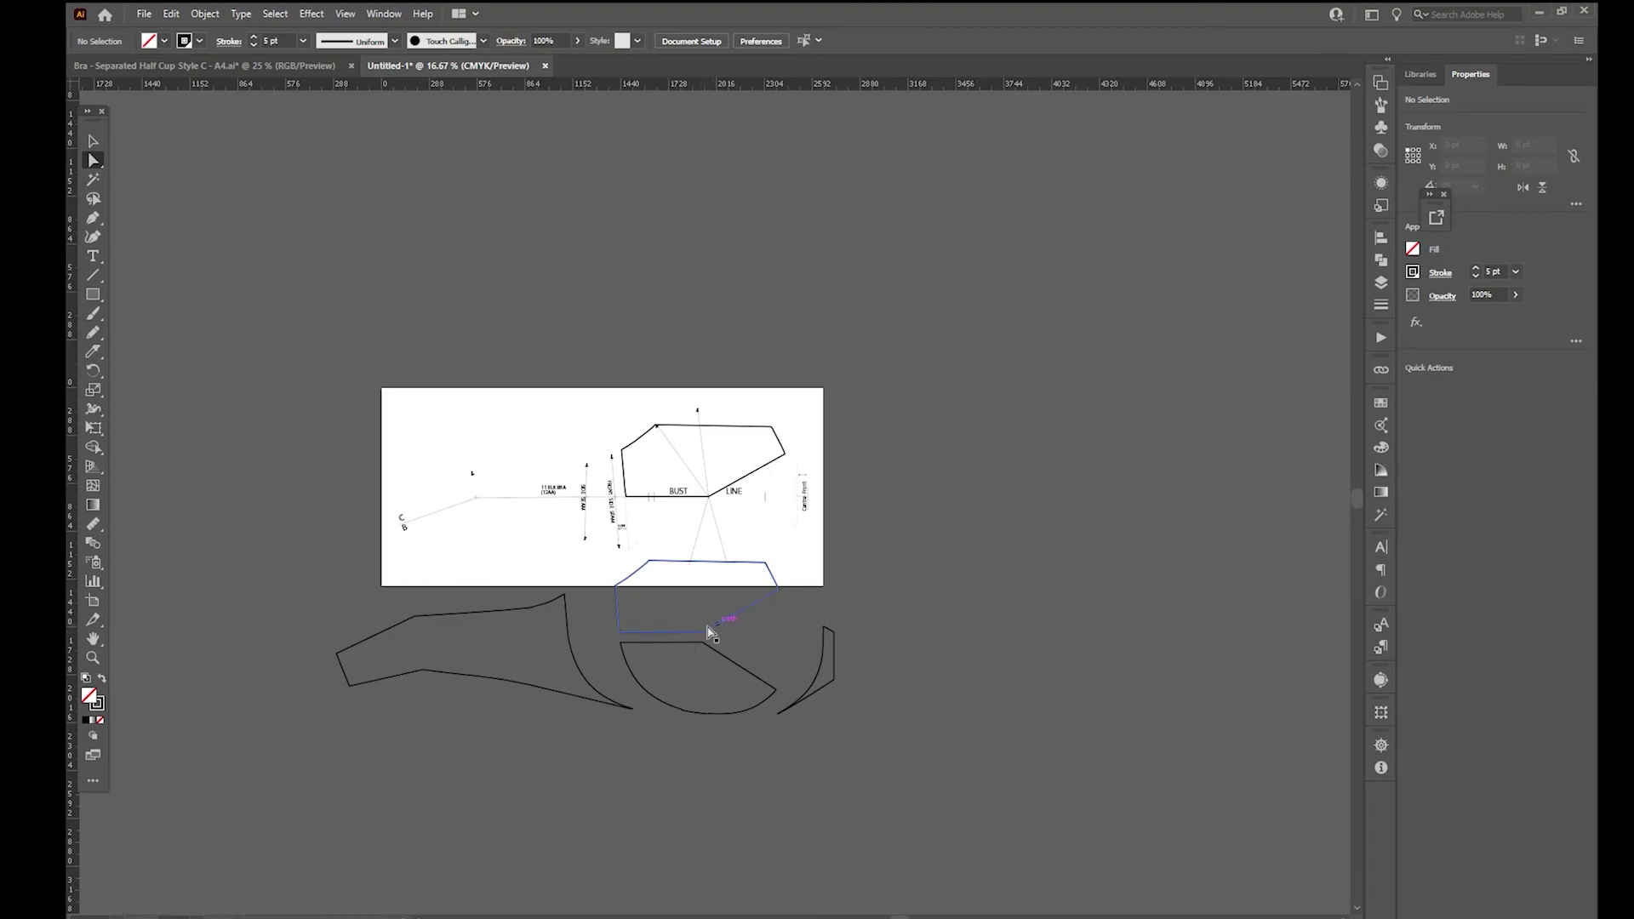
key("ctrl+plus")
key("ctrl+plus")
key("ctrl+plus")
key("ctrl+plus")
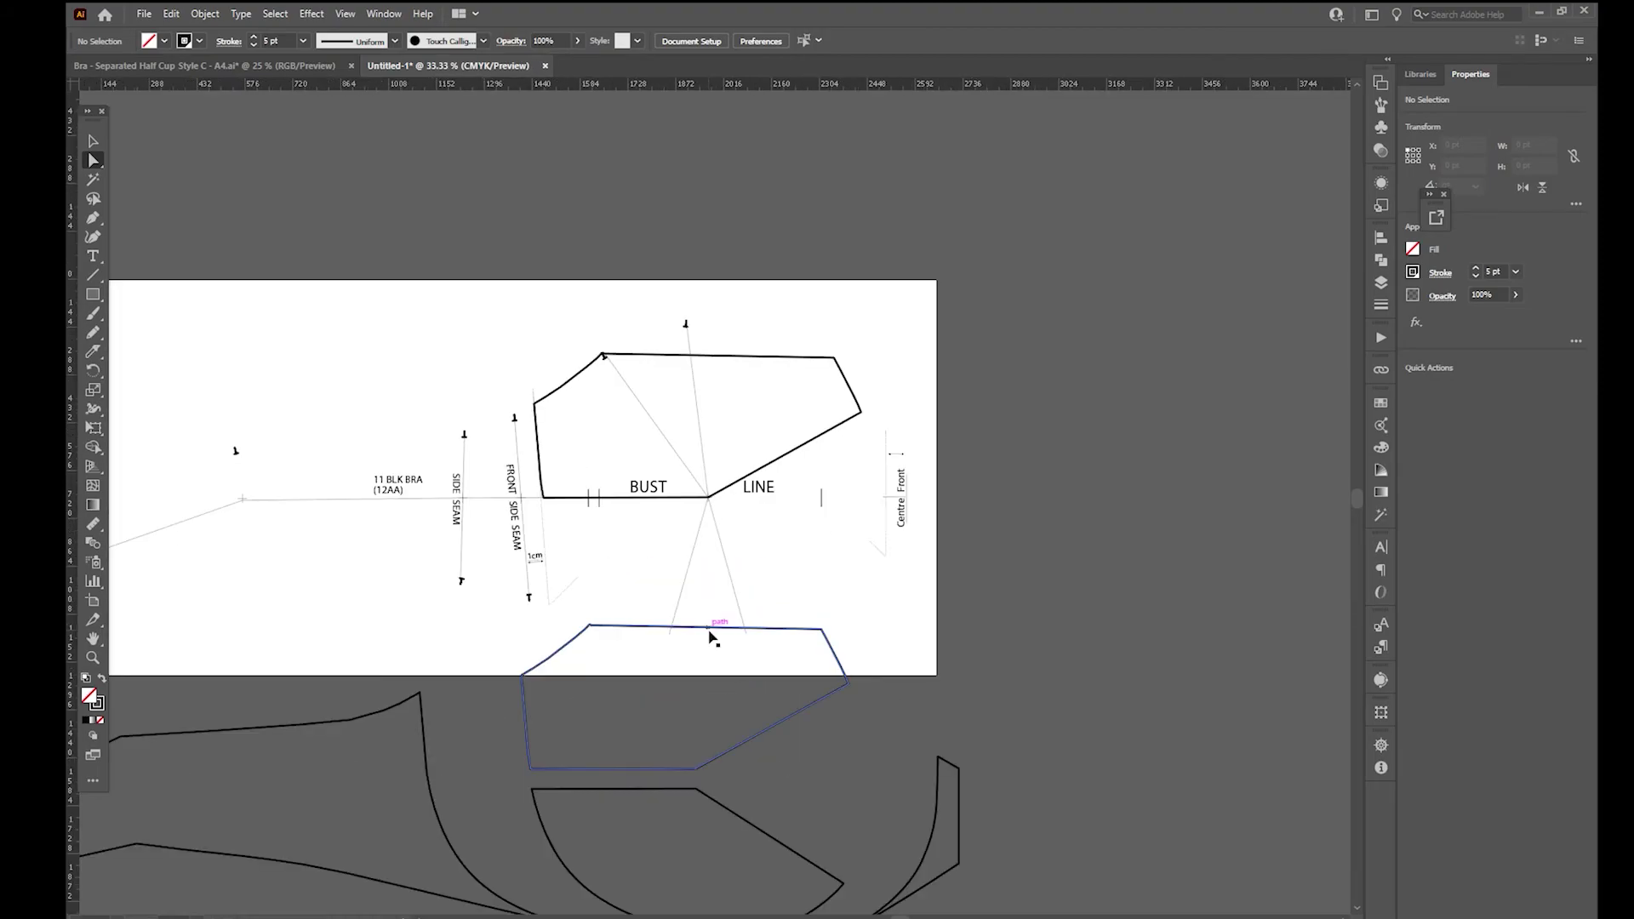
Step: Add an anchor point on each side of the upper cup's bust point corner and delete the corner anchor between them
scroll(741, 679, "down", 5)
scroll(736, 254, "down", 1)
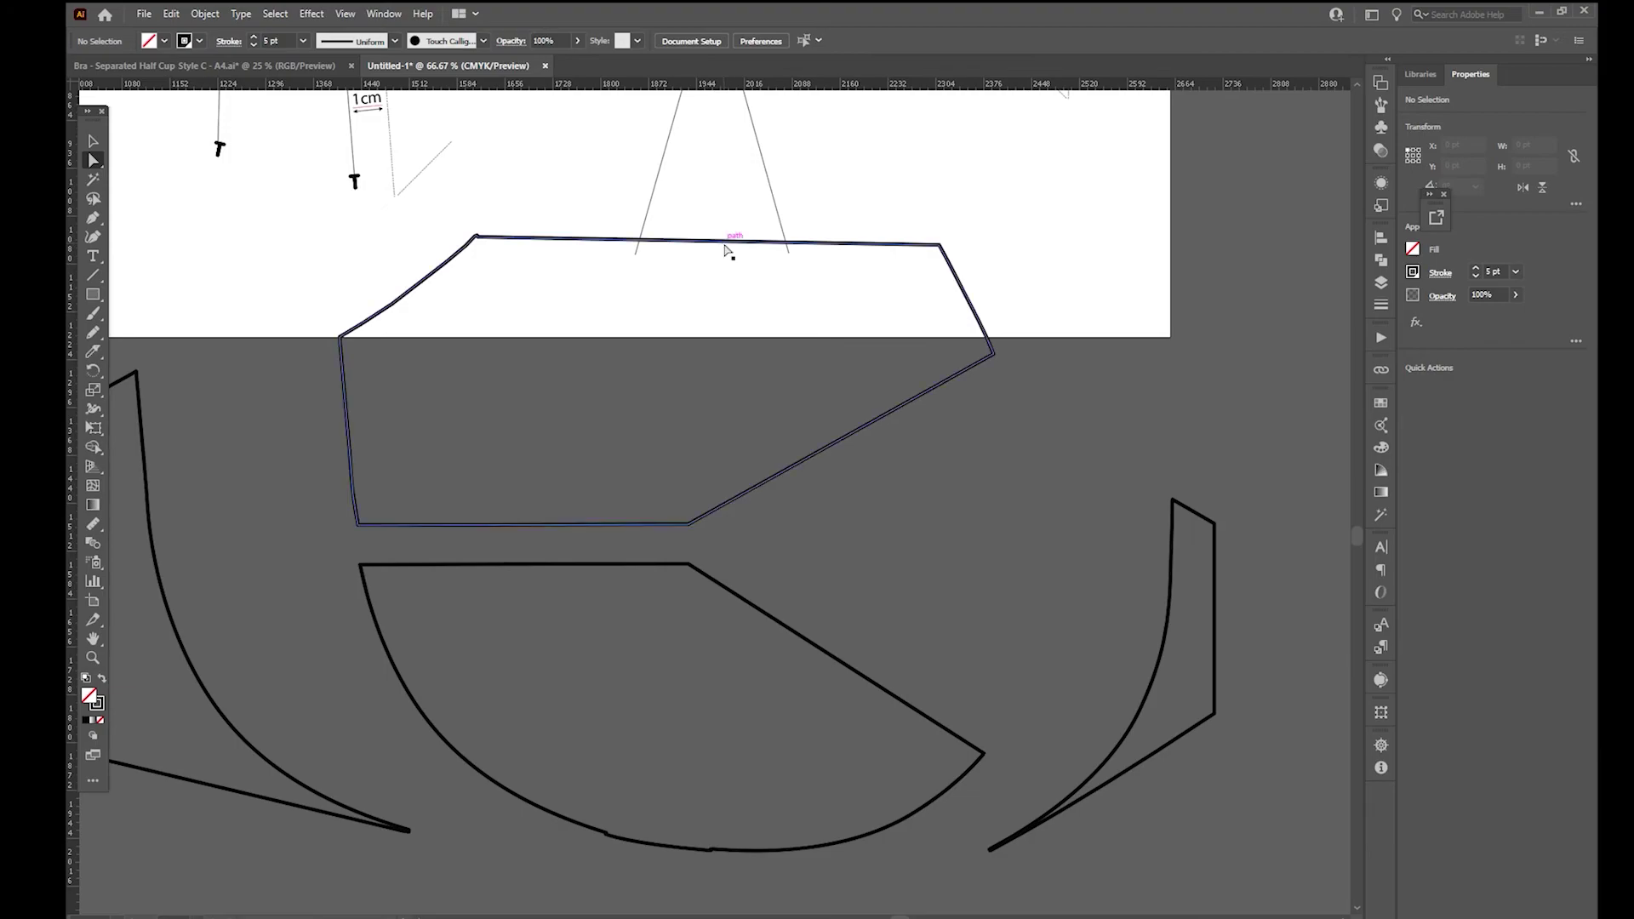
left_click(737, 493)
key("p")
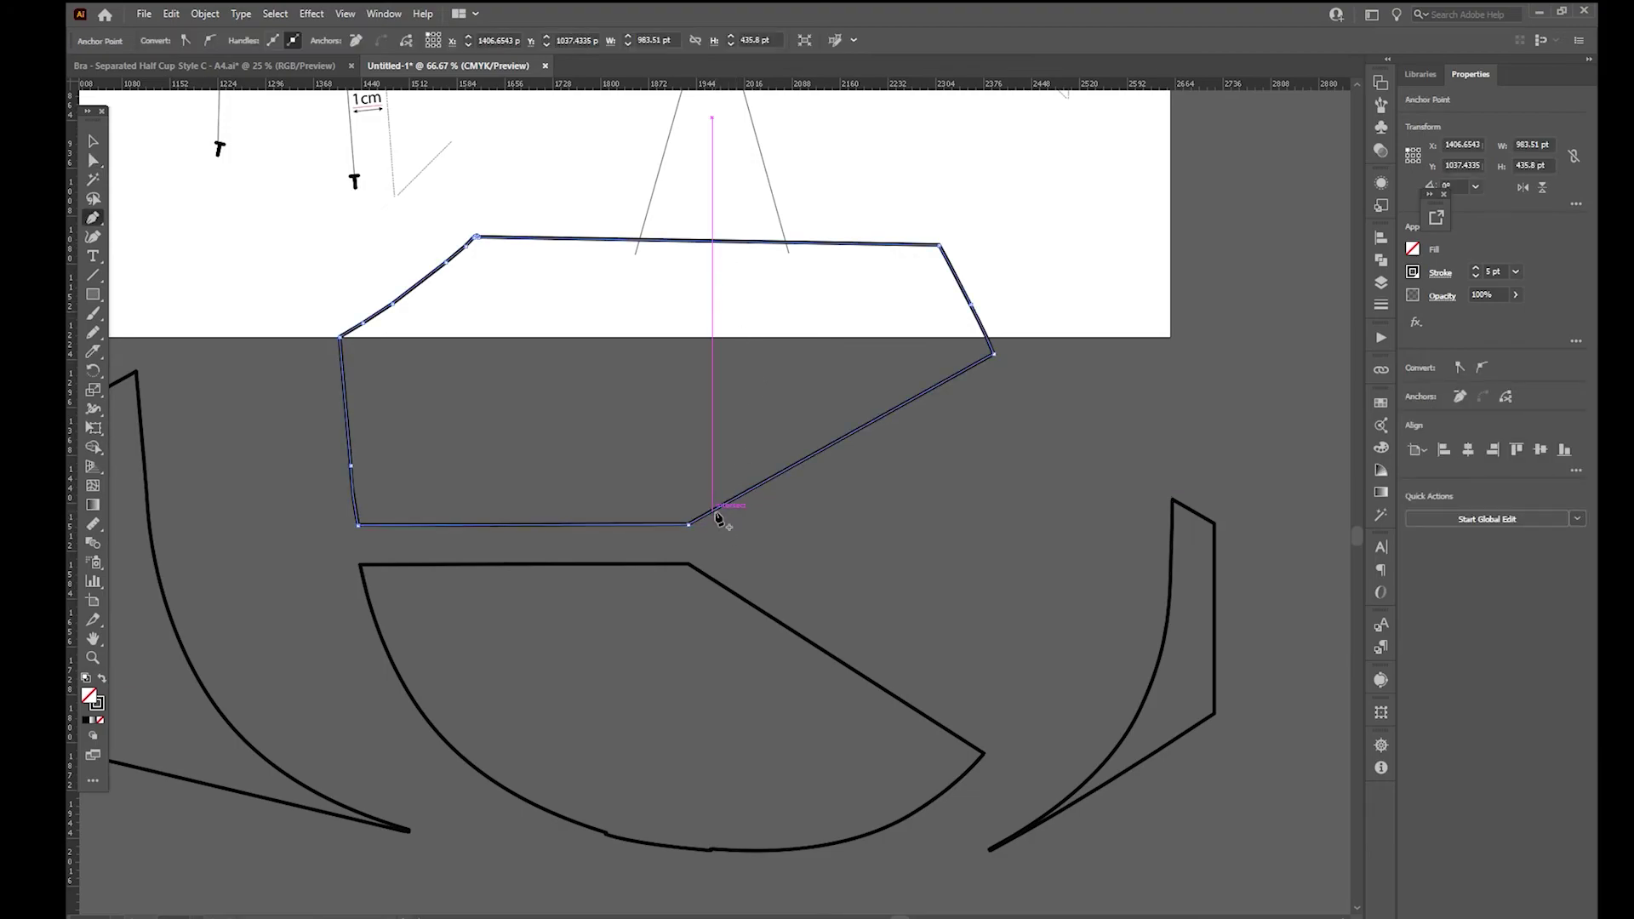
left_click(715, 511)
left_click(649, 524)
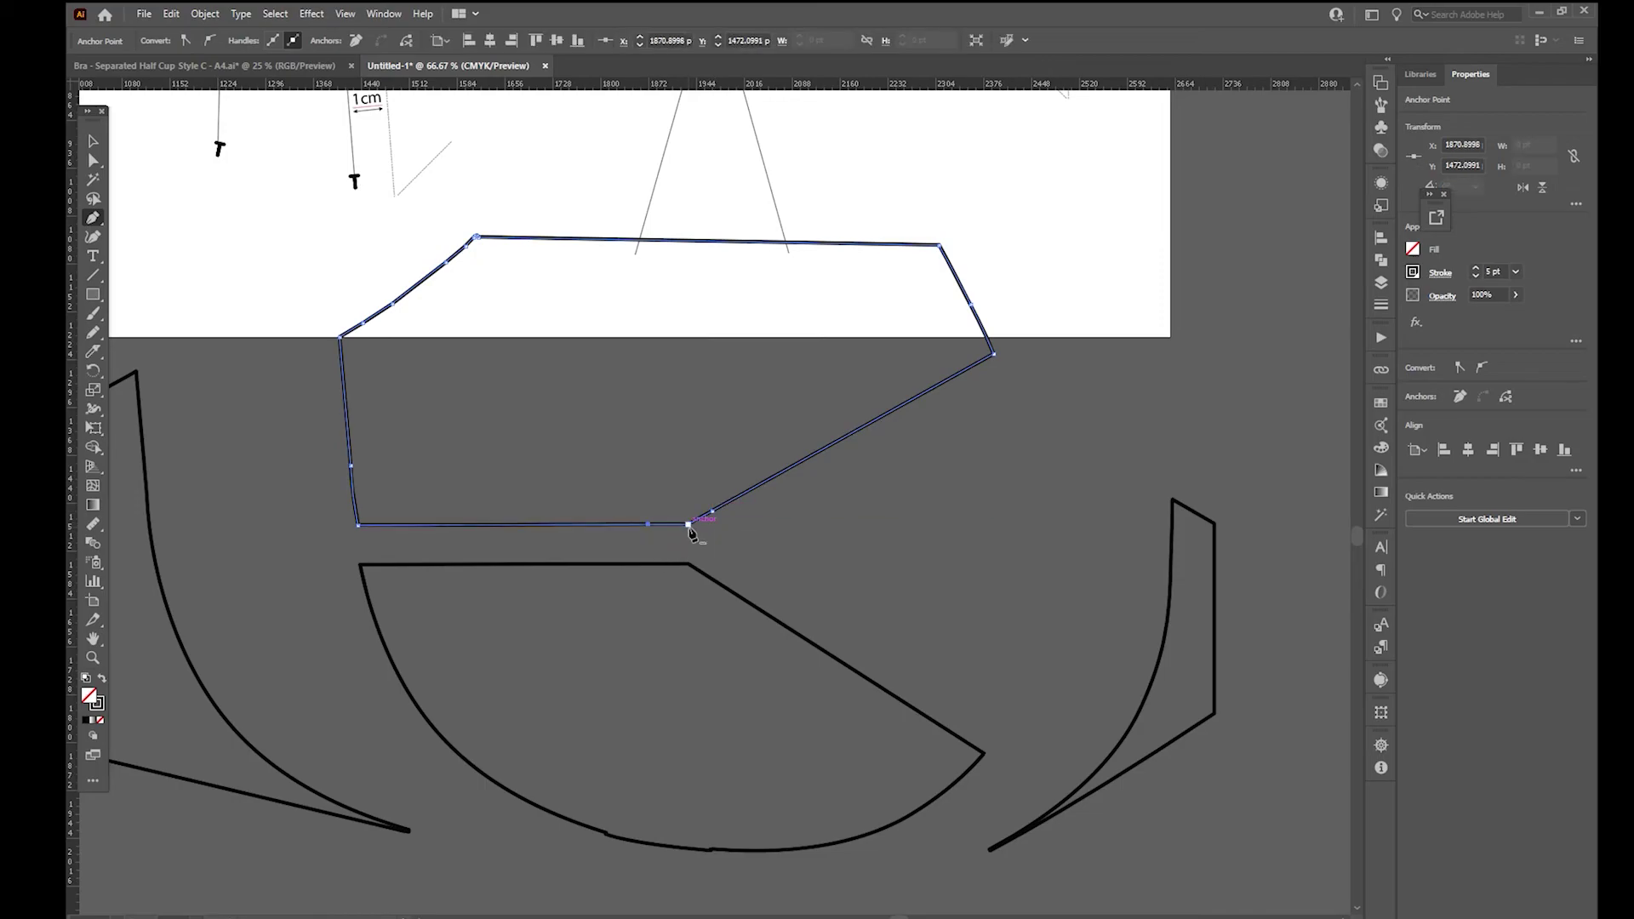
left_click(688, 526)
key("a")
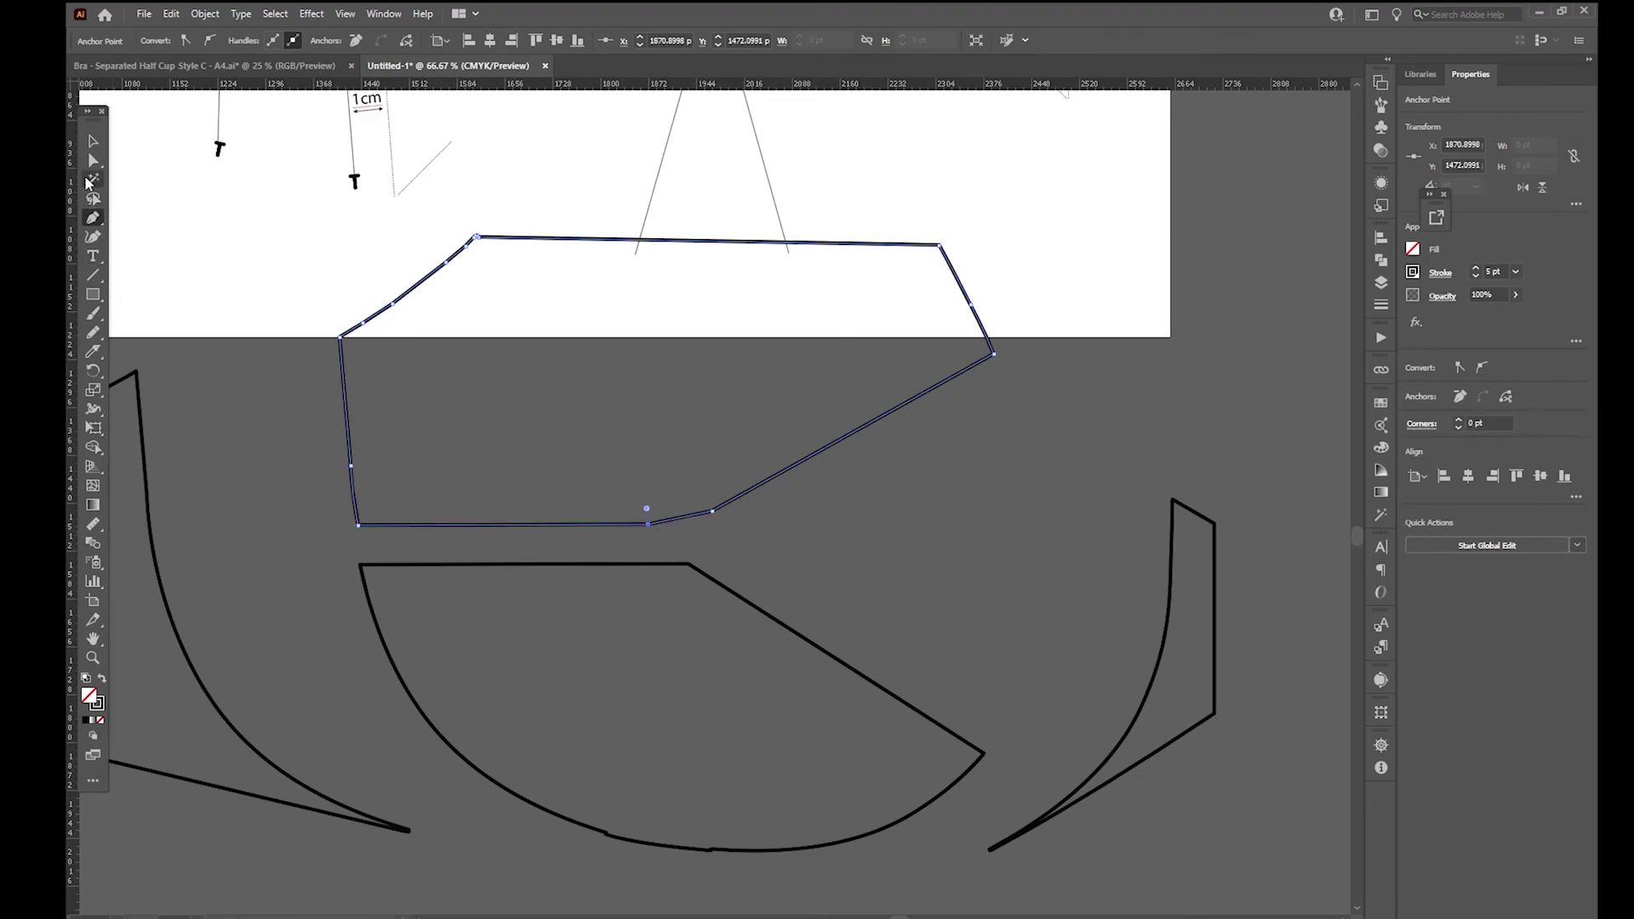
Step: Convert the new anchor on the upper cup's bottom edge to a smooth point, curving the bust point corner, and deselect
left_click(92, 218)
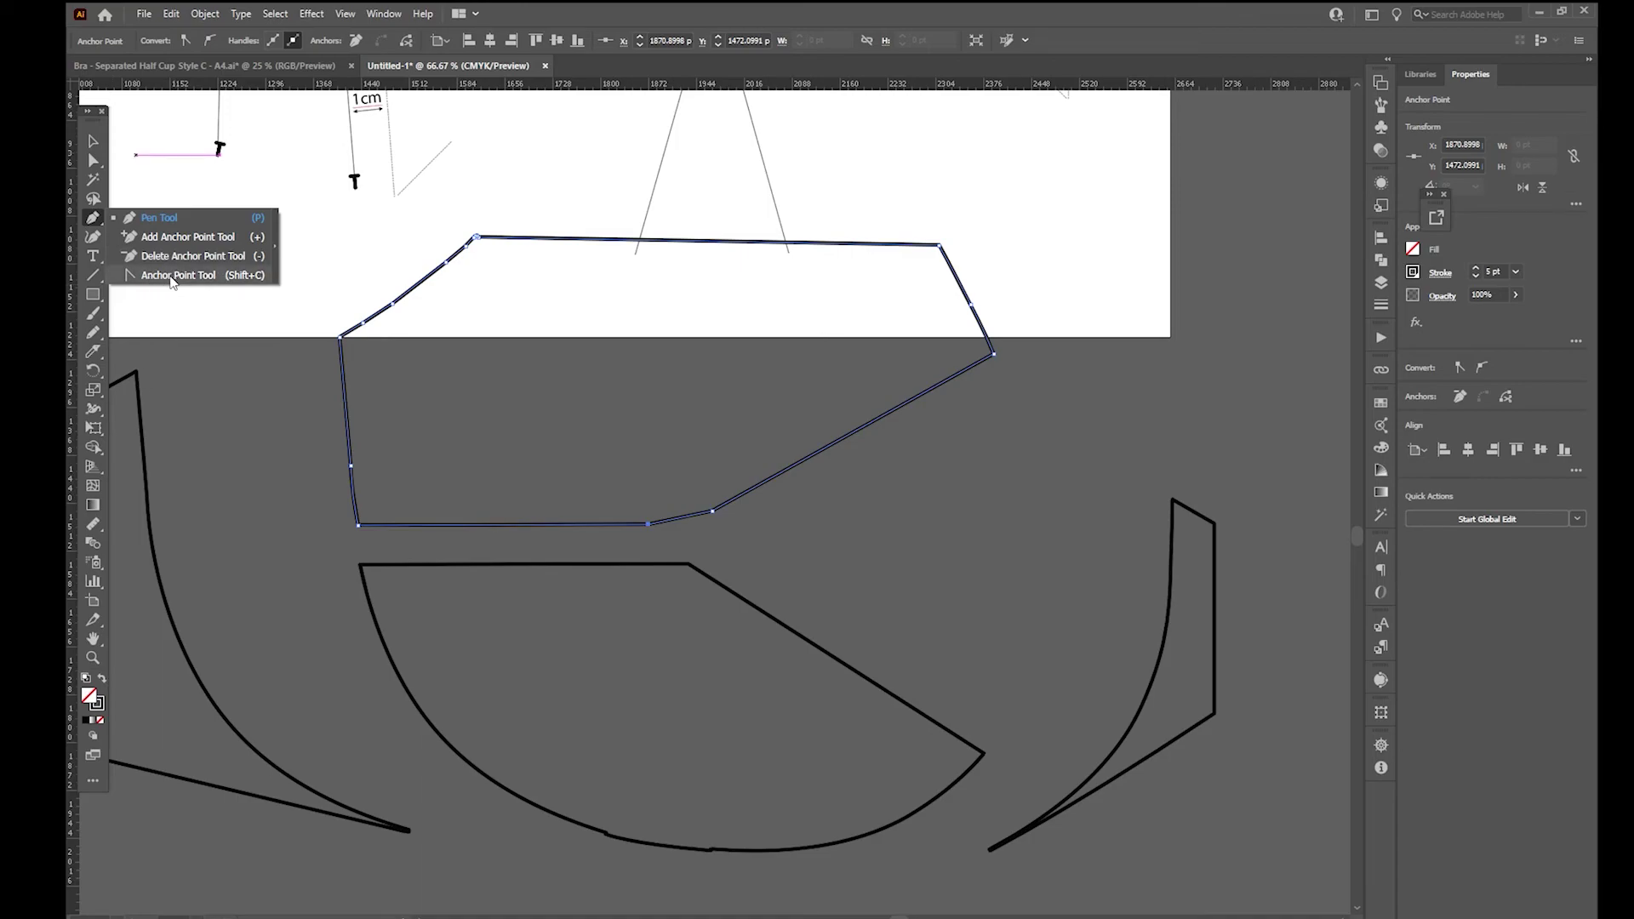
left_click(198, 275)
mouse_move(648, 525)
left_mouse_down()
mouse_move(657, 545)
mouse_move(650, 527)
mouse_move(651, 547)
mouse_move(627, 538)
mouse_move(685, 518)
mouse_move(616, 528)
left_mouse_up()
key("a")
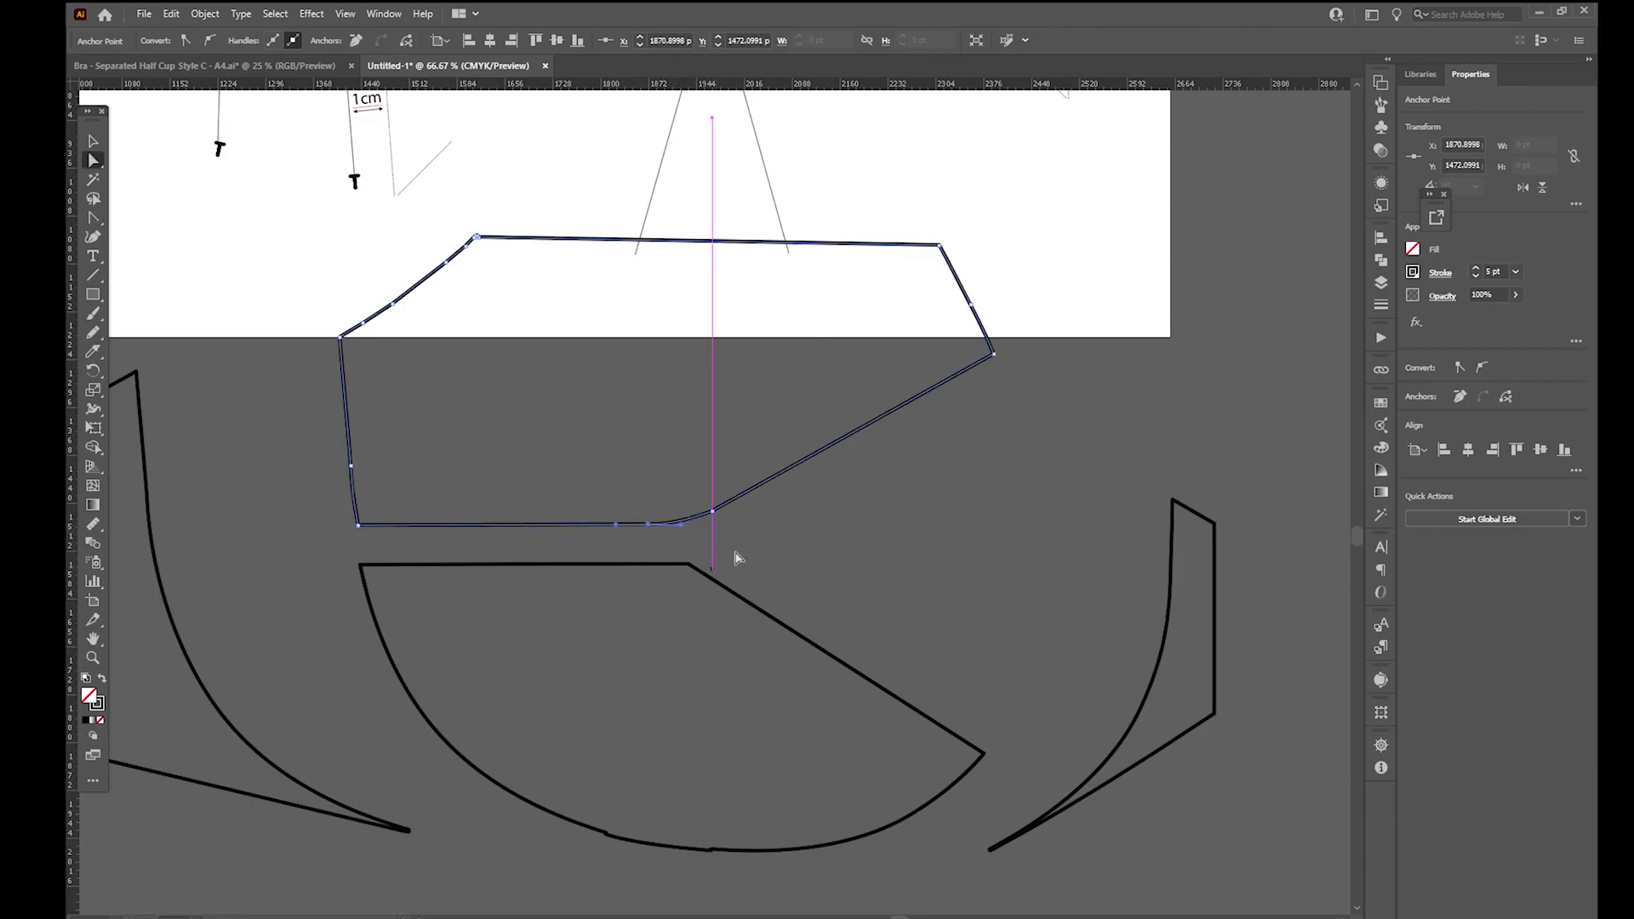
left_click(673, 557)
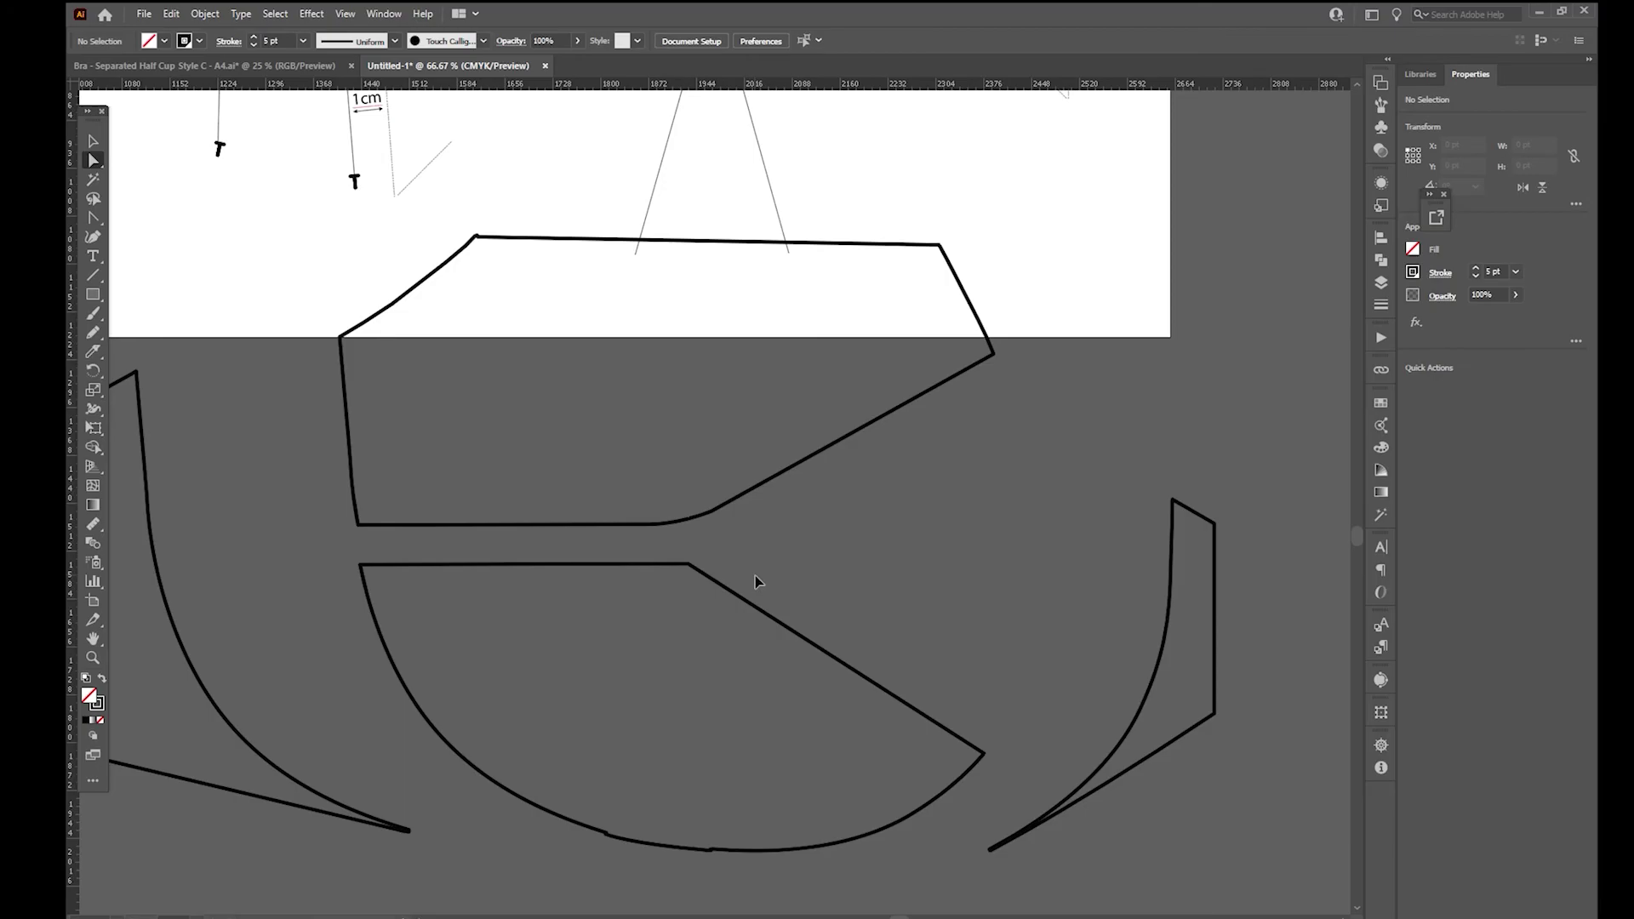
Step: Offset the outlines of the back wing, both cup pieces and centre front by 0.8 cm for seam allowance, and deselect
scroll(755, 575, "down", 4)
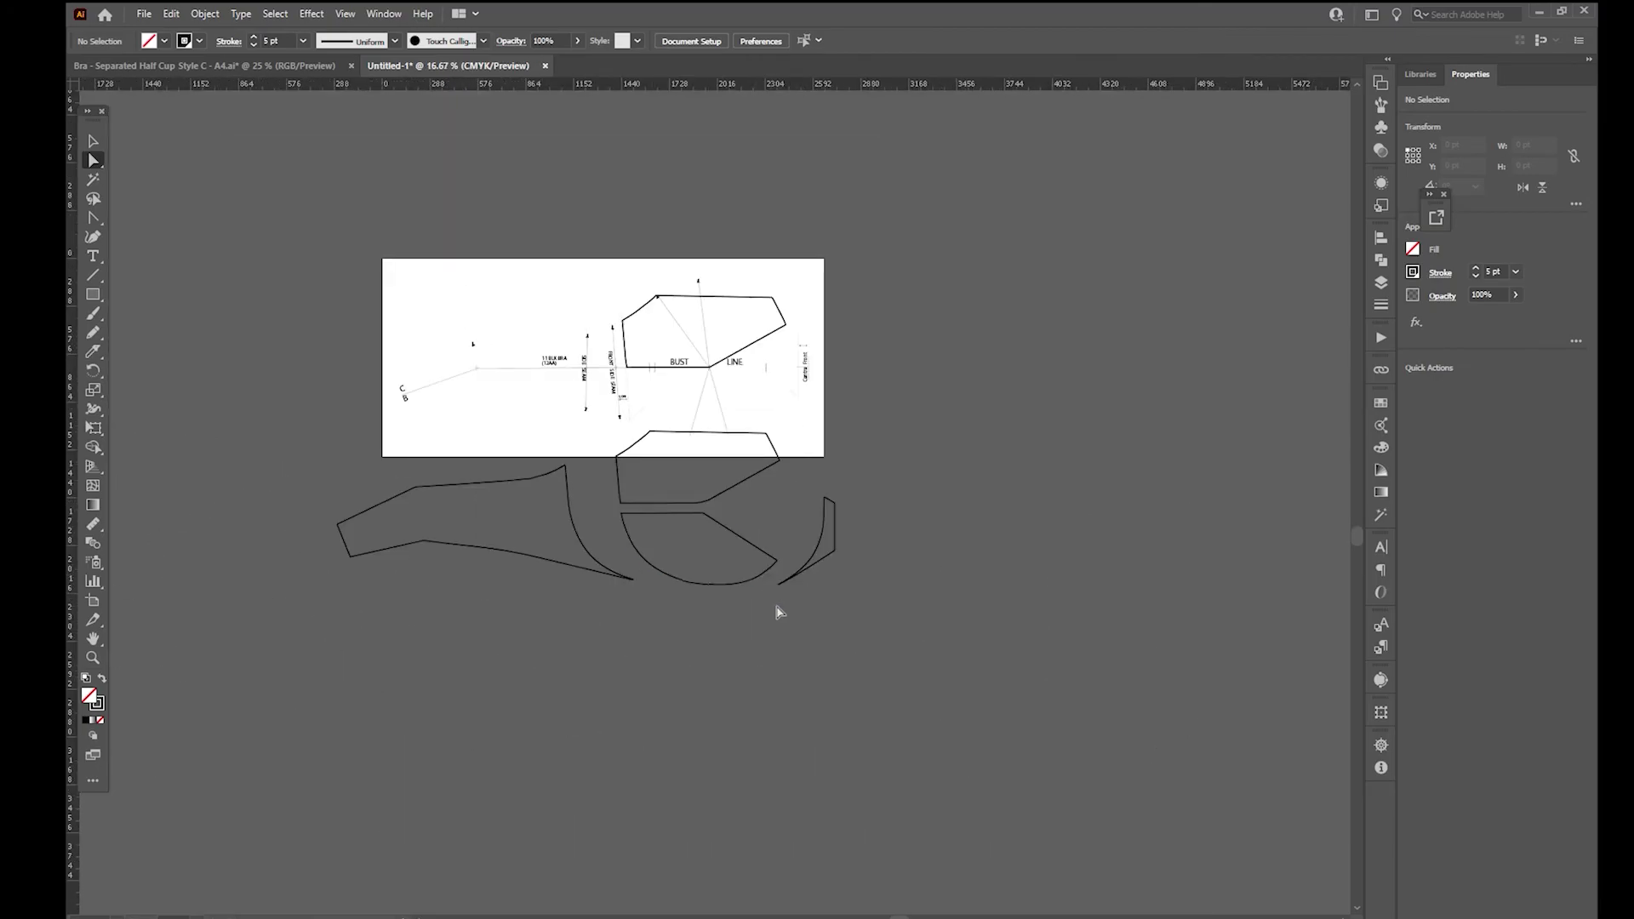
key("v")
left_click(491, 487)
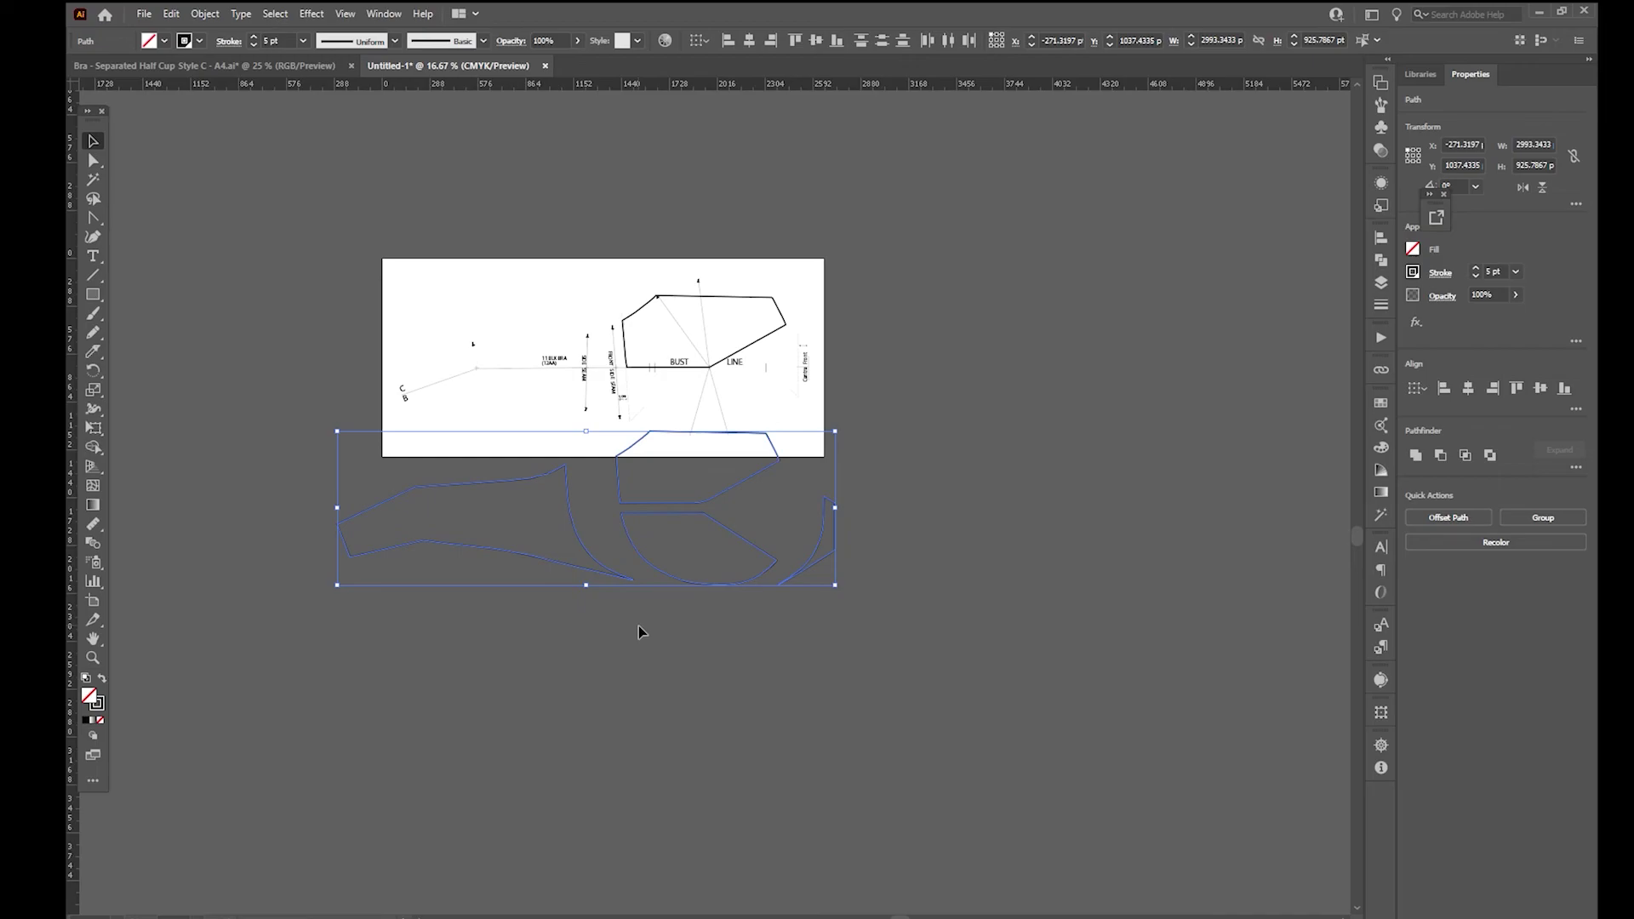
left_click(204, 14)
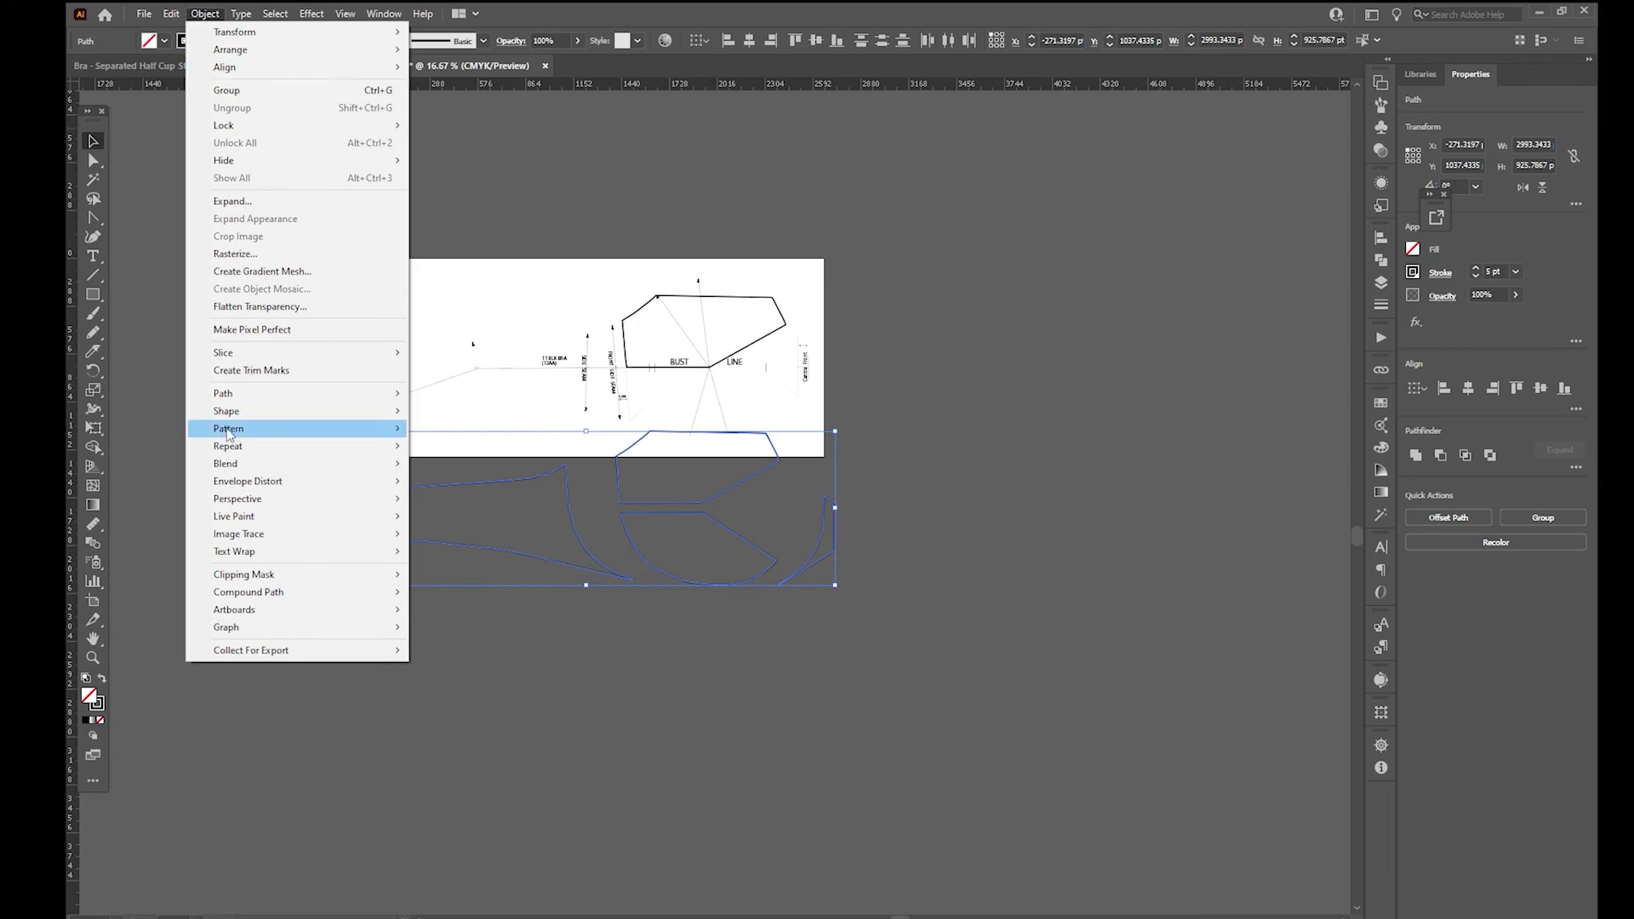
mouse_move(247, 399)
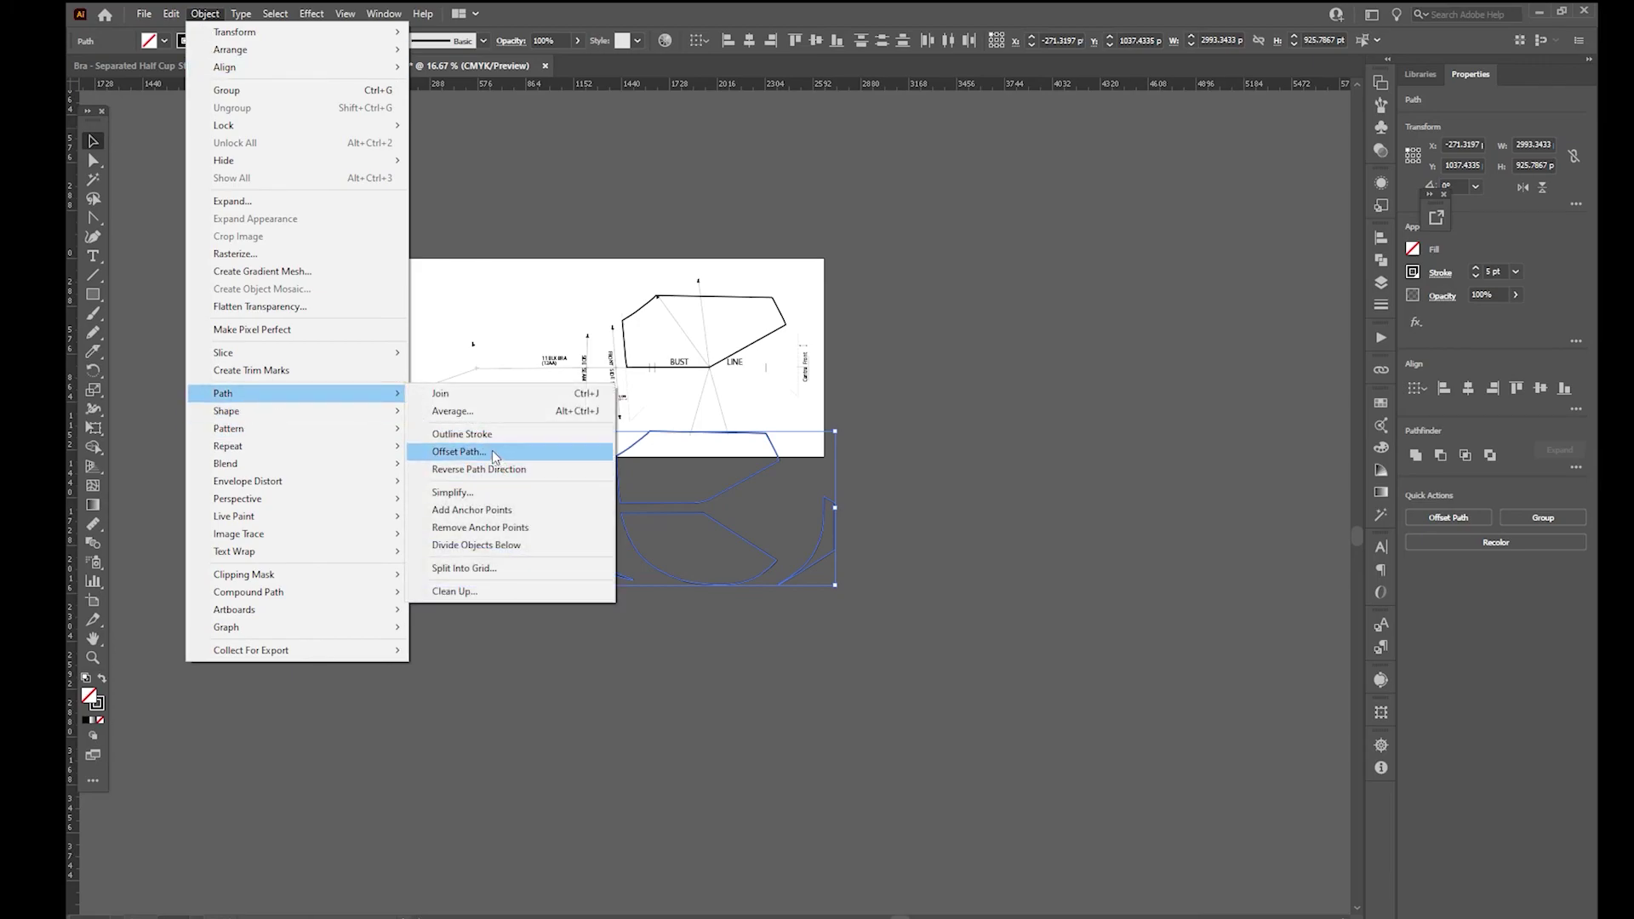
left_click(492, 452)
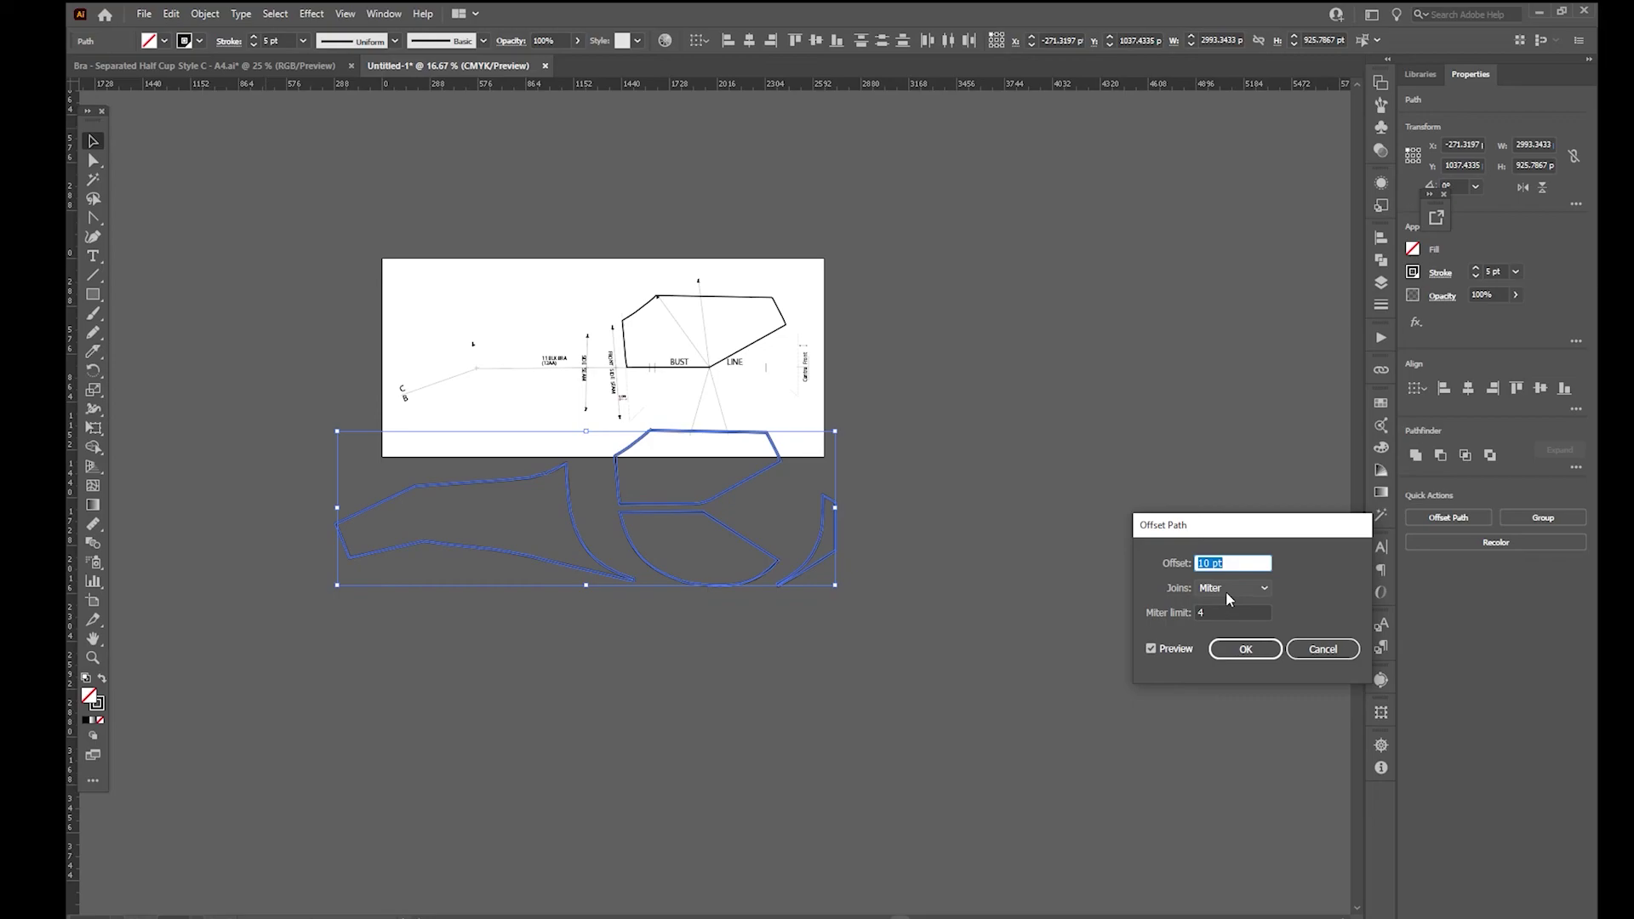
type(".8cm")
left_click(1245, 650)
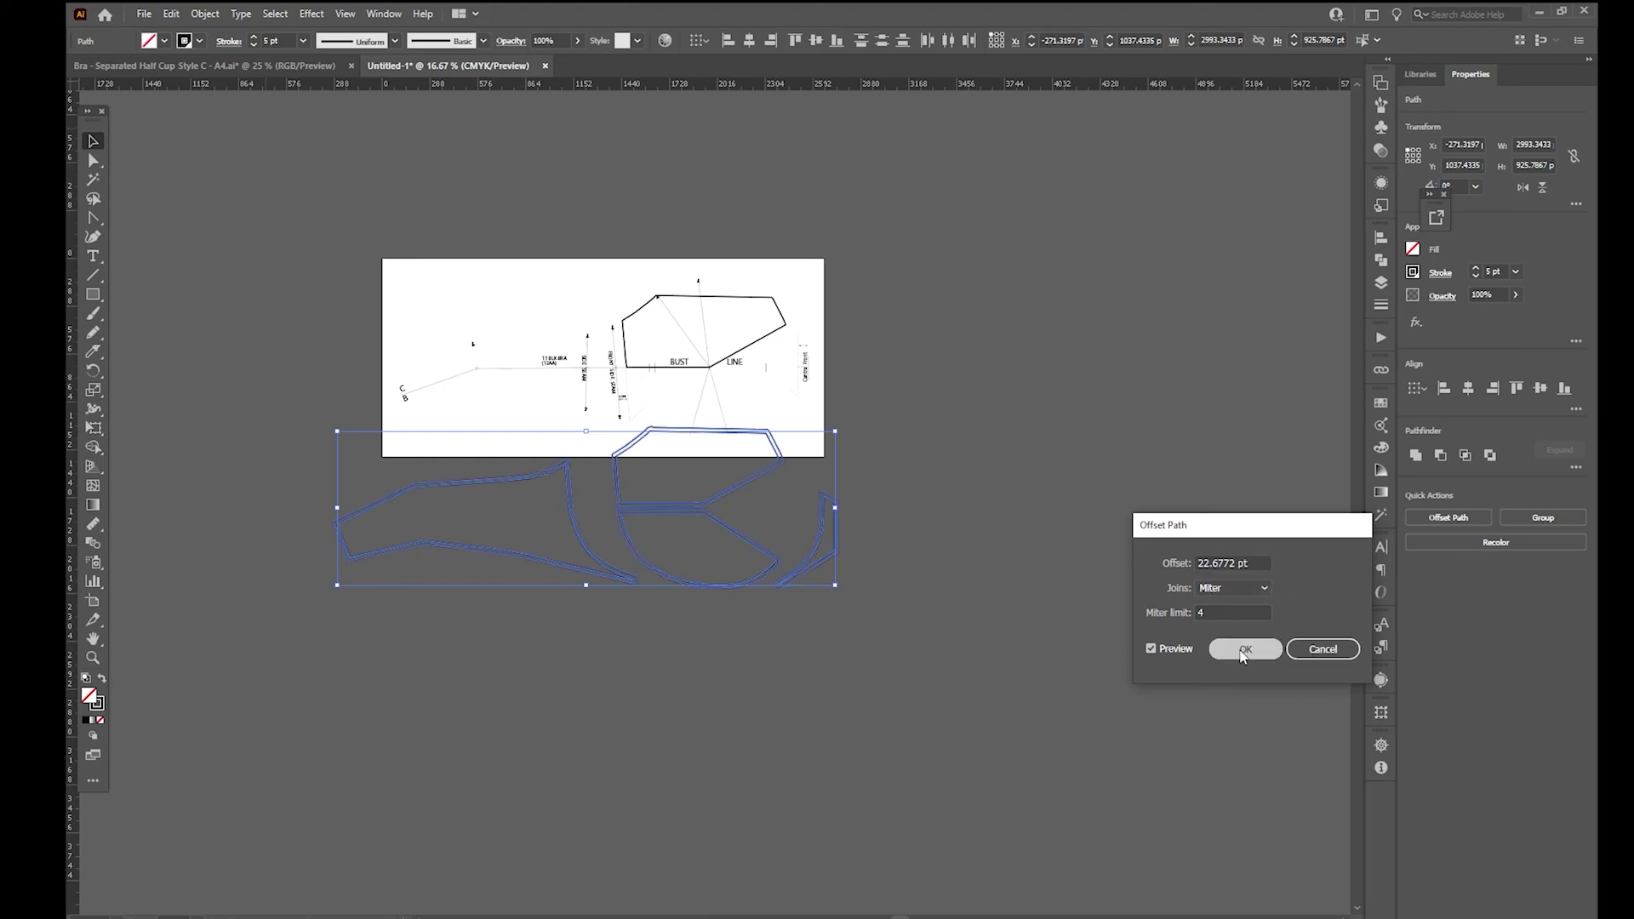
left_click(755, 671)
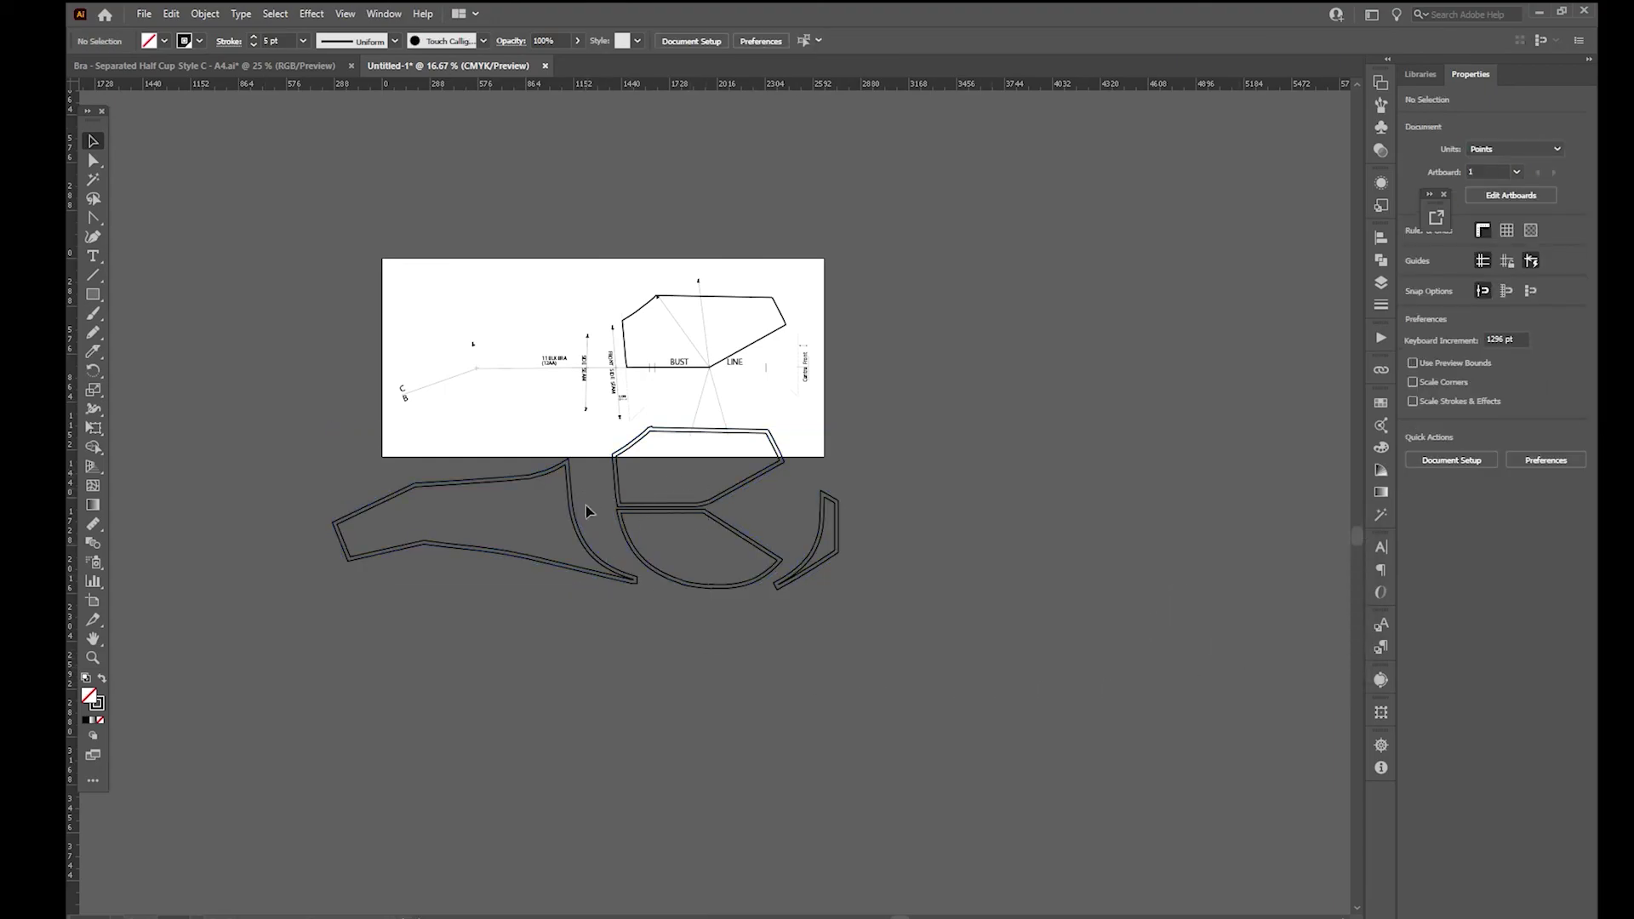
Step: Reduce the stroke of the four pieces' original inner outlines to 0.5 pt and deselect them
key("a")
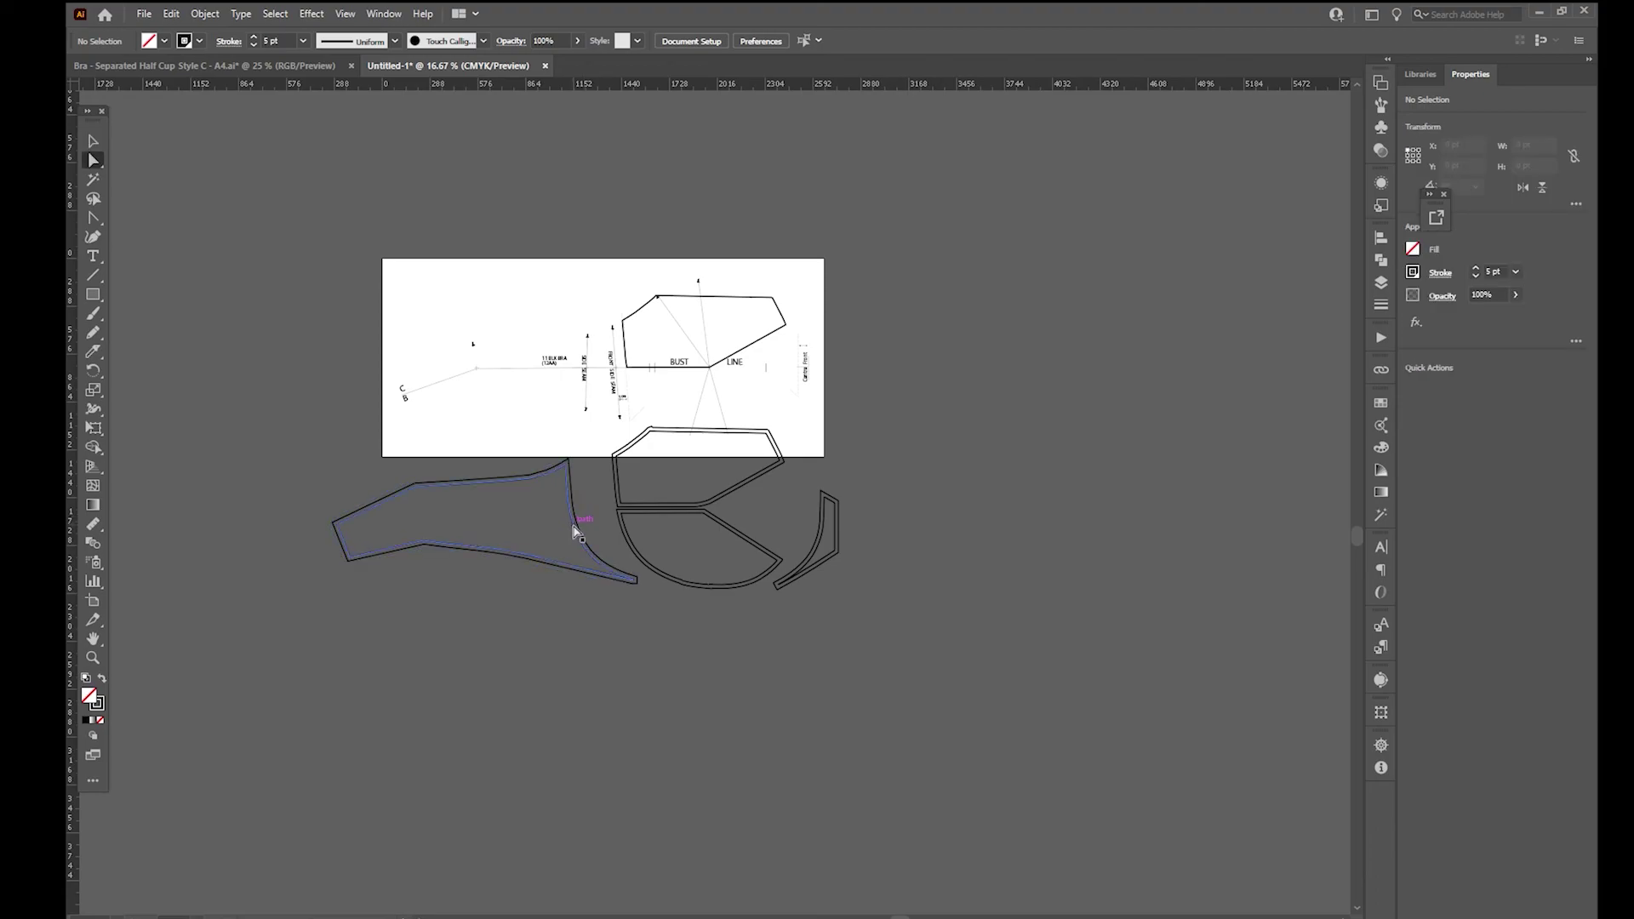
left_click(575, 533)
left_click(624, 541, "shift")
left_click(619, 498, "shift")
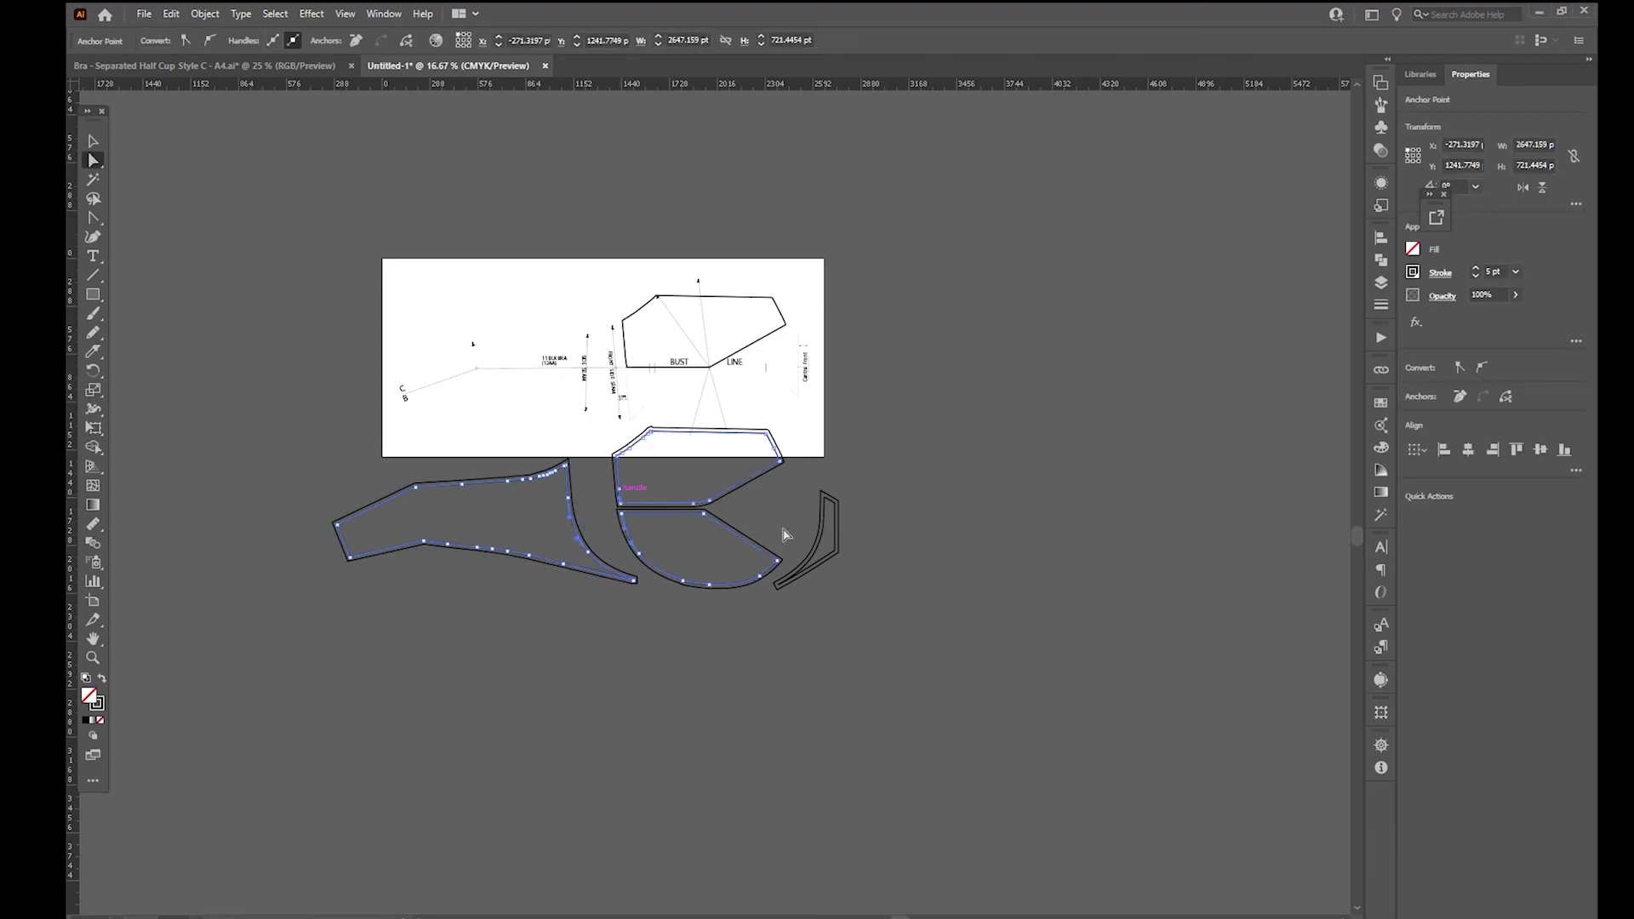
left_click(839, 549, "shift")
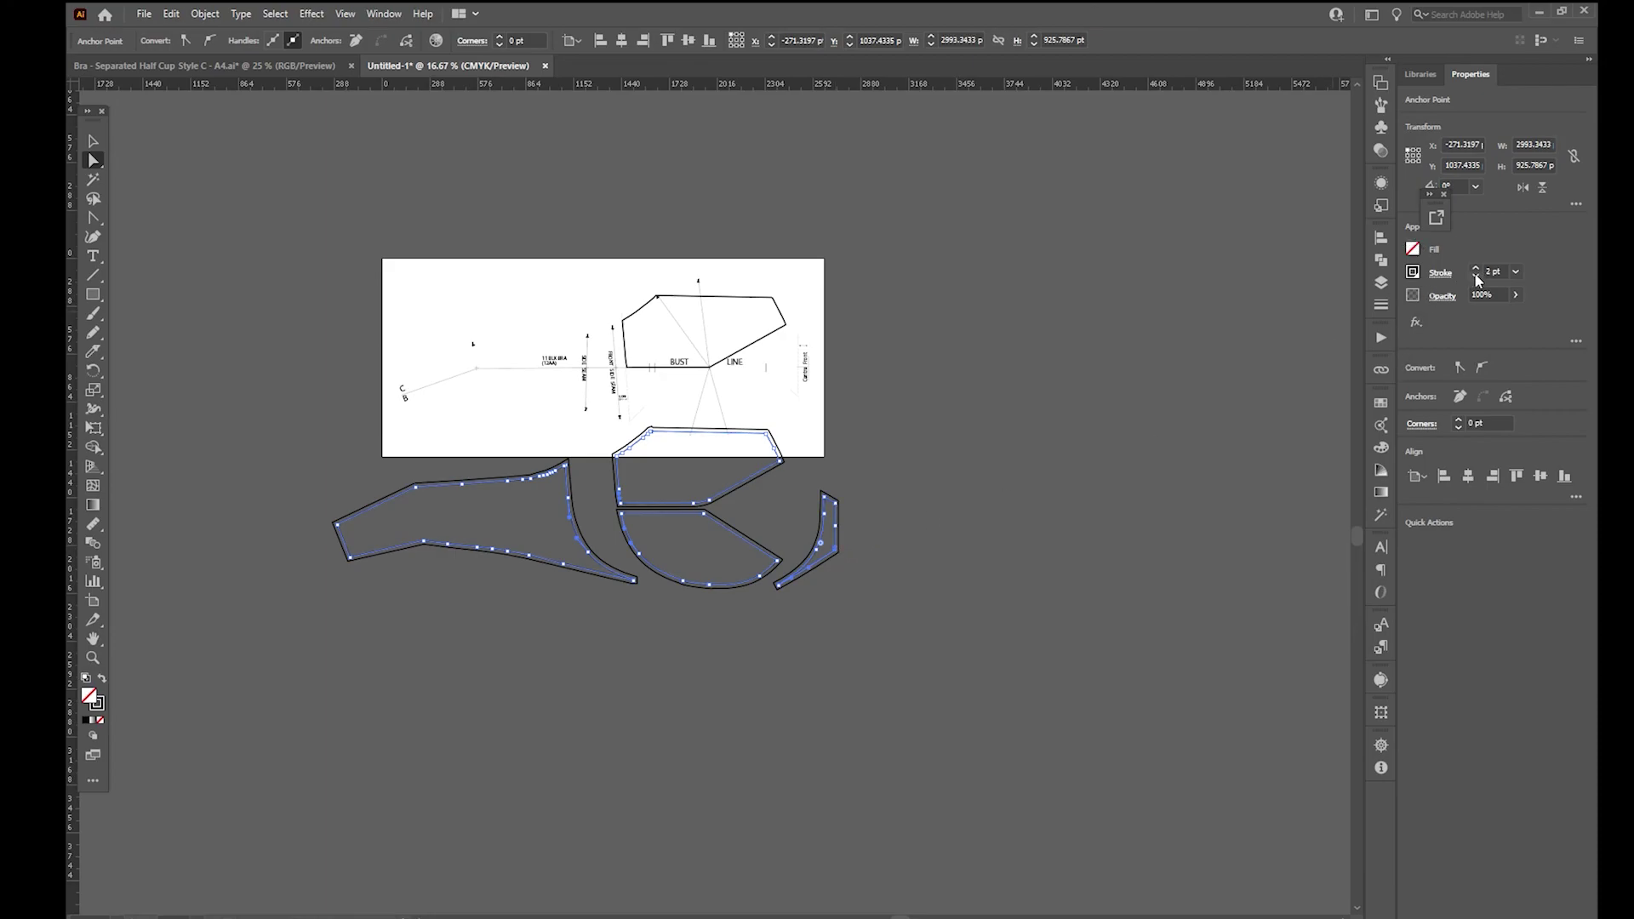
left_click(971, 566)
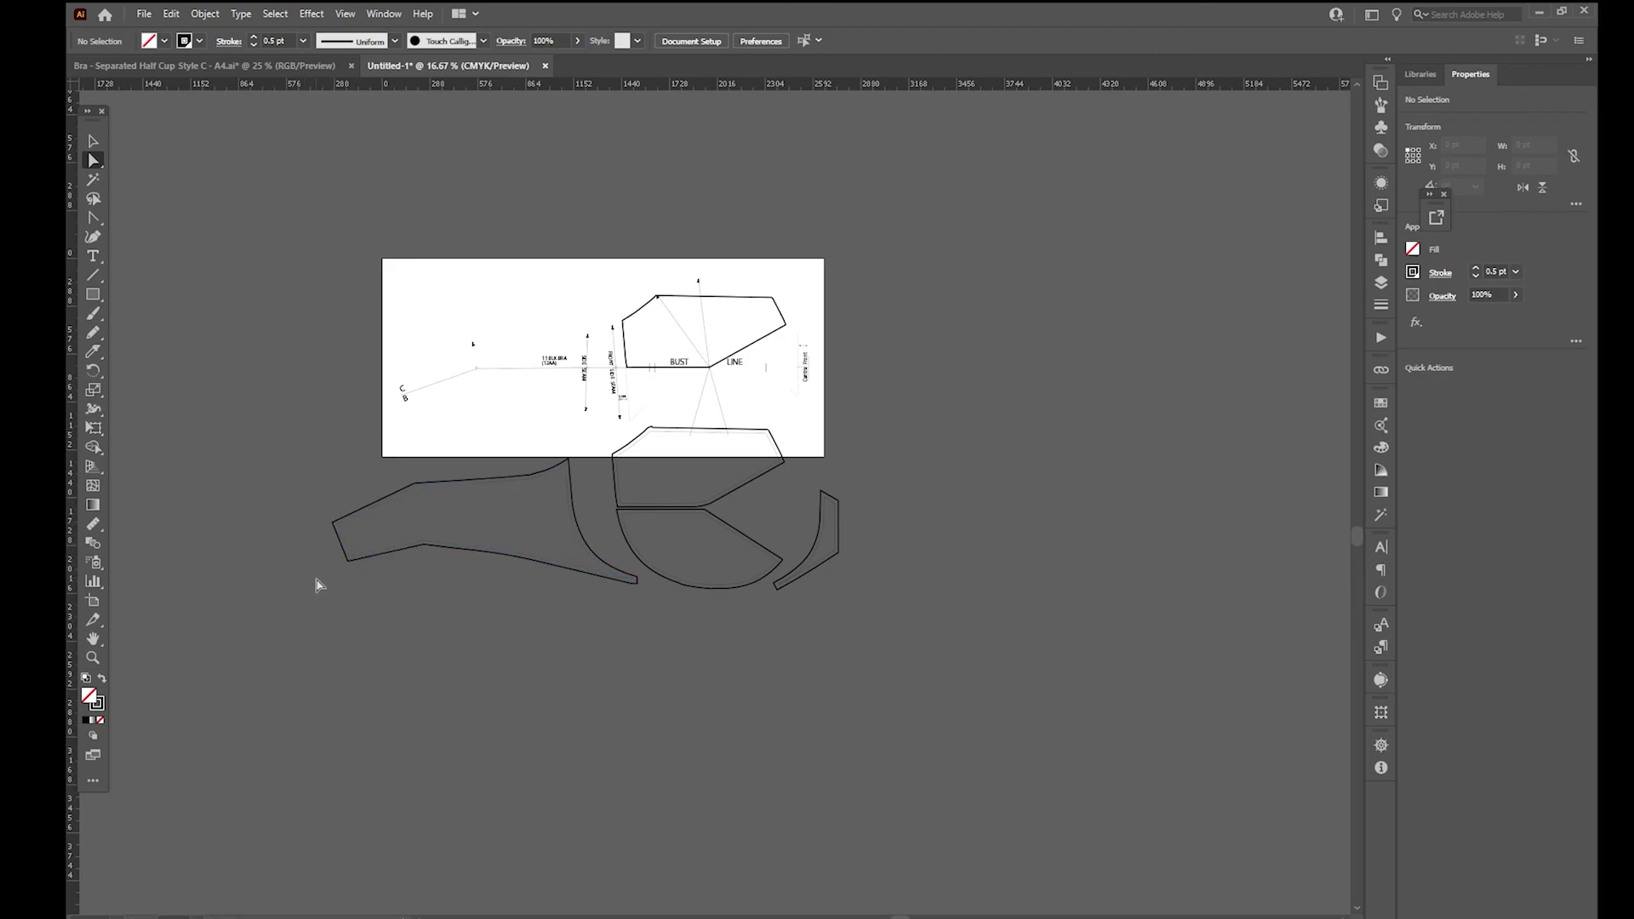
Step: Extend the closure end of the back wing's outer outline along the wing to an overall width of about 2145 pt, and deselect
left_click(348, 561)
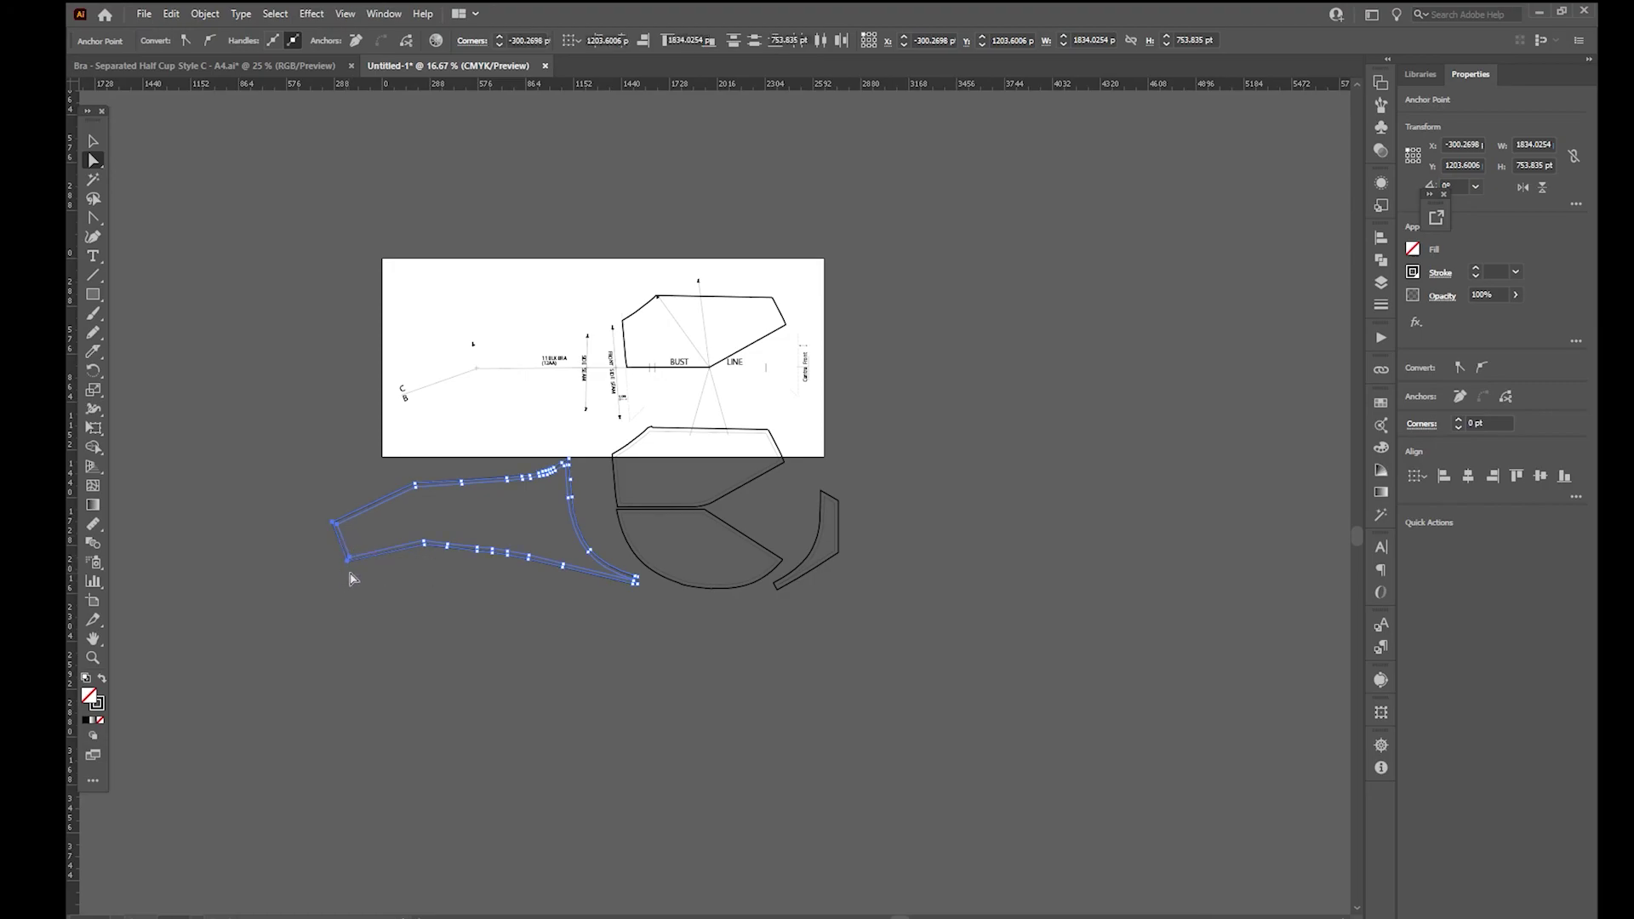
left_click(345, 575)
left_click_drag(342, 546, 291, 571)
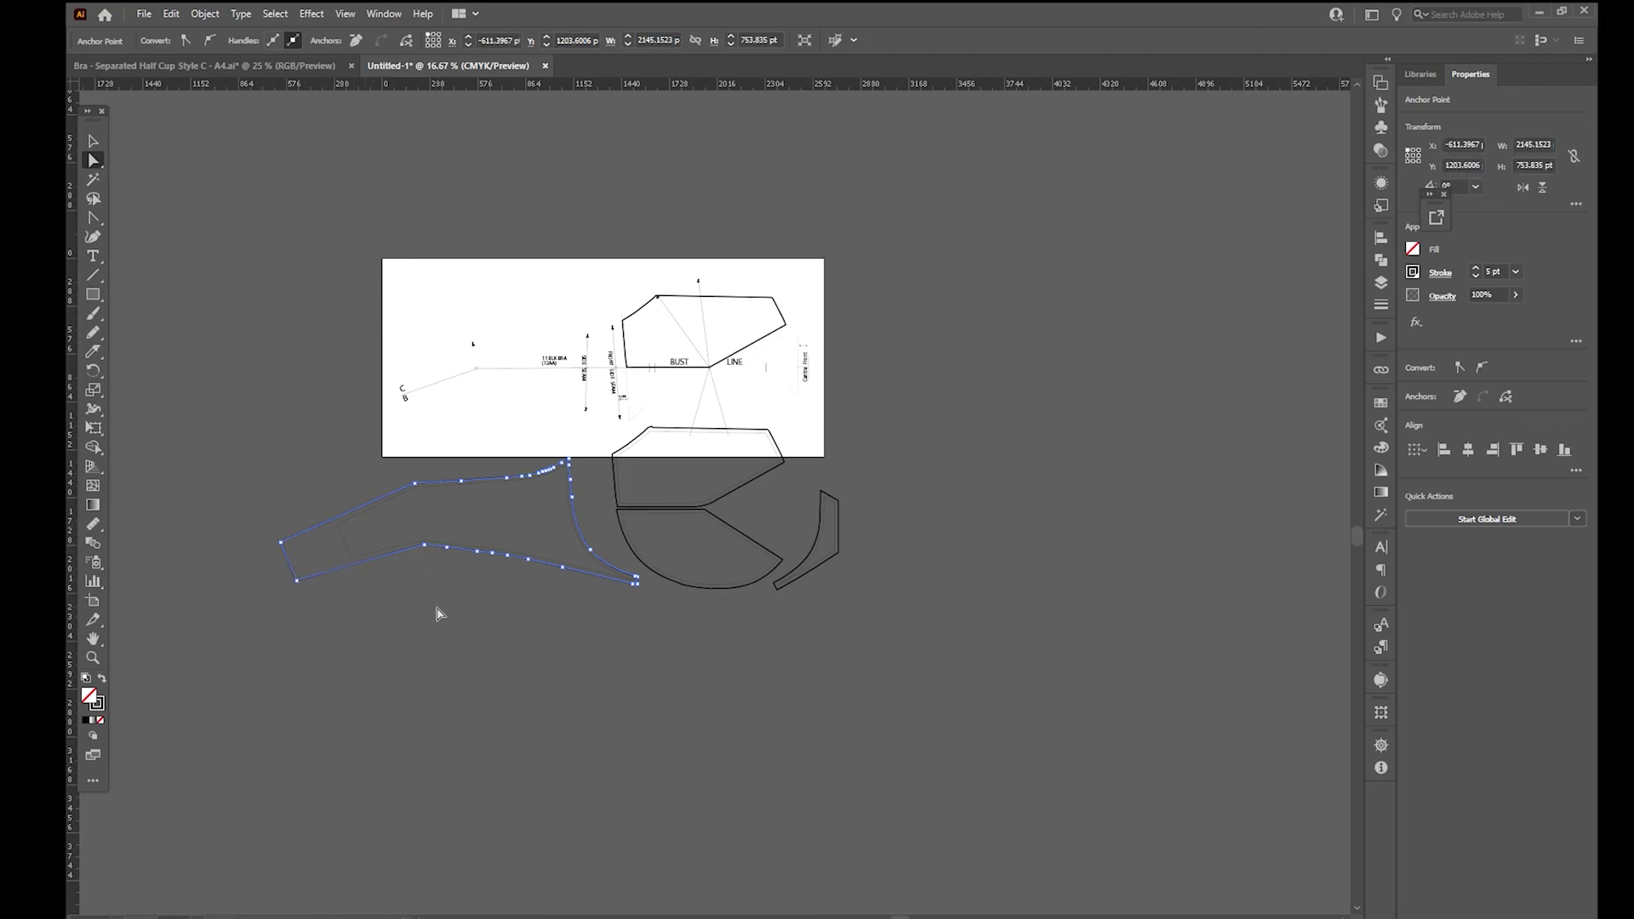
left_click(492, 621)
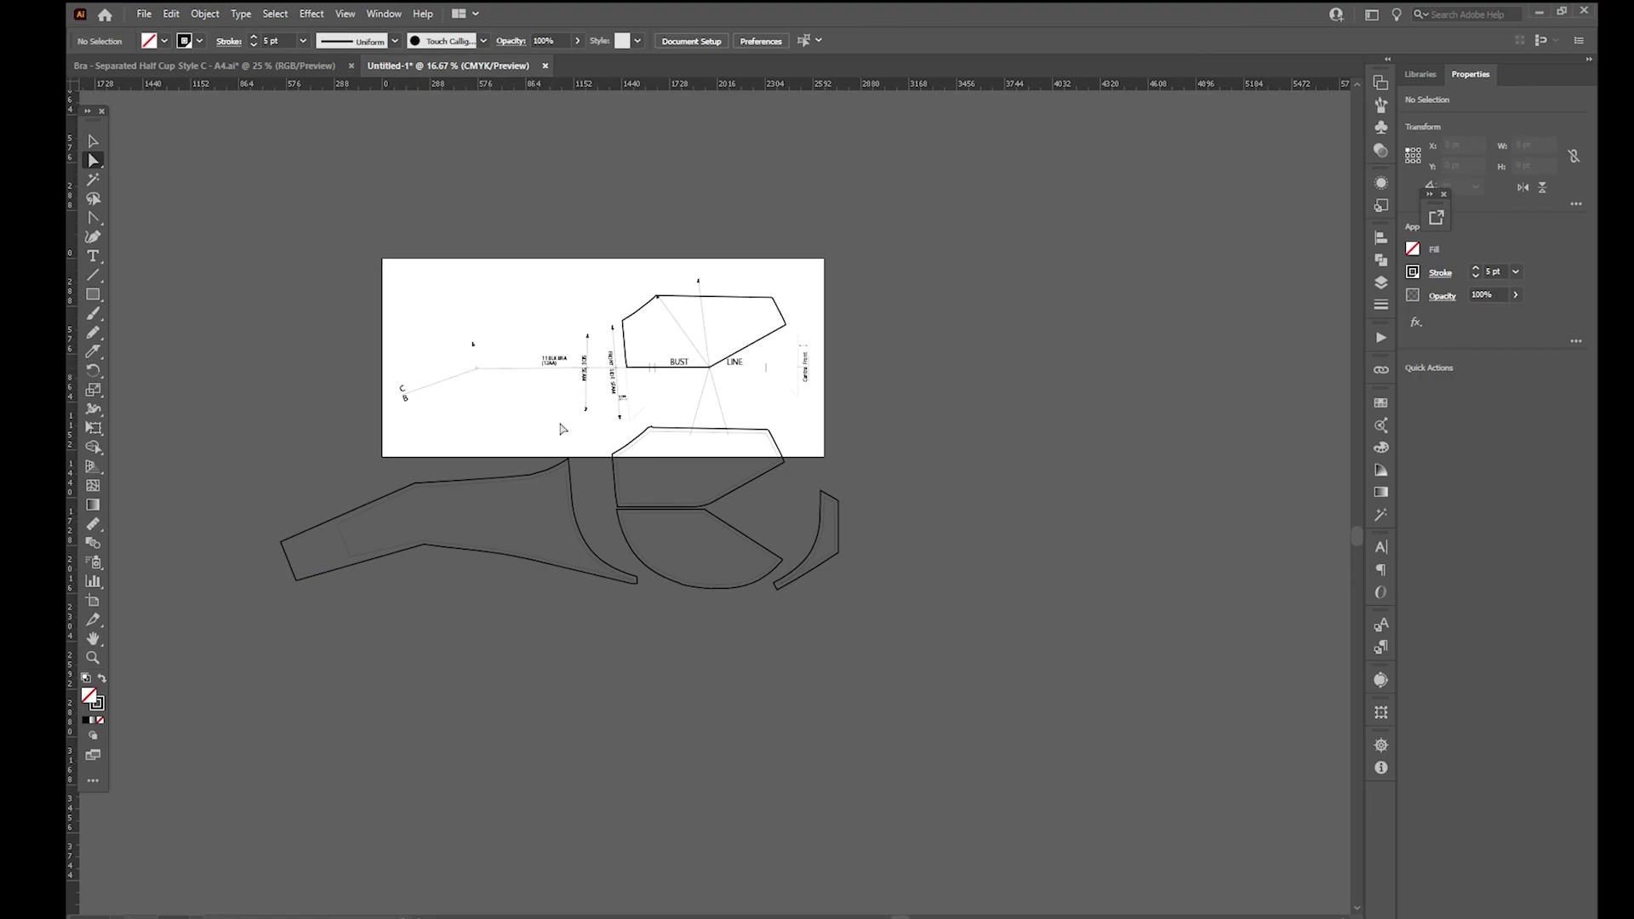